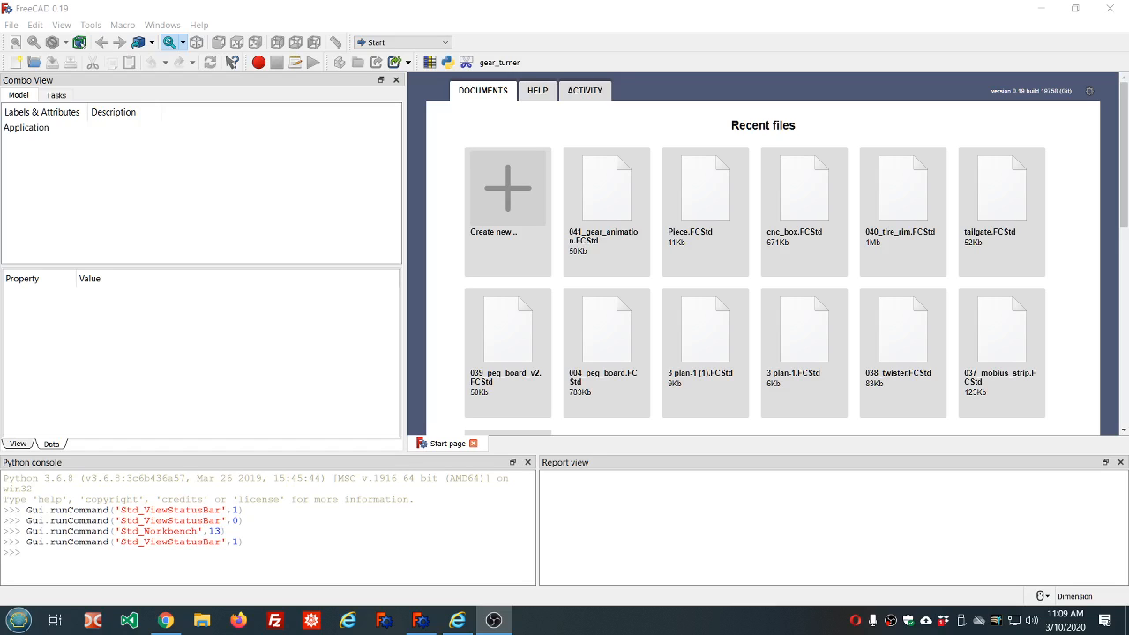
# Check the installed program's version and revision information, and close the information window
pyautogui.click(199, 25)
pyautogui.click(208, 149)
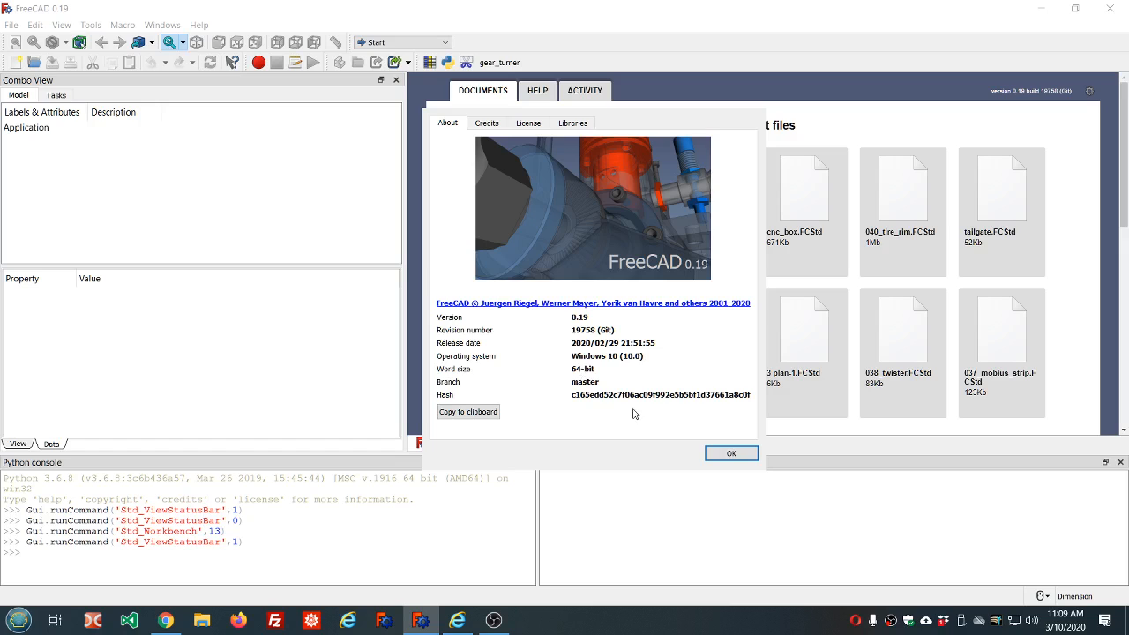
pyautogui.click(730, 455)
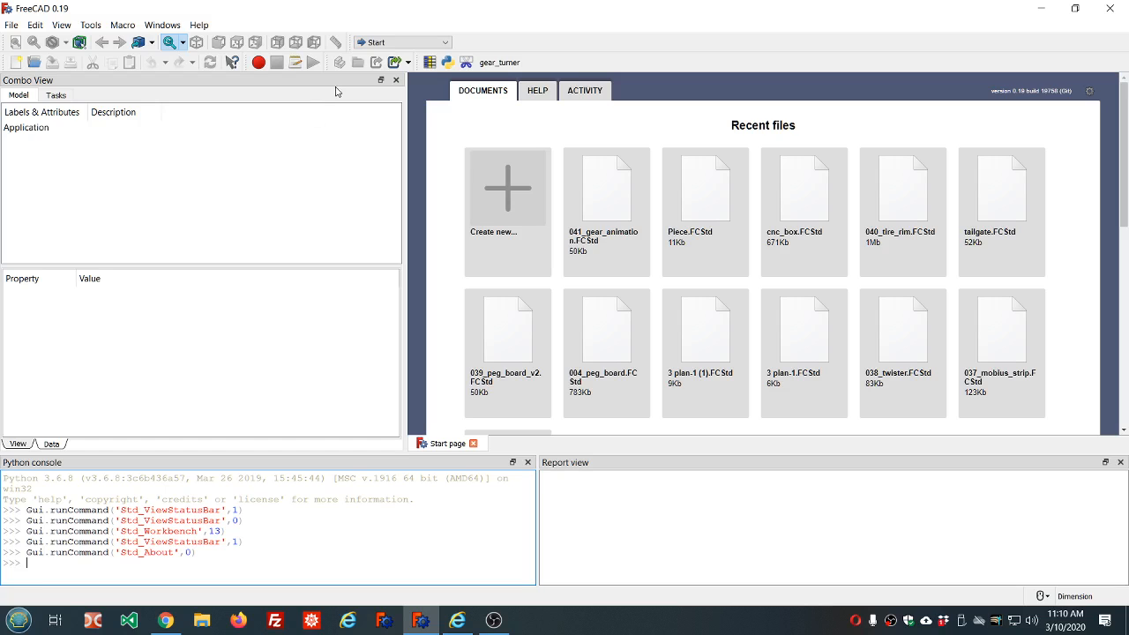
# Open the recent file 041_gear_animation.FCStd and fit all three gears comfortably in view
pyautogui.click(610, 193)
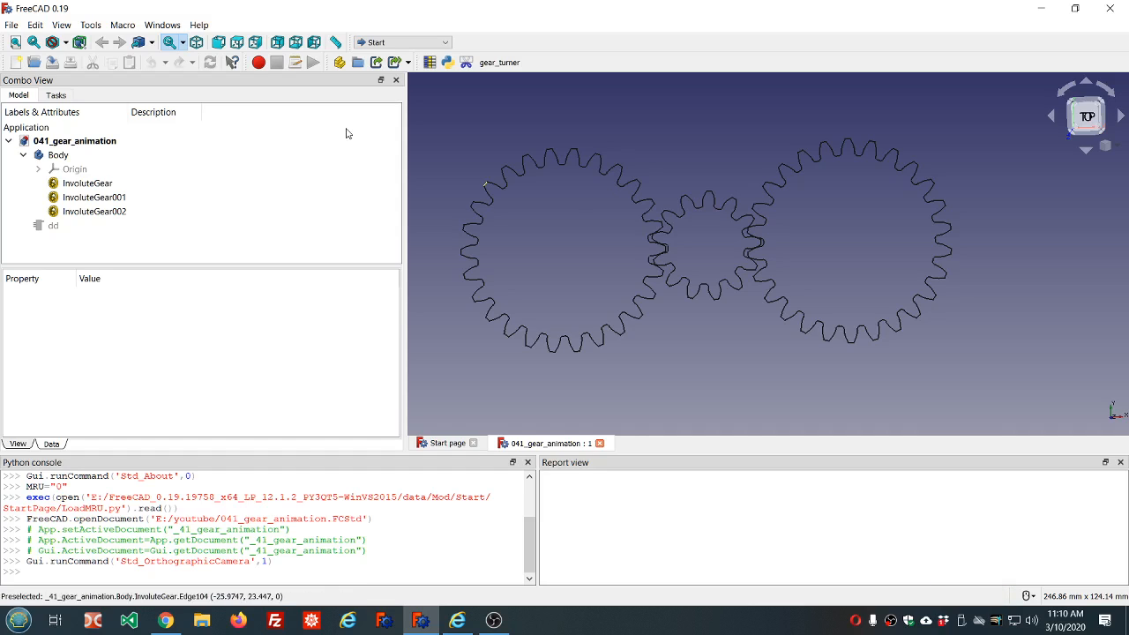
pyautogui.scroll(-2, 608, 156)
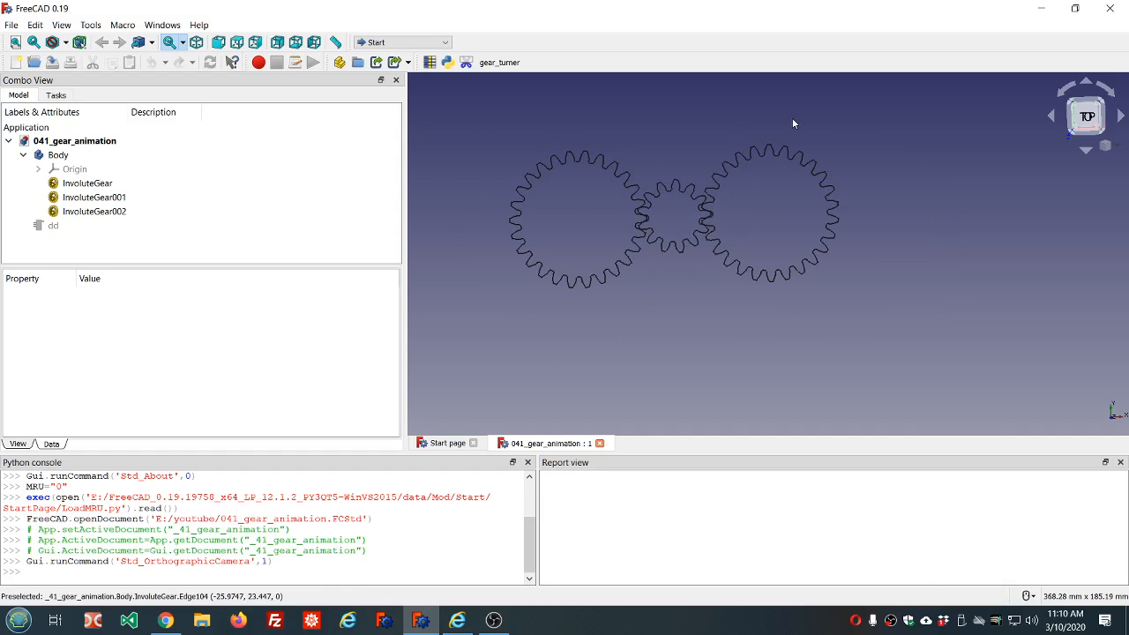
pyautogui.scroll(2, 793, 120)
pyautogui.scroll(-2, 793, 121)
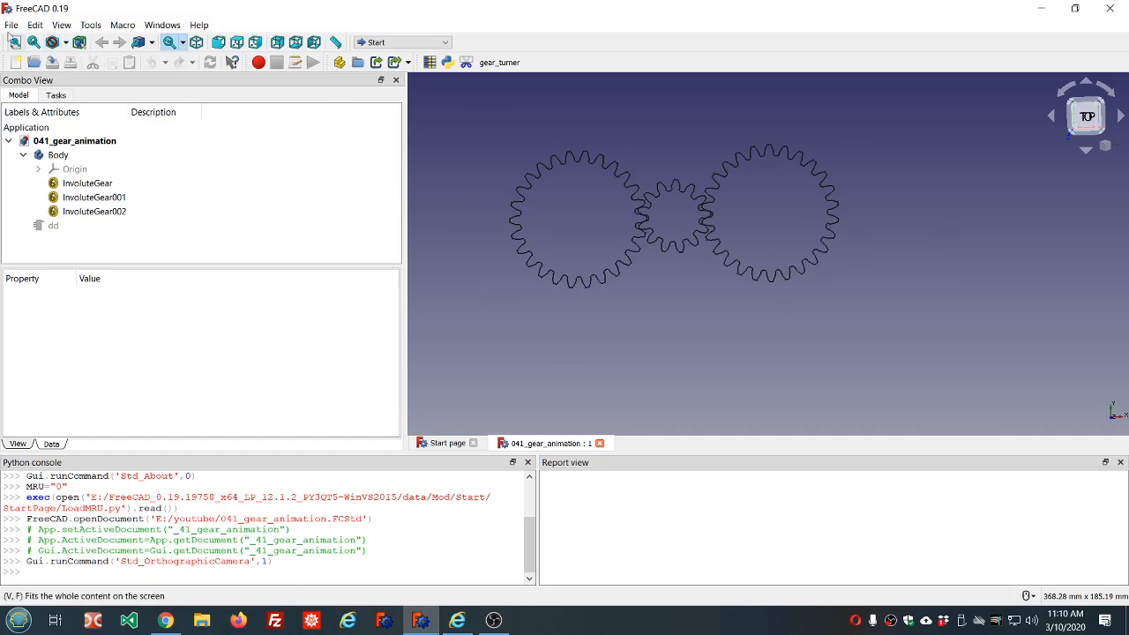
# Save the document under the new name 042_gear_animation_v2.FCStd in the youtube folder
pyautogui.click(11, 24)
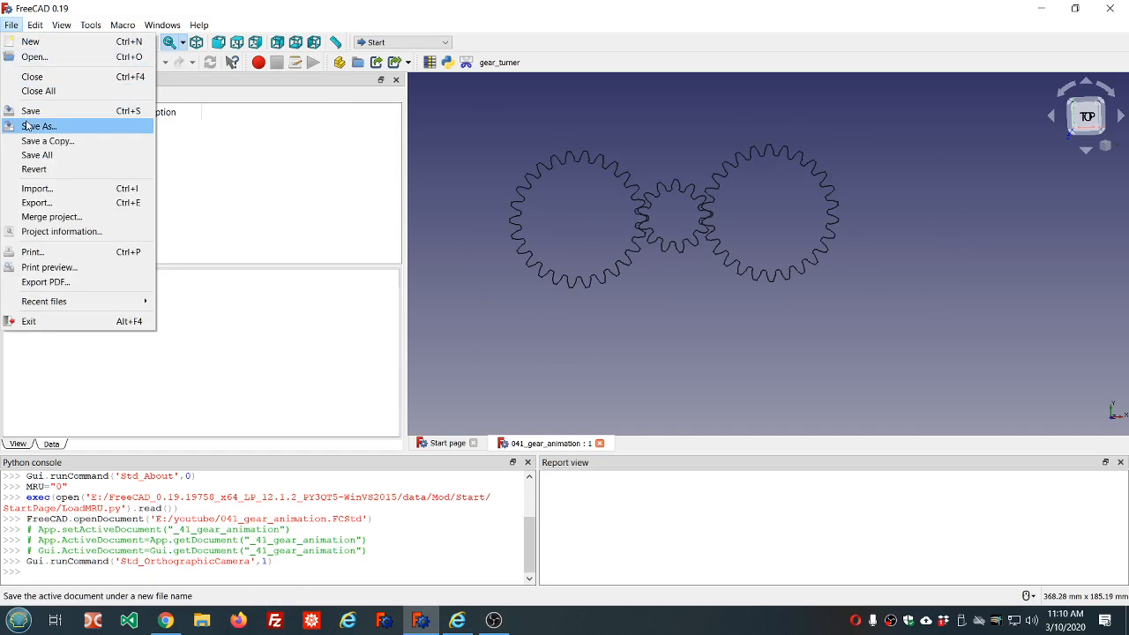
pyautogui.click(27, 126)
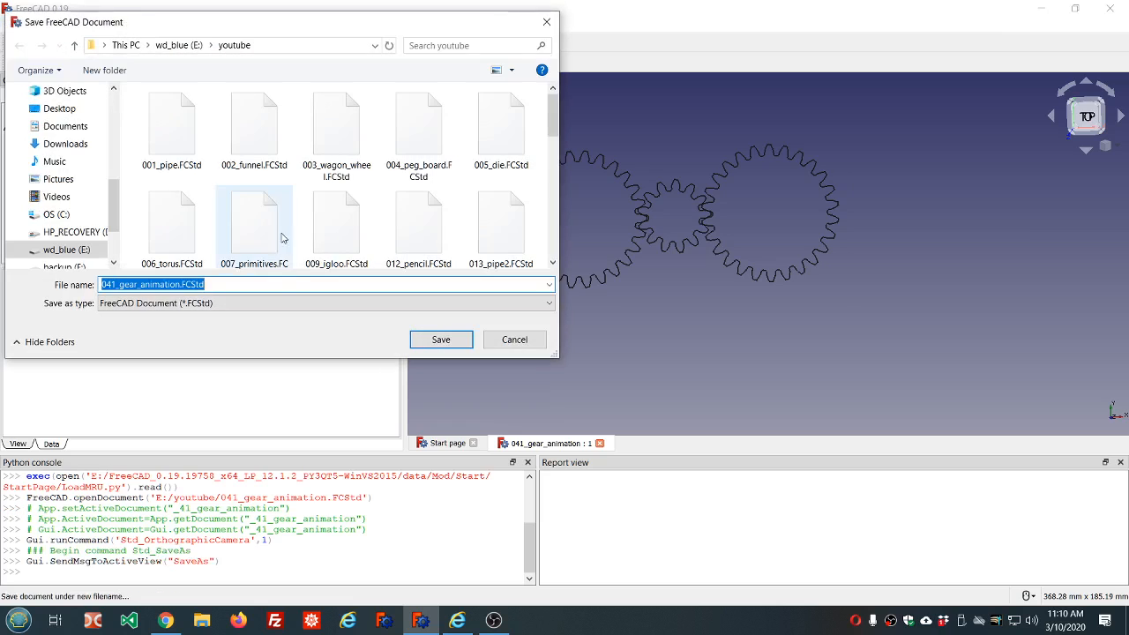
pyautogui.press('Home')
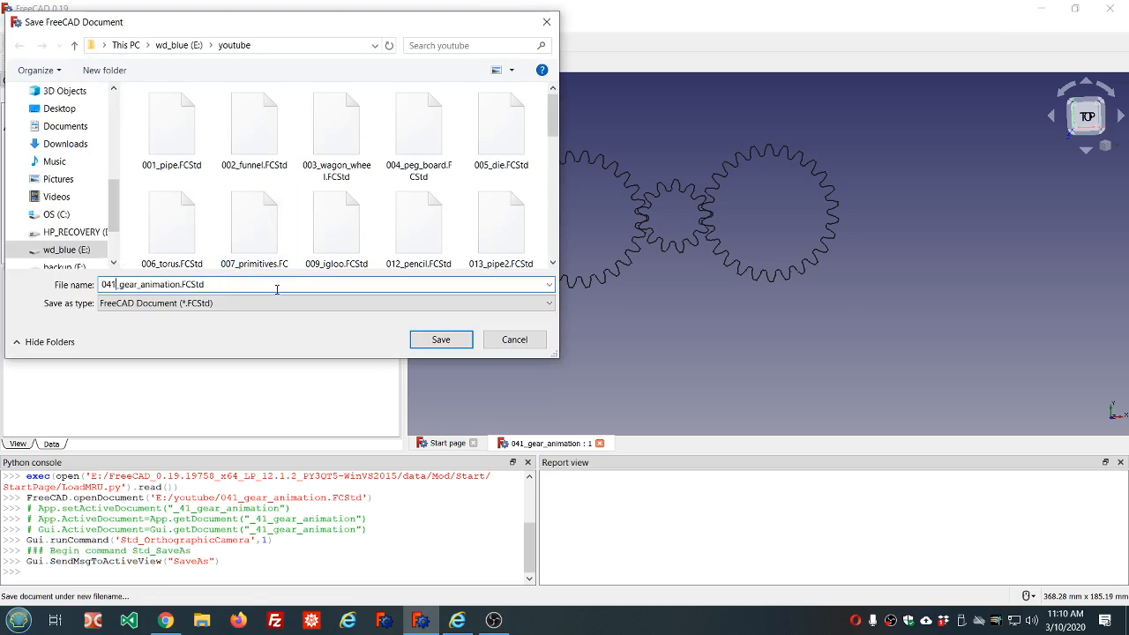
pyautogui.press('Delete')
pyautogui.write('2')
pyautogui.click(180, 285)
pyautogui.write('_v2')
pyautogui.click(433, 344)
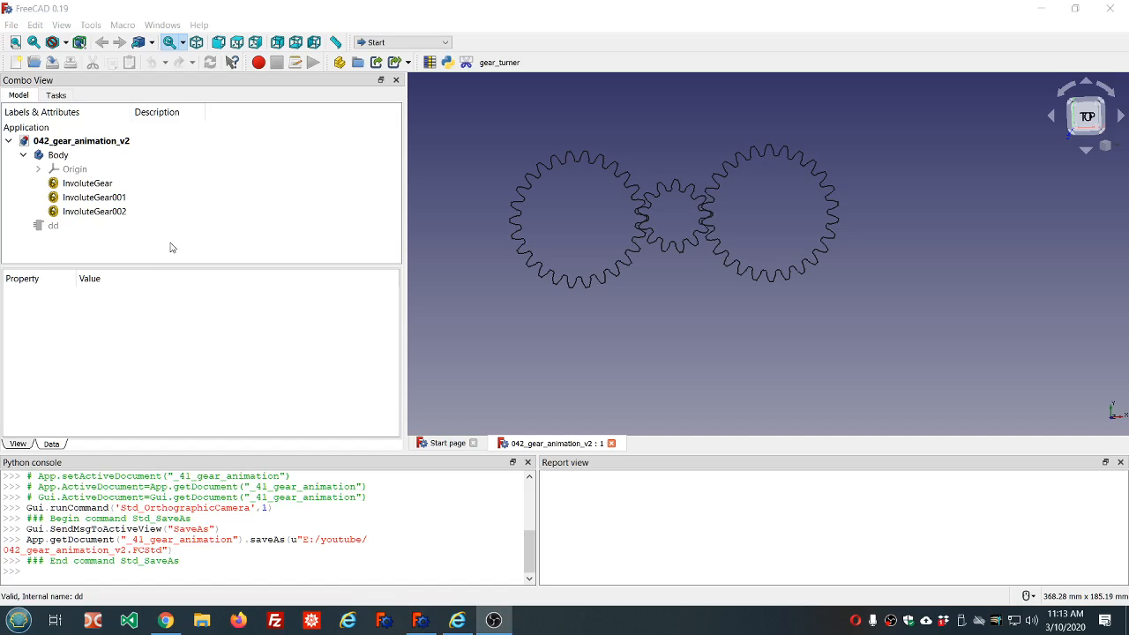
# Run the gear_turner macro and inspect the properties of InvoluteGear001, dd and InvoluteGear002
pyautogui.click(499, 62)
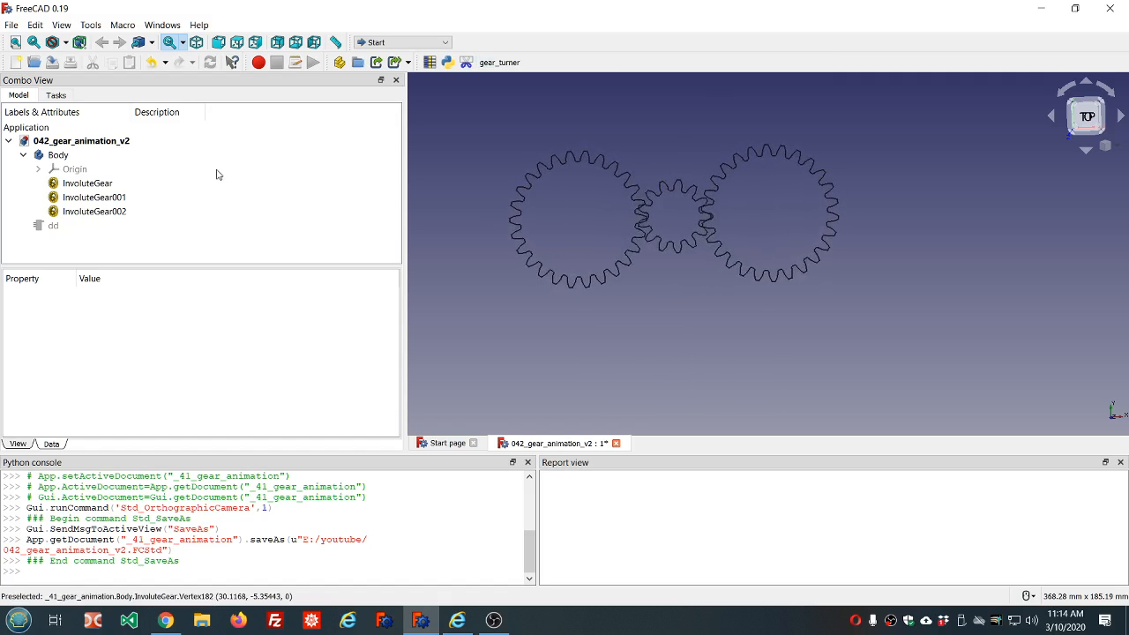
pyautogui.click(97, 198)
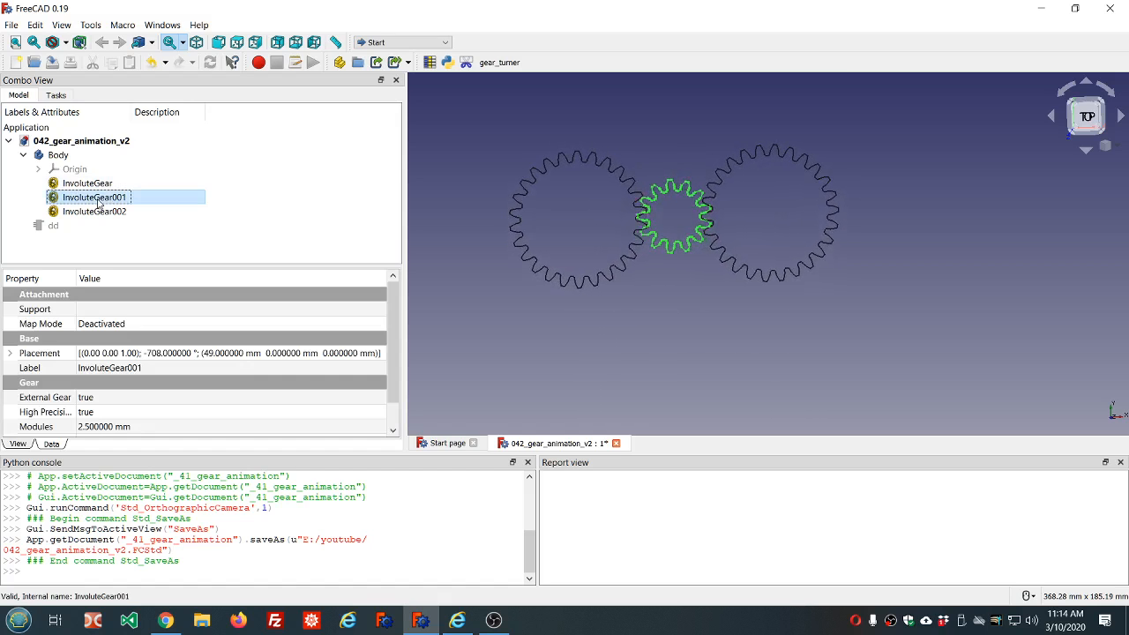
pyautogui.click(55, 226)
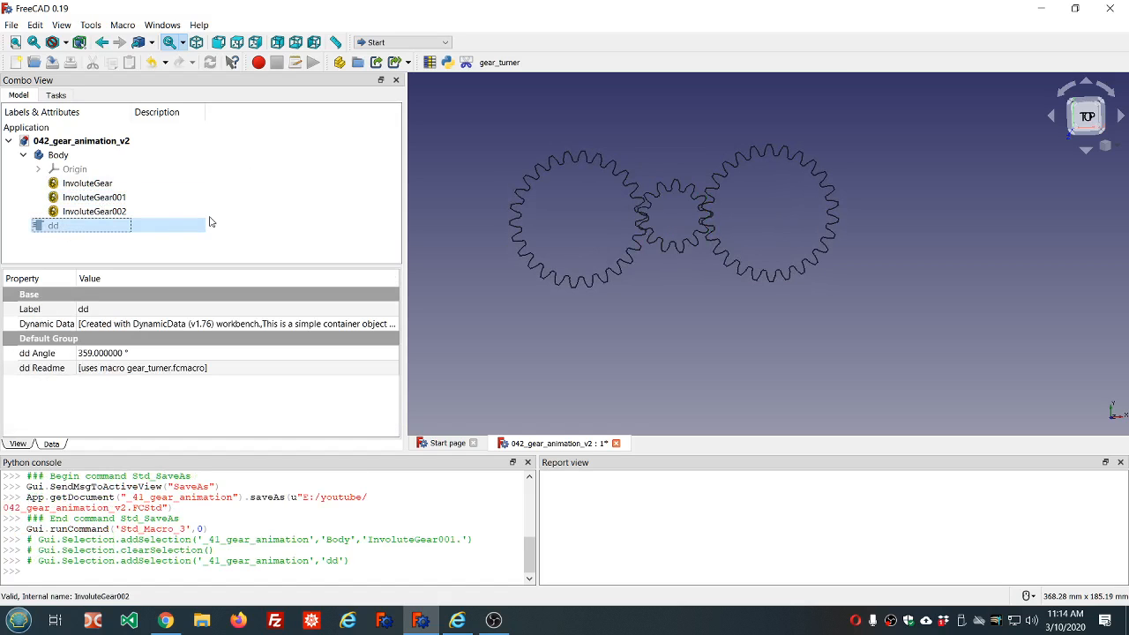
pyautogui.click(70, 213)
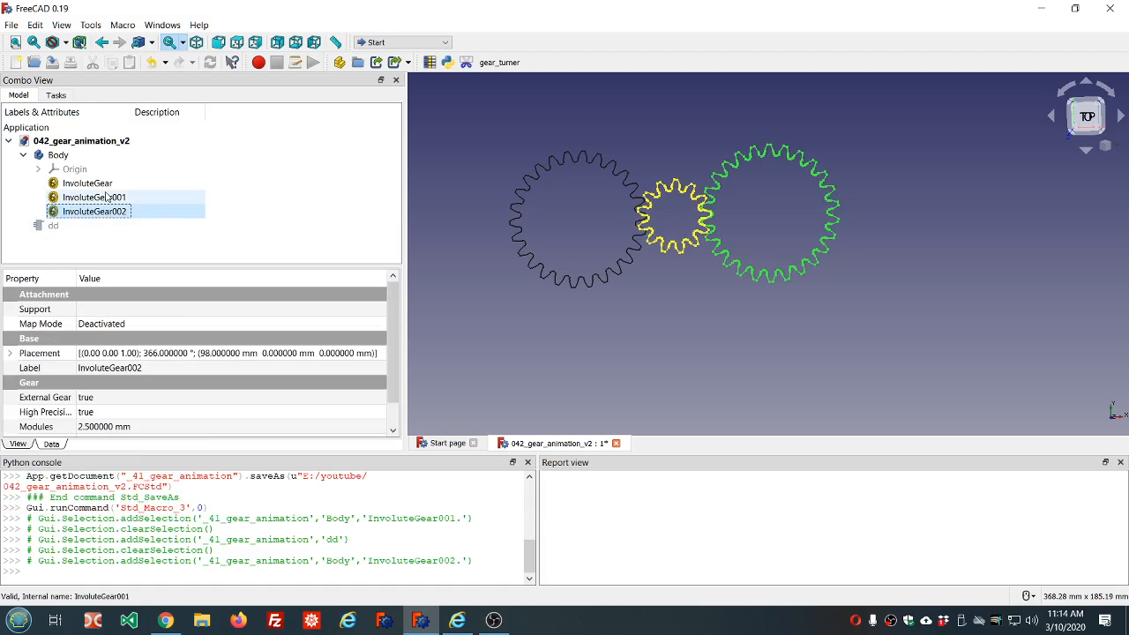
# Examine the expression driving the placement angle of InvoluteGear001, and clear the selection
pyautogui.click(92, 198)
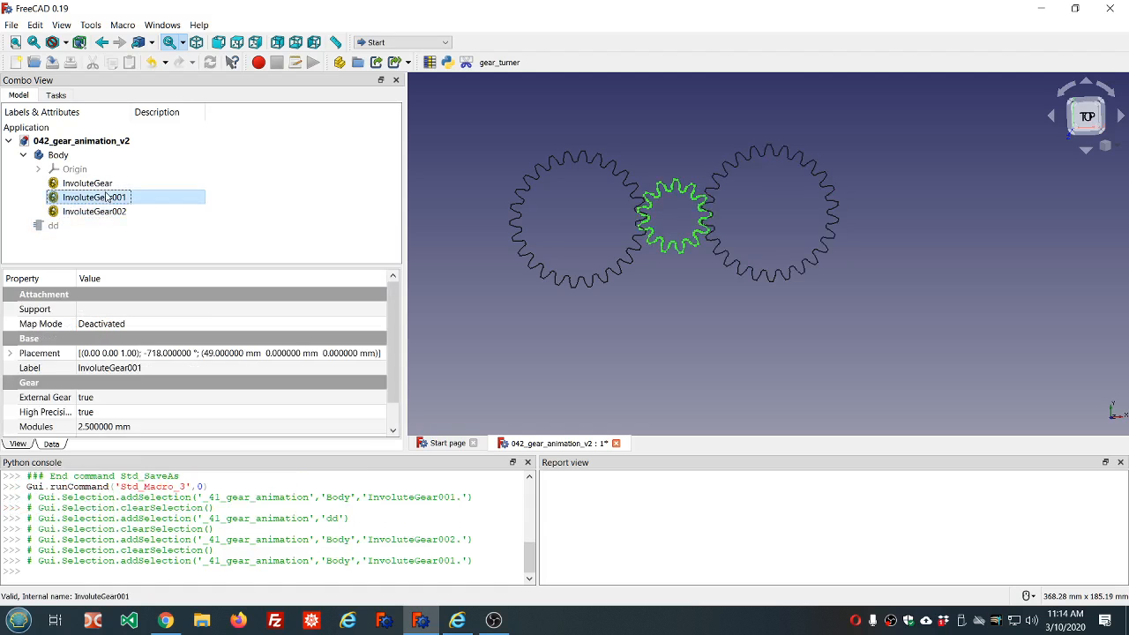
pyautogui.click(11, 354)
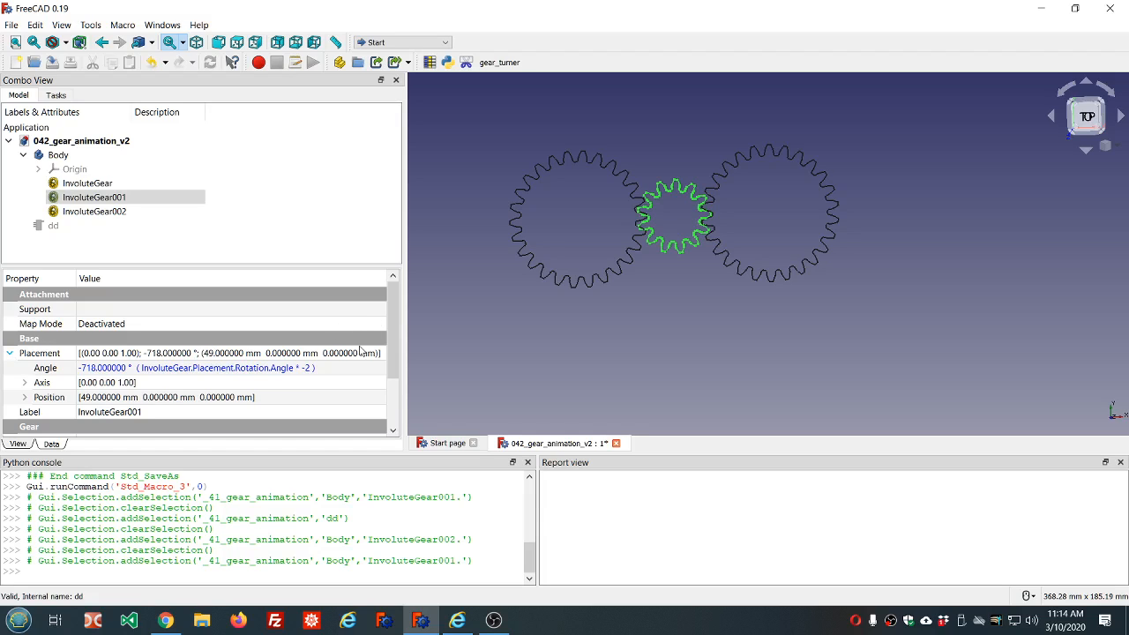
pyautogui.click(312, 371)
pyautogui.click(310, 236)
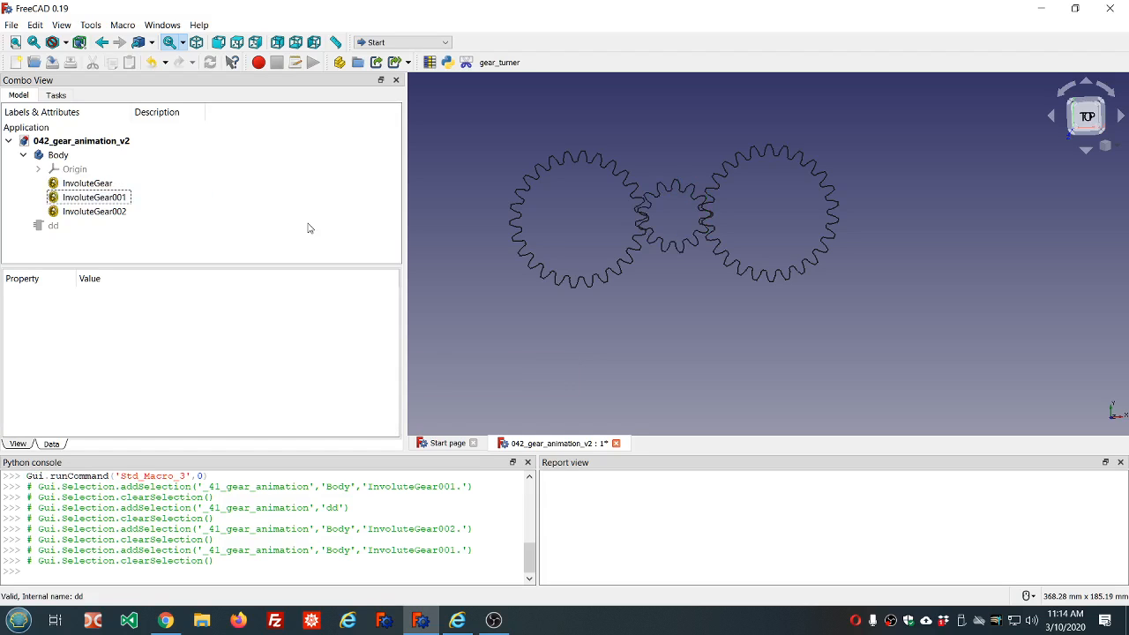
# Run the gear_turner macro again and watch the angles of InvoluteGear001 and dd while the gears turn
pyautogui.click(487, 69)
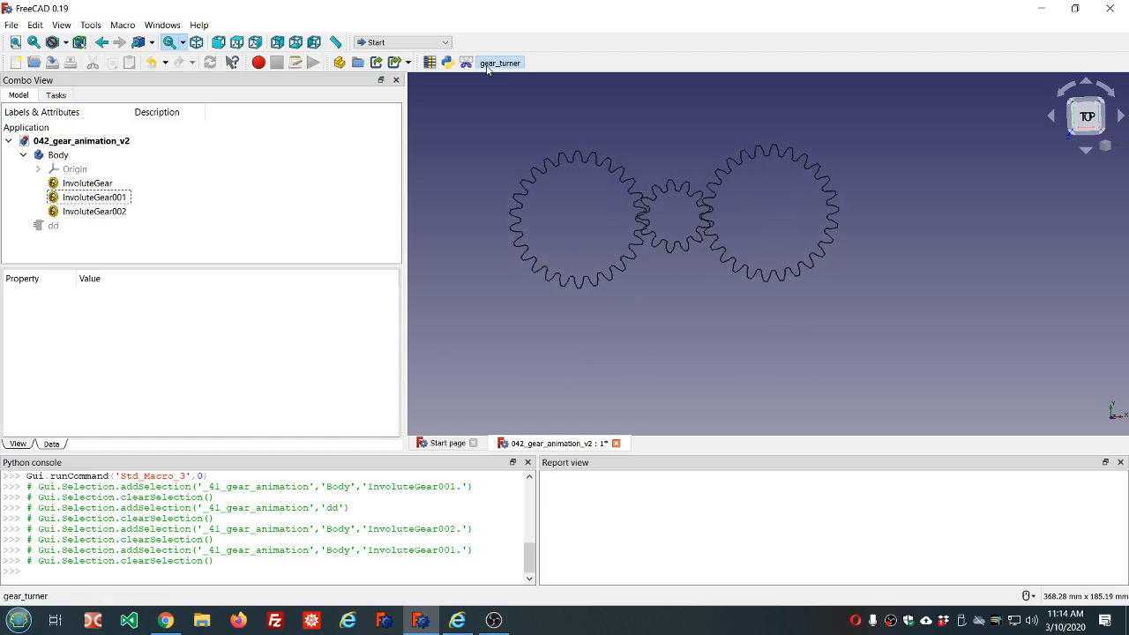
pyautogui.click(107, 199)
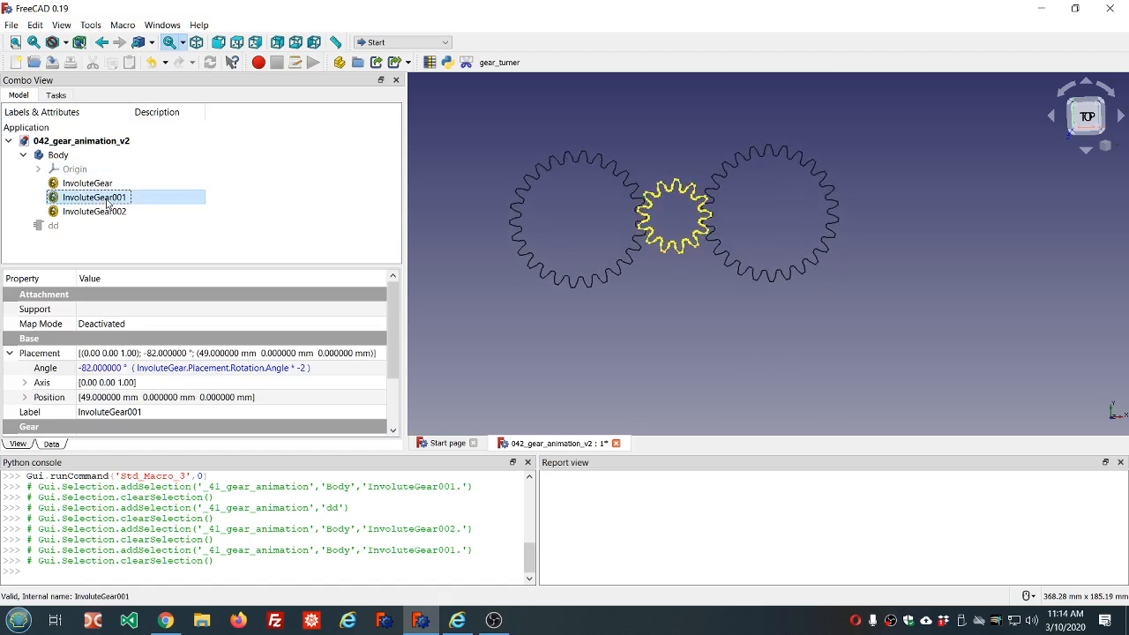
pyautogui.click(55, 227)
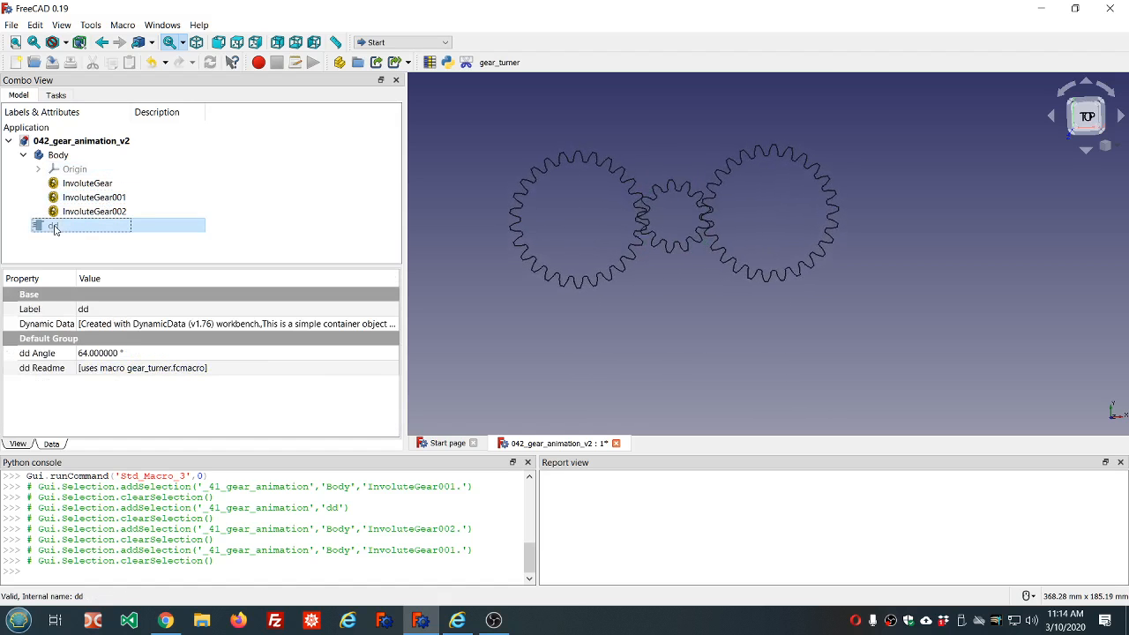
# Change the placement angle expression of InvoluteGear001 to InvoluteGear.Placement.Rotation.Angle * 2
pyautogui.click(97, 199)
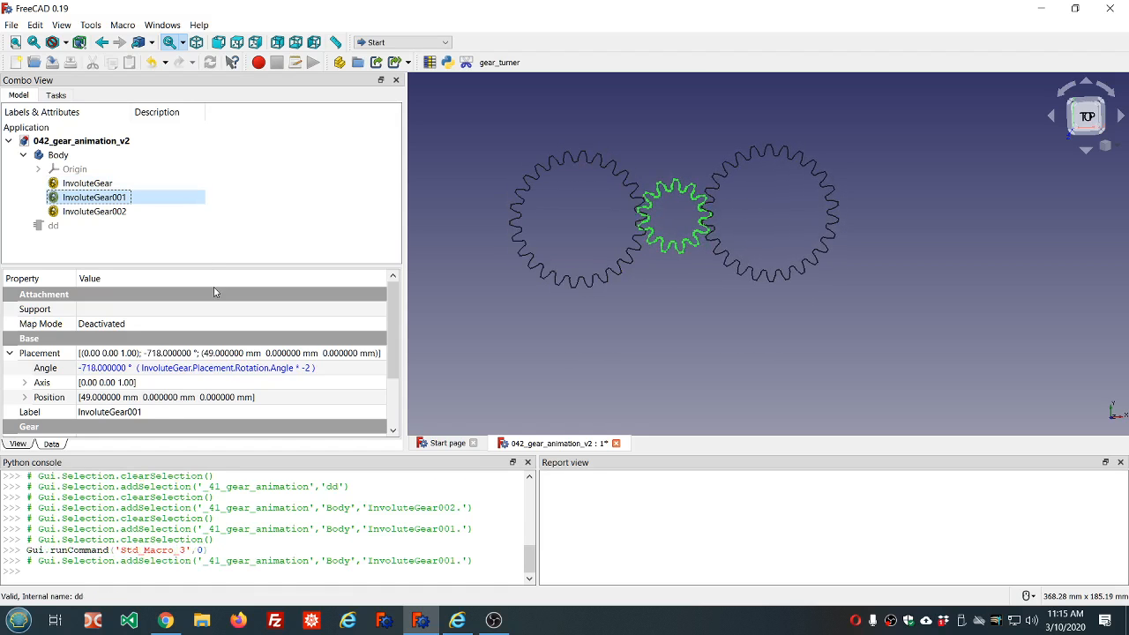
pyautogui.click(326, 369)
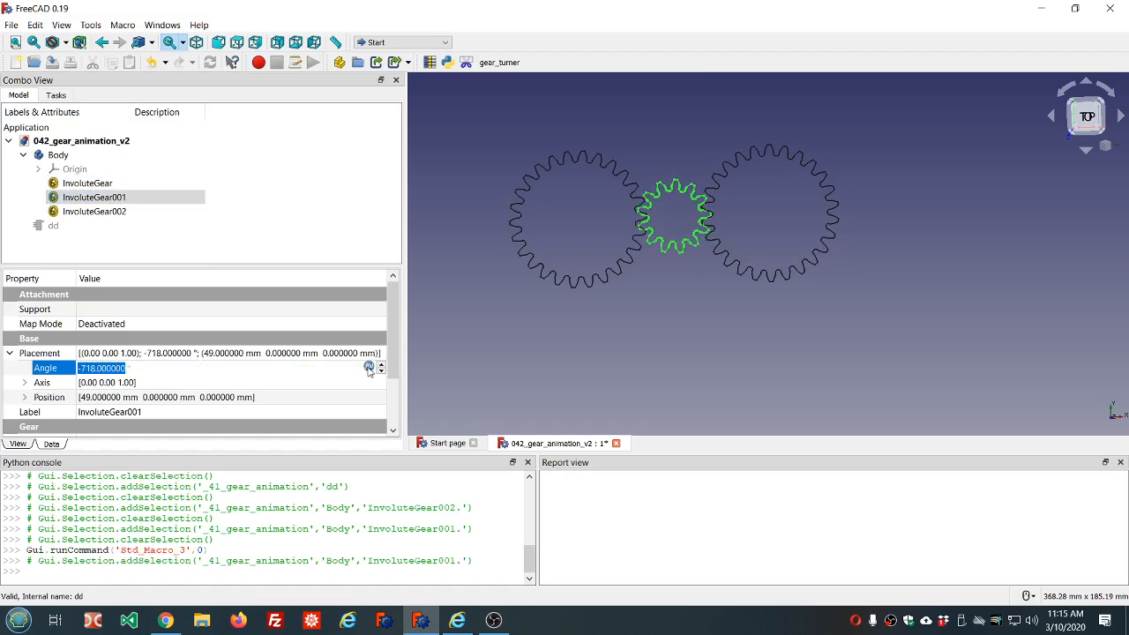
pyautogui.click(368, 368)
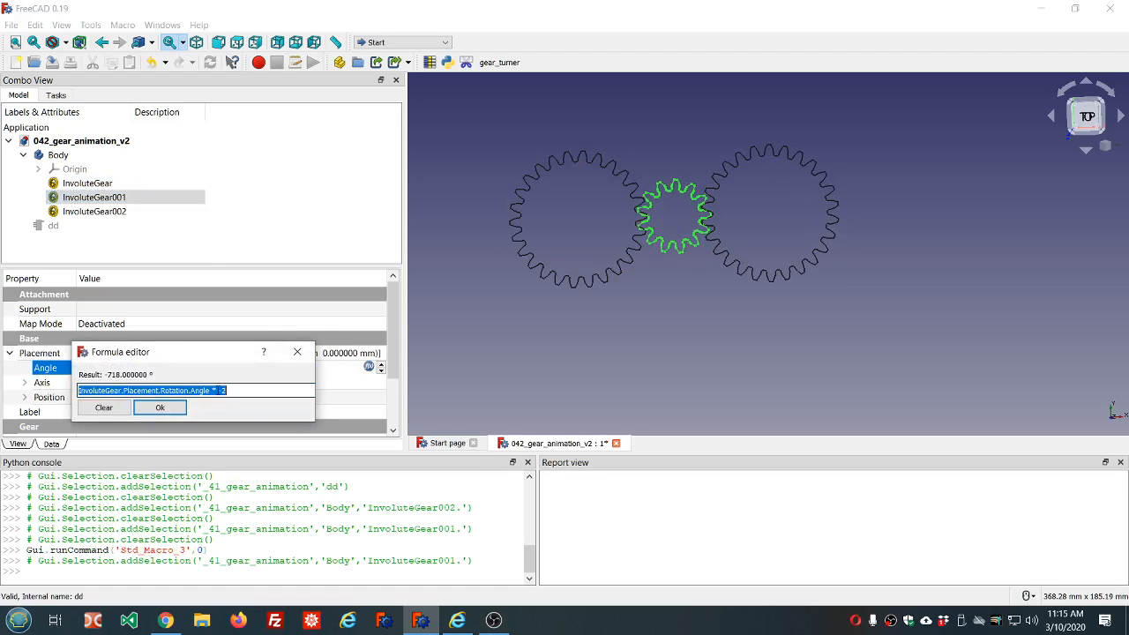
pyautogui.click(215, 390)
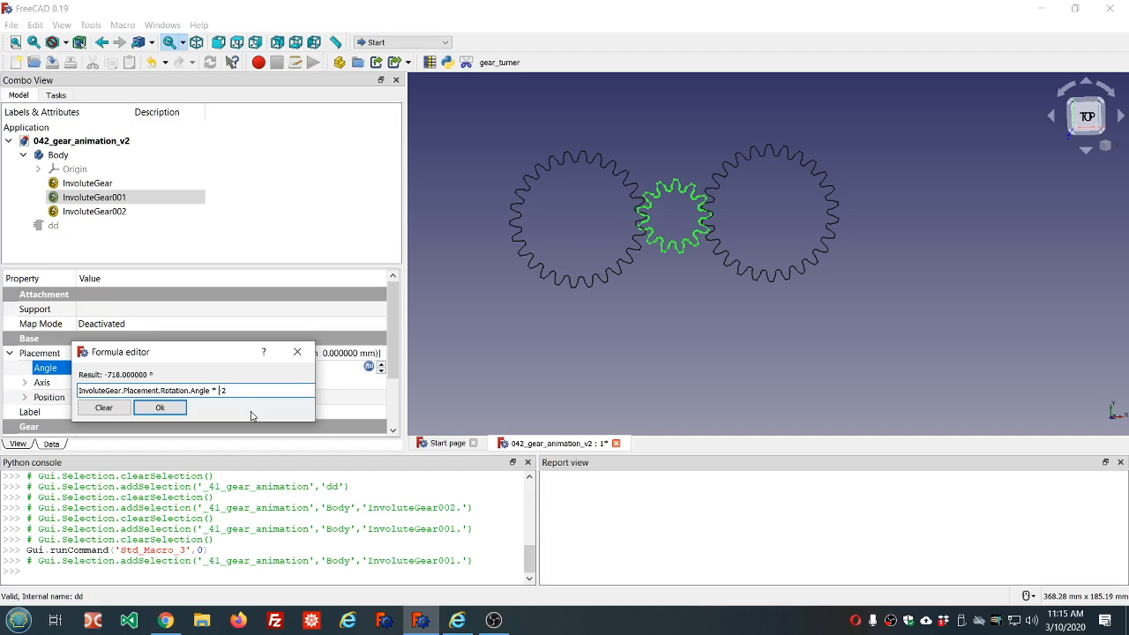
pyautogui.press('Delete')
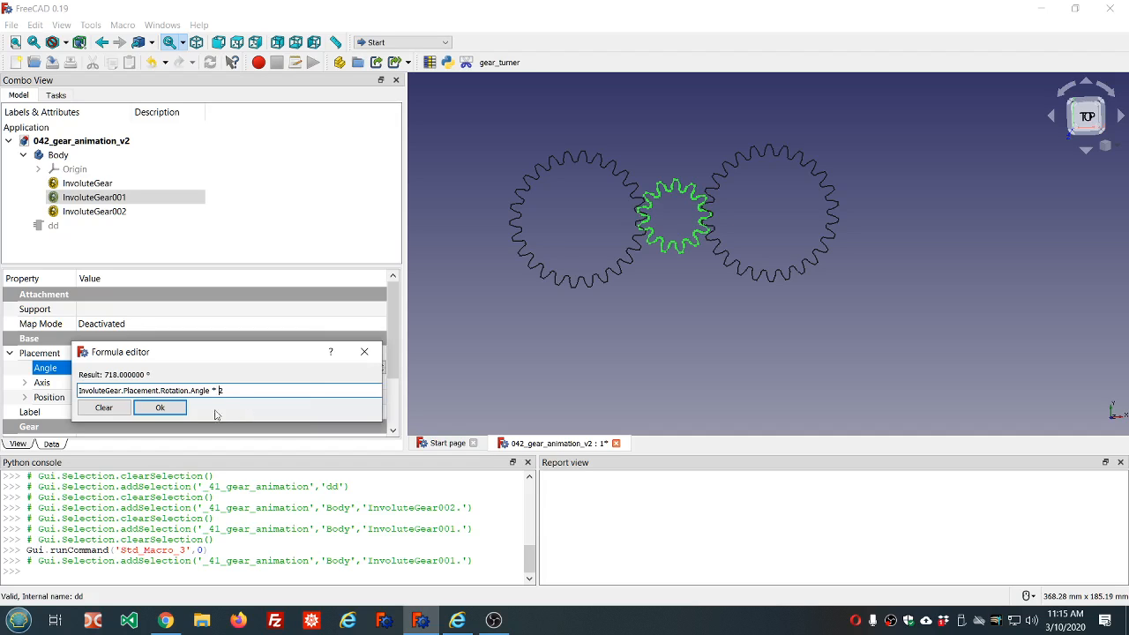
pyautogui.click(160, 408)
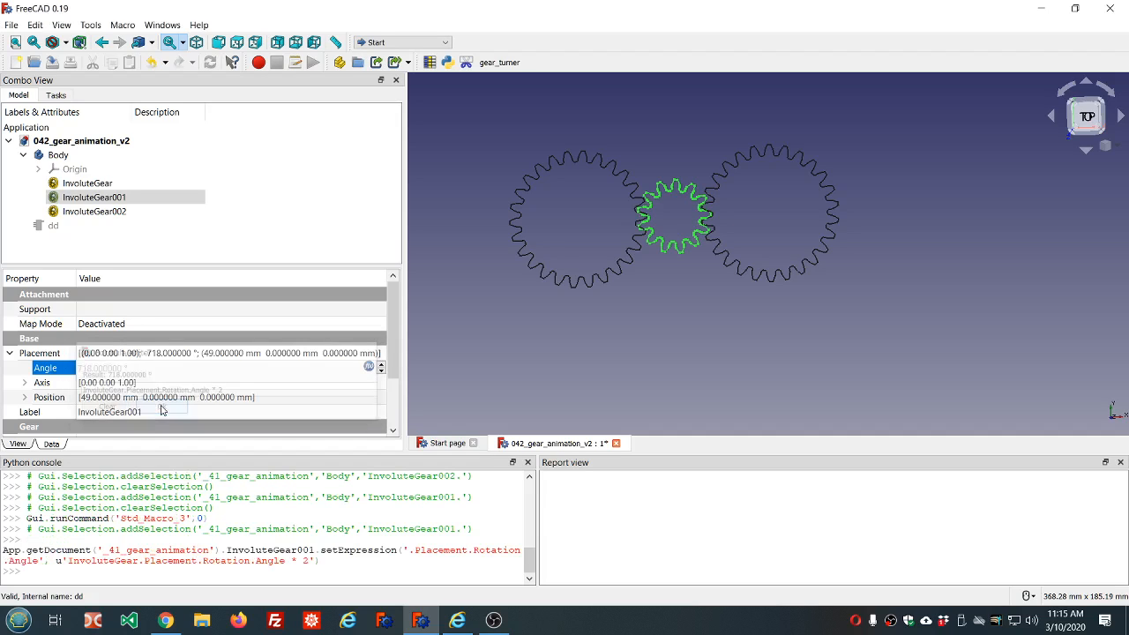
pyautogui.click(297, 205)
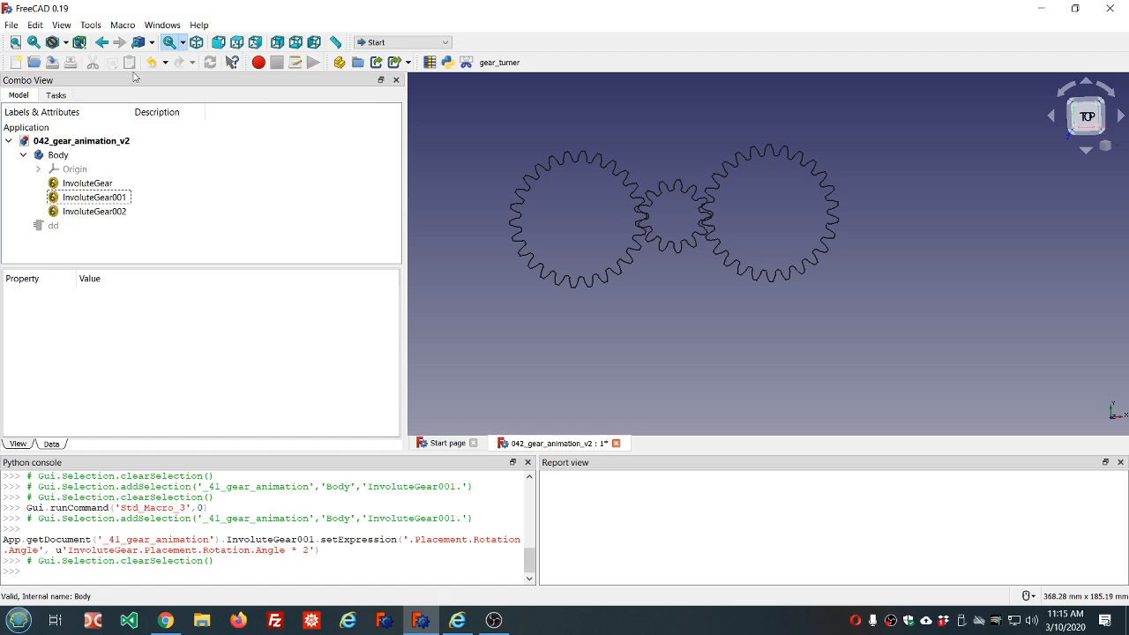
# Open the user macro gear_turner.FCMacro for editing
pyautogui.click(123, 25)
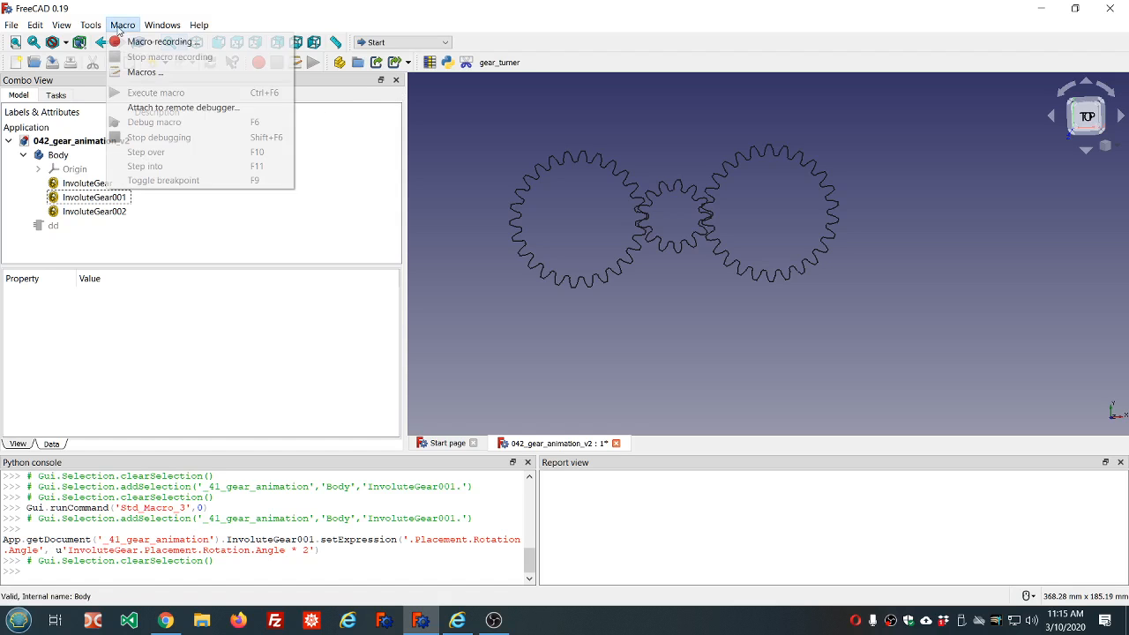
pyautogui.click(155, 93)
pyautogui.scroll(-8, 507, 324)
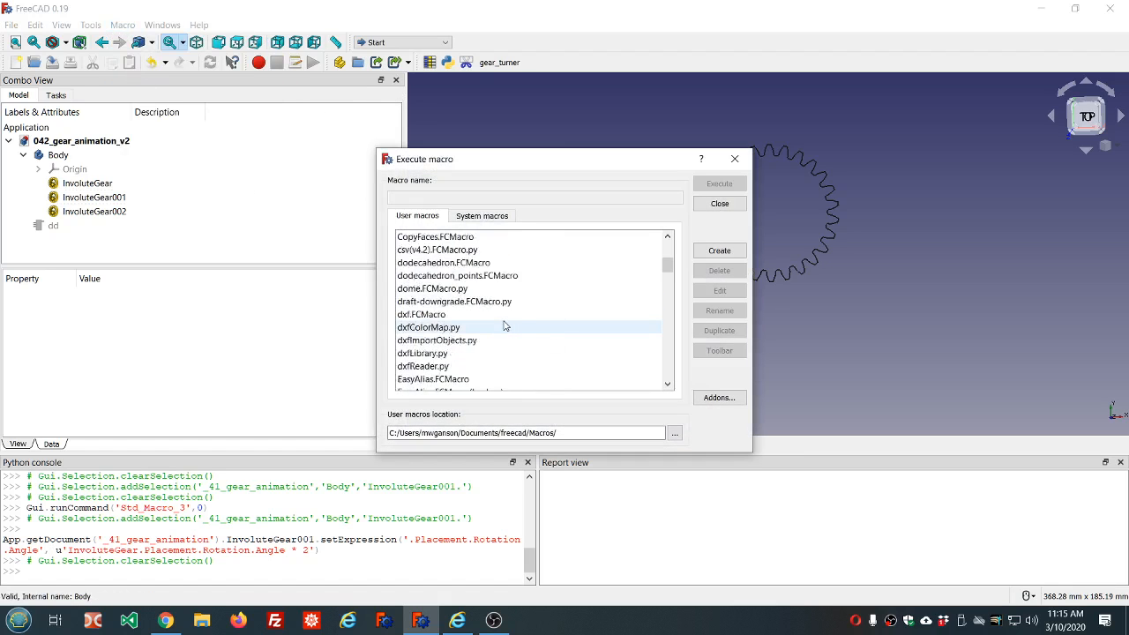
pyautogui.scroll(-1, 507, 326)
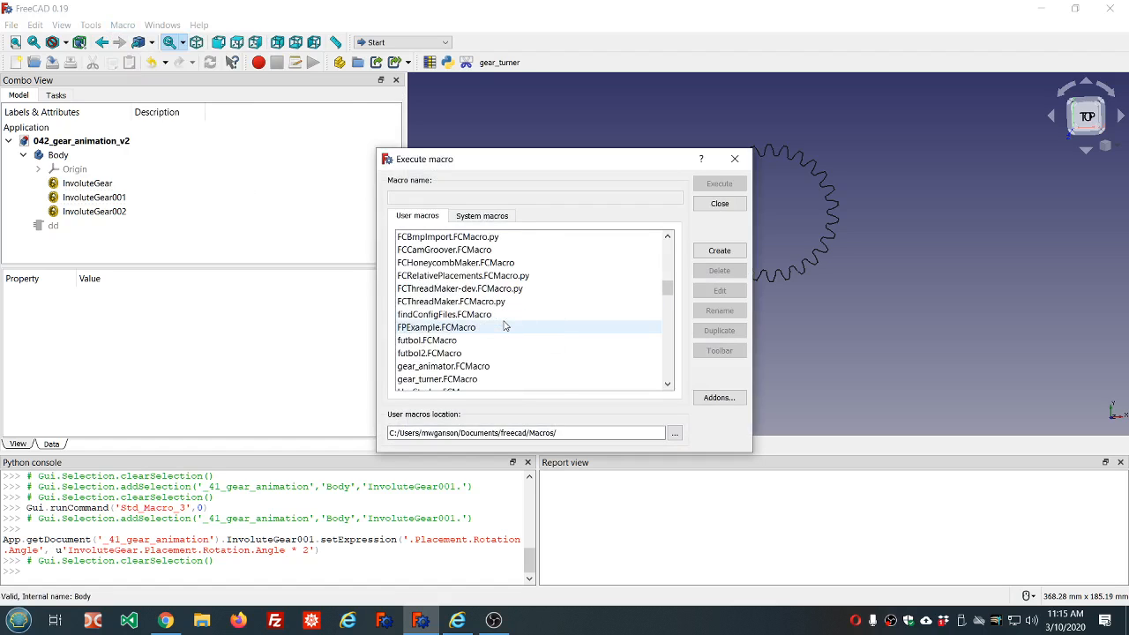
pyautogui.scroll(-2, 507, 326)
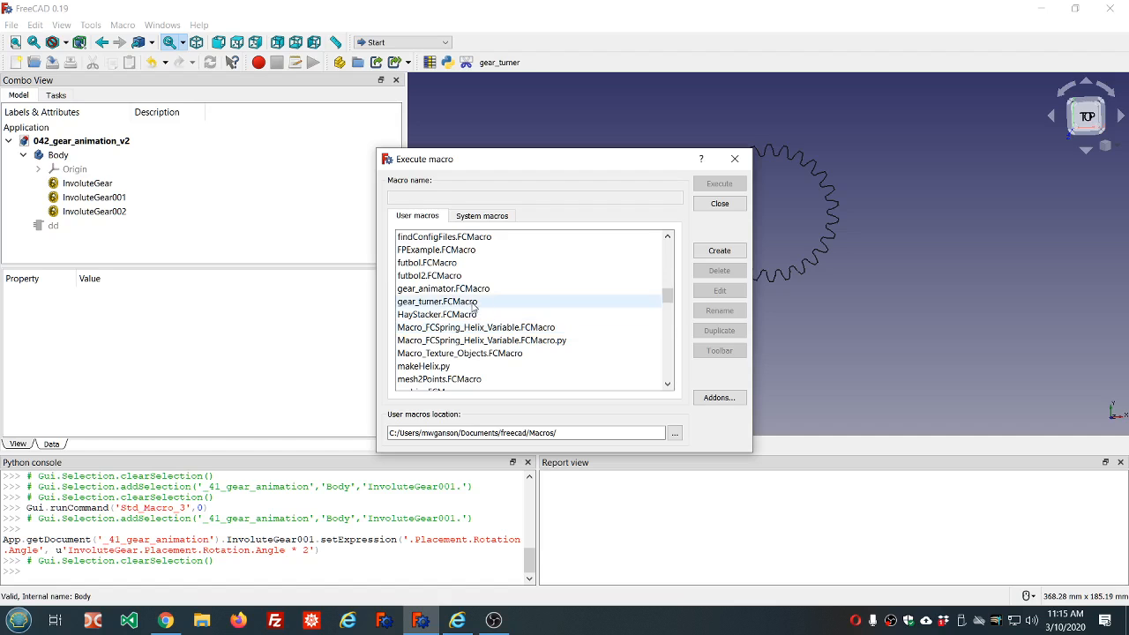
pyautogui.click(532, 303)
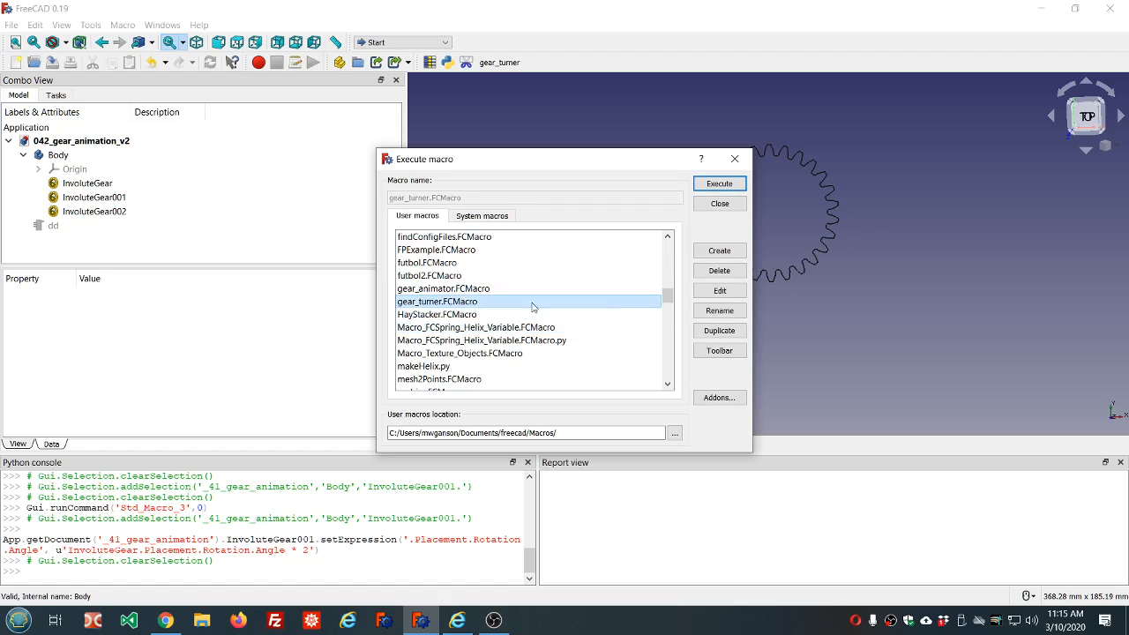
pyautogui.click(723, 294)
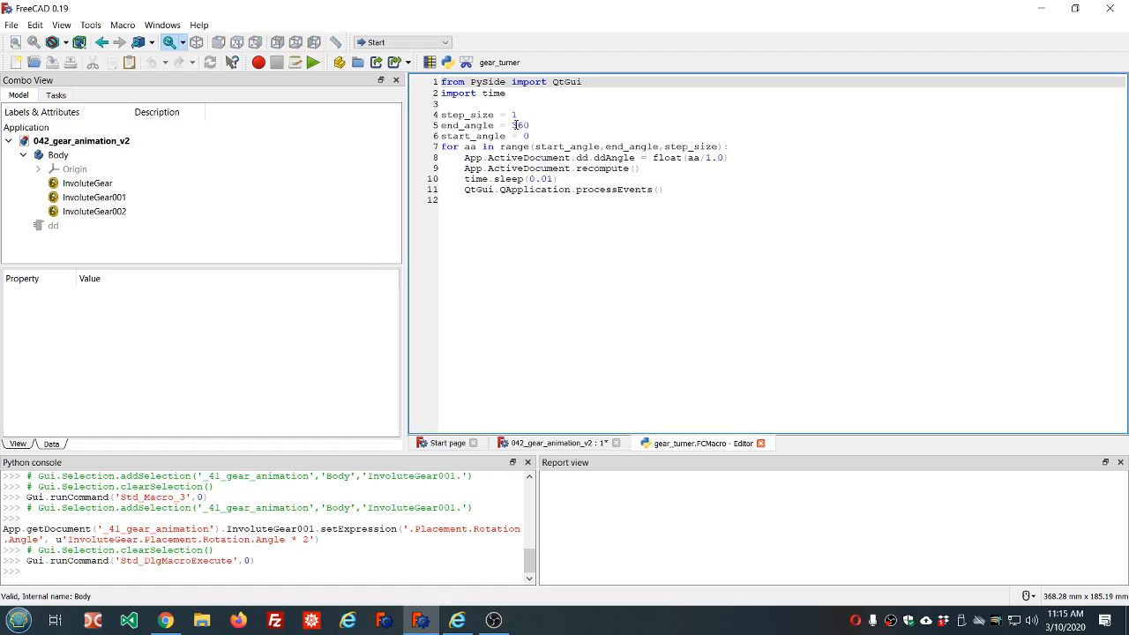
# Set end_angle to 120 in the gear_turner macro and save the macro
pyautogui.click(512, 126)
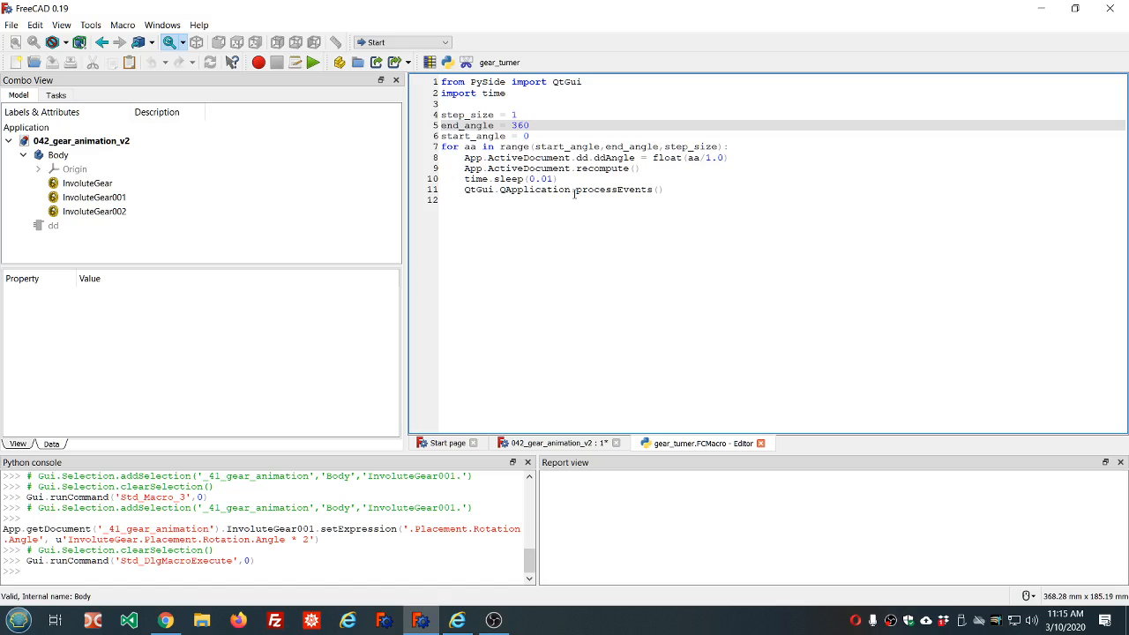
pyautogui.write('12')
pyautogui.press('Delete')
pyautogui.press('Delete')
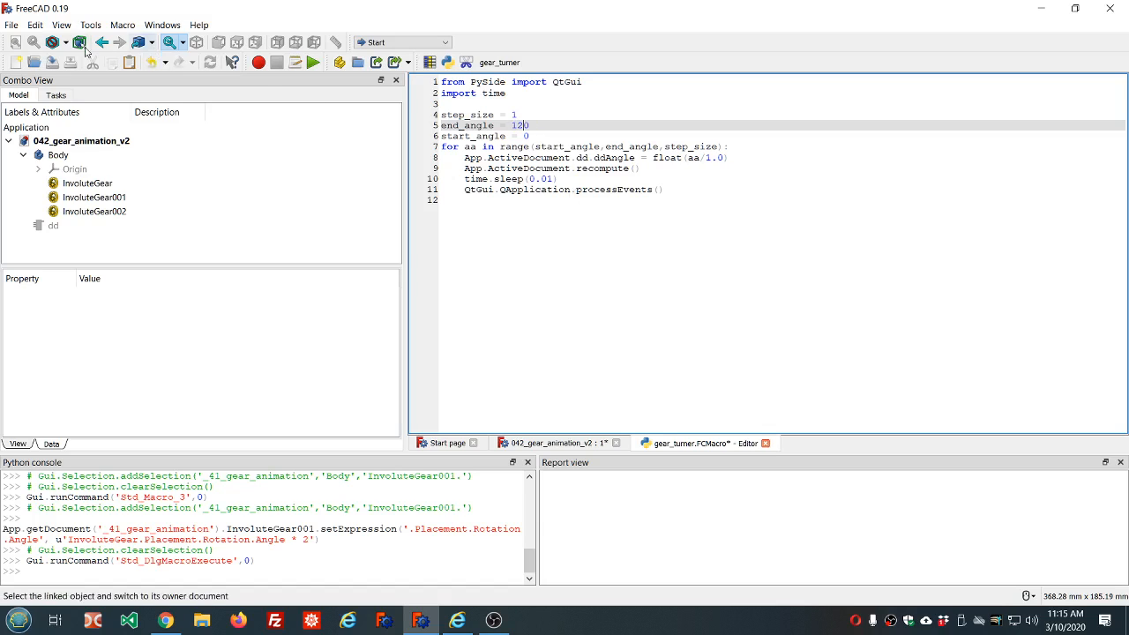
pyautogui.click(52, 61)
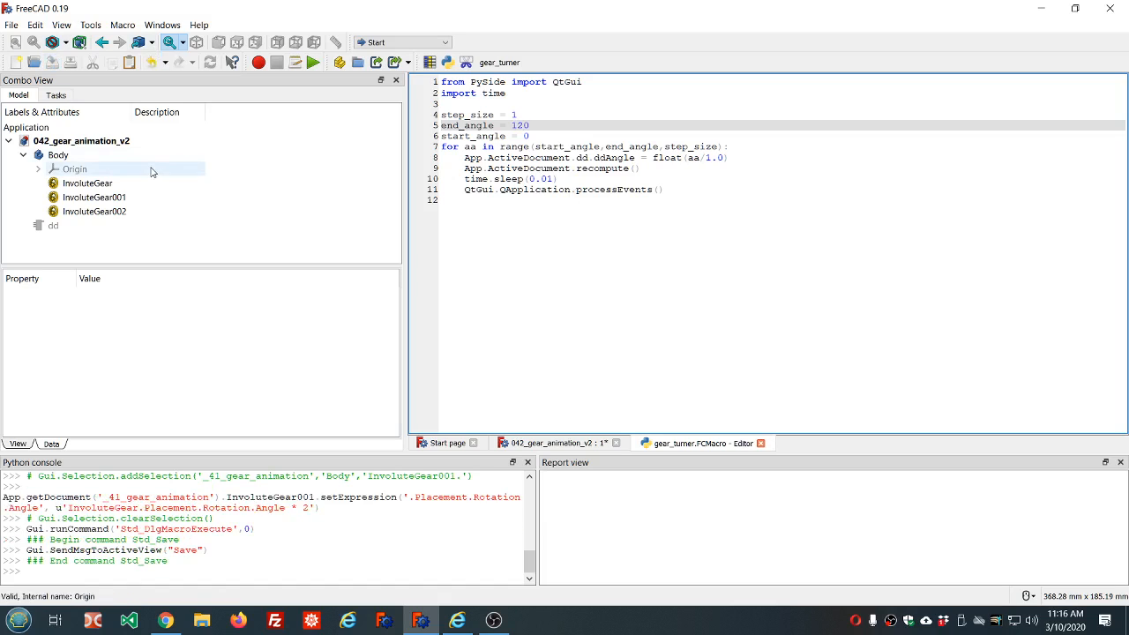
# Return to the 042_gear_animation_v2 document, run the gear_turner macro and watch how the three gears turn
pyautogui.click(535, 444)
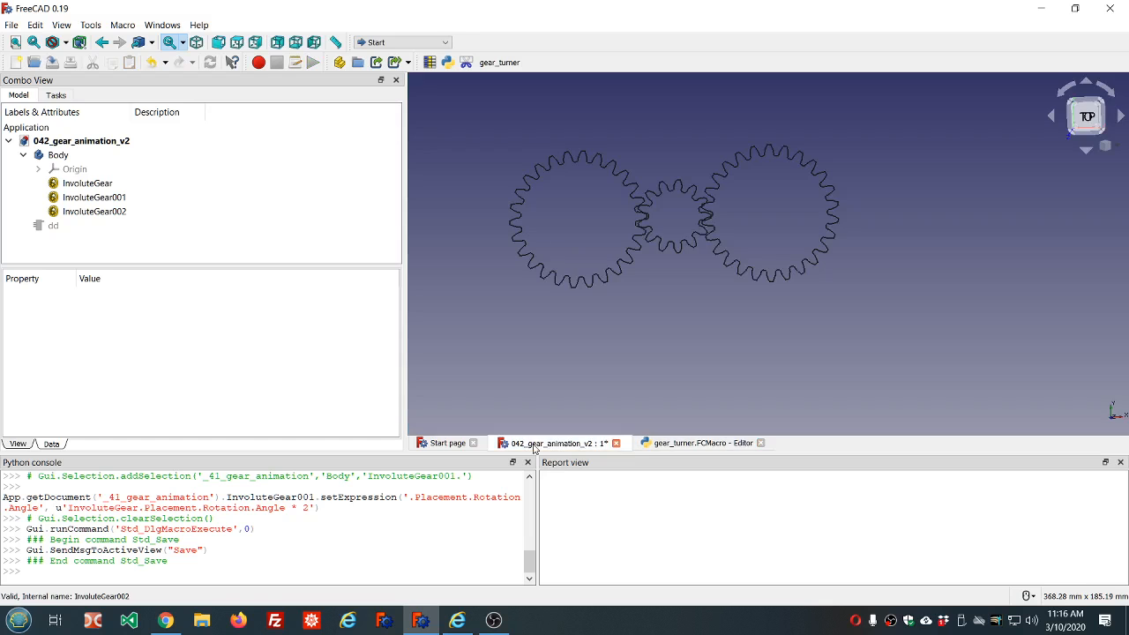
pyautogui.click(501, 63)
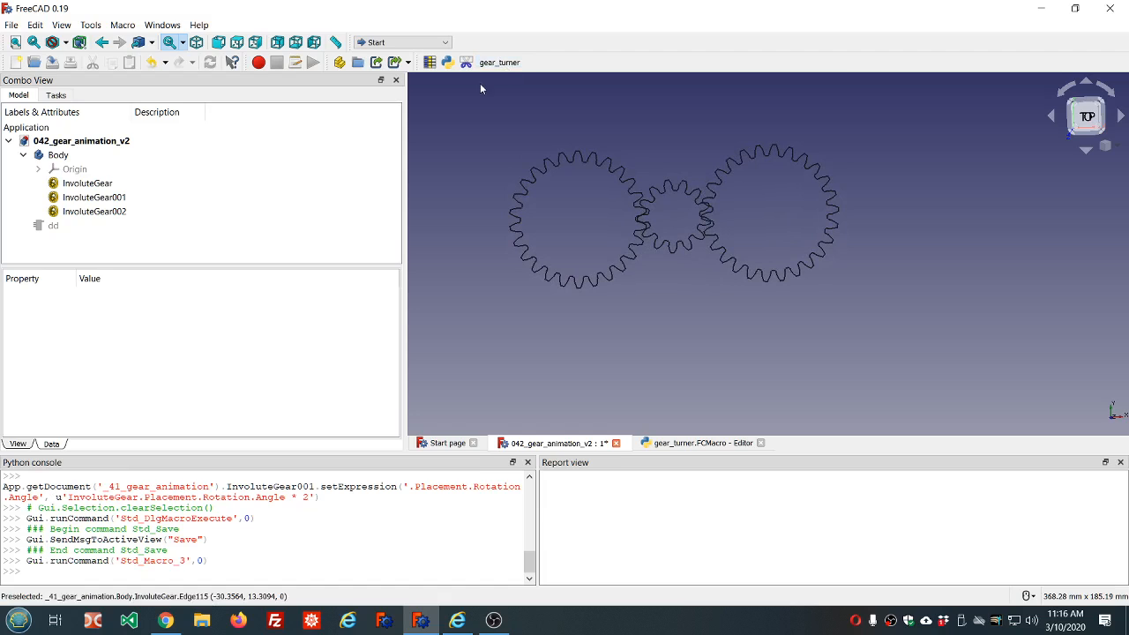
# Change the placement angle expression of InvoluteGear002 to 7deg - InvoluteGear.Placement.Rotation.Angle and save the document
pyautogui.click(82, 216)
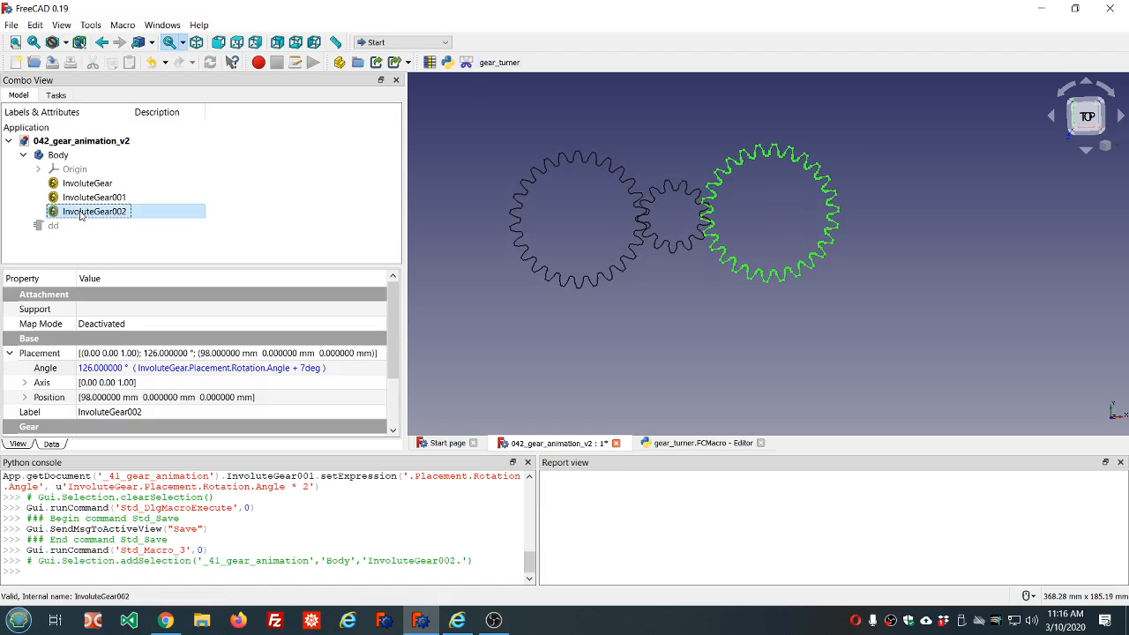
pyautogui.click(318, 370)
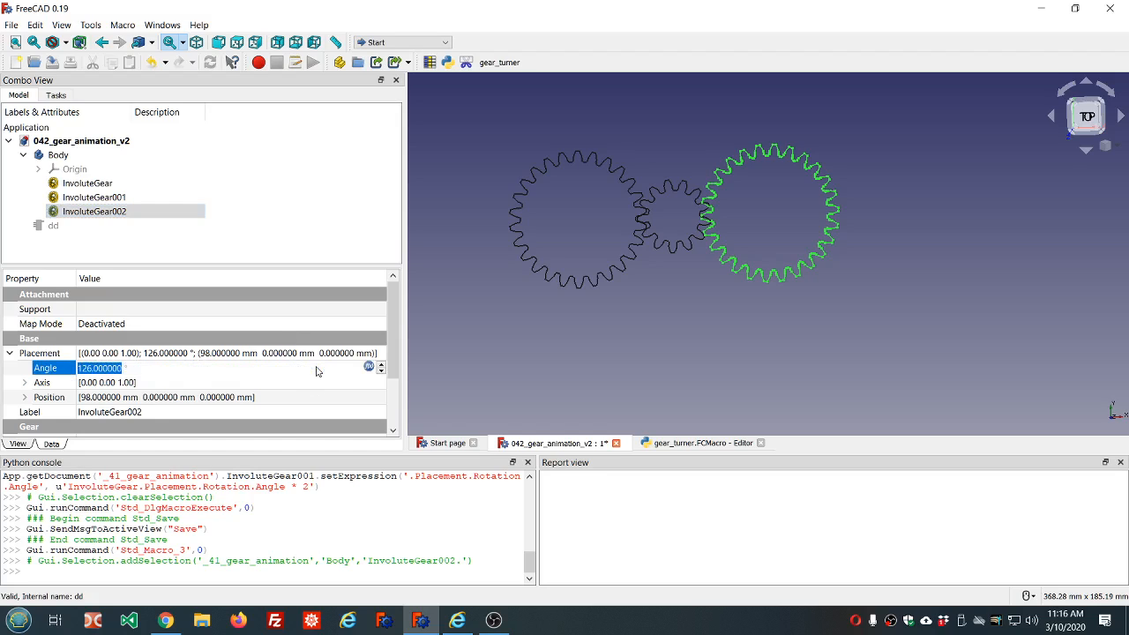
pyautogui.click(369, 368)
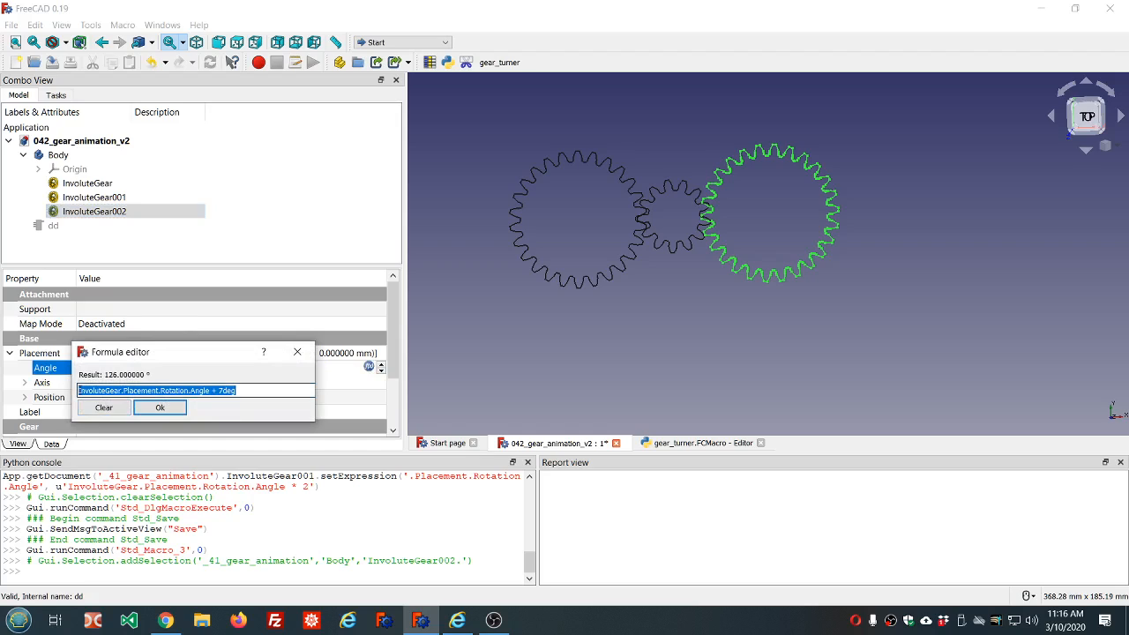
pyautogui.click(80, 391)
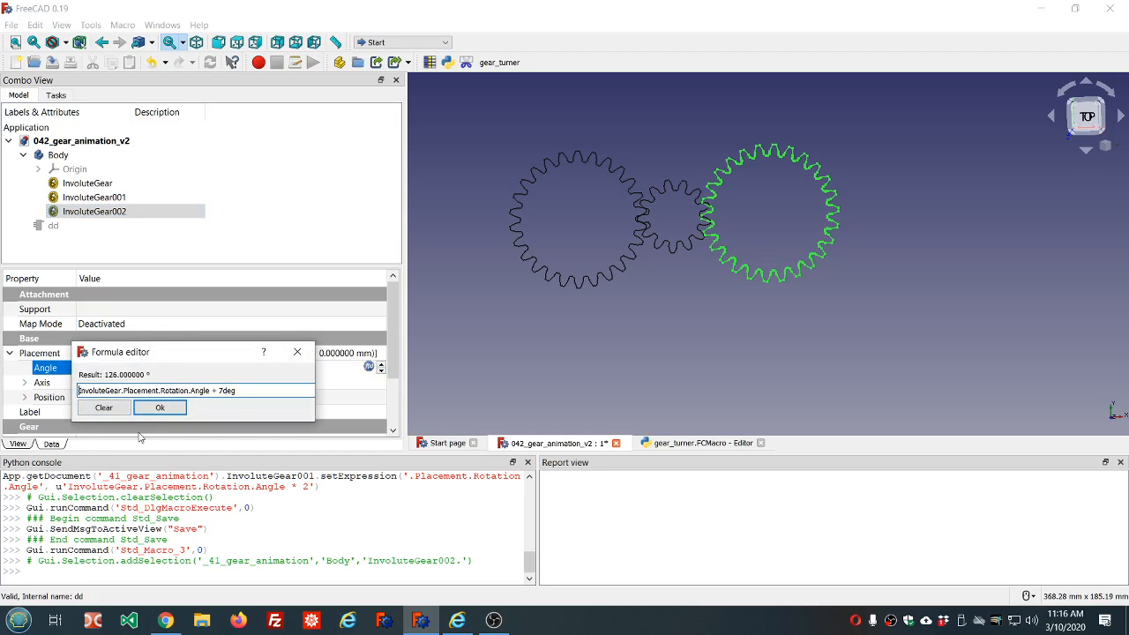
pyautogui.write('7')
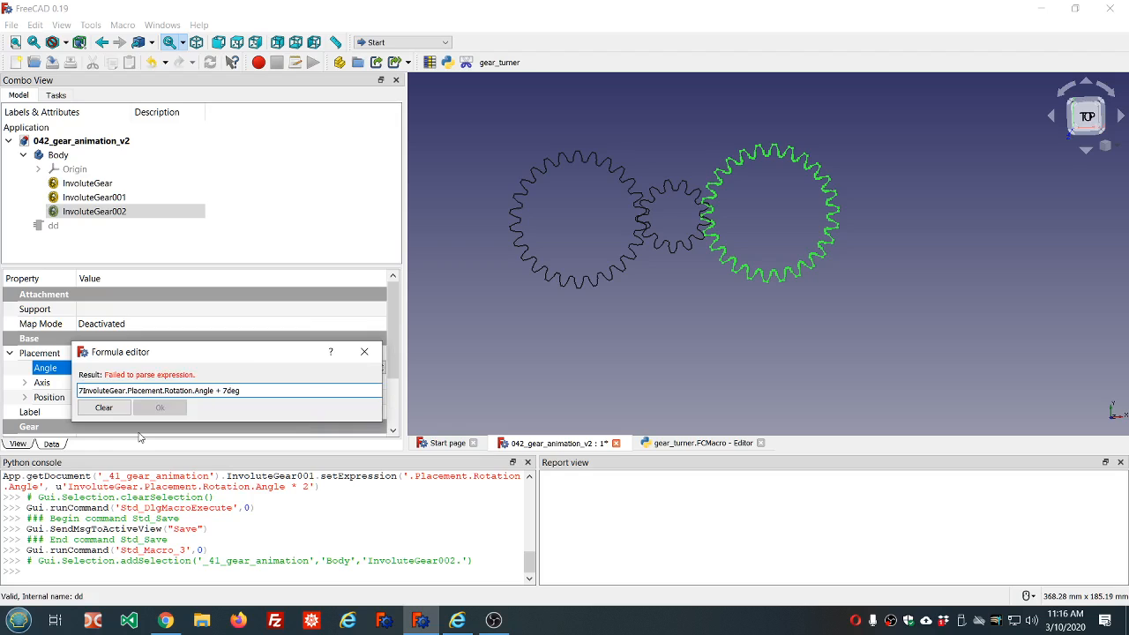
pyautogui.write('deg-')
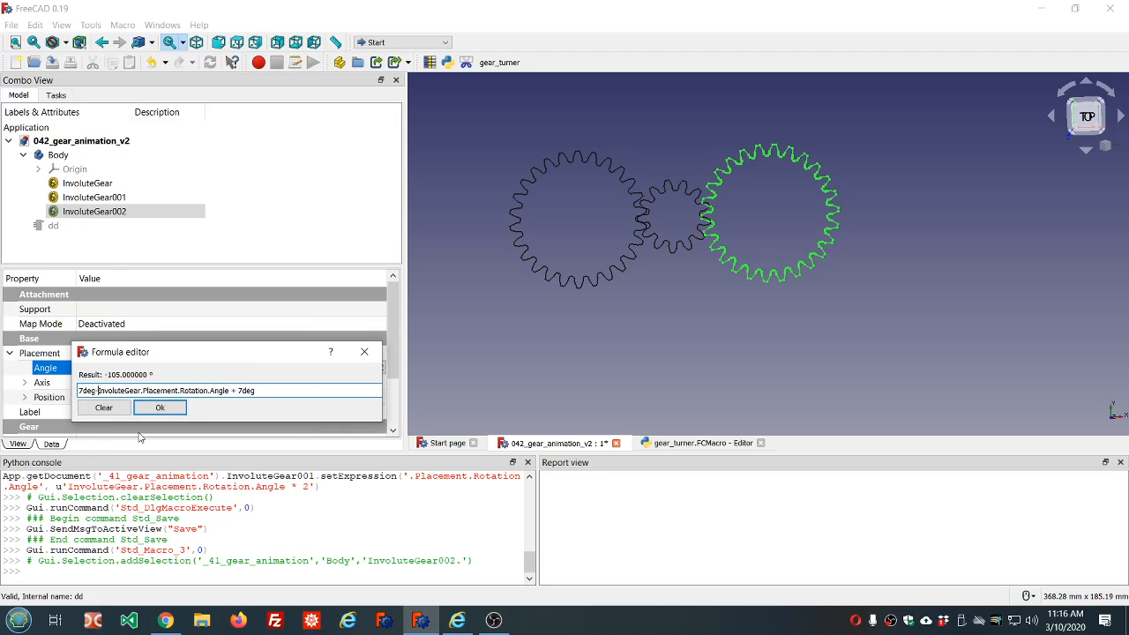
pyautogui.press('End')
pyautogui.press('BackSpace')
pyautogui.press('BackSpace')
pyautogui.press('BackSpace')
pyautogui.press('BackSpace')
pyautogui.press('BackSpace')
pyautogui.press('BackSpace')
pyautogui.press('BackSpace')
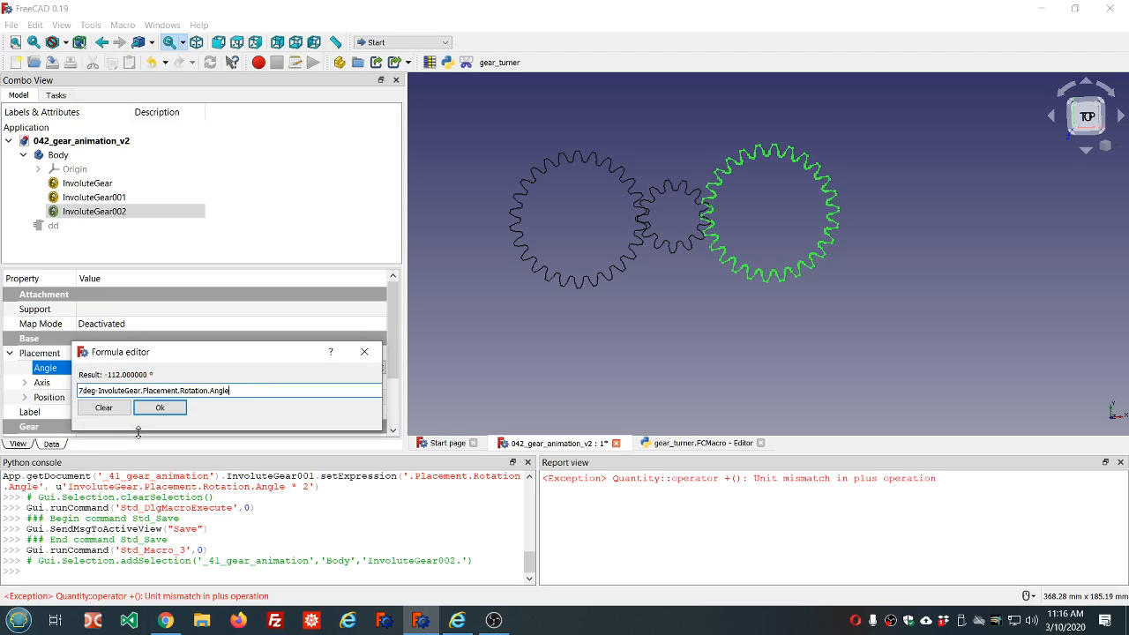
pyautogui.click(160, 407)
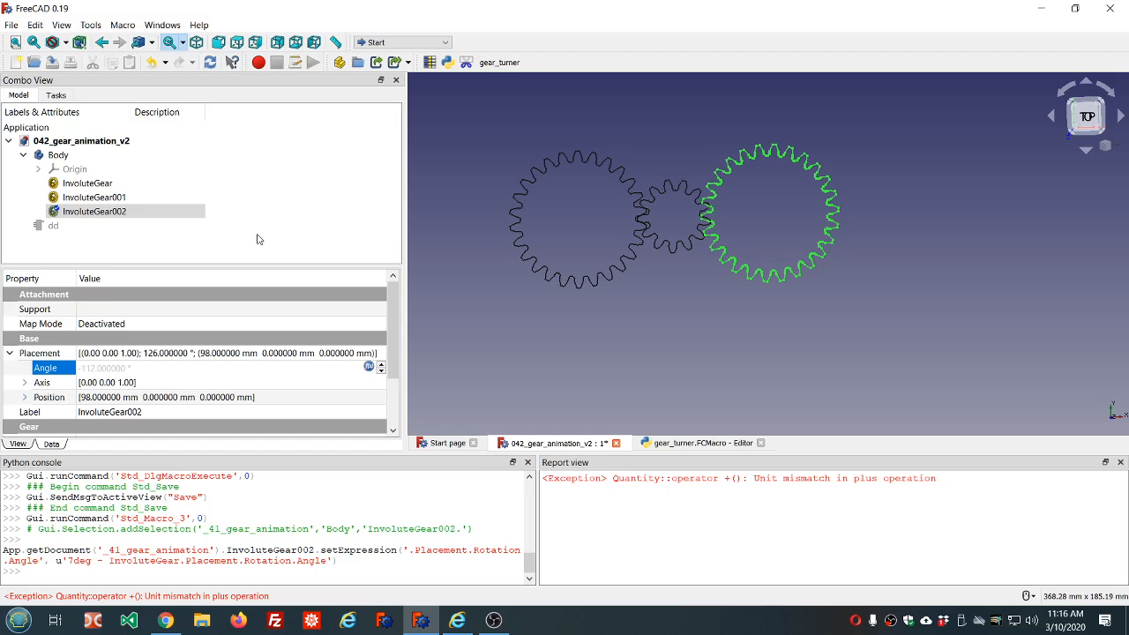
pyautogui.click(290, 170)
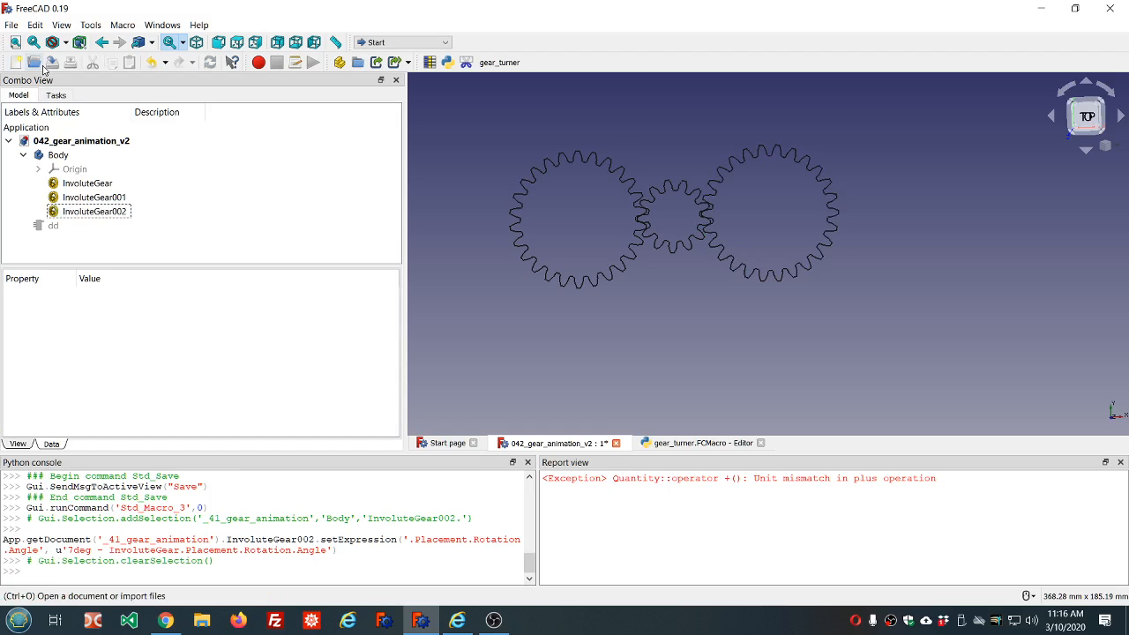
pyautogui.click(50, 64)
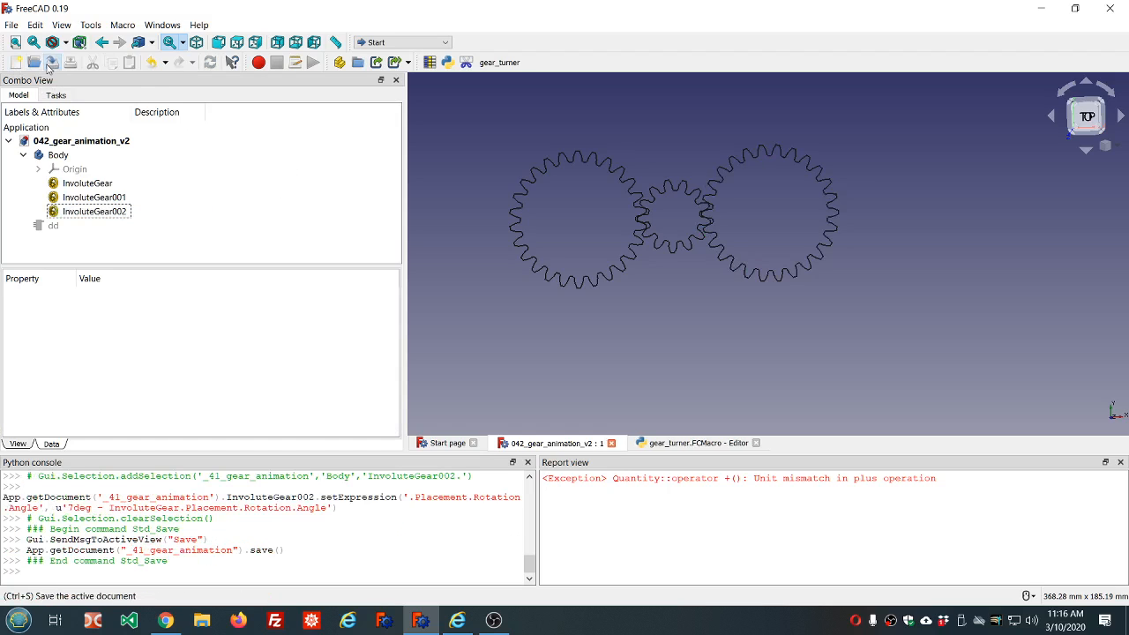
# Run the gear_turner macro again and examine up close how the teeth of the small middle gear mesh with its neighbours
pyautogui.click(496, 64)
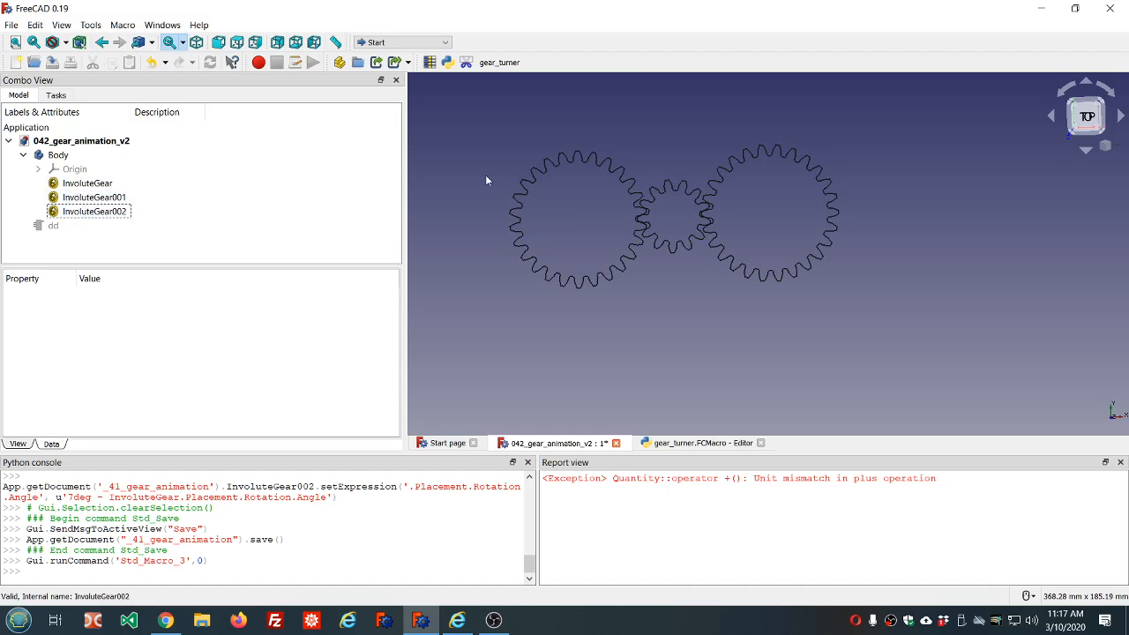
pyautogui.scroll(5, 637, 219)
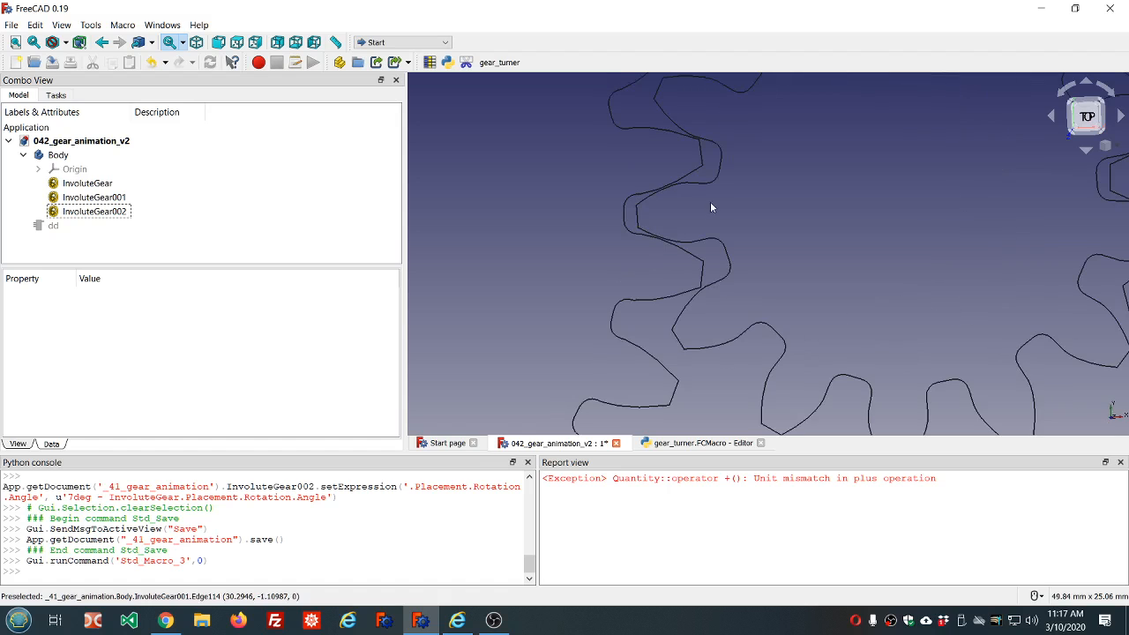
pyautogui.scroll(2, 691, 208)
pyautogui.scroll(-6, 691, 208)
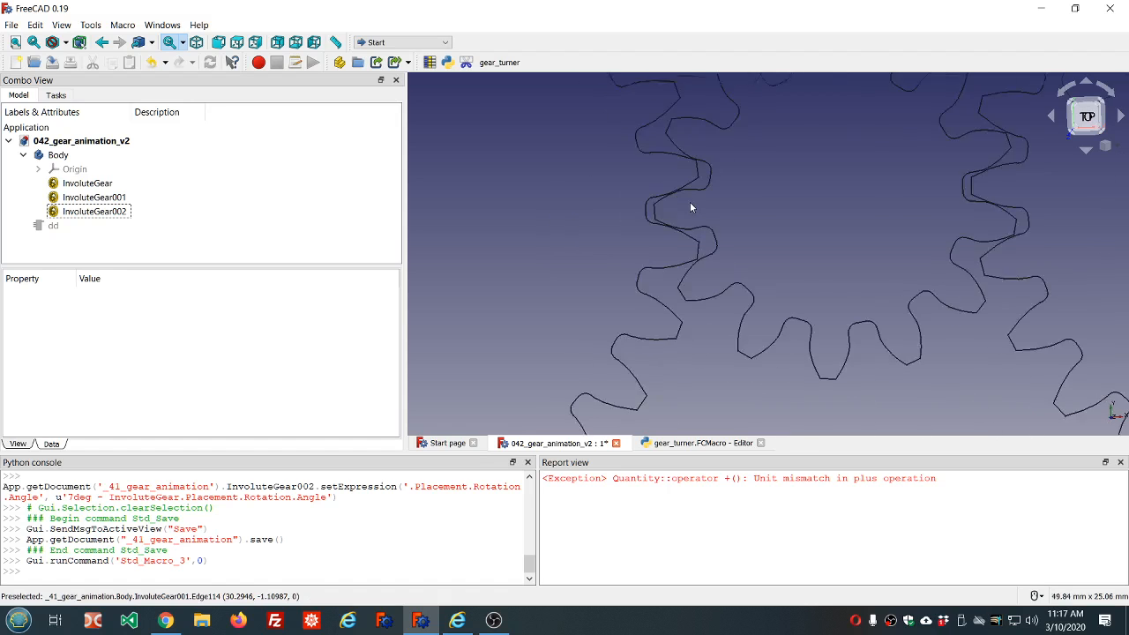
pyautogui.scroll(4, 699, 163)
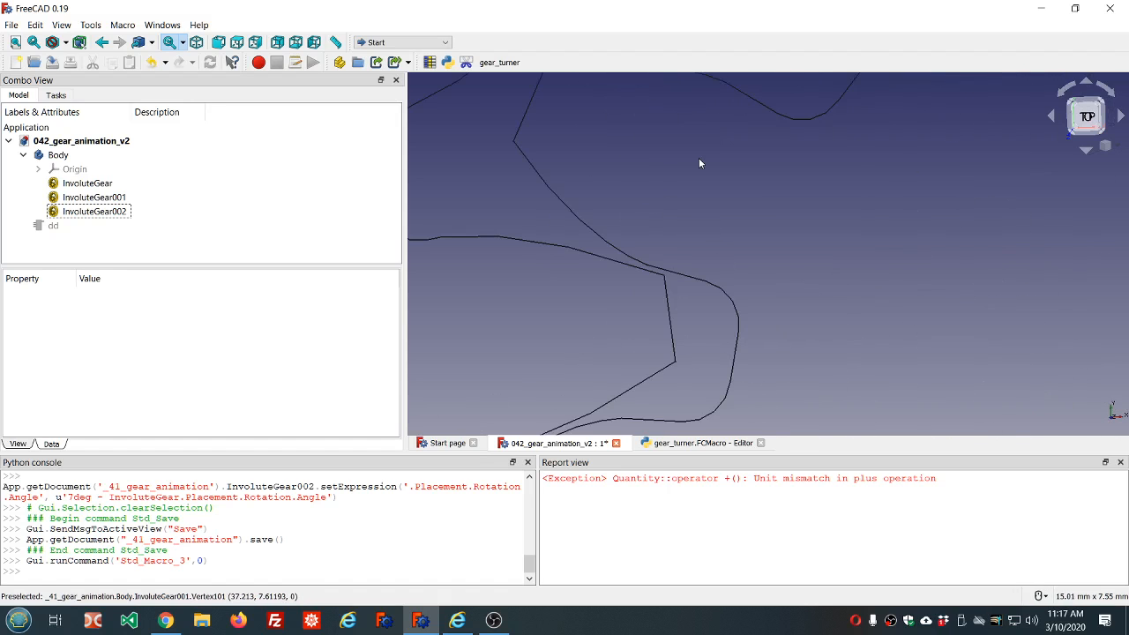
pyautogui.scroll(-4, 699, 162)
pyautogui.scroll(-5, 699, 162)
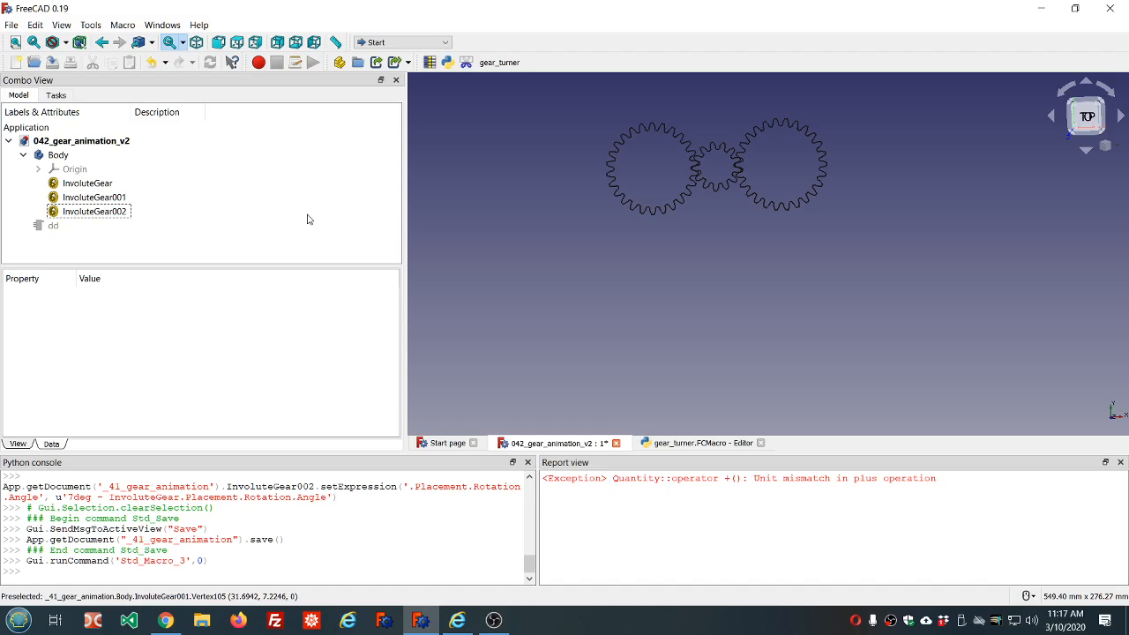
# Switch to the Part Design workbench and create two additional bodies in the document
pyautogui.click(427, 45)
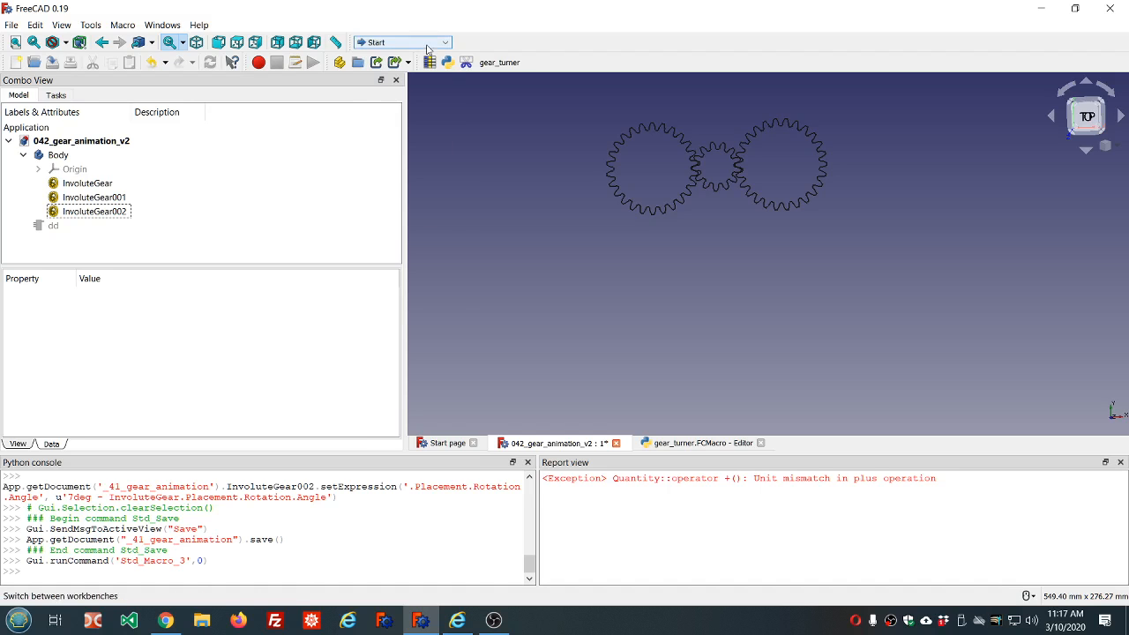
pyautogui.click(394, 110)
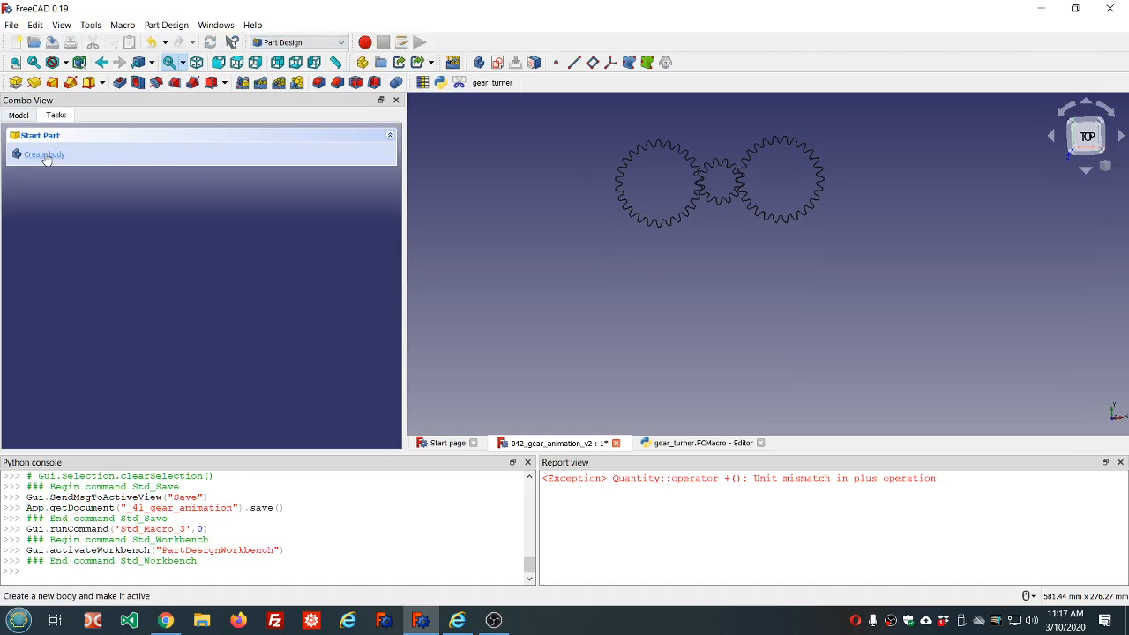
pyautogui.click(21, 116)
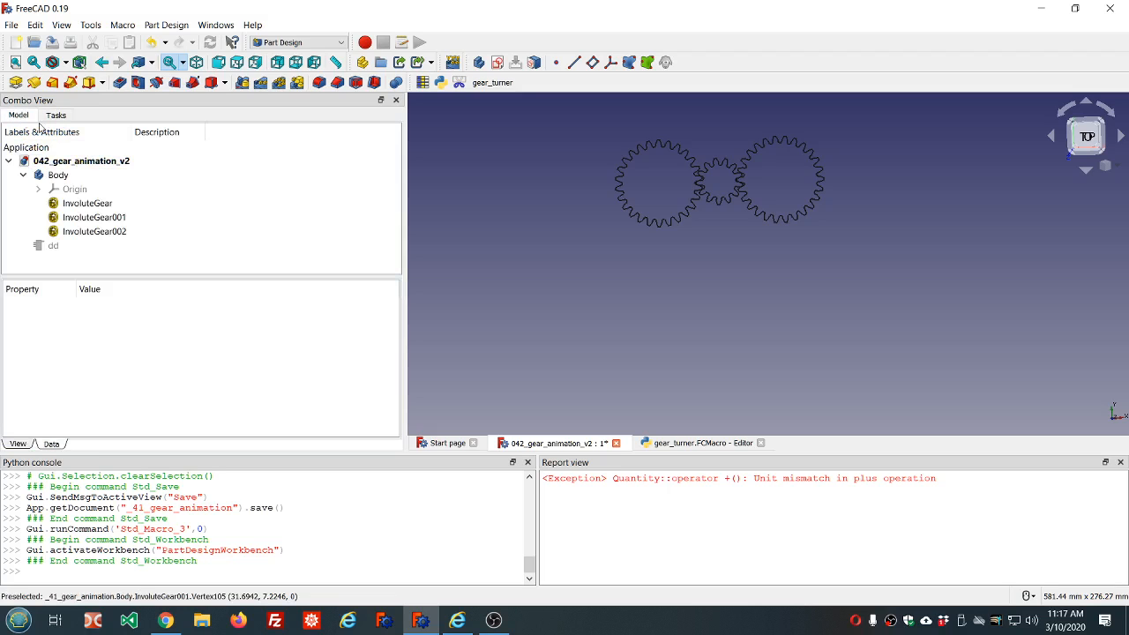
pyautogui.click(476, 63)
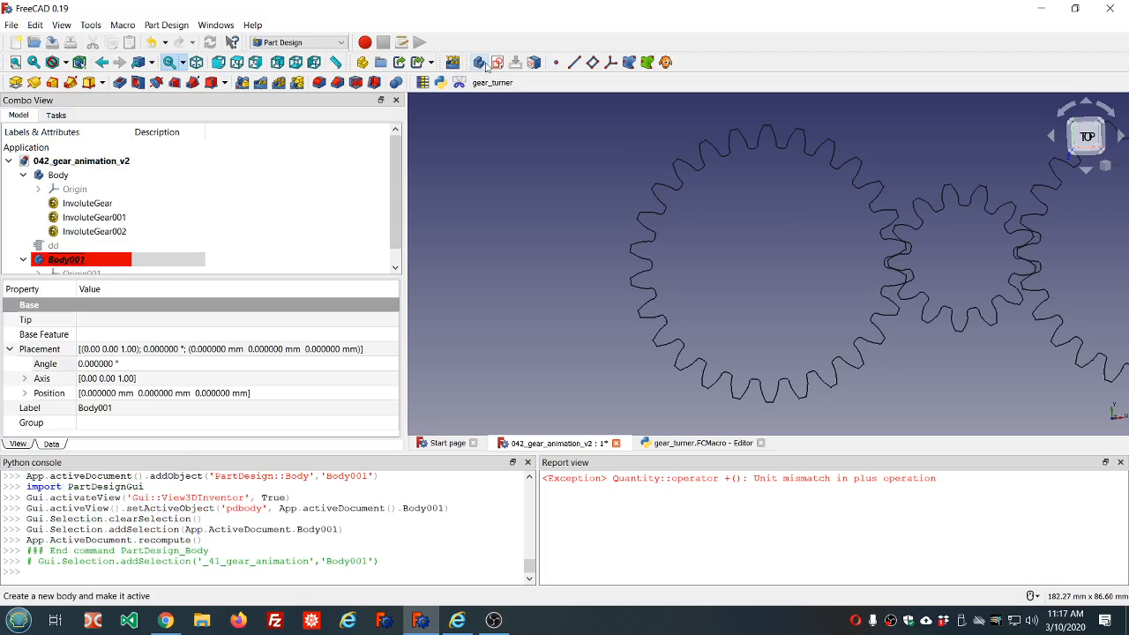
pyautogui.click(477, 63)
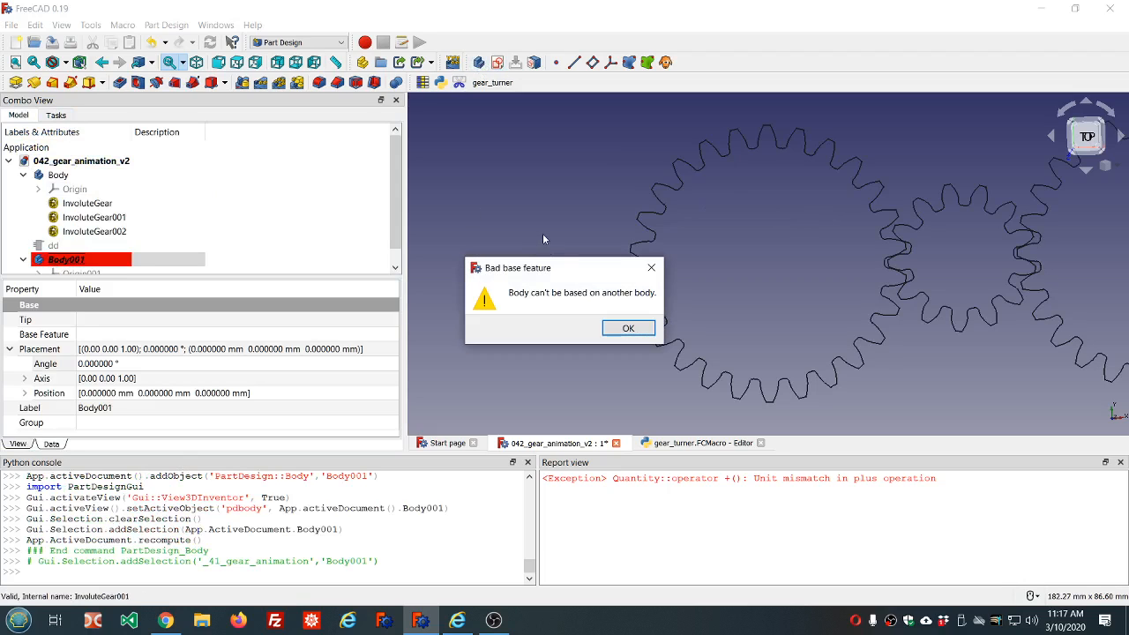
pyautogui.click(626, 329)
pyautogui.click(337, 237)
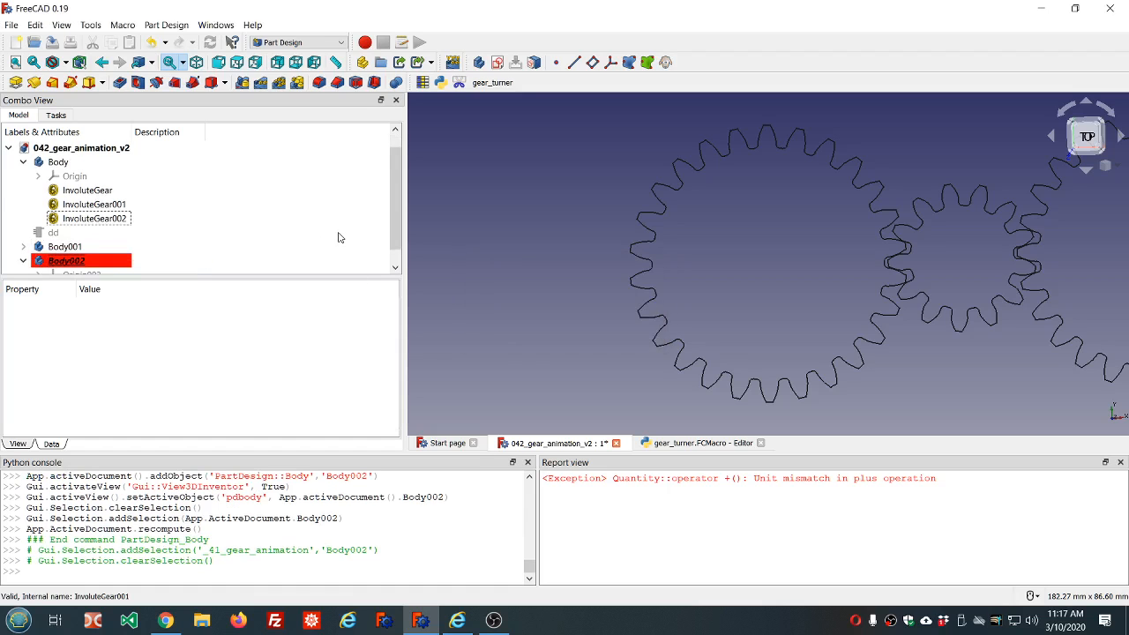
# Move InvoluteGear001 out of Body into Body001
pyautogui.scroll(-1, 338, 238)
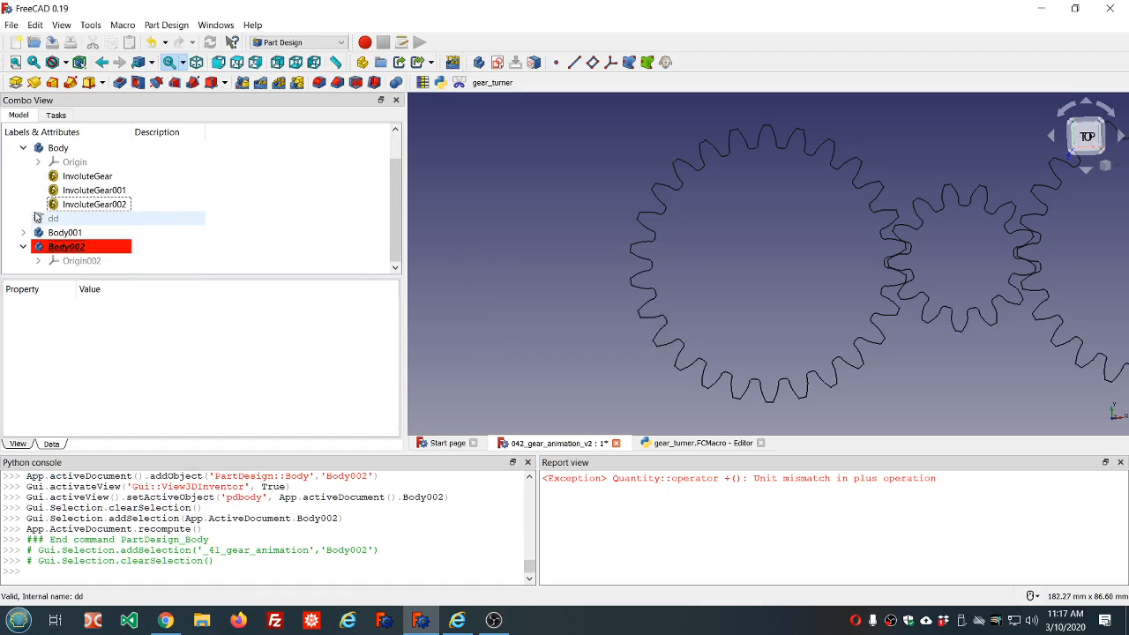
pyautogui.click(85, 195)
pyautogui.moveTo(78, 229); pyautogui.dragTo(73, 236)
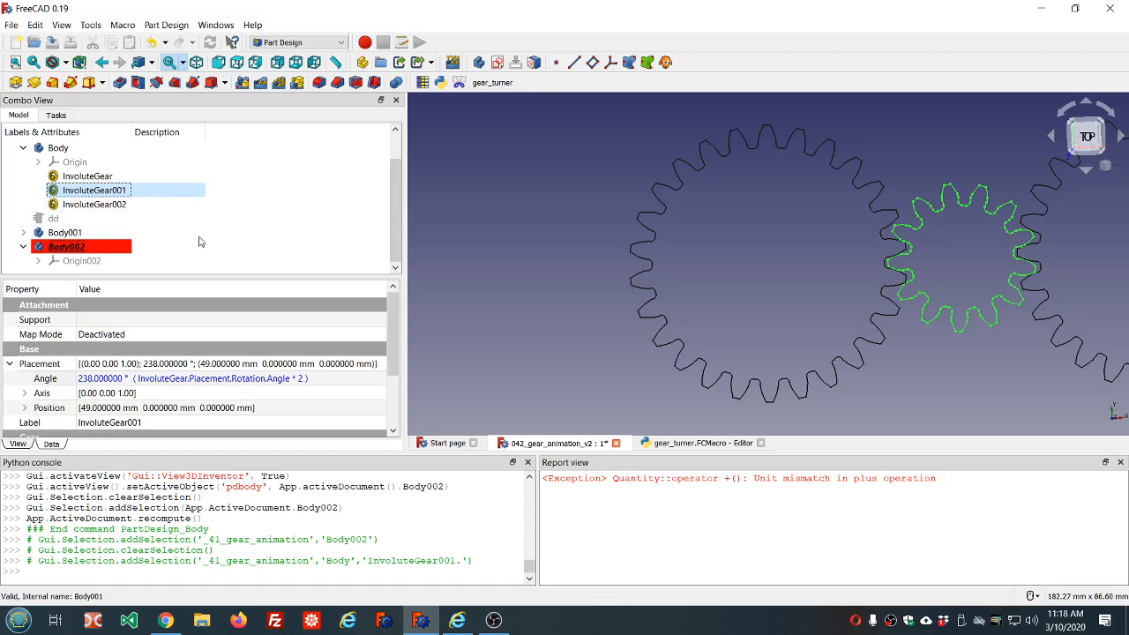
pyautogui.moveTo(88, 193); pyautogui.dragTo(69, 237)
pyautogui.rightClick(86, 195)
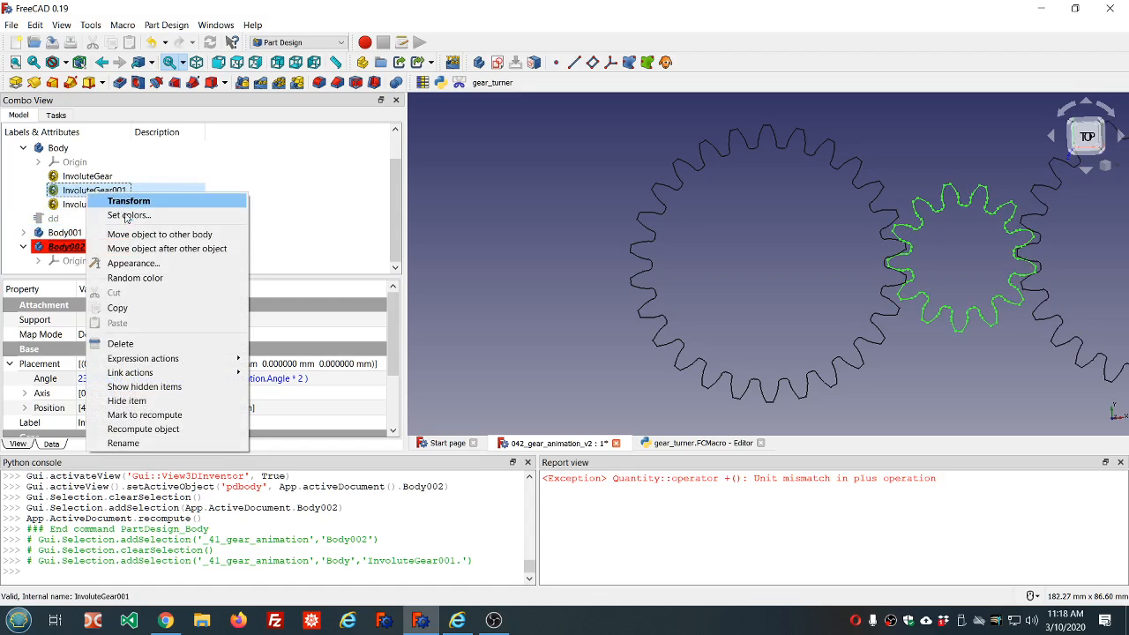
pyautogui.click(168, 236)
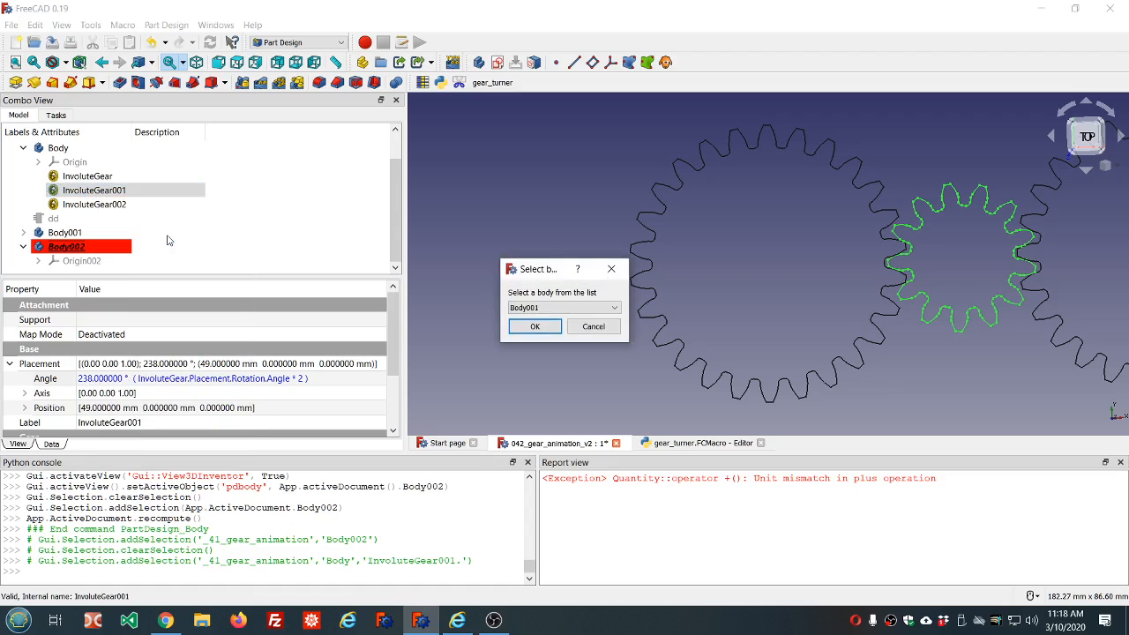
pyautogui.click(540, 326)
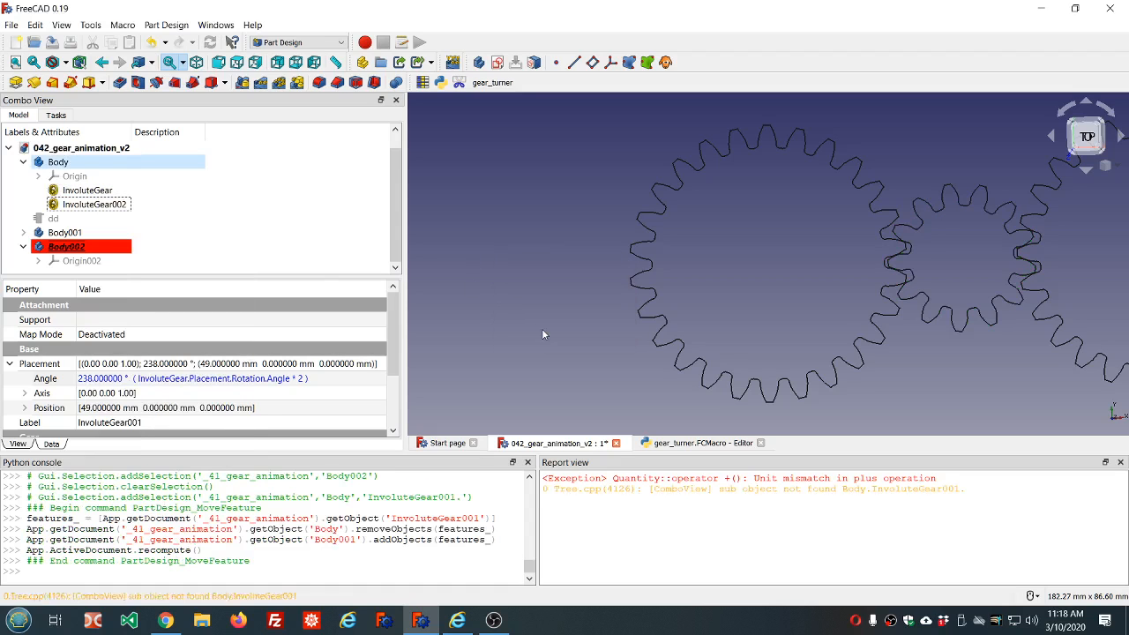
# Move InvoluteGear002 out of Body into Body002, and expand Body001 in the model tree to check its contents
pyautogui.click(99, 204)
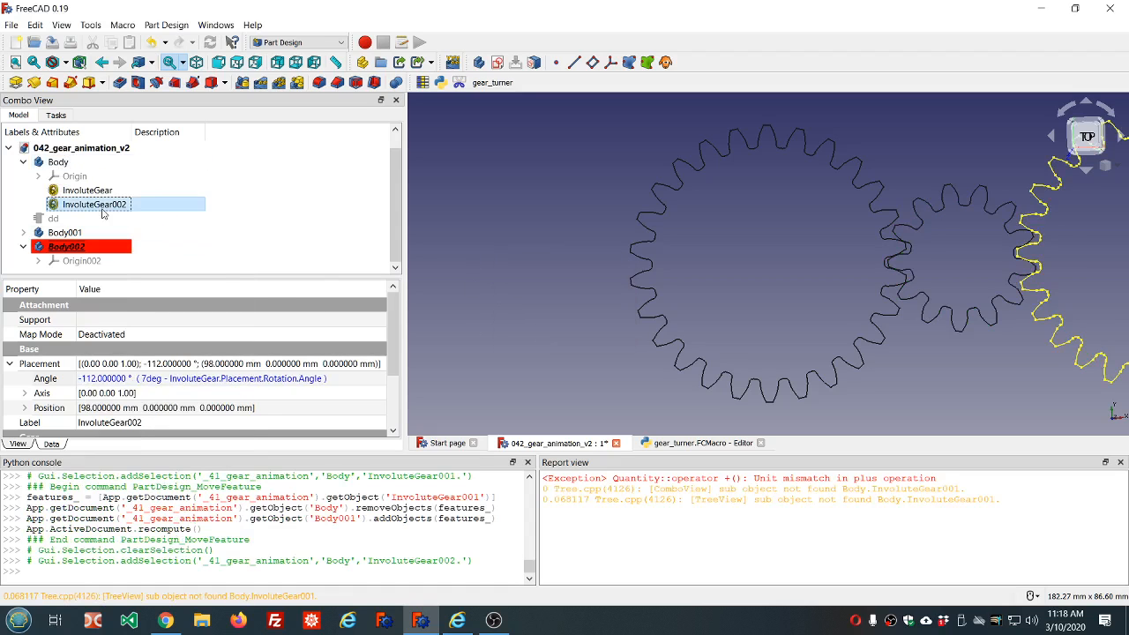
pyautogui.rightClick(102, 213)
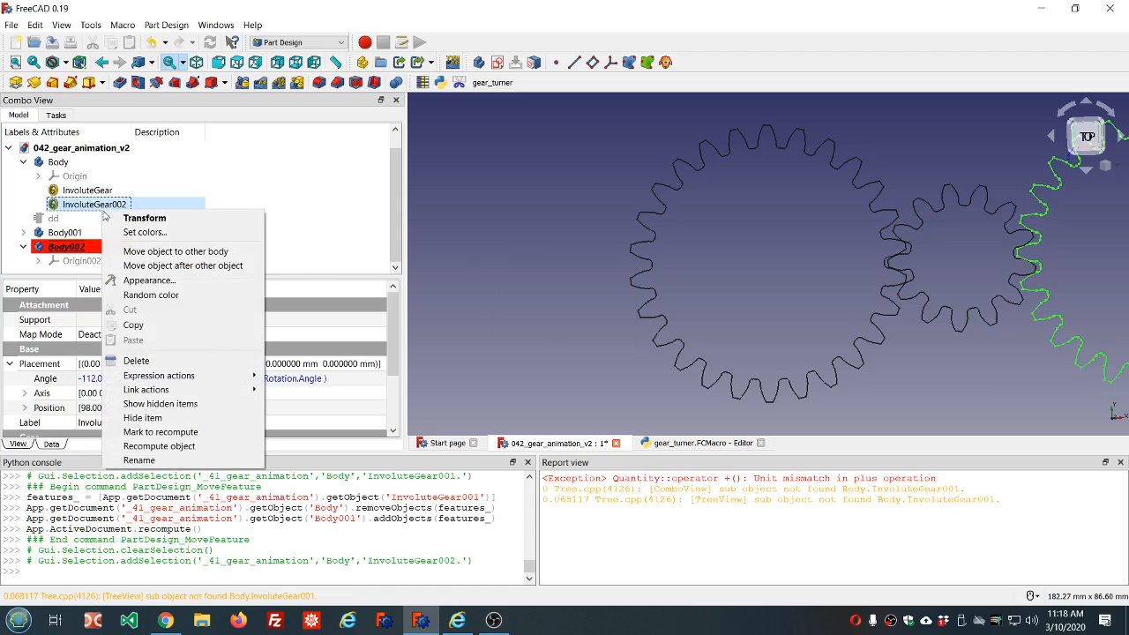
pyautogui.click(159, 252)
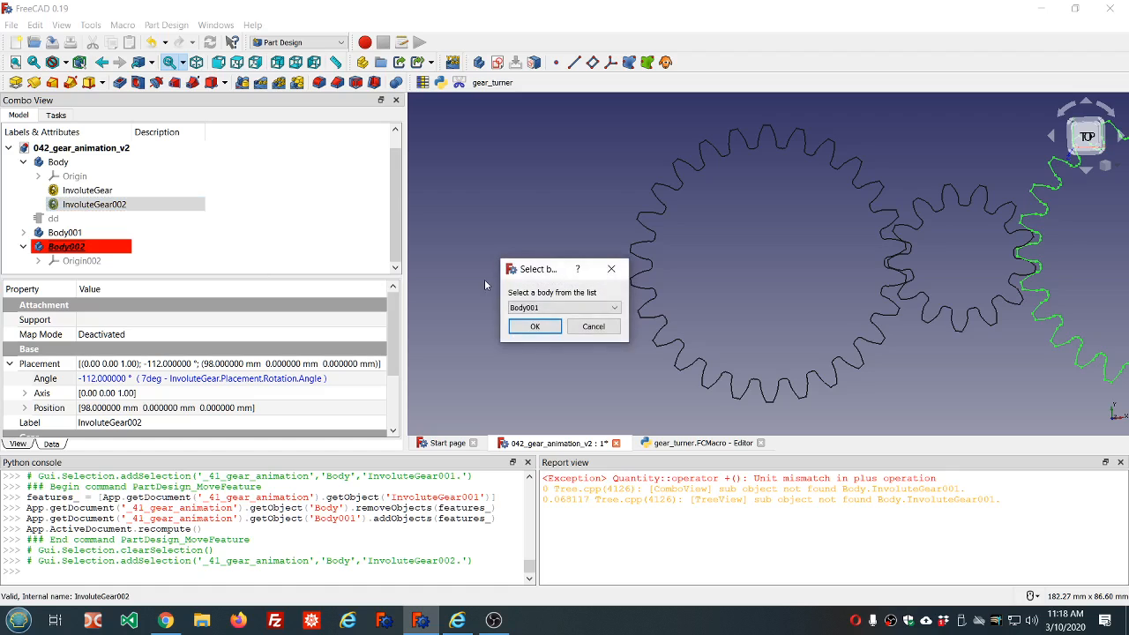
pyautogui.click(600, 308)
pyautogui.click(546, 330)
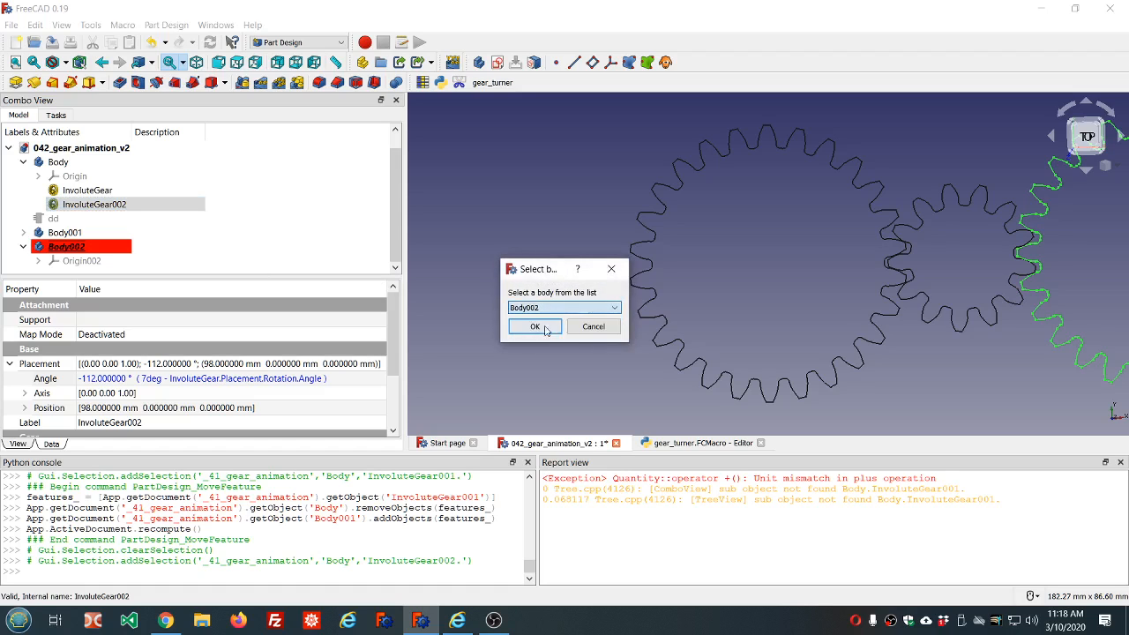
pyautogui.click(534, 327)
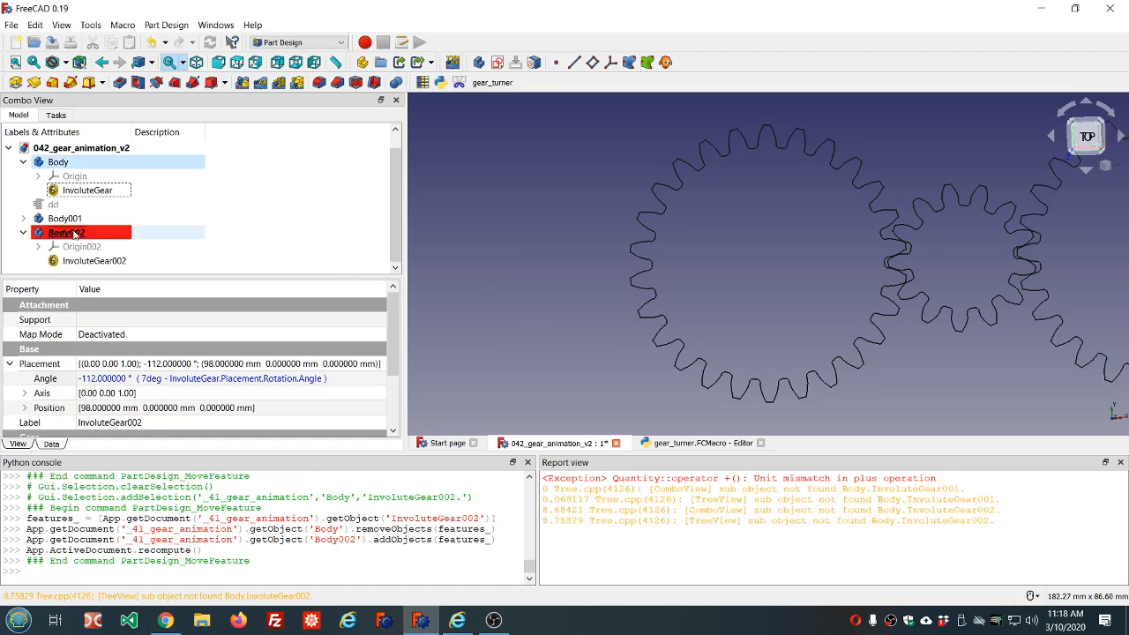
pyautogui.click(23, 218)
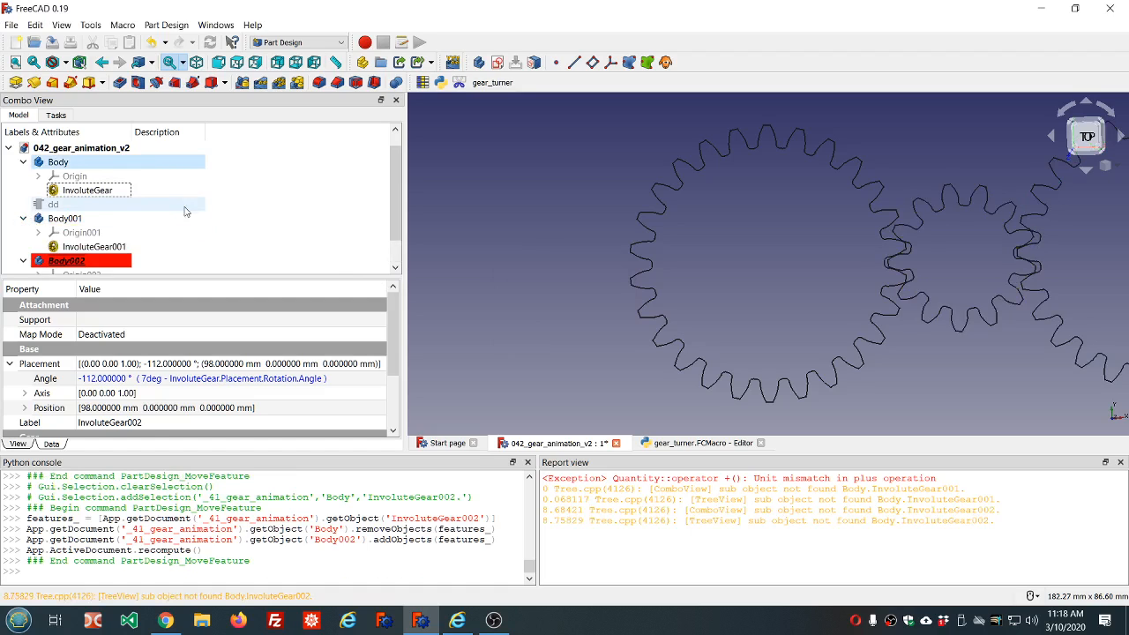
pyautogui.scroll(-4, 564, 211)
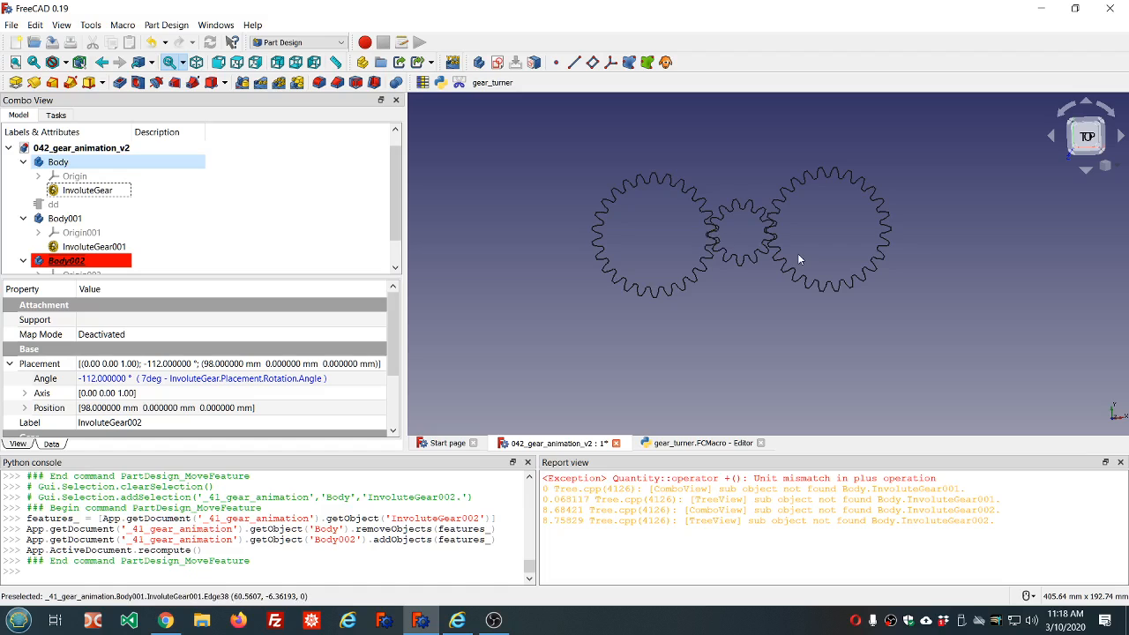
# Clear all messages from the report view and save the document
pyautogui.rightClick(742, 501)
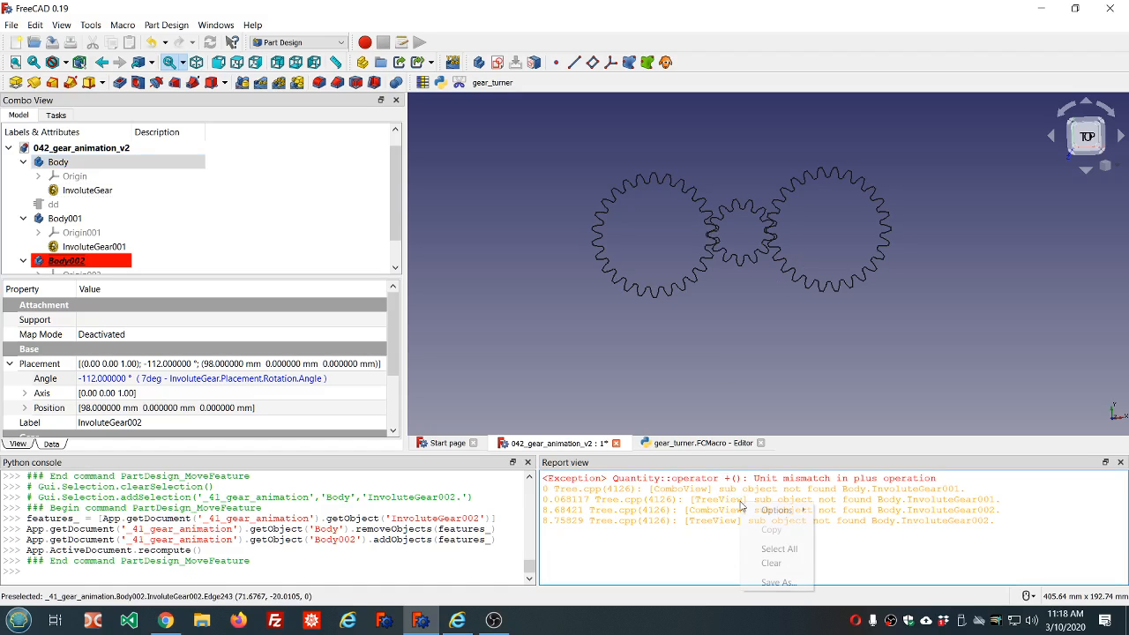
pyautogui.click(768, 563)
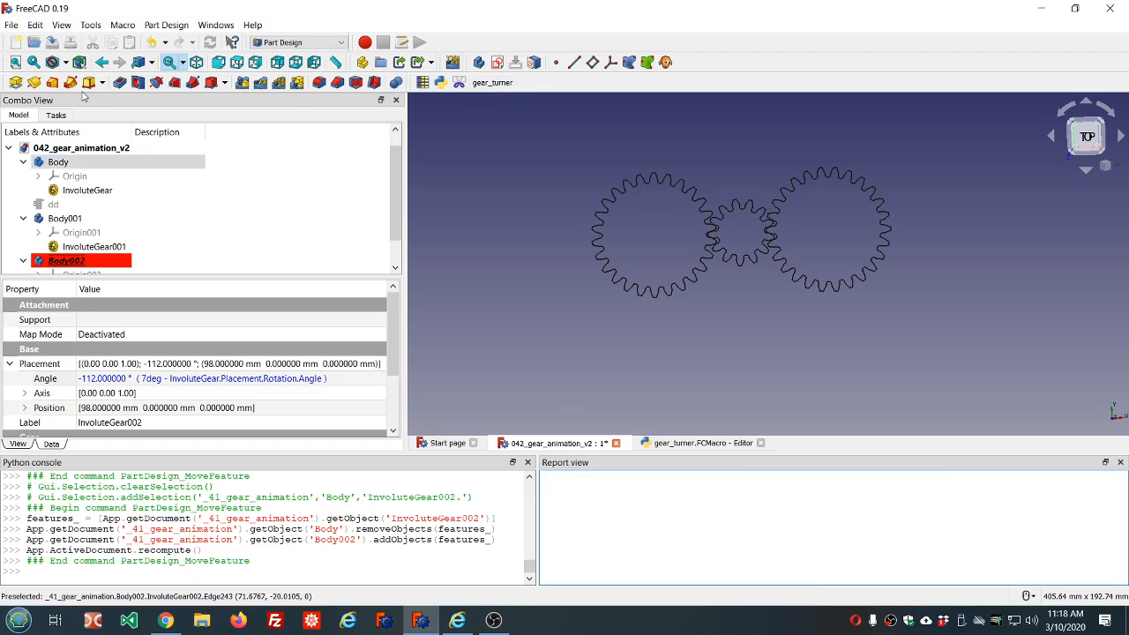
pyautogui.click(53, 43)
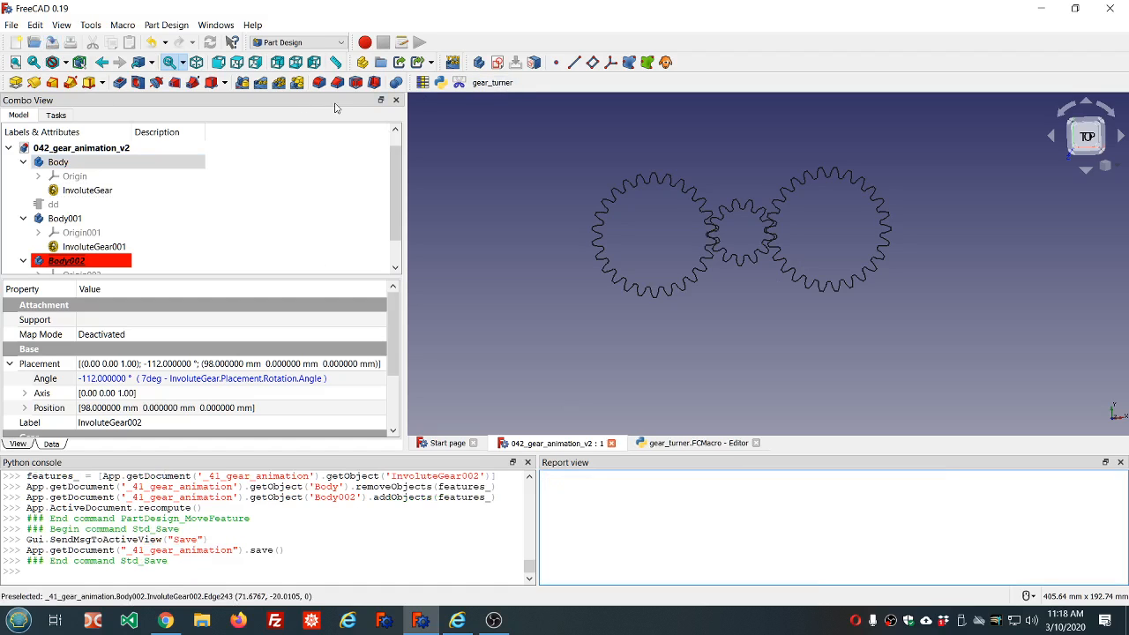
# Run the gear_turner macro again and read through the messages it writes to the report view
pyautogui.click(494, 84)
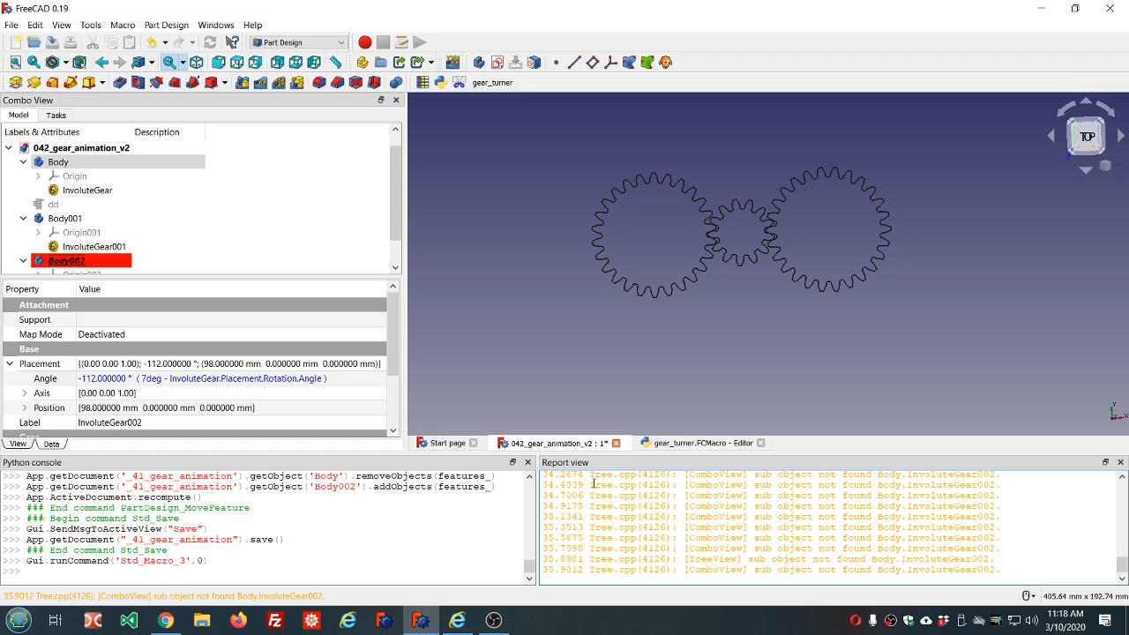
pyautogui.scroll(4, 667, 533)
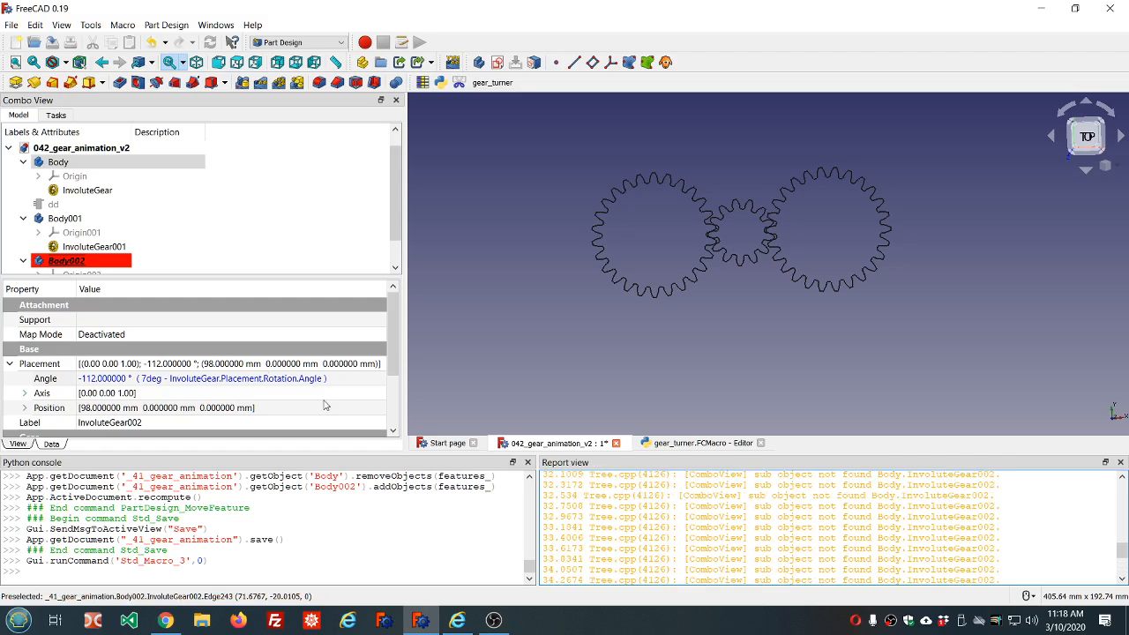
pyautogui.scroll(-1, 227, 258)
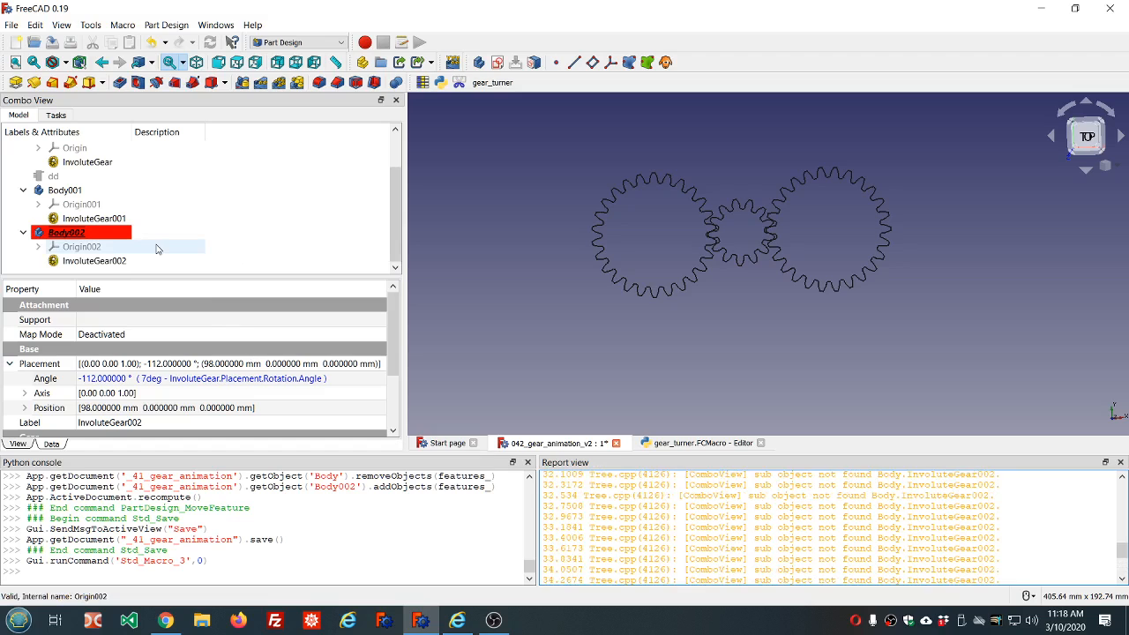
pyautogui.scroll(12, 656, 547)
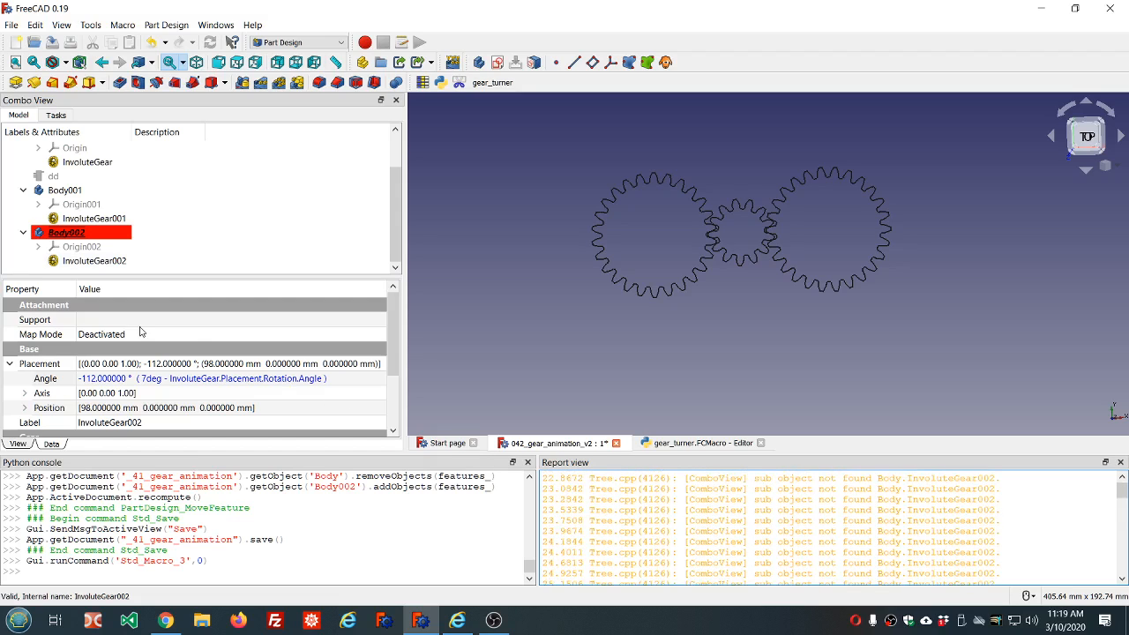
# Check the placement angle expressions of InvoluteGear, InvoluteGear001 and InvoluteGear002 against the messages in the report view
pyautogui.click(96, 162)
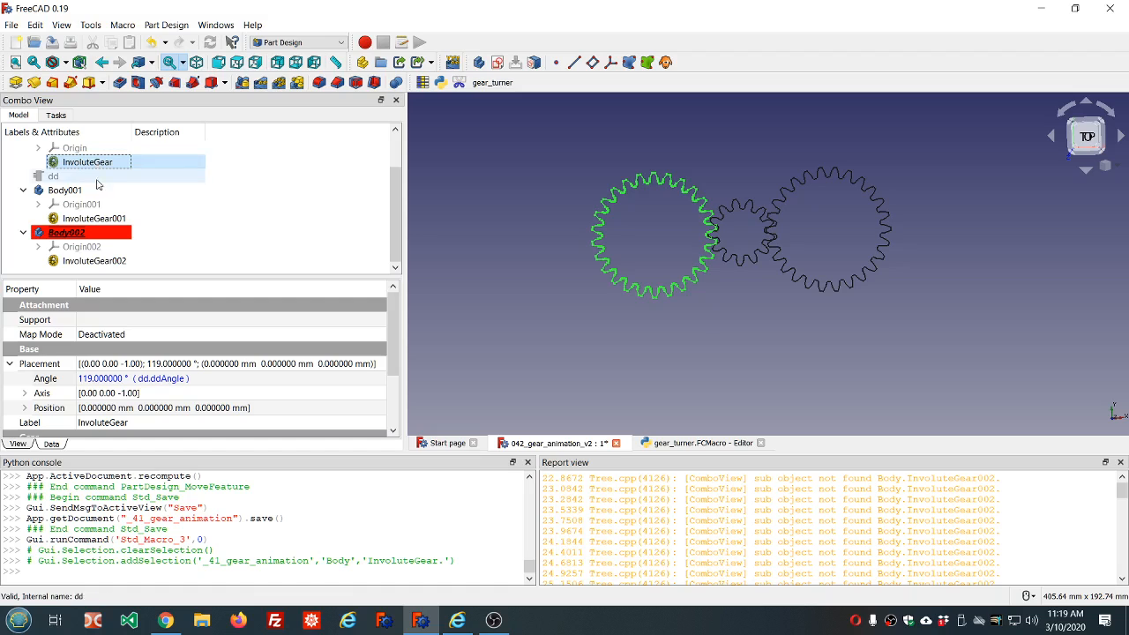
pyautogui.click(98, 219)
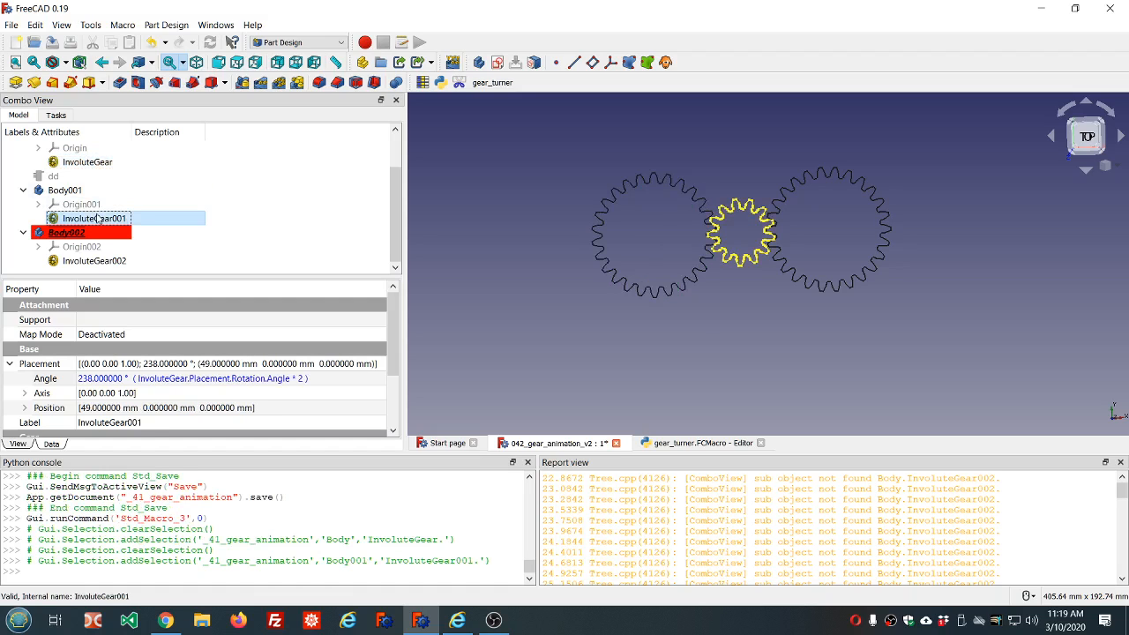
pyautogui.click(105, 262)
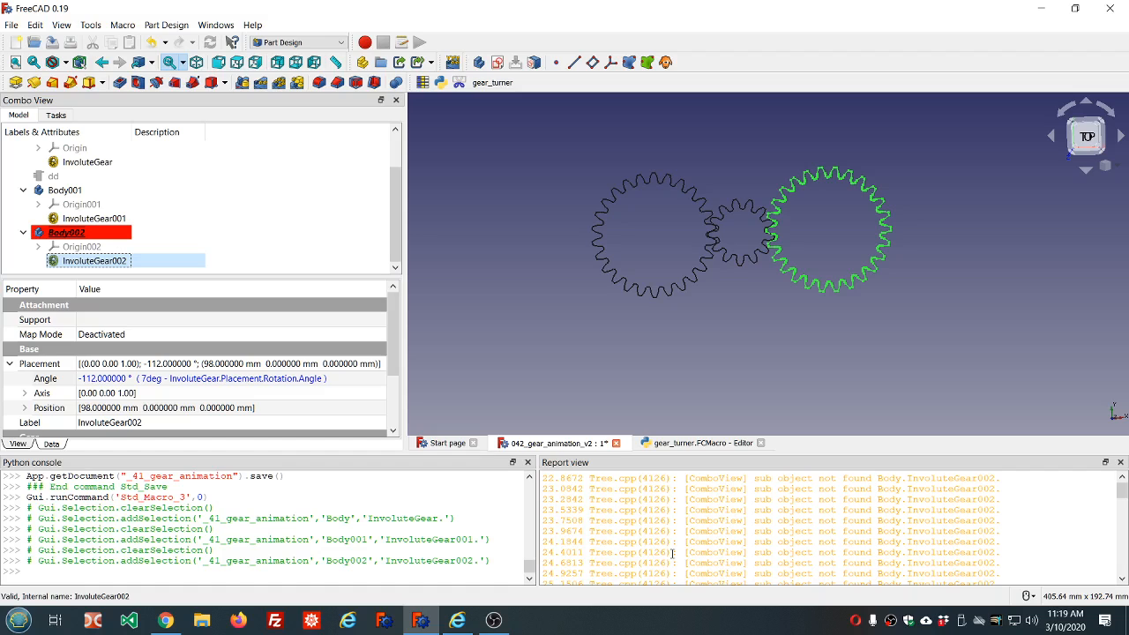
pyautogui.scroll(-10, 768, 514)
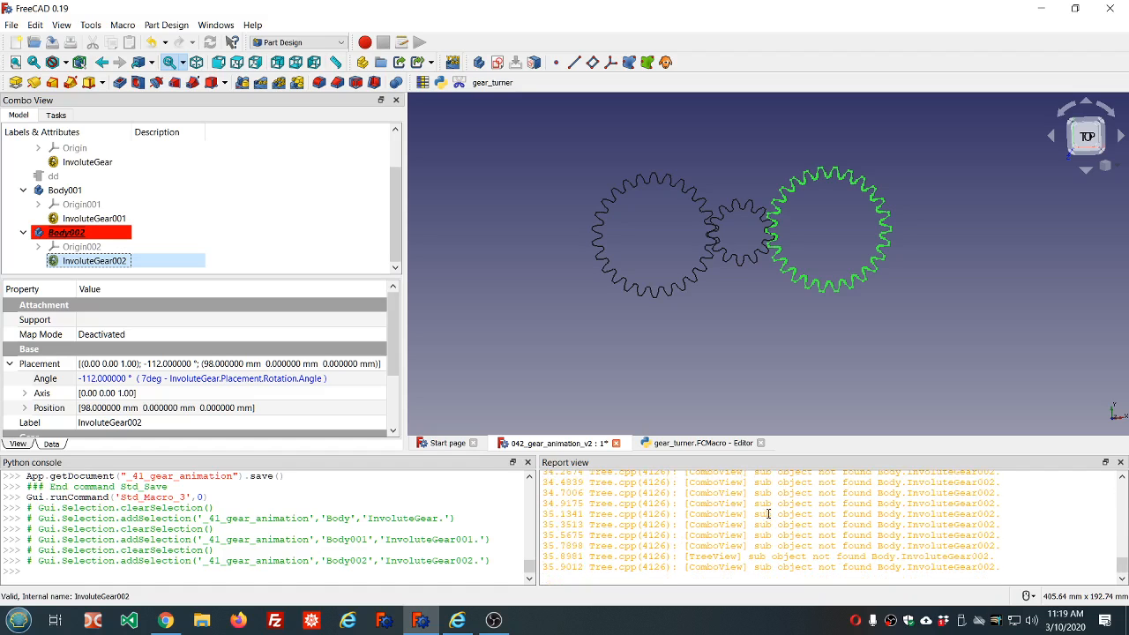
pyautogui.scroll(10, 768, 515)
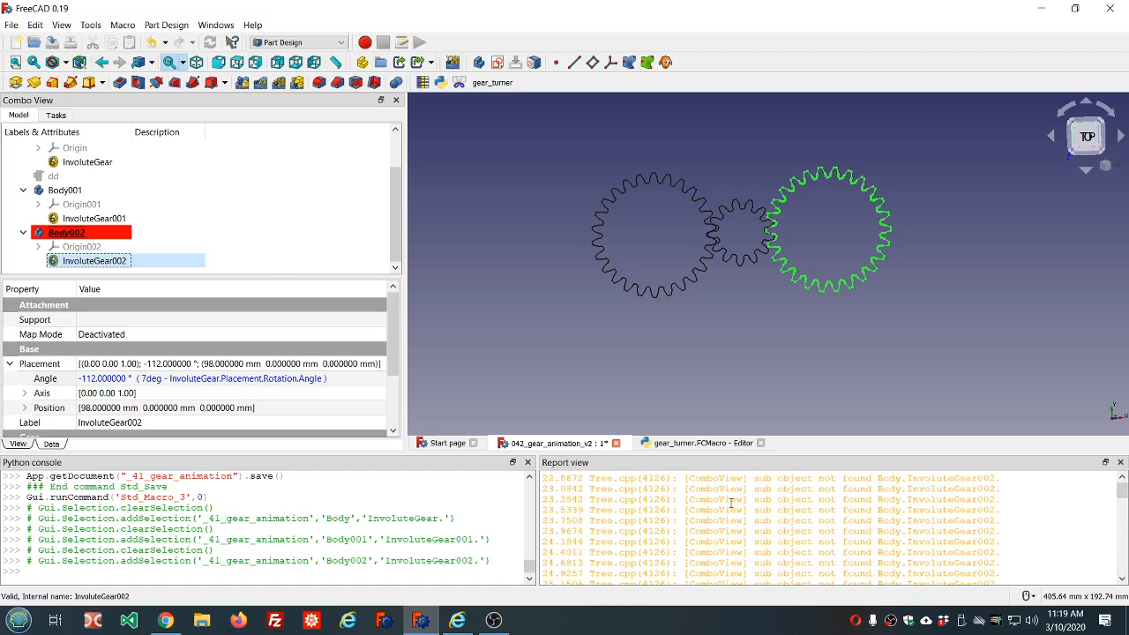
pyautogui.click(282, 211)
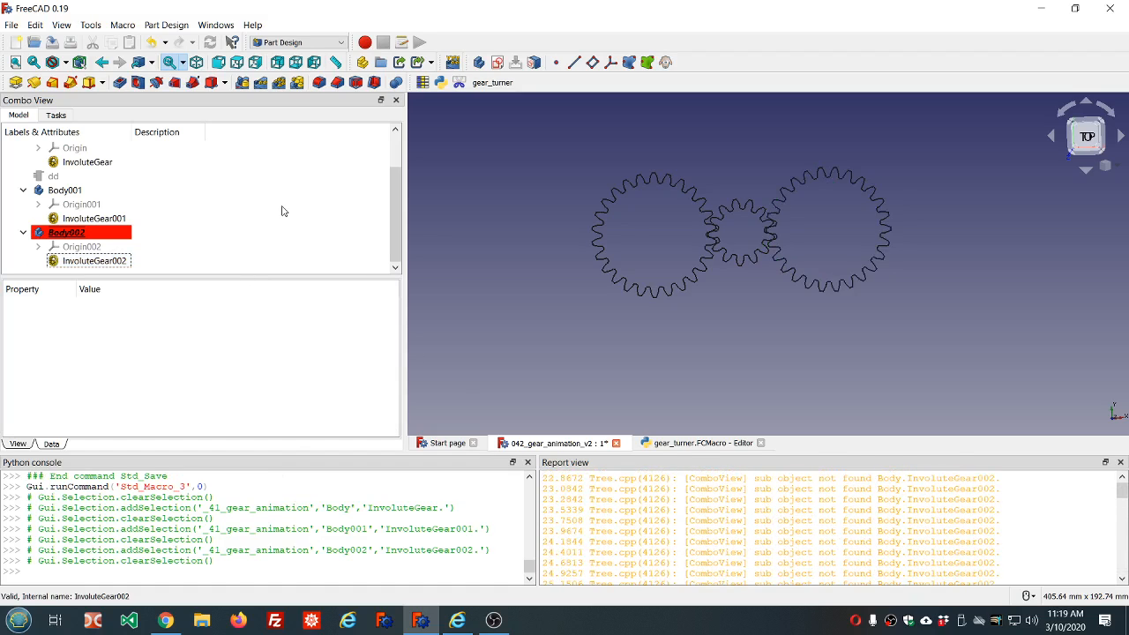
pyautogui.click(86, 262)
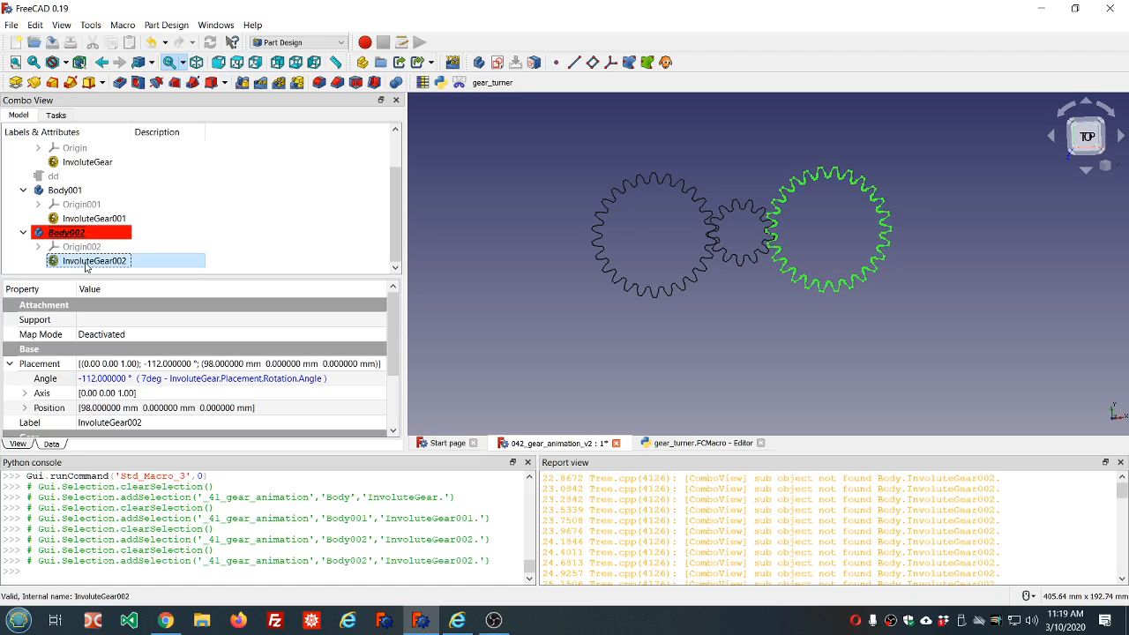
# Generate the document's dependency graph and examine how the gears in the three bodies link to each other and to dd
pyautogui.click(49, 234)
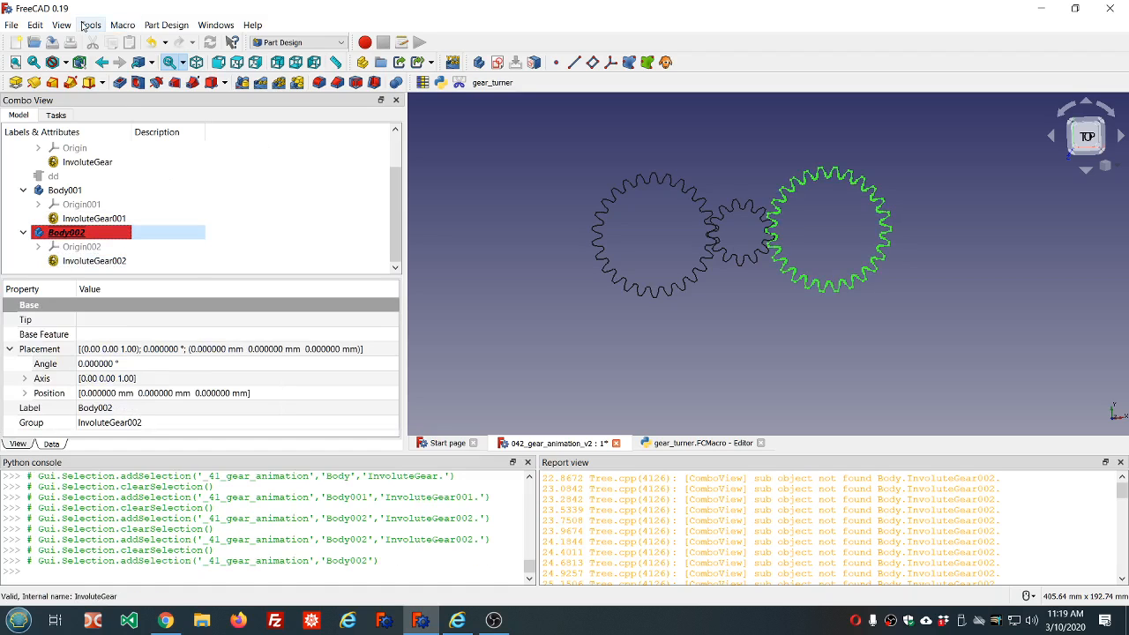
pyautogui.click(85, 26)
pyautogui.click(146, 83)
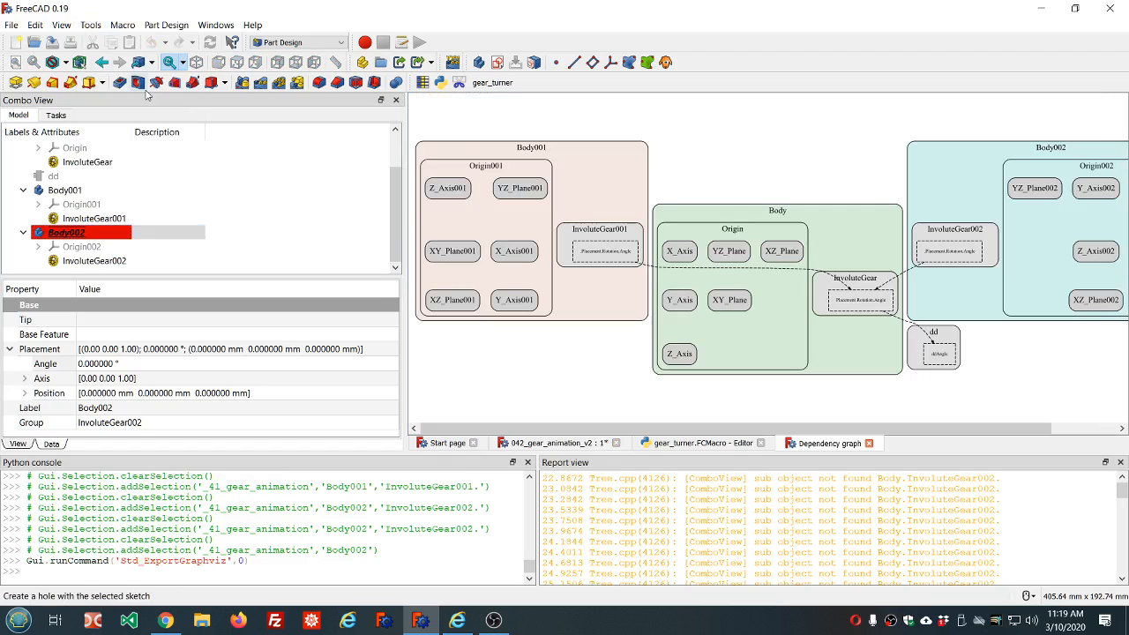
pyautogui.scroll(-2, 697, 201)
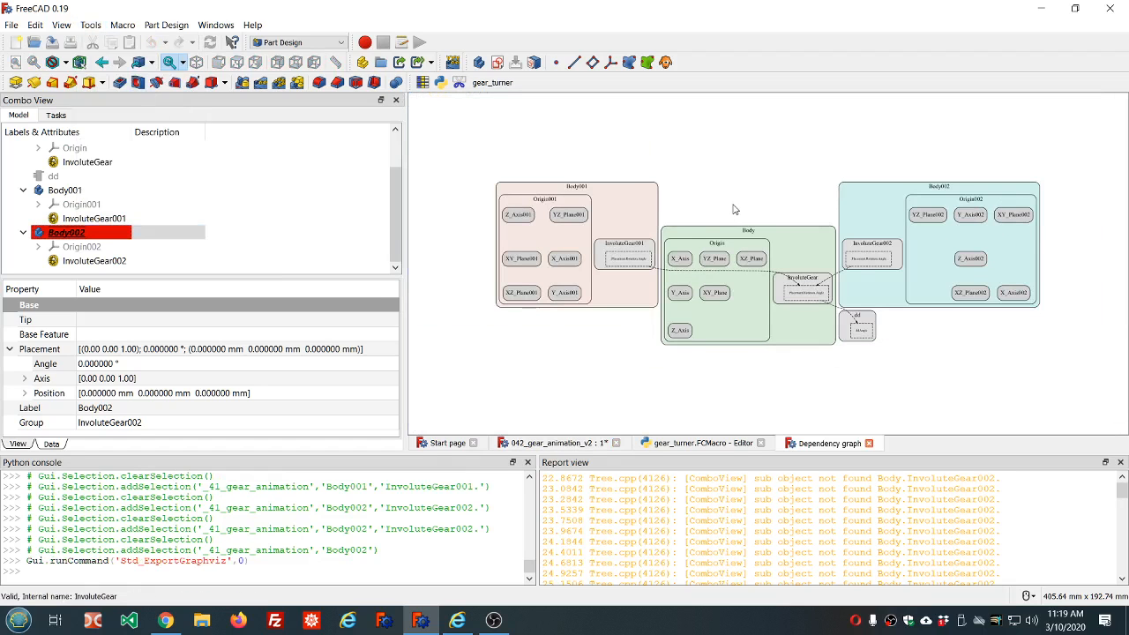
pyautogui.scroll(1, 733, 209)
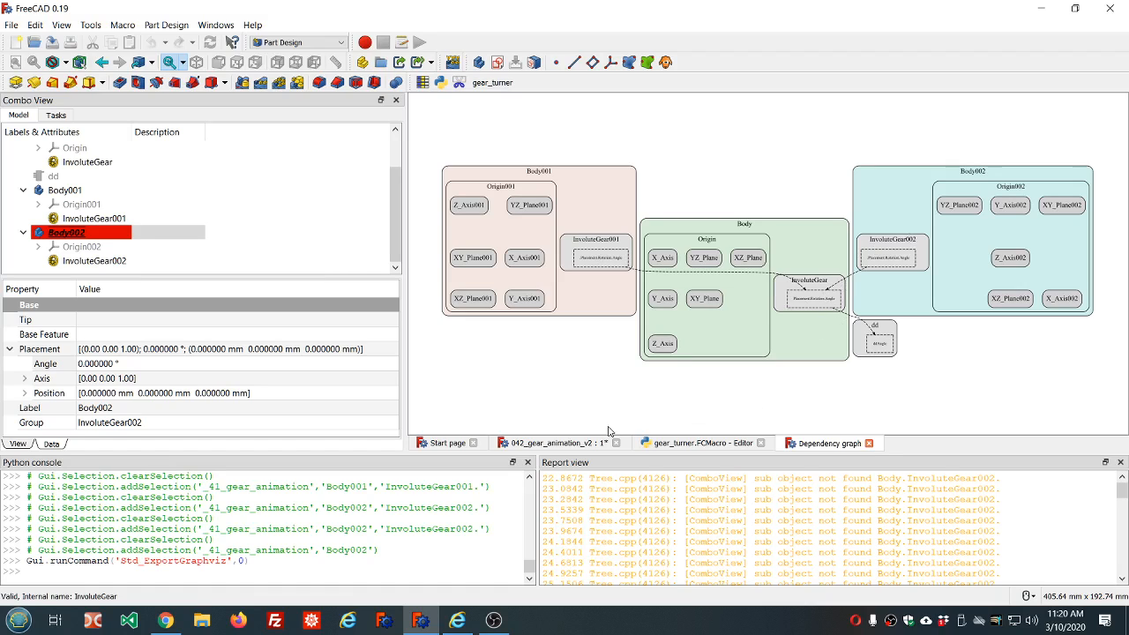
# Close the dependency graph and clear the report view
pyautogui.click(869, 445)
pyautogui.rightClick(773, 529)
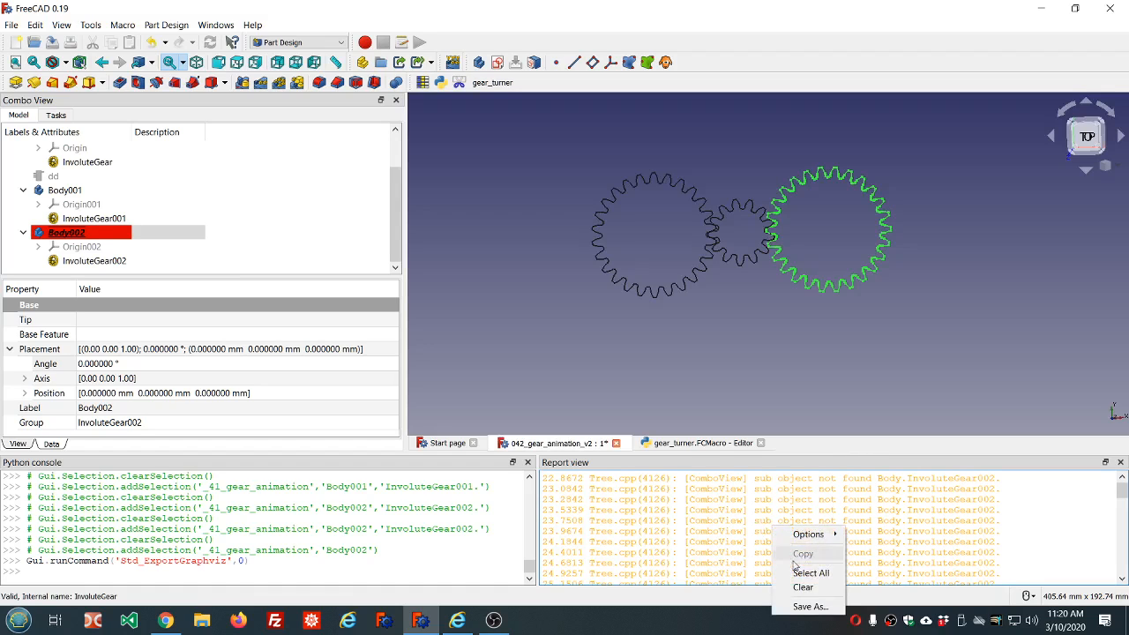
pyautogui.click(797, 586)
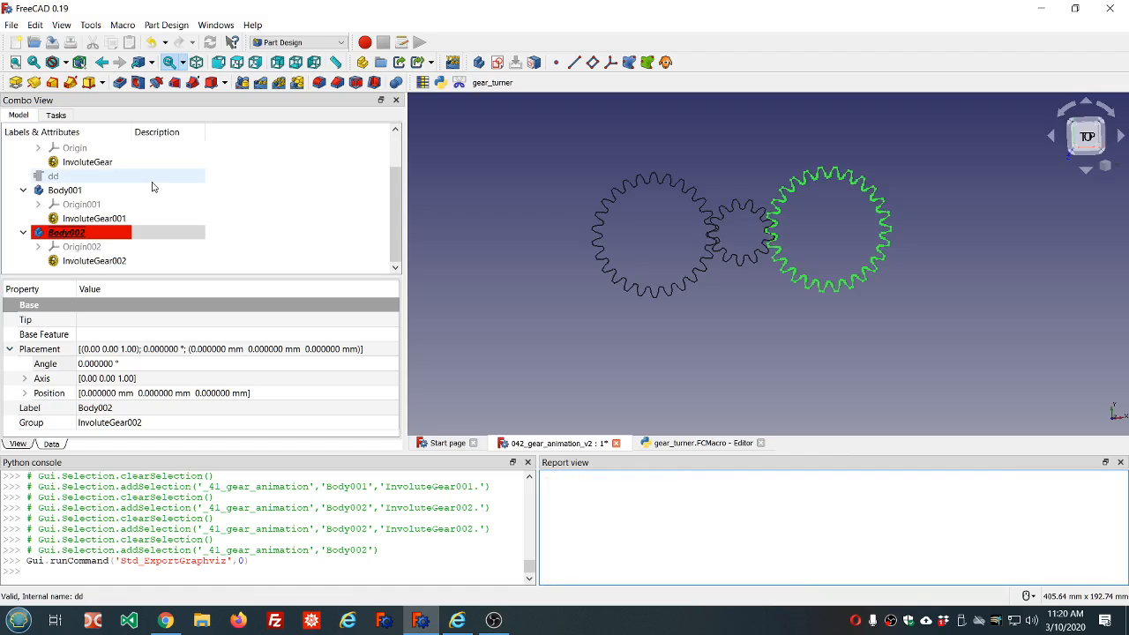
# Select the dd object in the model tree and switch to the DynamicData workbench
pyautogui.scroll(1, 192, 194)
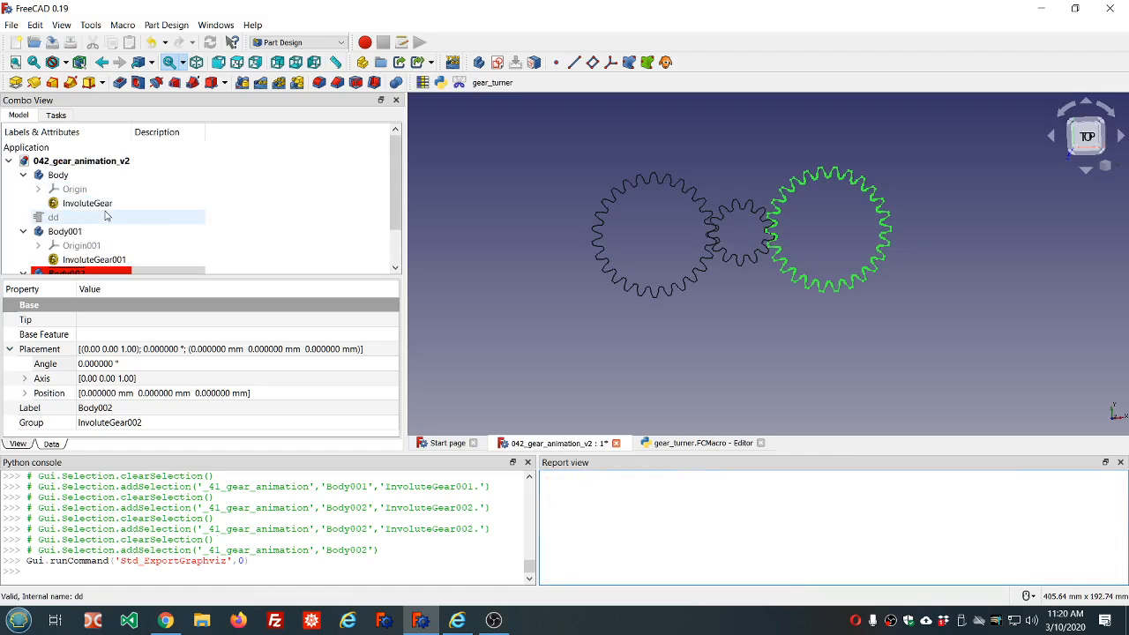
pyautogui.click(106, 217)
pyautogui.scroll(-1, 259, 208)
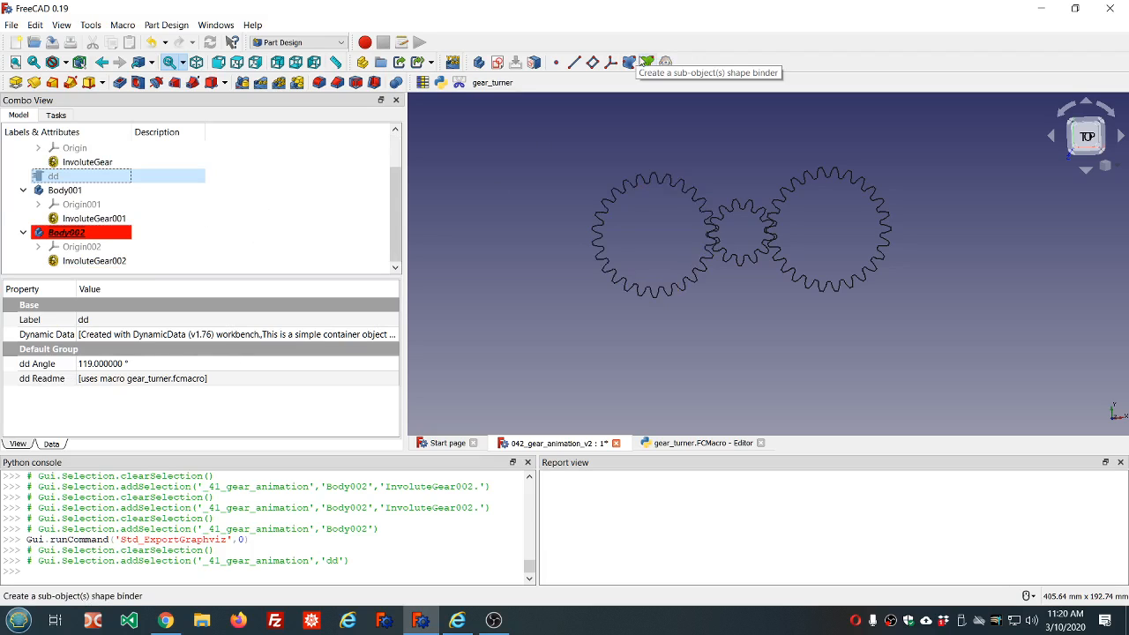
pyautogui.click(300, 42)
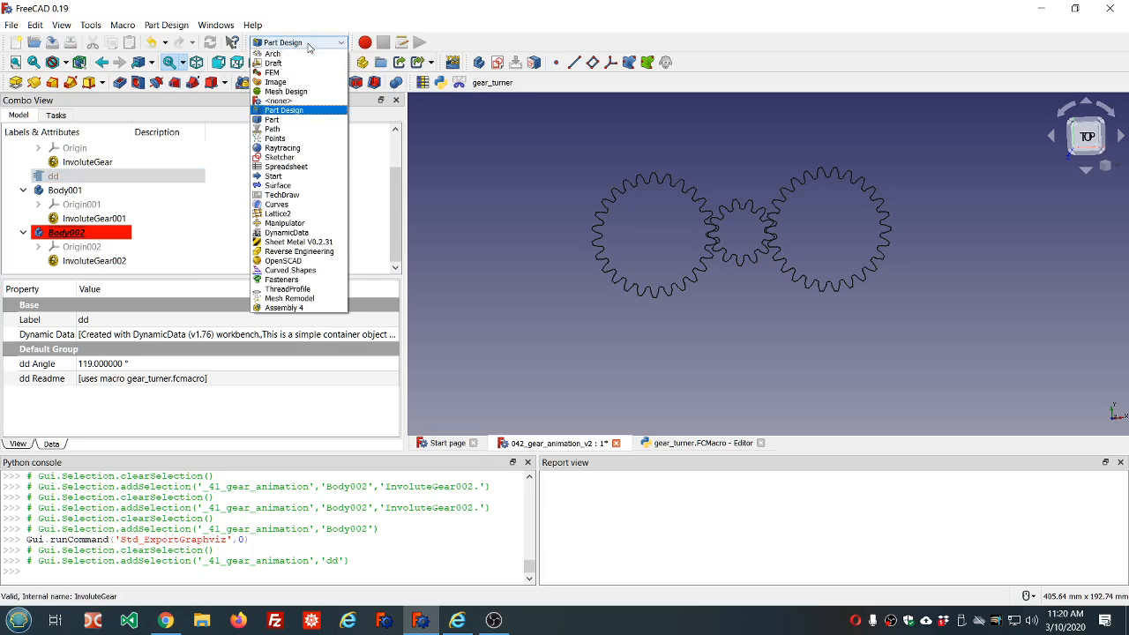
pyautogui.click(305, 233)
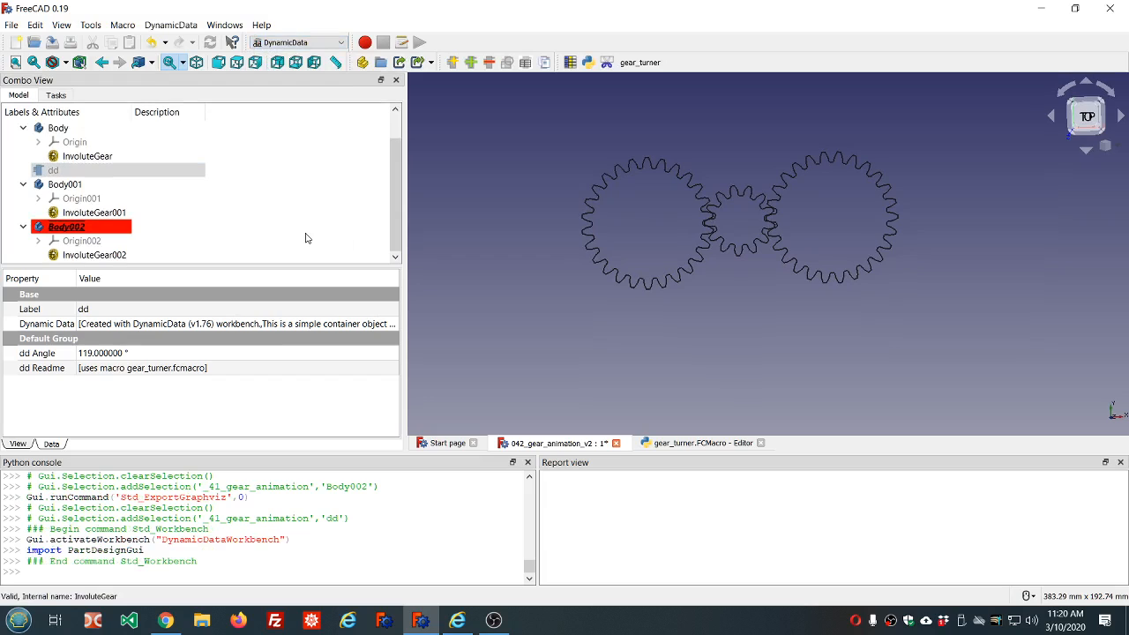
# Add an Angle property named angle2 with value 0 to the dd object
pyautogui.click(472, 62)
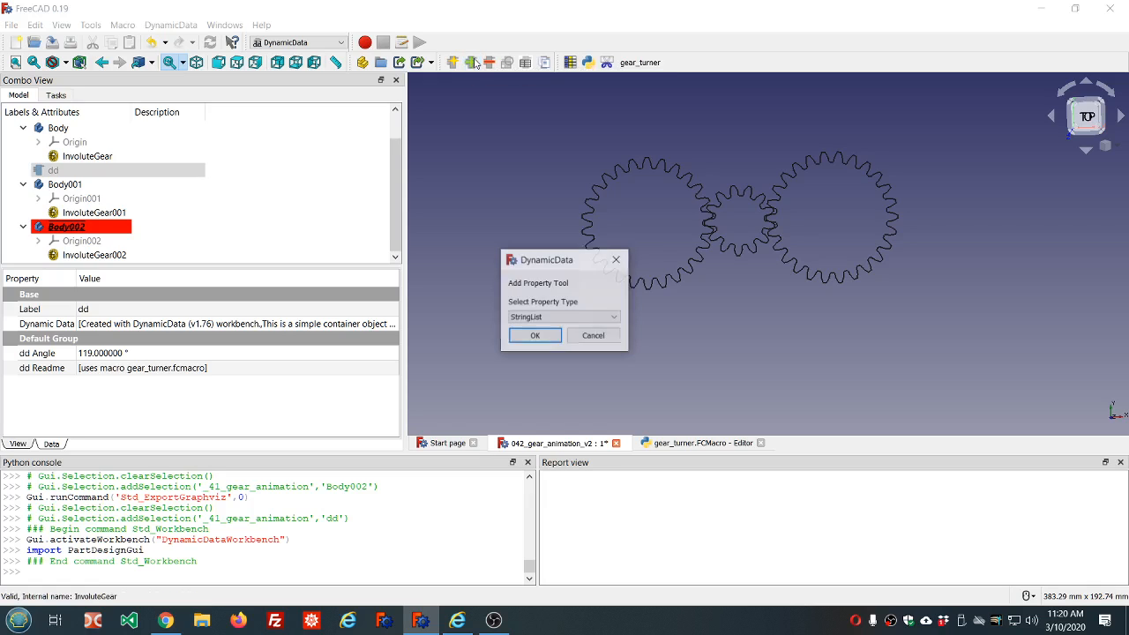
pyautogui.click(603, 320)
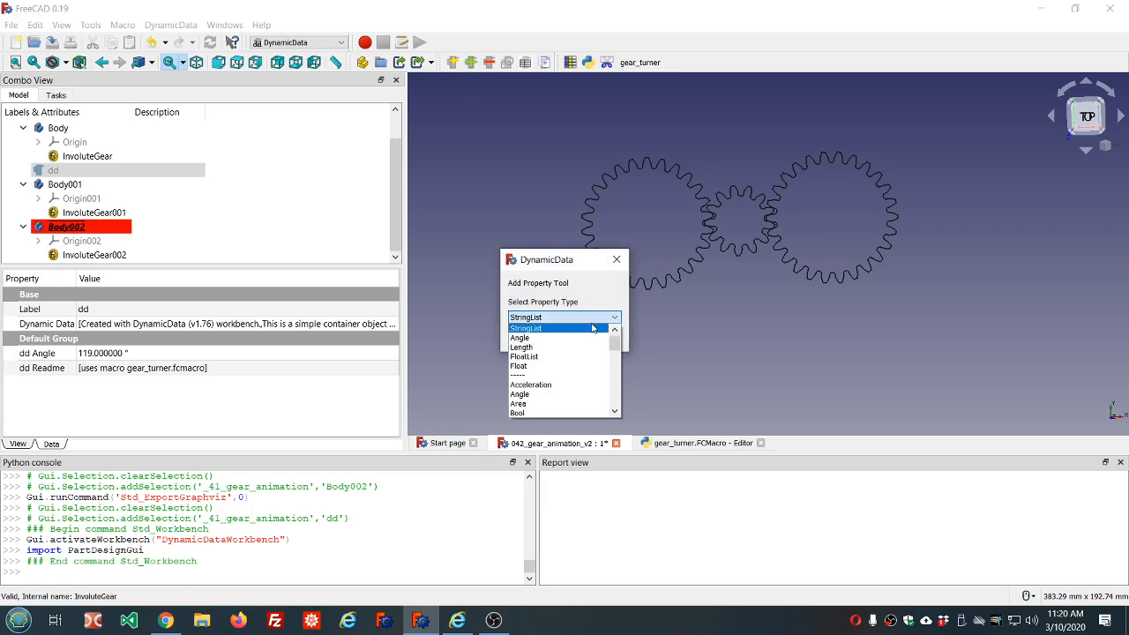
pyautogui.click(545, 344)
pyautogui.click(536, 336)
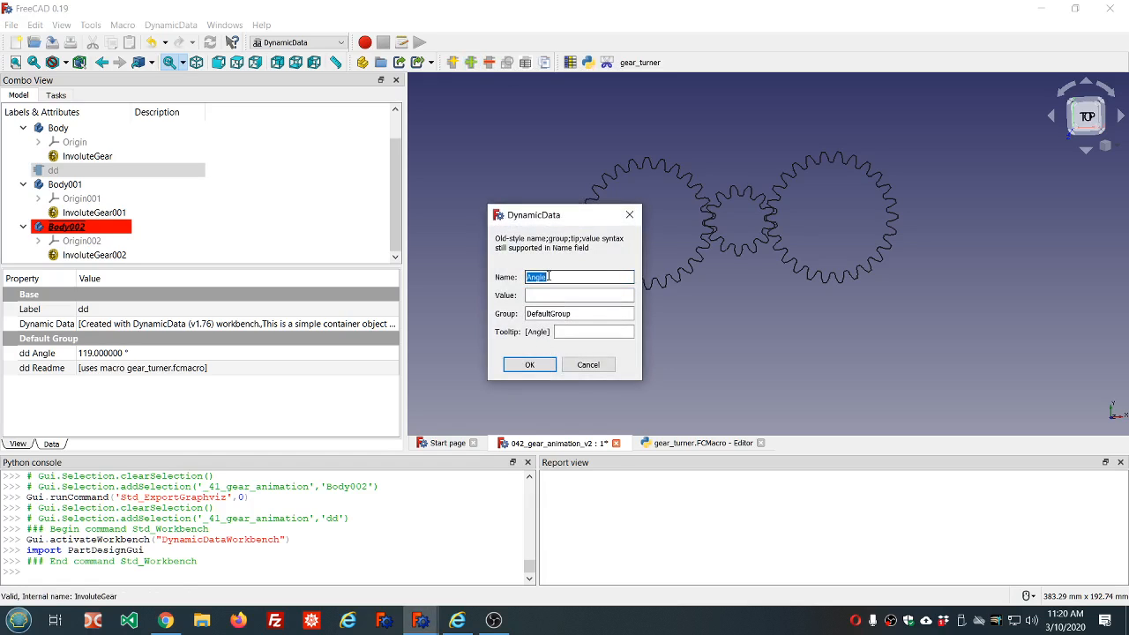
pyautogui.moveTo(548, 276); pyautogui.dragTo(499, 281)
pyautogui.write('a')
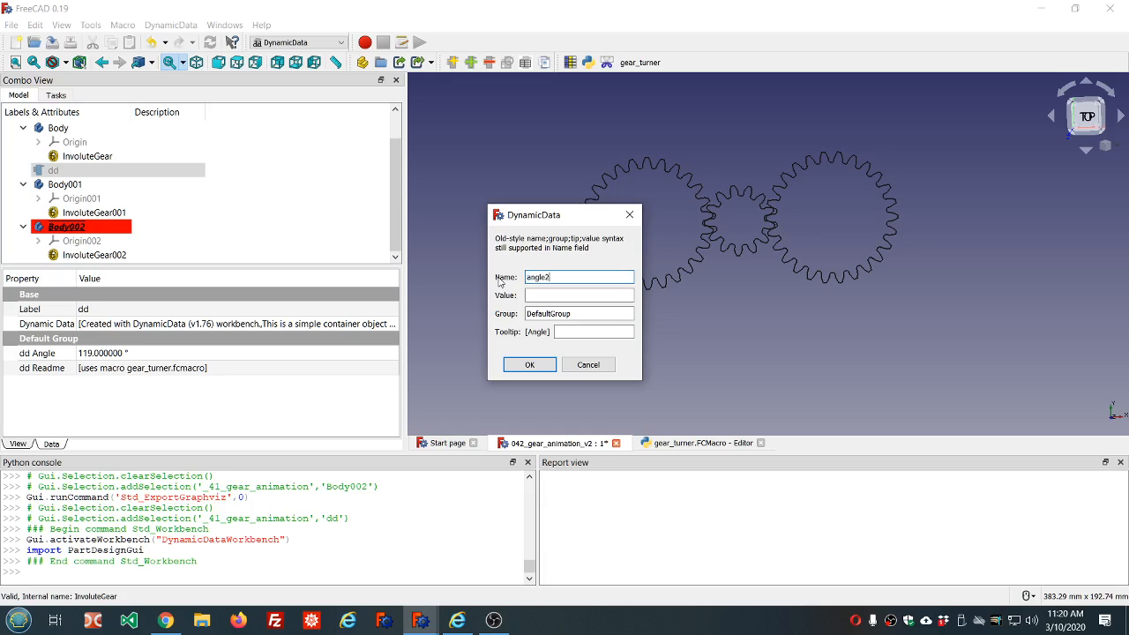
pyautogui.click(552, 296)
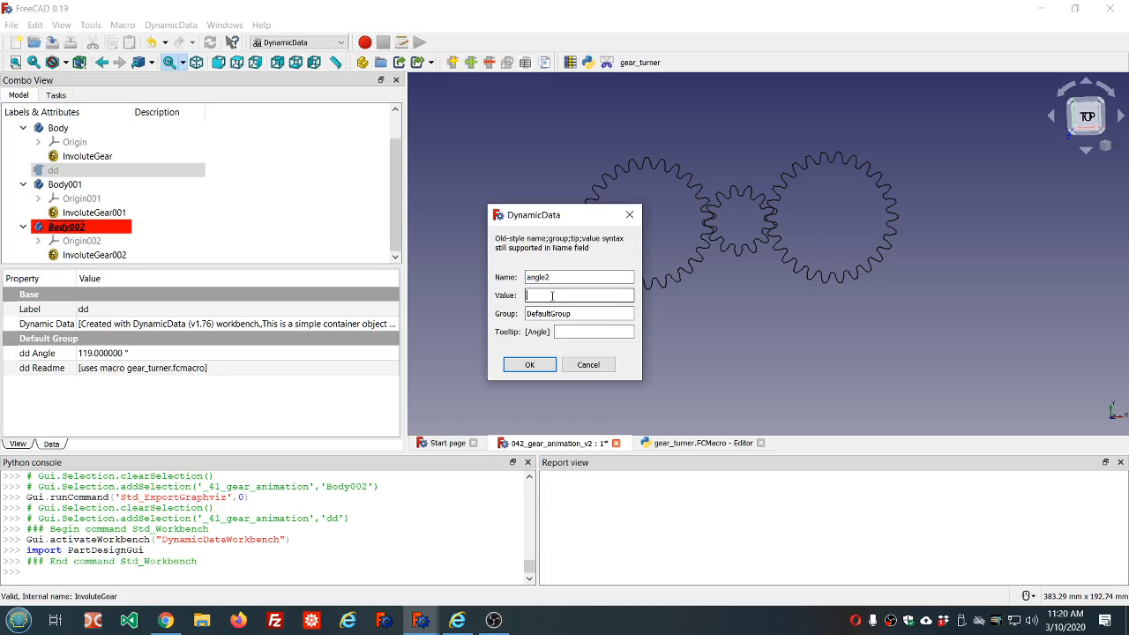
pyautogui.write('0')
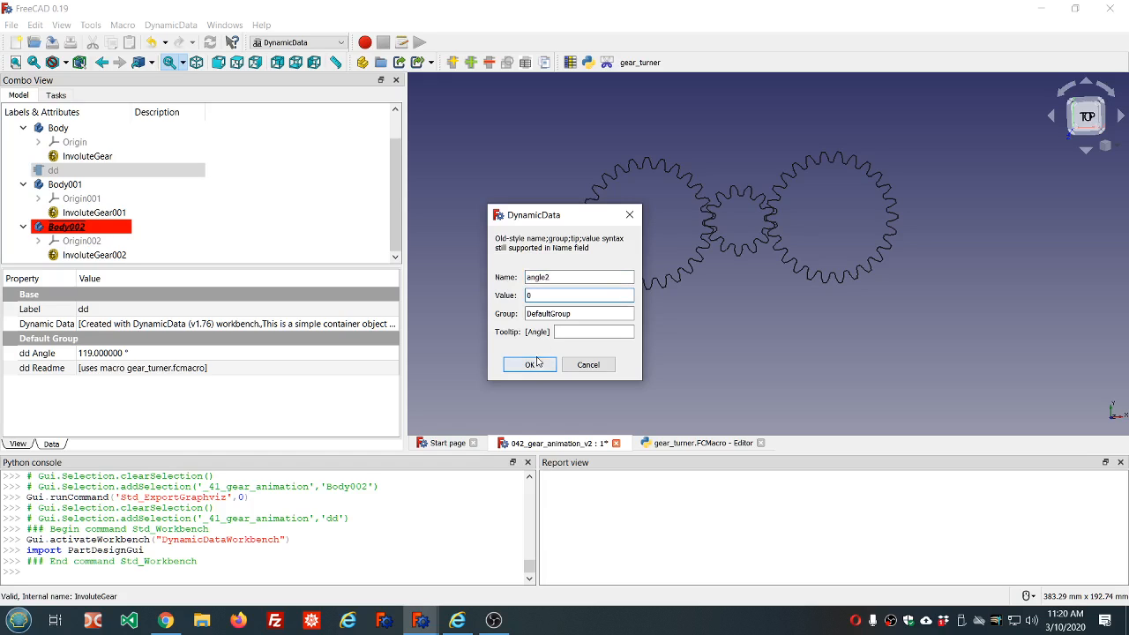
pyautogui.click(532, 365)
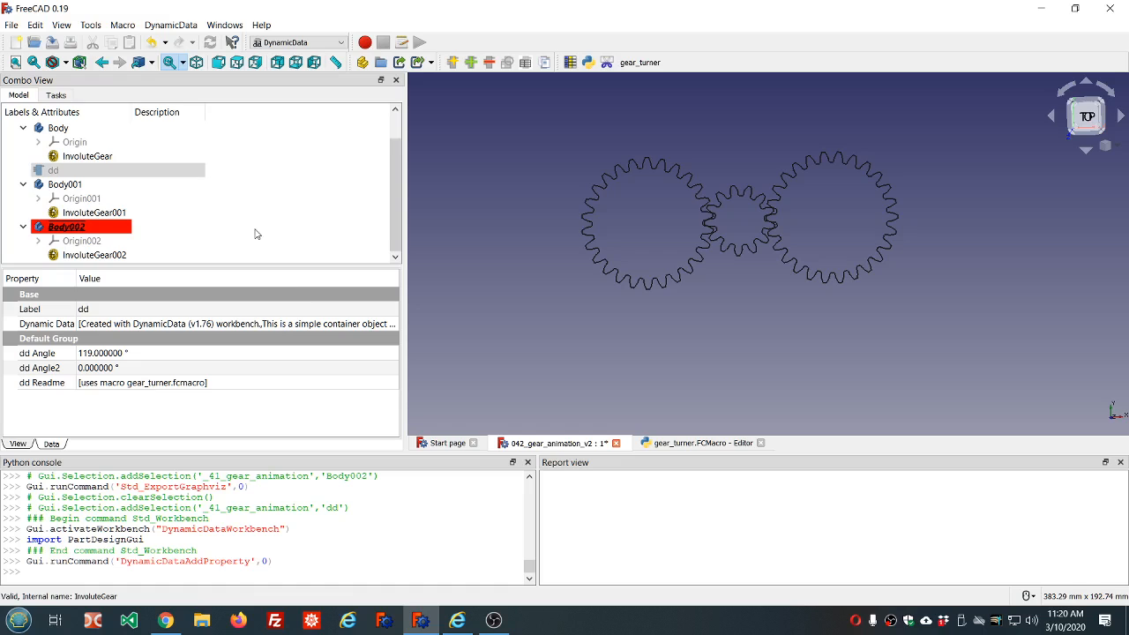
# Add another Angle property named Angle3 to the dd object
pyautogui.click(470, 62)
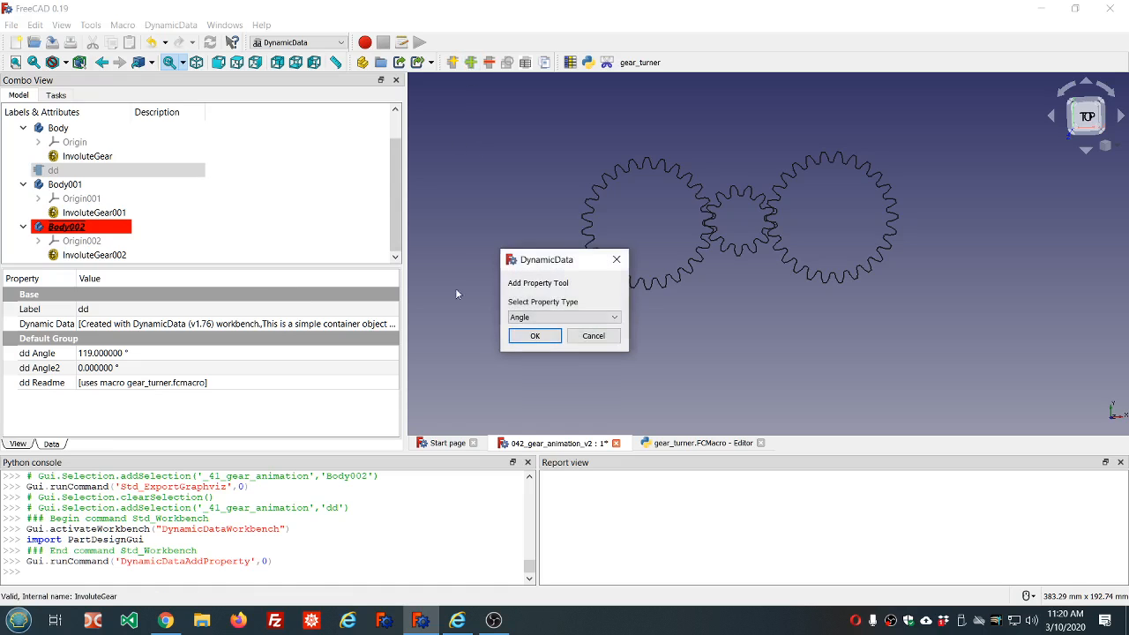
pyautogui.click(545, 339)
pyautogui.click(559, 278)
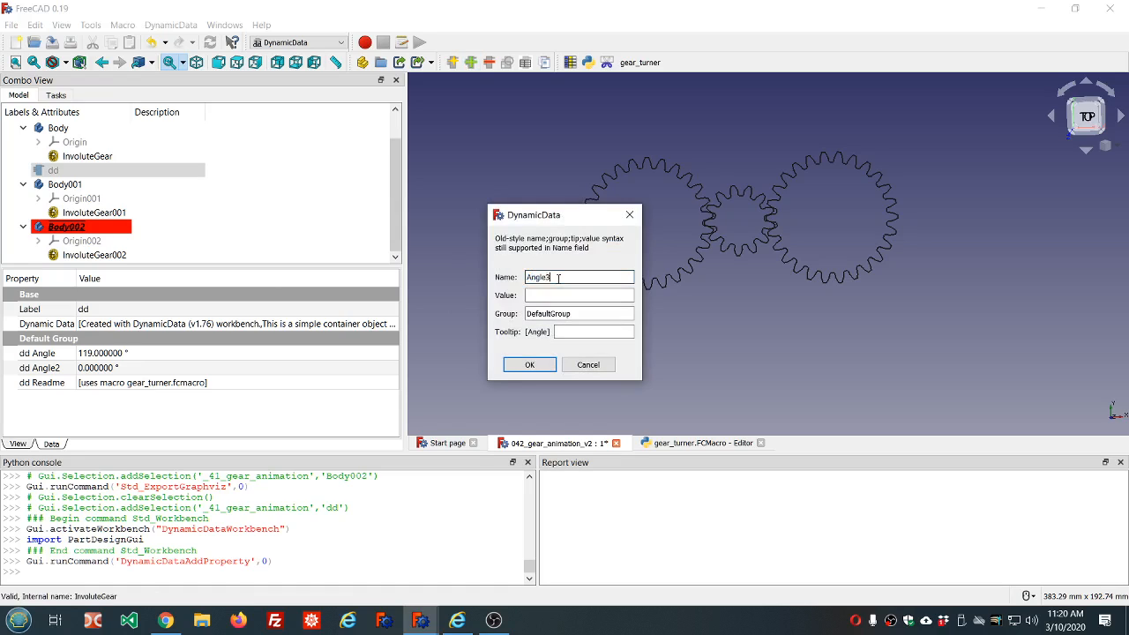
pyautogui.click(530, 365)
# Set the dd object's Angle2 property to the expression ddAngle * 2
pyautogui.click(307, 204)
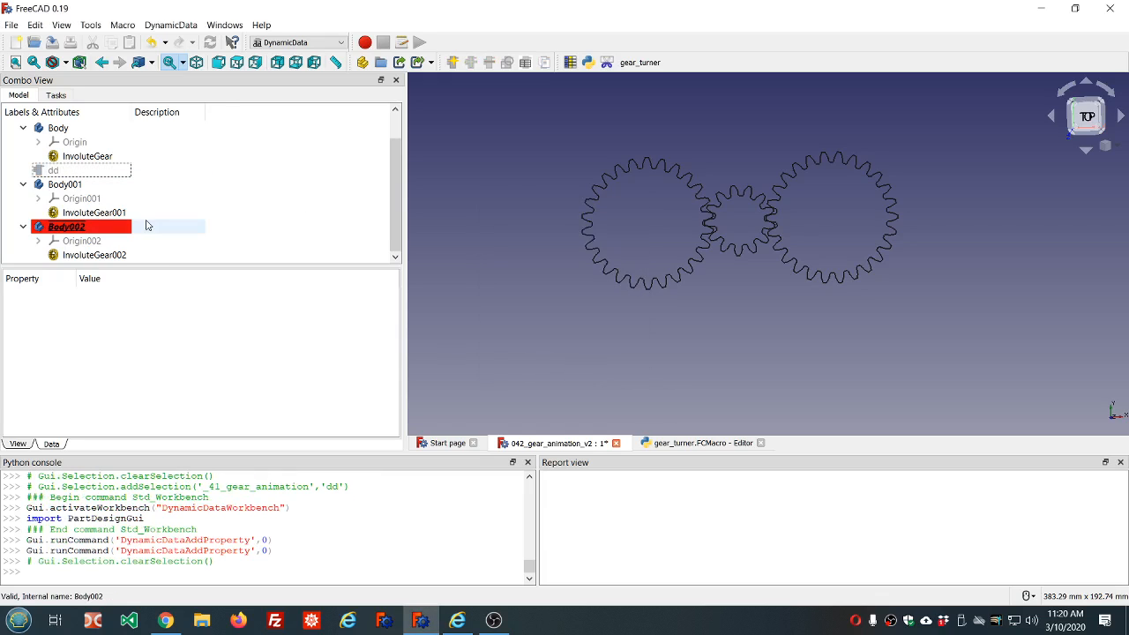
pyautogui.click(108, 213)
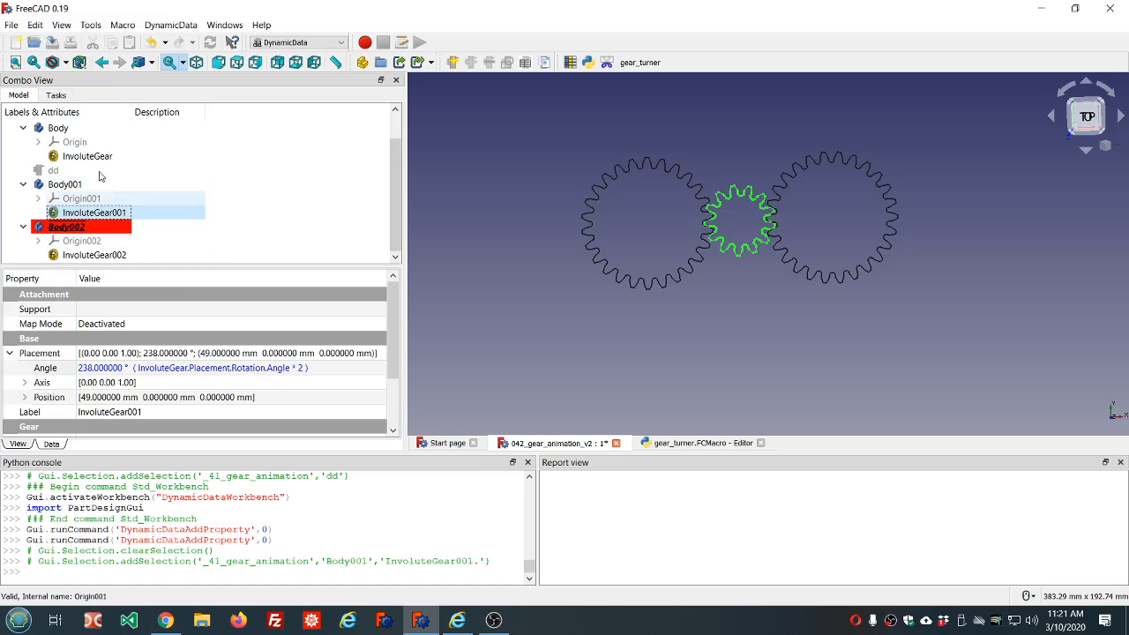
pyautogui.click(53, 172)
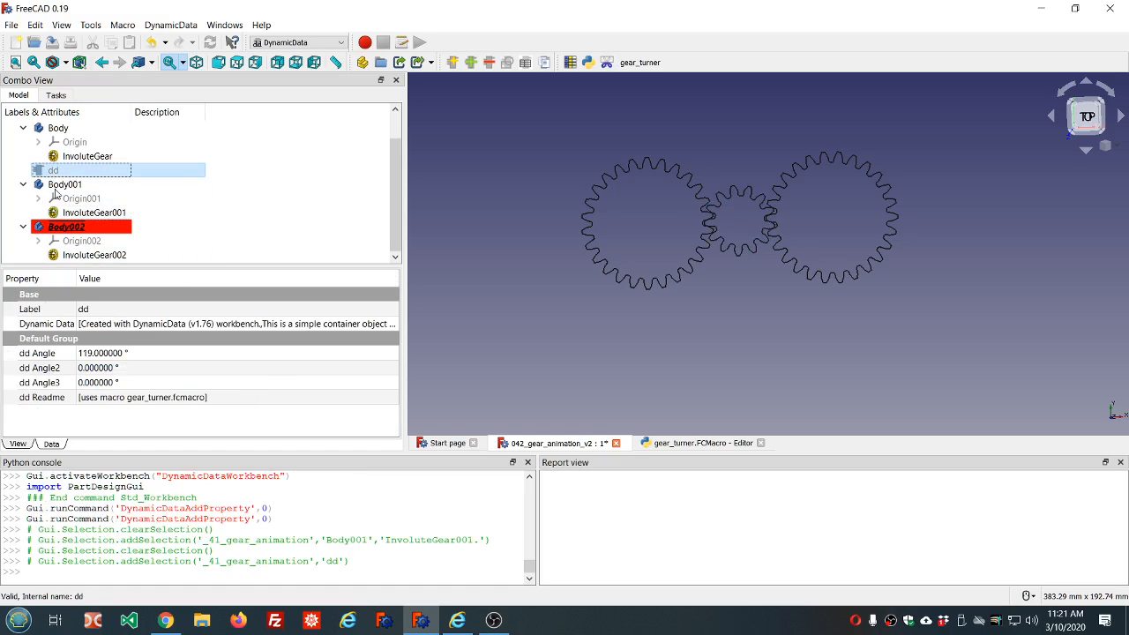
pyautogui.click(140, 381)
pyautogui.click(140, 370)
pyautogui.click(140, 371)
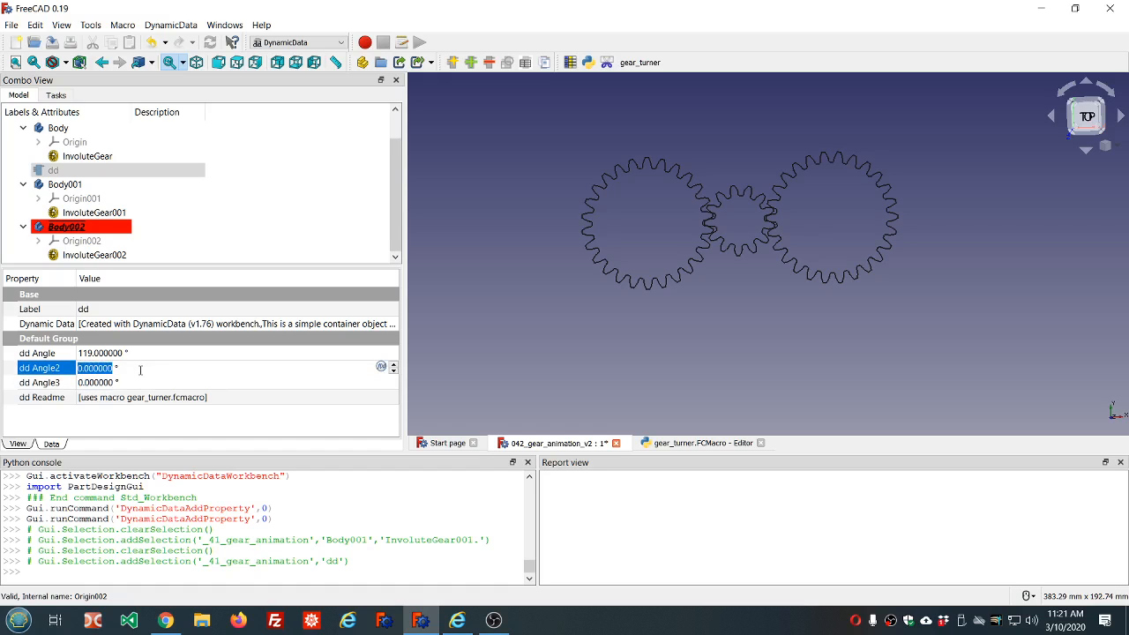
pyautogui.press('=')
pyautogui.write('dd.dd')
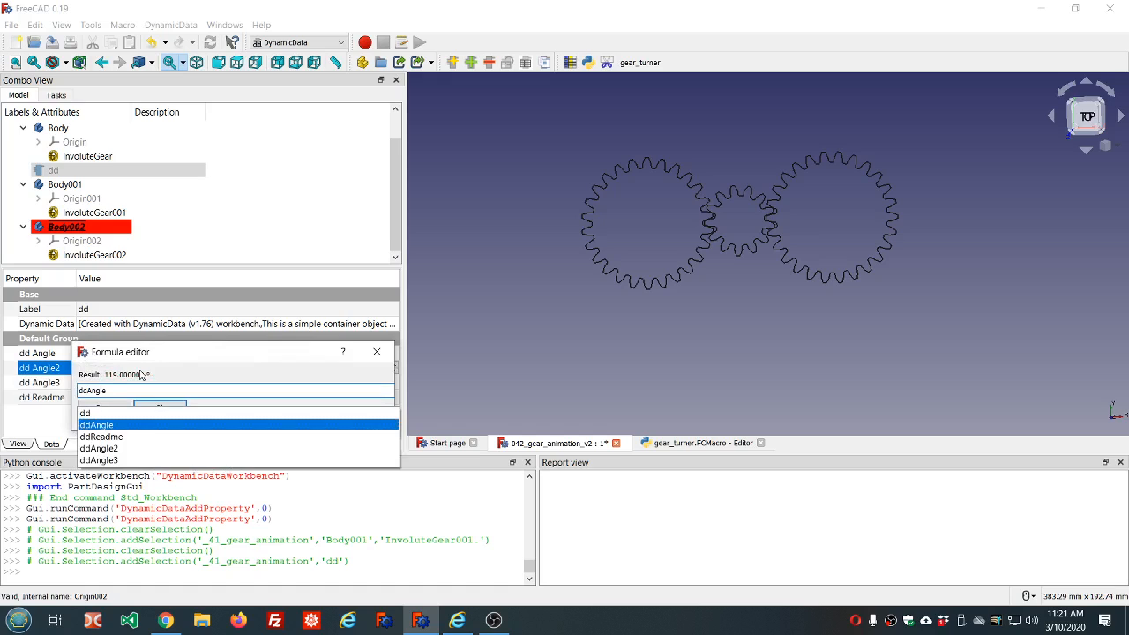
pyautogui.write('*2')
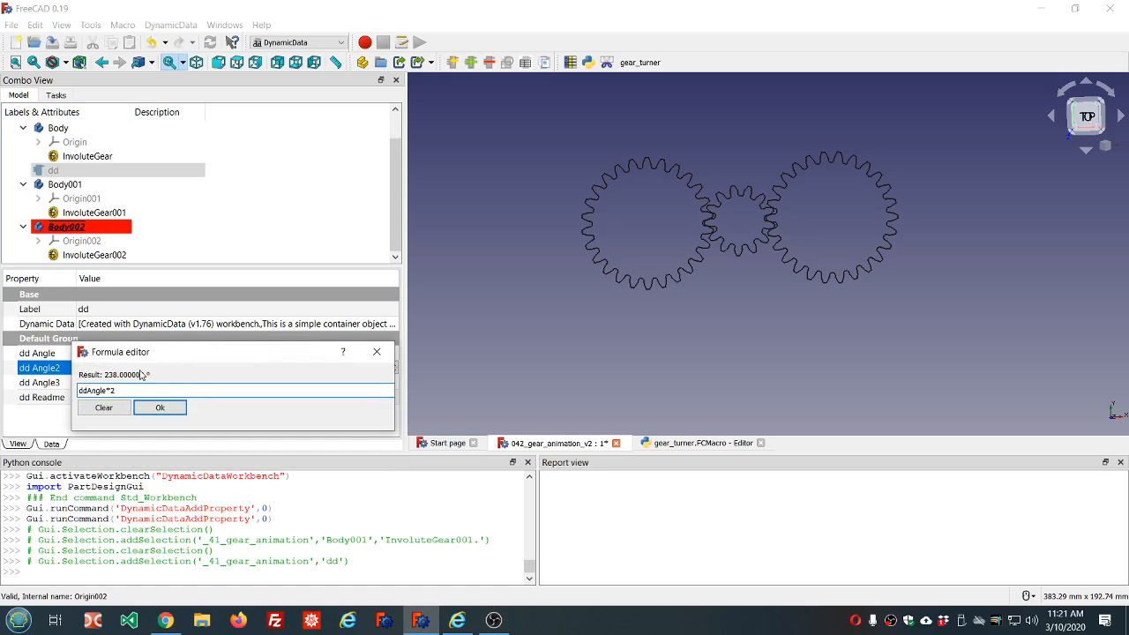
pyautogui.click(160, 407)
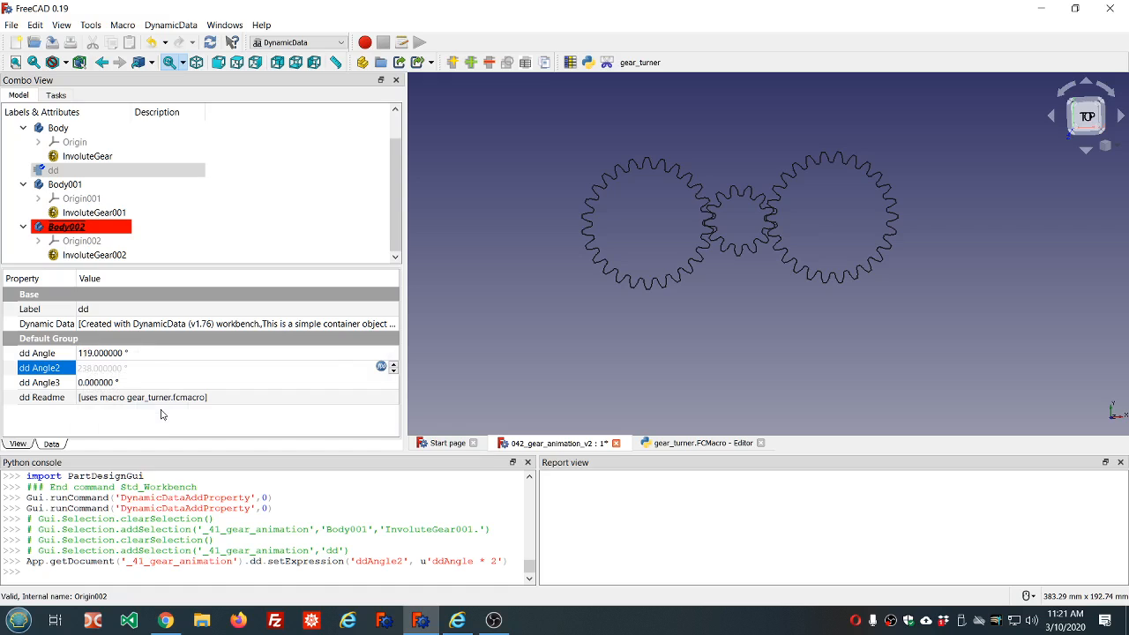
# Replace the placement angle expression of InvoluteGear001 with dd.ddAngle2
pyautogui.click(95, 215)
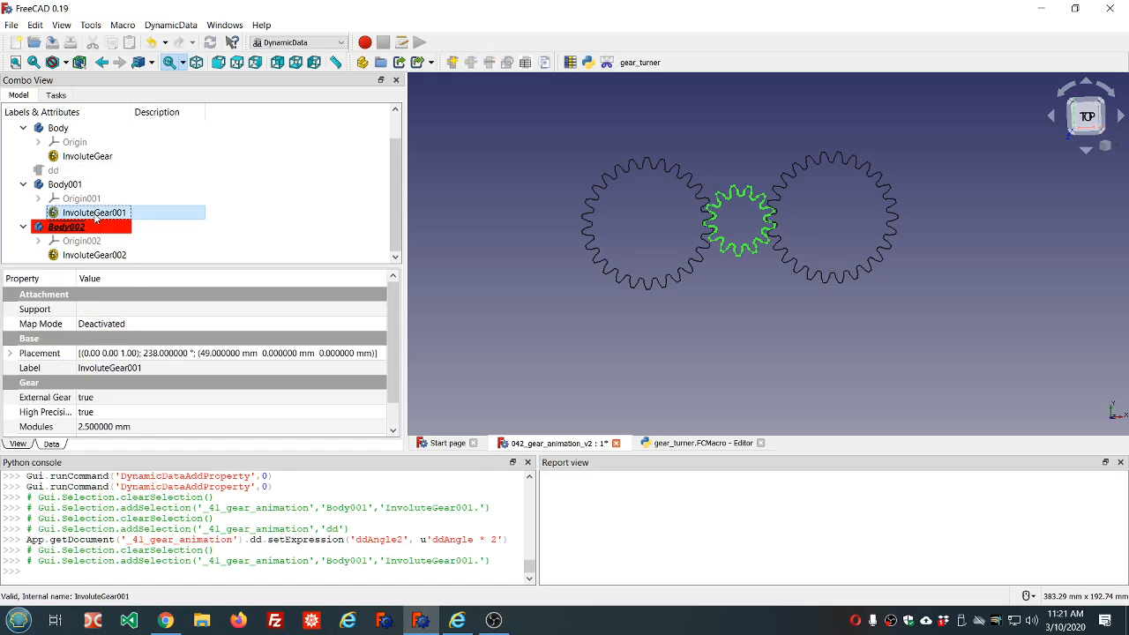
pyautogui.click(11, 353)
pyautogui.click(82, 215)
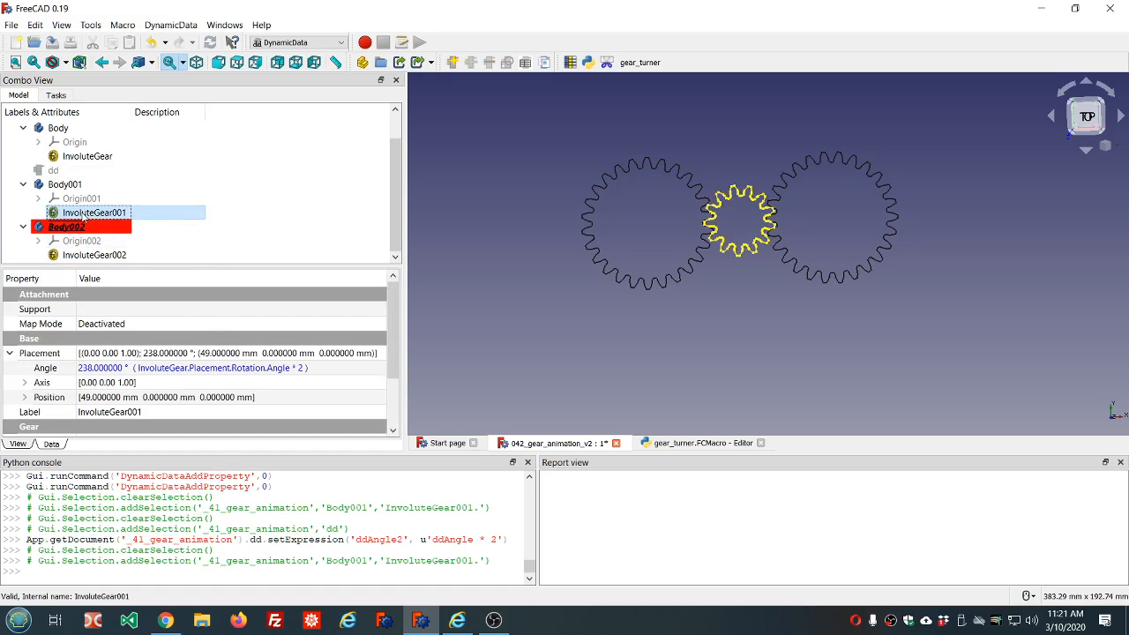
pyautogui.click(303, 370)
pyautogui.click(369, 367)
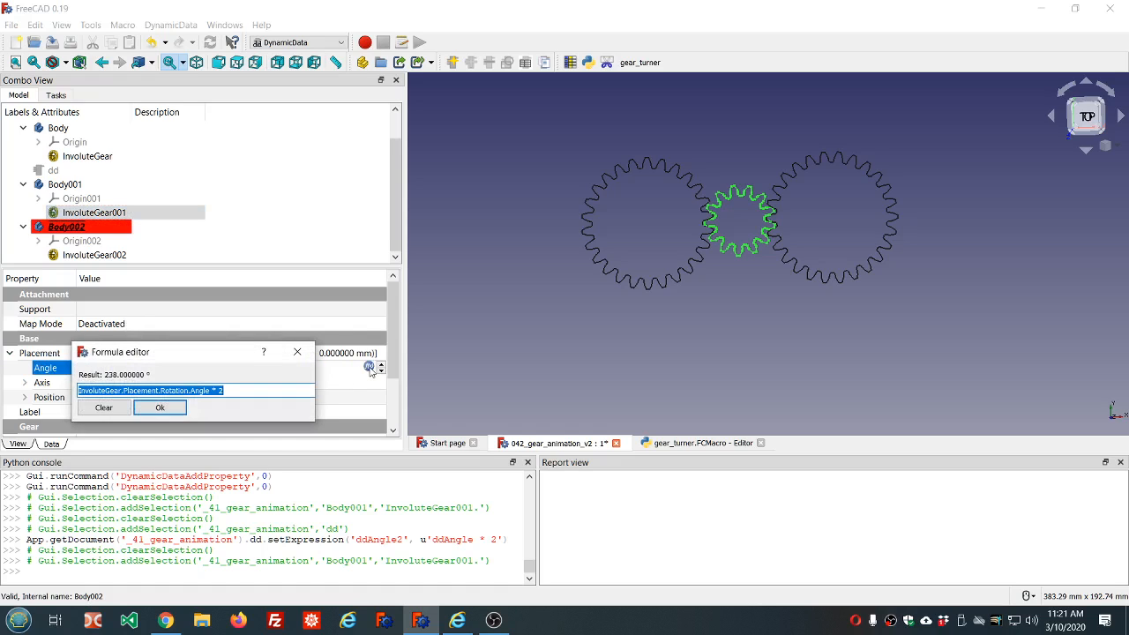
pyautogui.write('dd.dd')
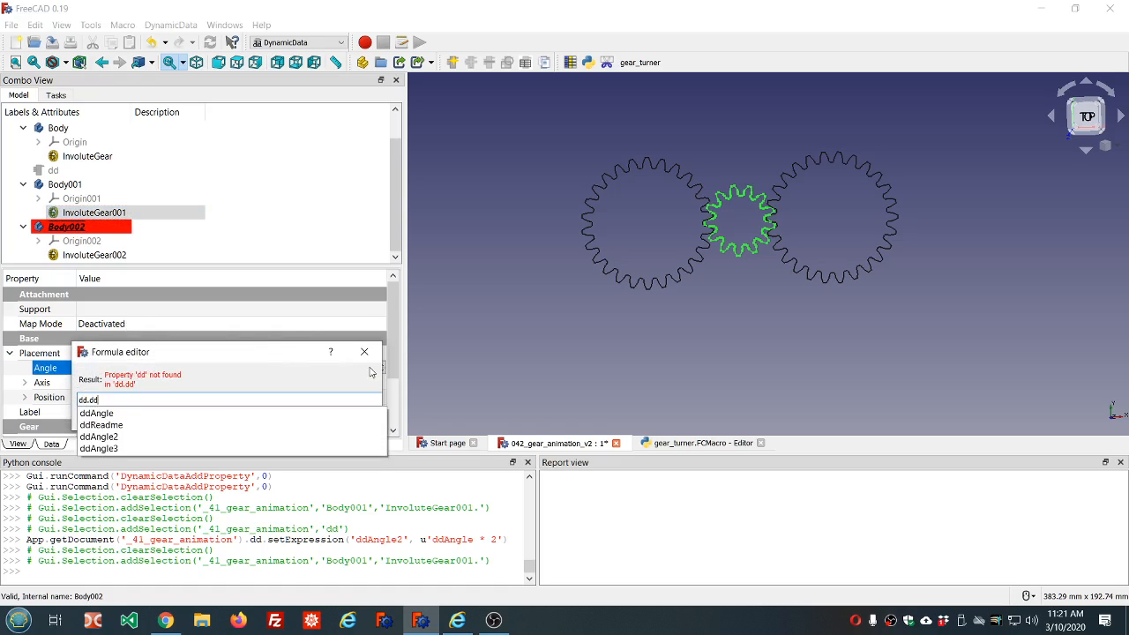
pyautogui.press('Down')
pyautogui.press('Down')
pyautogui.press('Down')
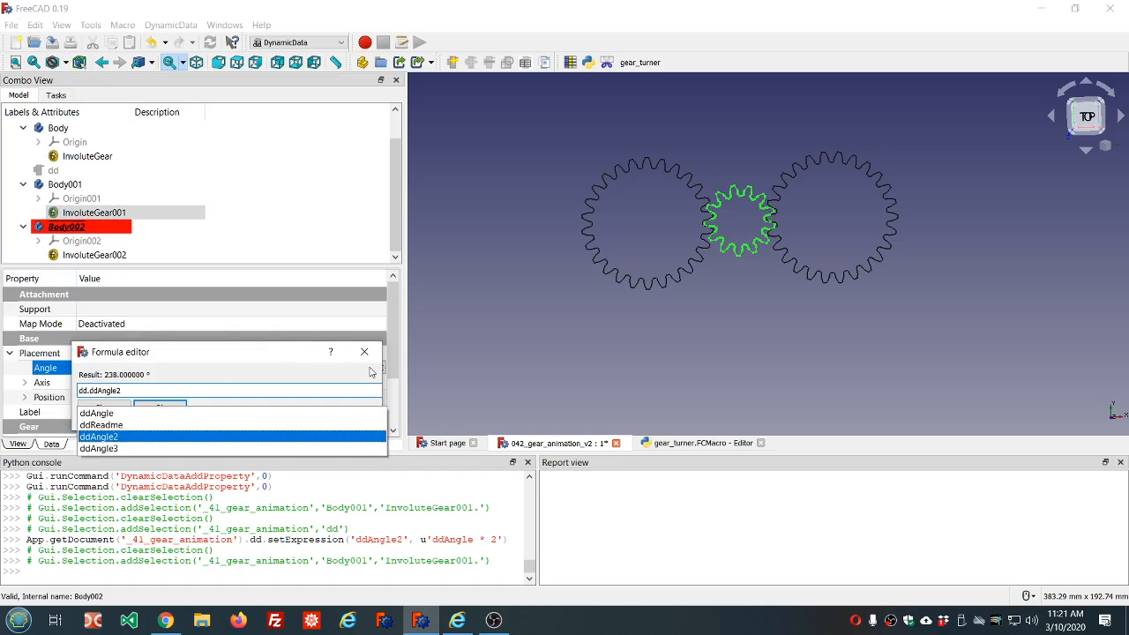
pyautogui.press('Return')
pyautogui.press('Return')
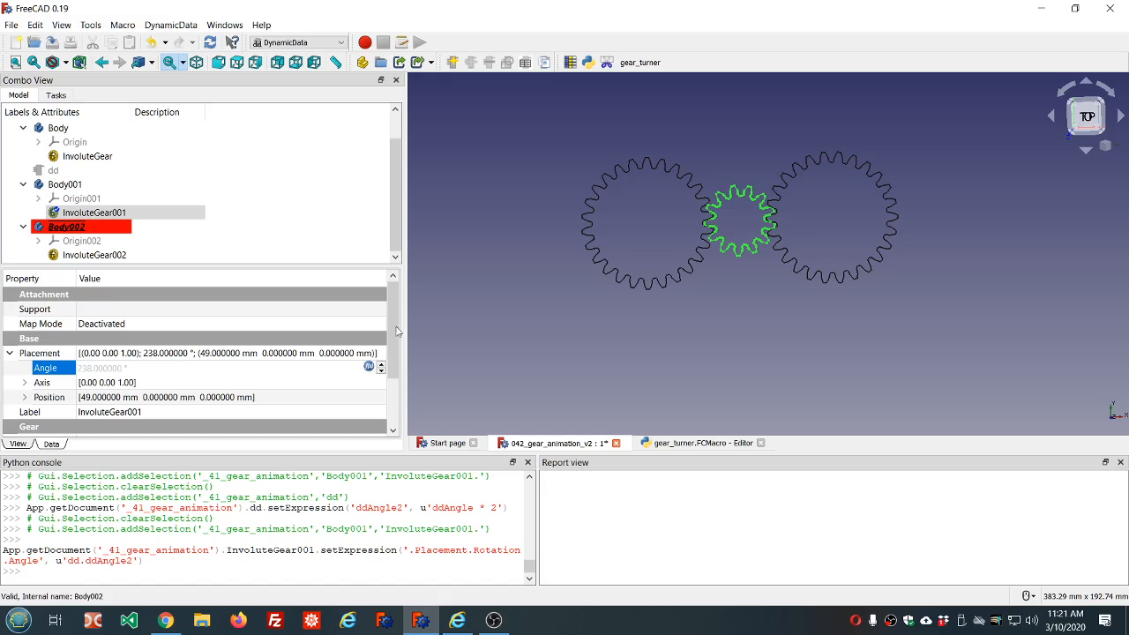
pyautogui.click(306, 164)
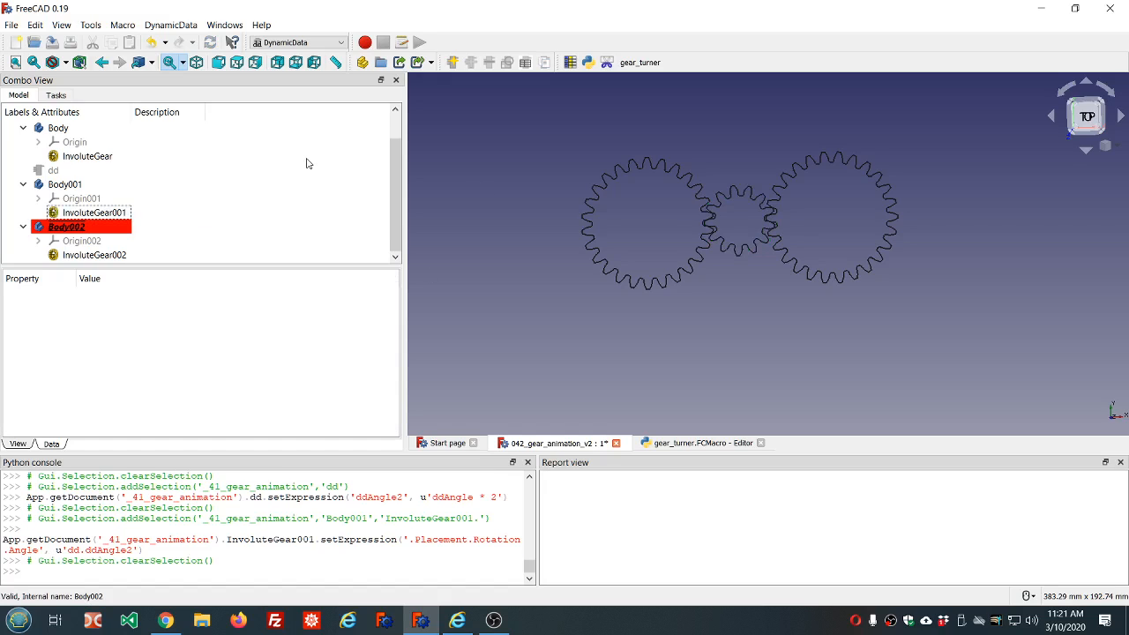
pyautogui.click(23, 129)
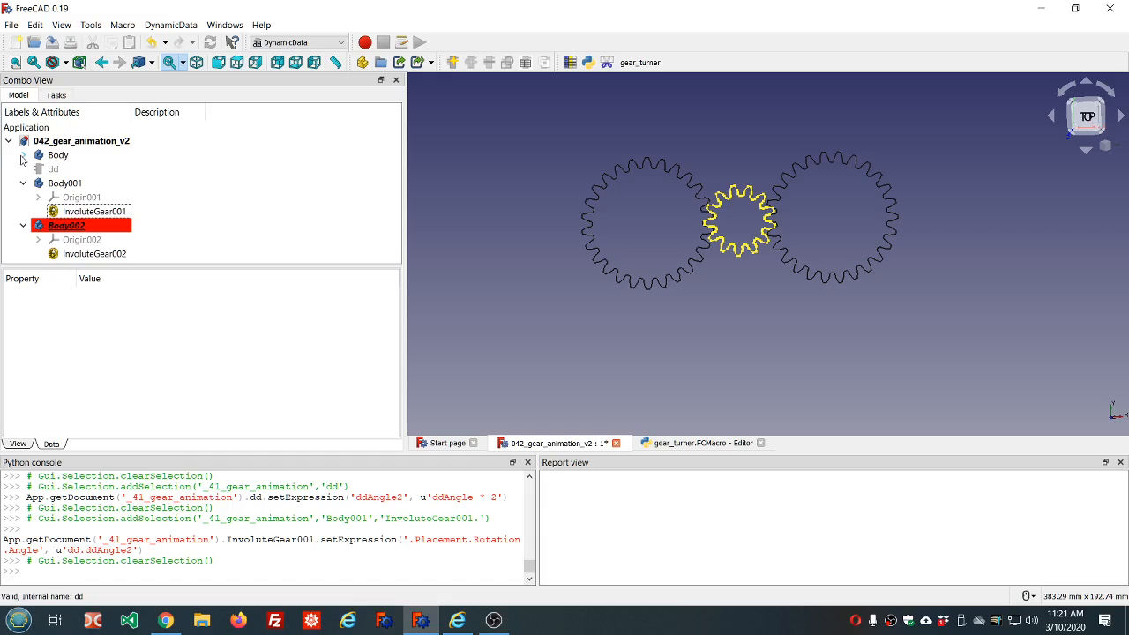
pyautogui.click(23, 157)
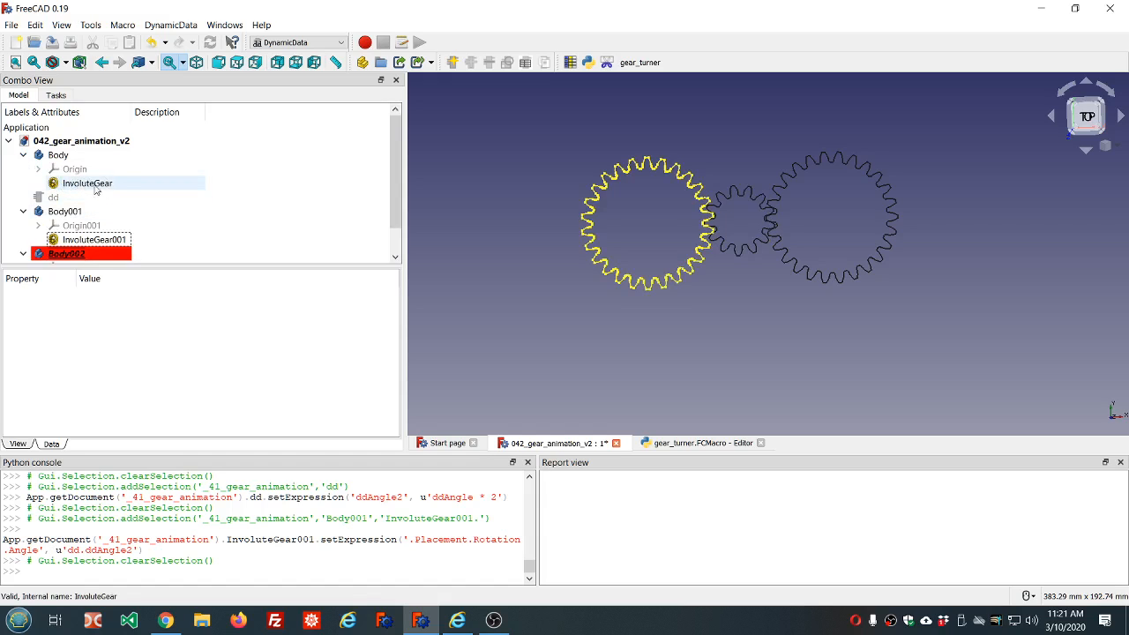
# Set the dd object's Angle3 property to the expression 7deg - ddAngle
pyautogui.scroll(-1, 123, 192)
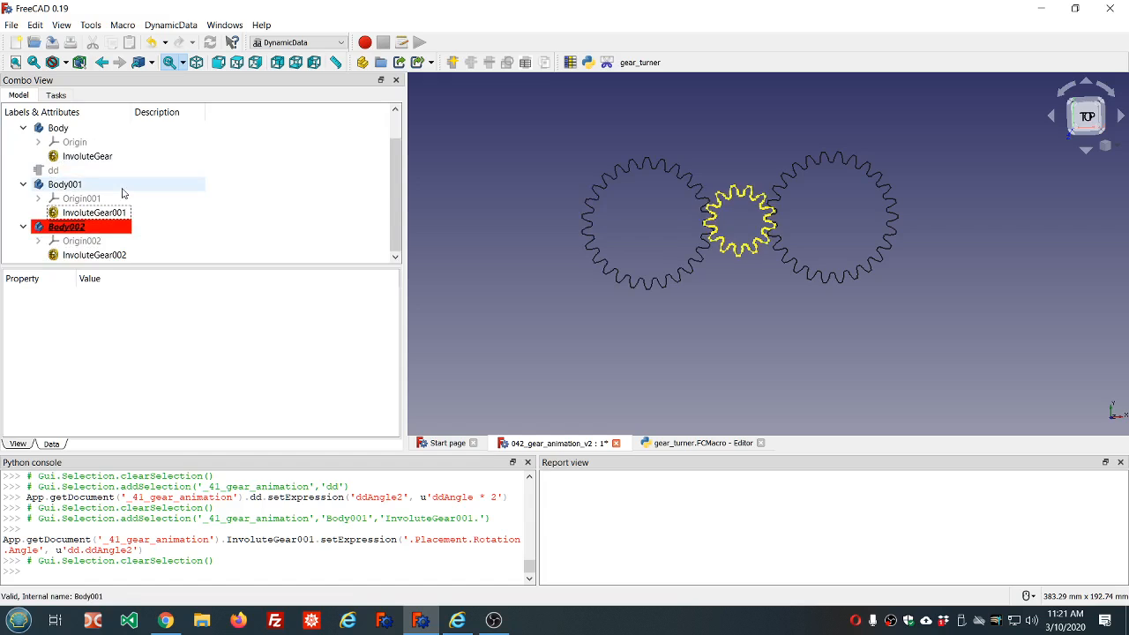
pyautogui.click(99, 256)
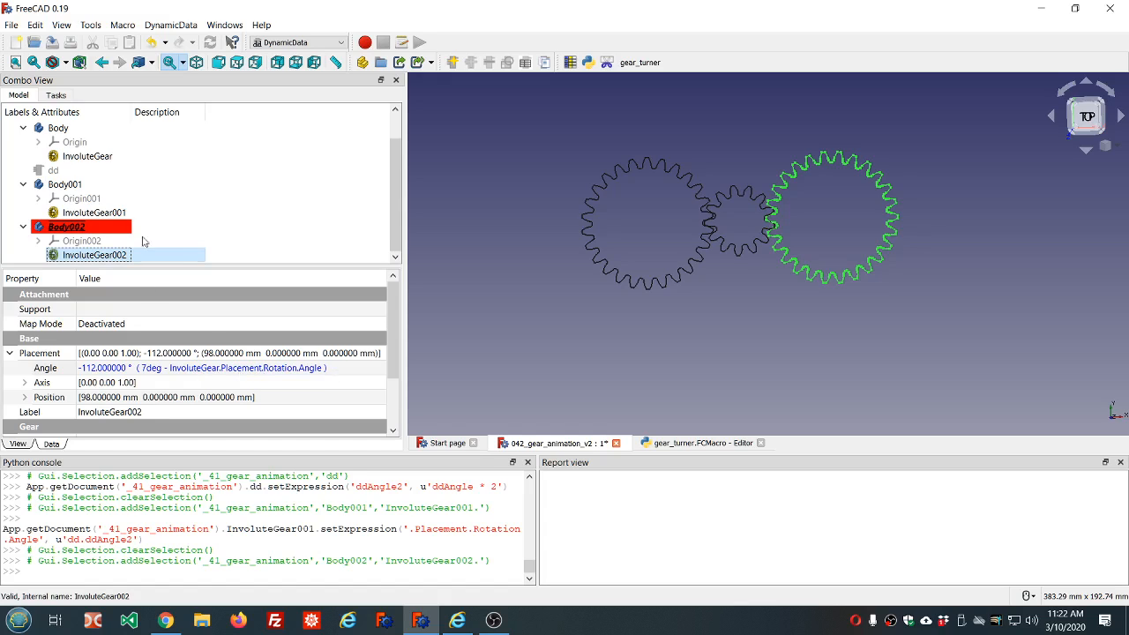
pyautogui.click(67, 173)
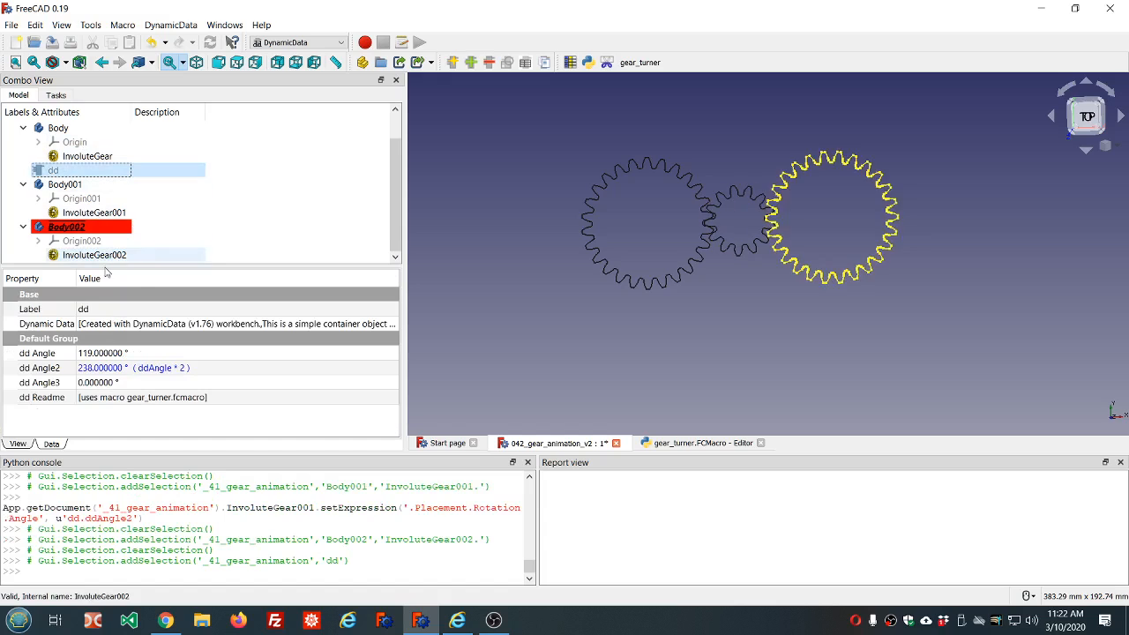
pyautogui.click(135, 382)
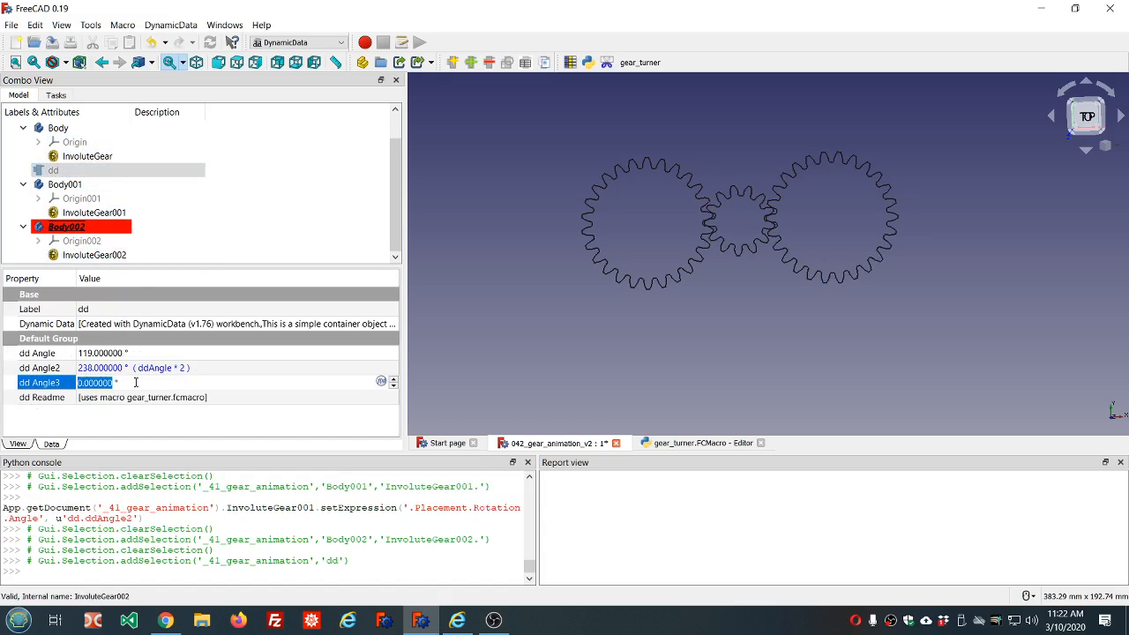
pyautogui.write('=dd.dd')
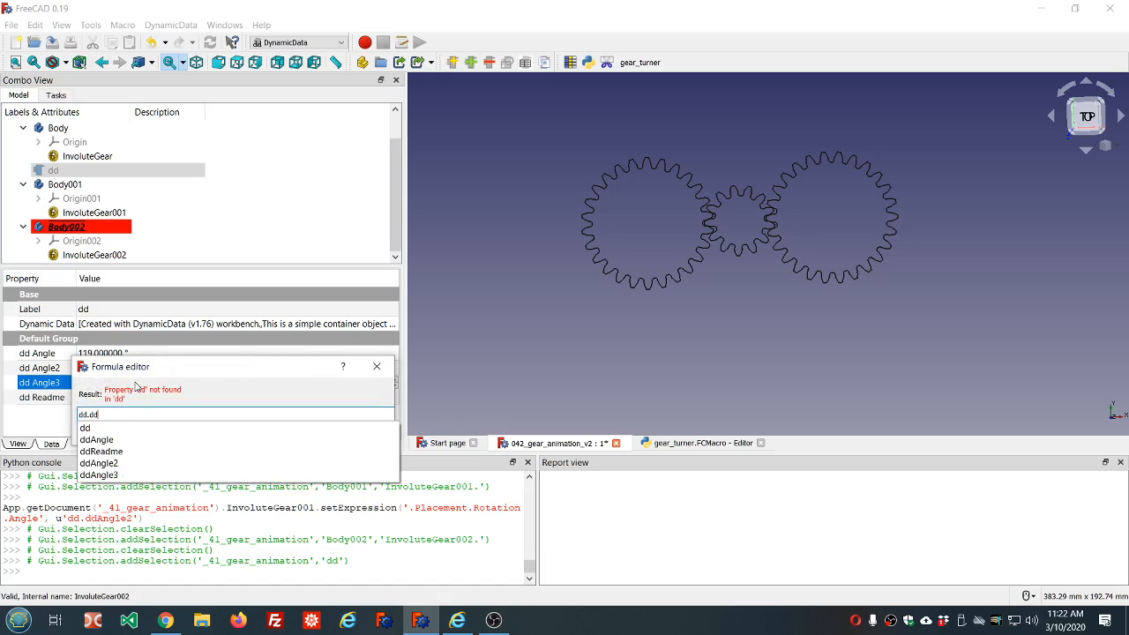
pyautogui.press('Down')
pyautogui.press('Down')
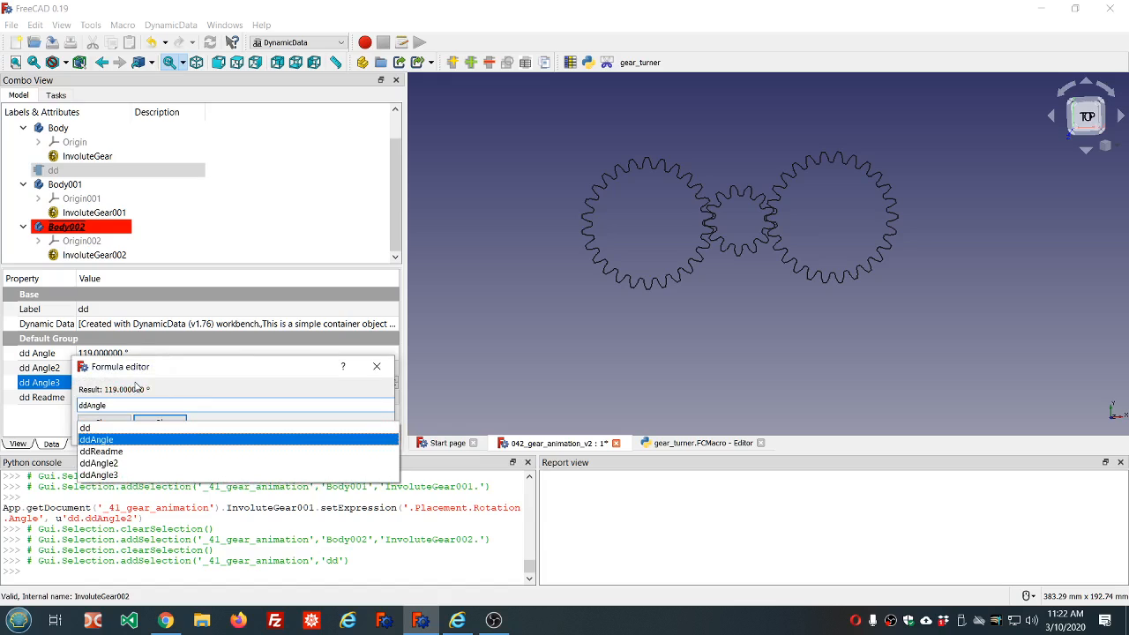
pyautogui.press('Return')
pyautogui.press('Home')
pyautogui.write('7deg -')
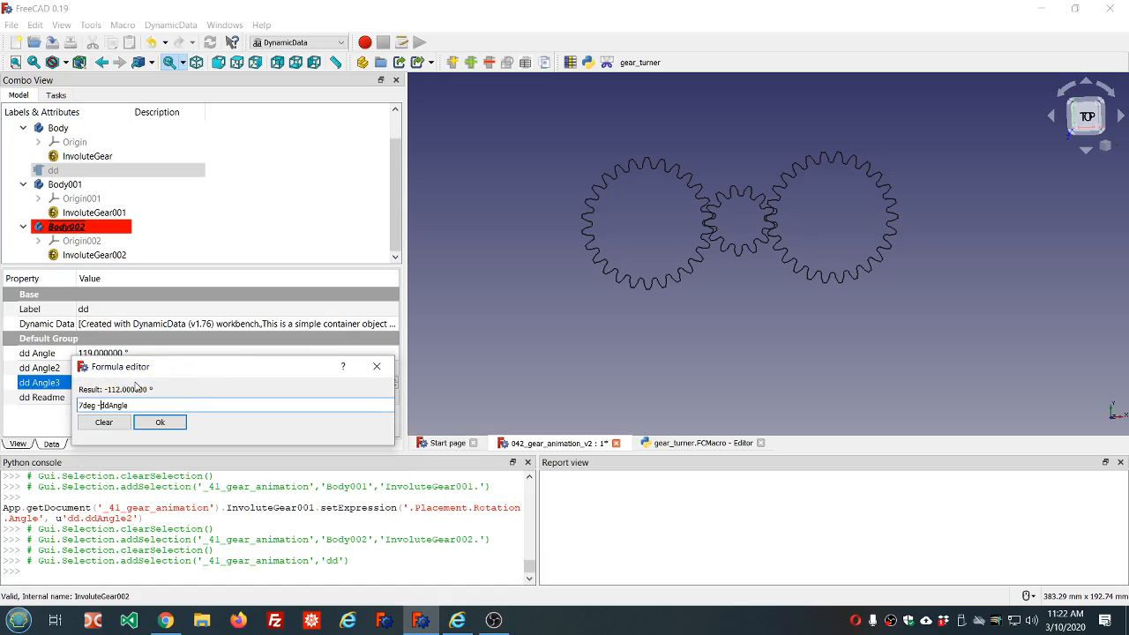
pyautogui.click(159, 422)
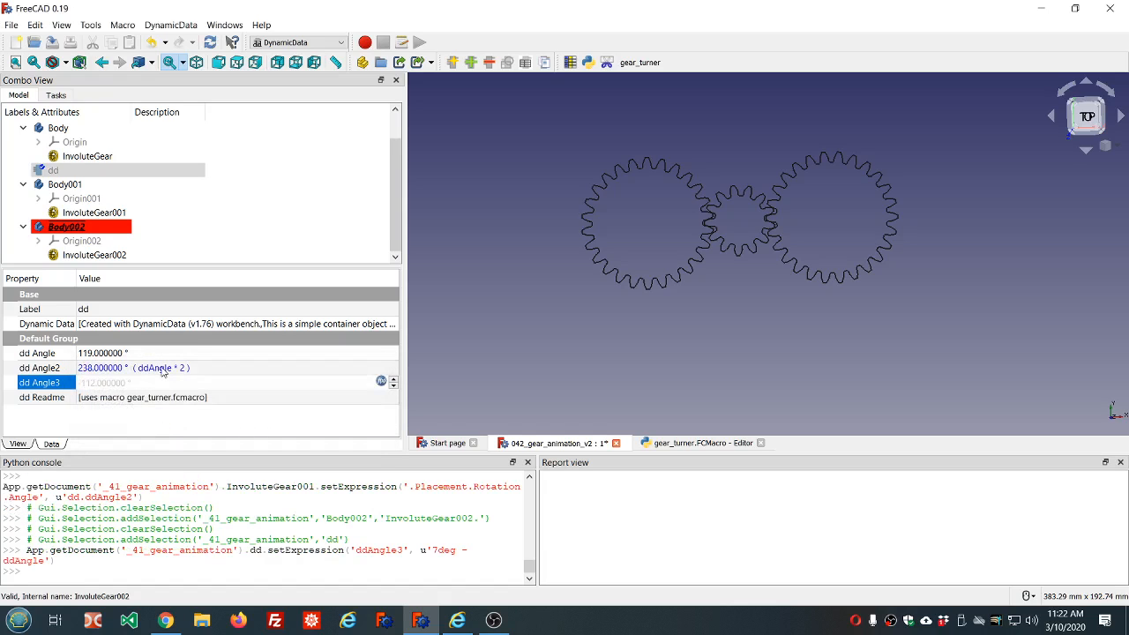
# Replace the placement angle expression of InvoluteGear002 with dd.ddAngle3
pyautogui.click(119, 254)
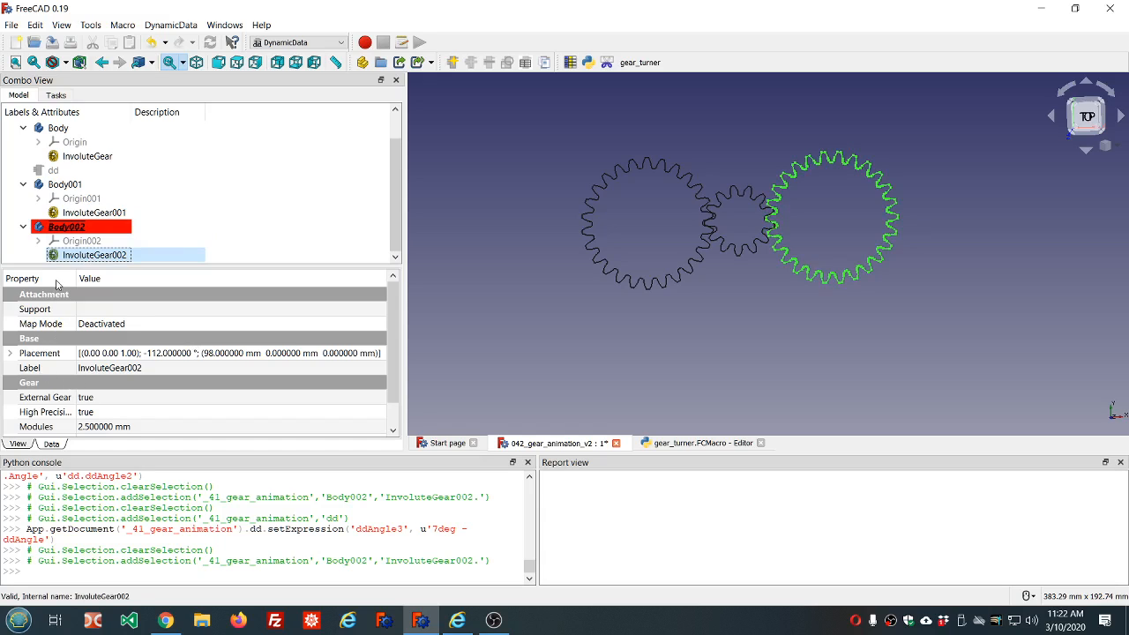
pyautogui.click(10, 353)
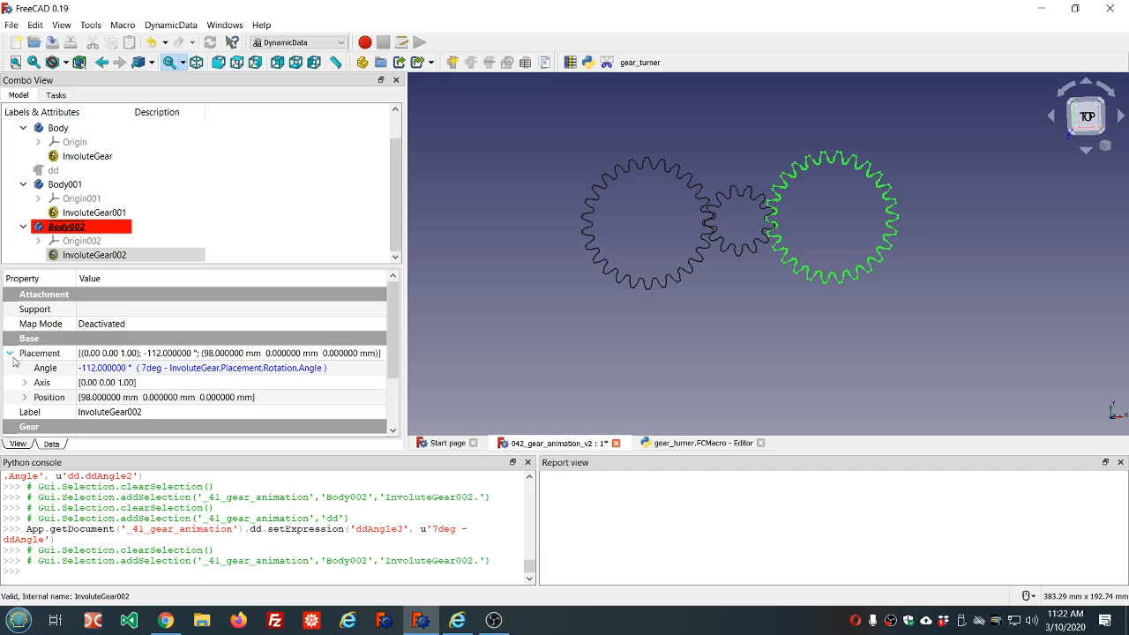
pyautogui.click(371, 366)
pyautogui.click(370, 365)
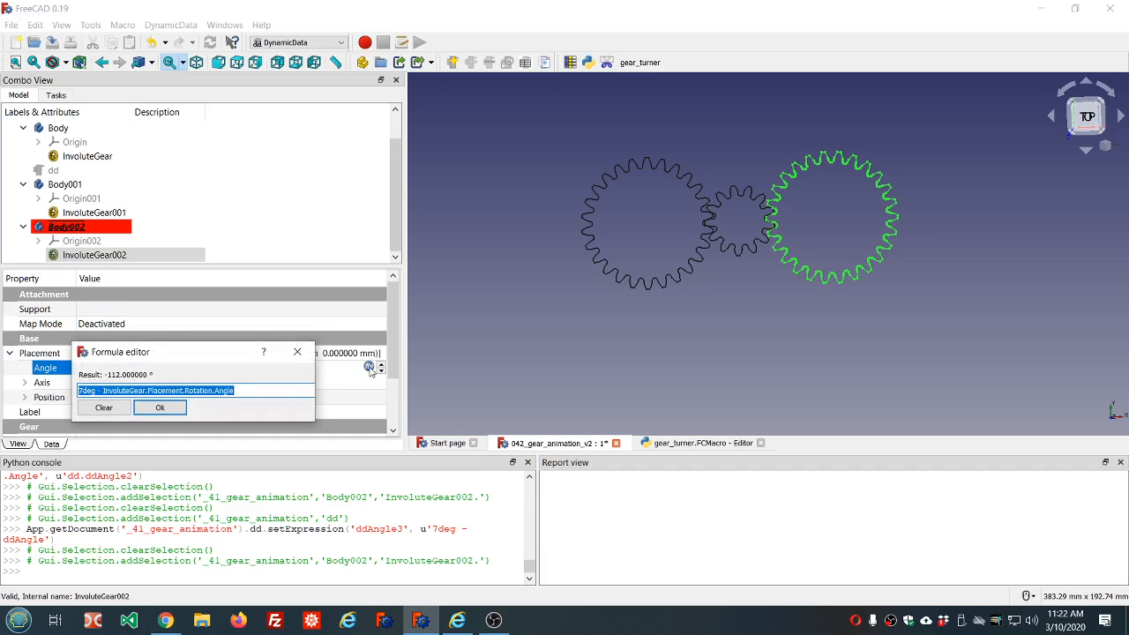
pyautogui.write('dd.dd')
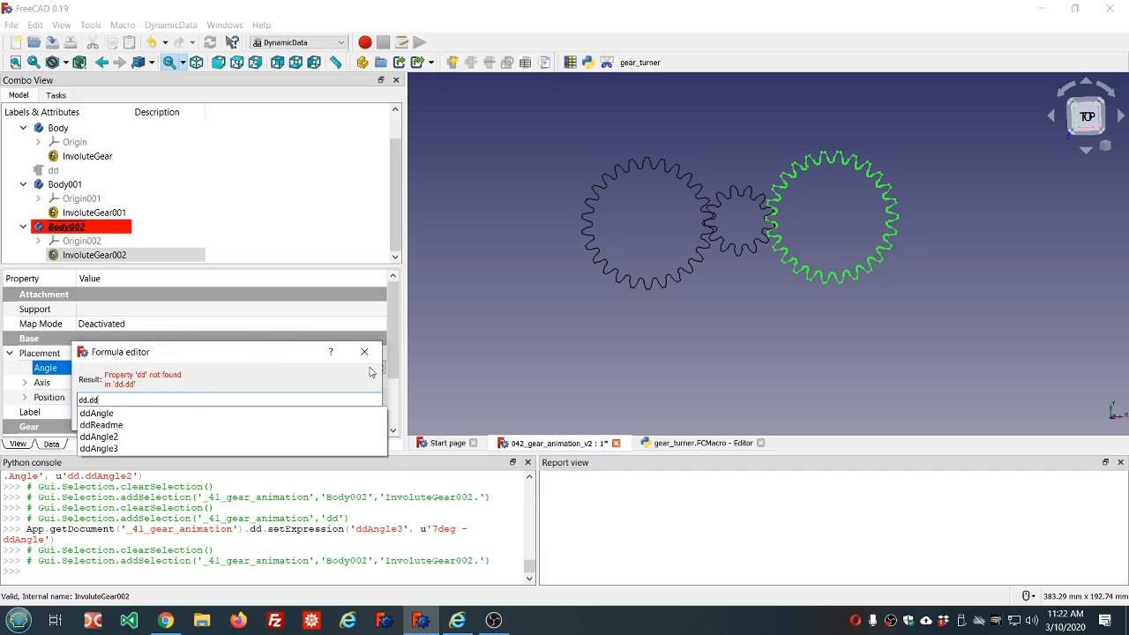
pyautogui.press('Down')
pyautogui.press('Down')
pyautogui.press('Down')
pyautogui.press('Down')
pyautogui.press('Return')
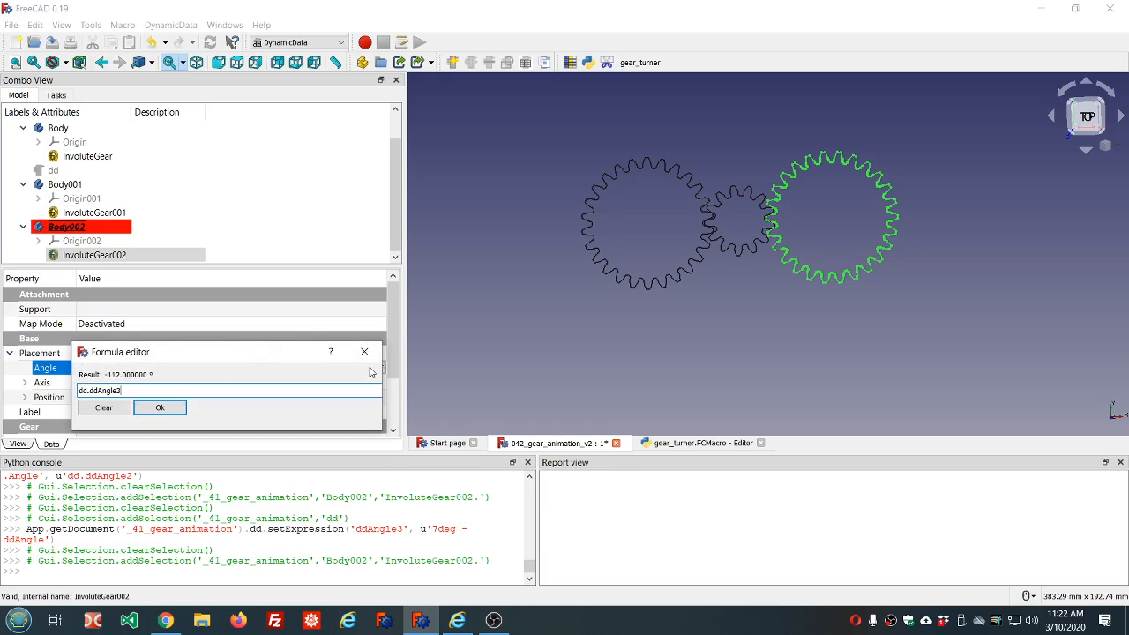
pyautogui.press('Return')
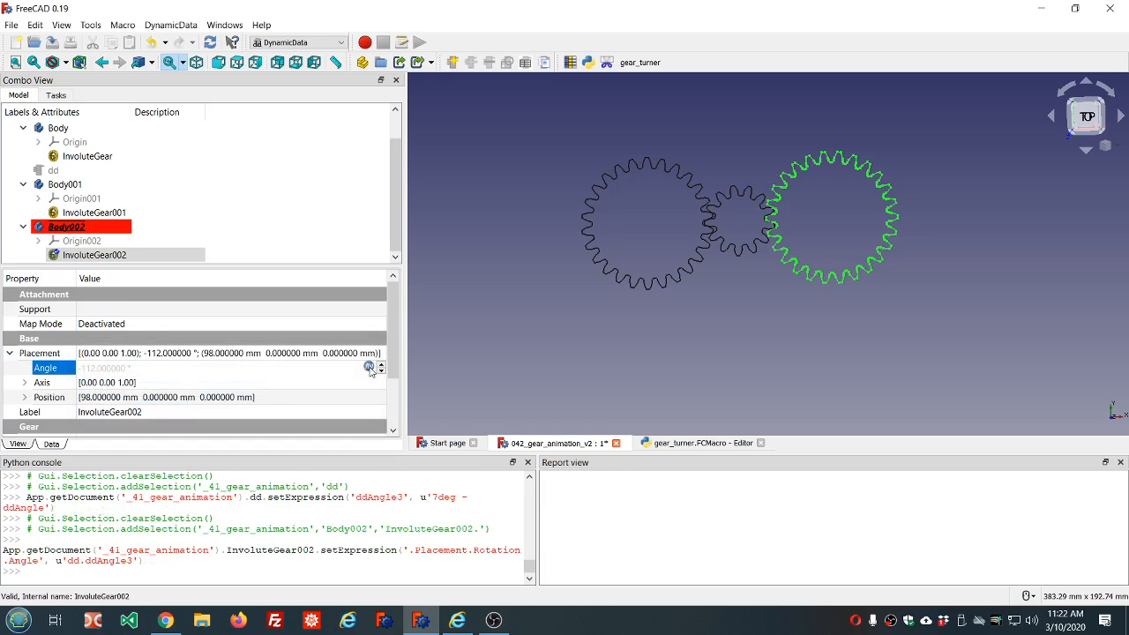
# Clear the selection, save the document and run the gear_turner macro
pyautogui.click(350, 235)
pyautogui.click(51, 46)
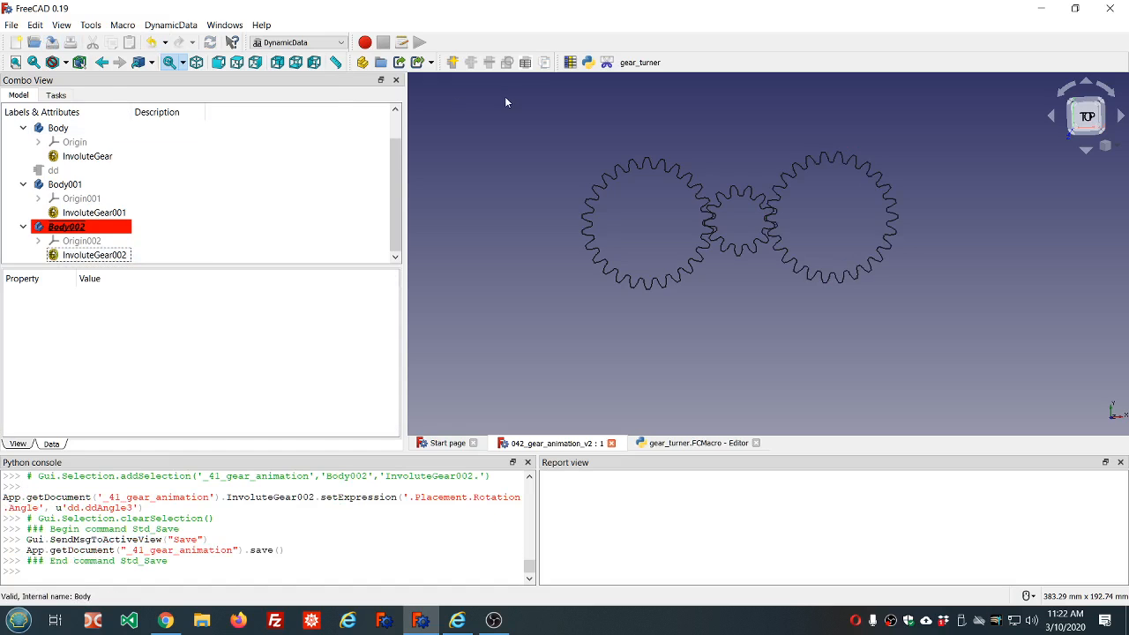
pyautogui.click(637, 64)
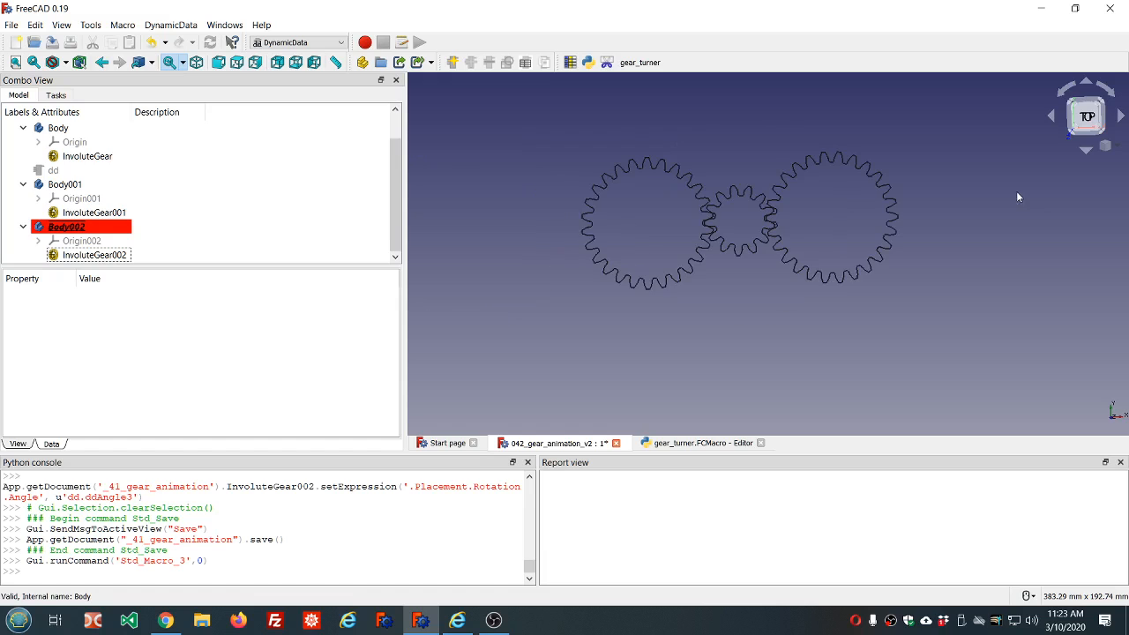
# Switch to the Part Design workbench and bring the model tree back into view
pyautogui.click(341, 42)
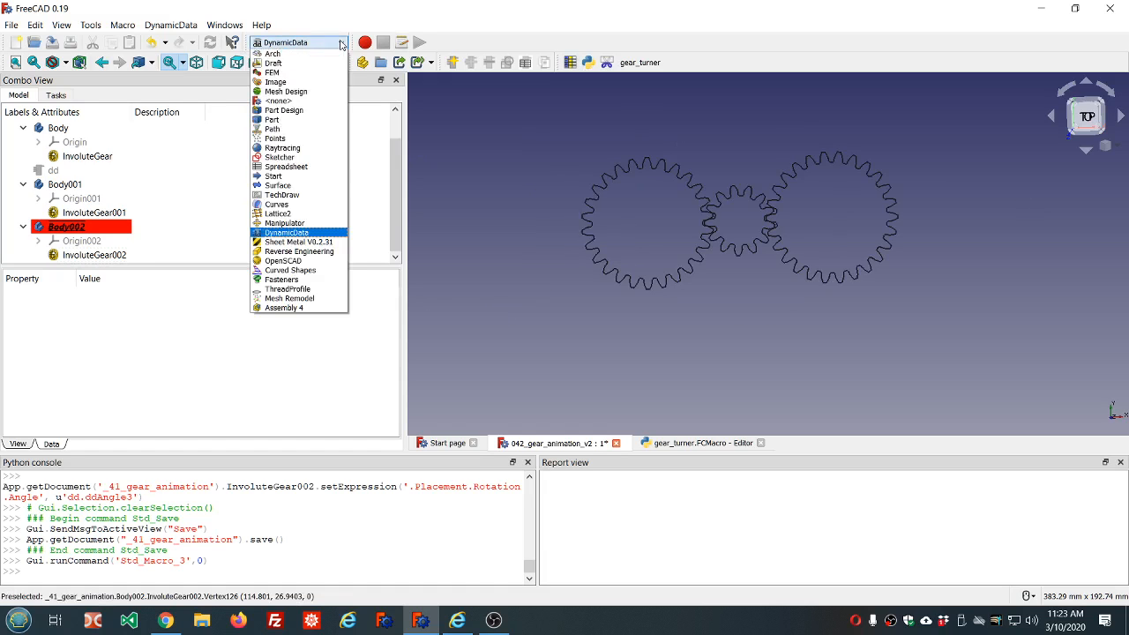
pyautogui.click(280, 111)
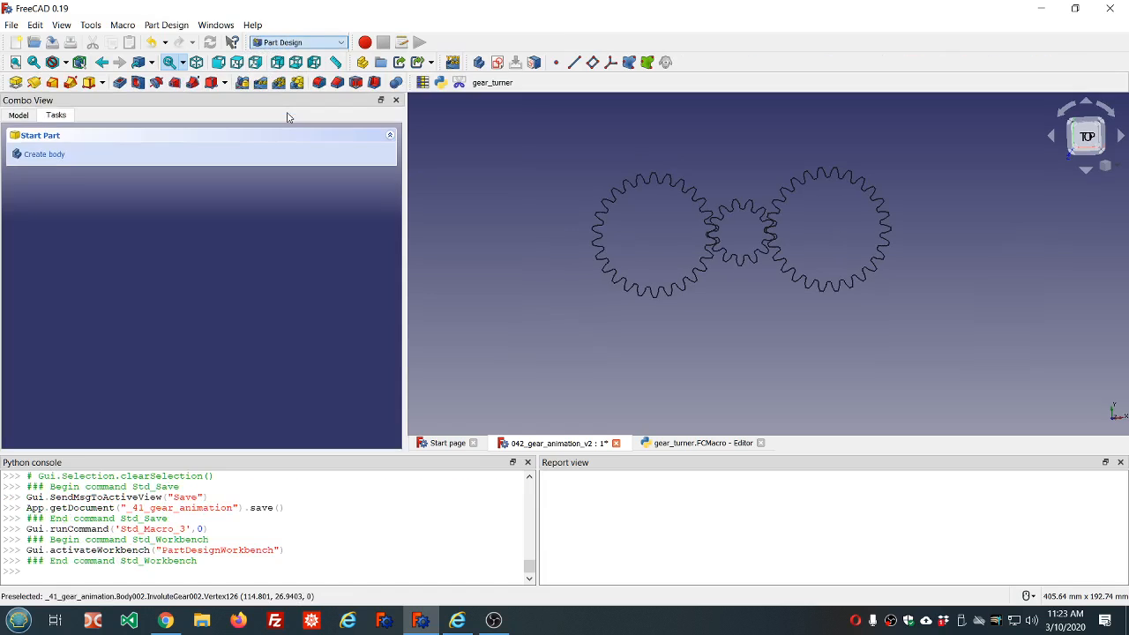
pyautogui.click(19, 116)
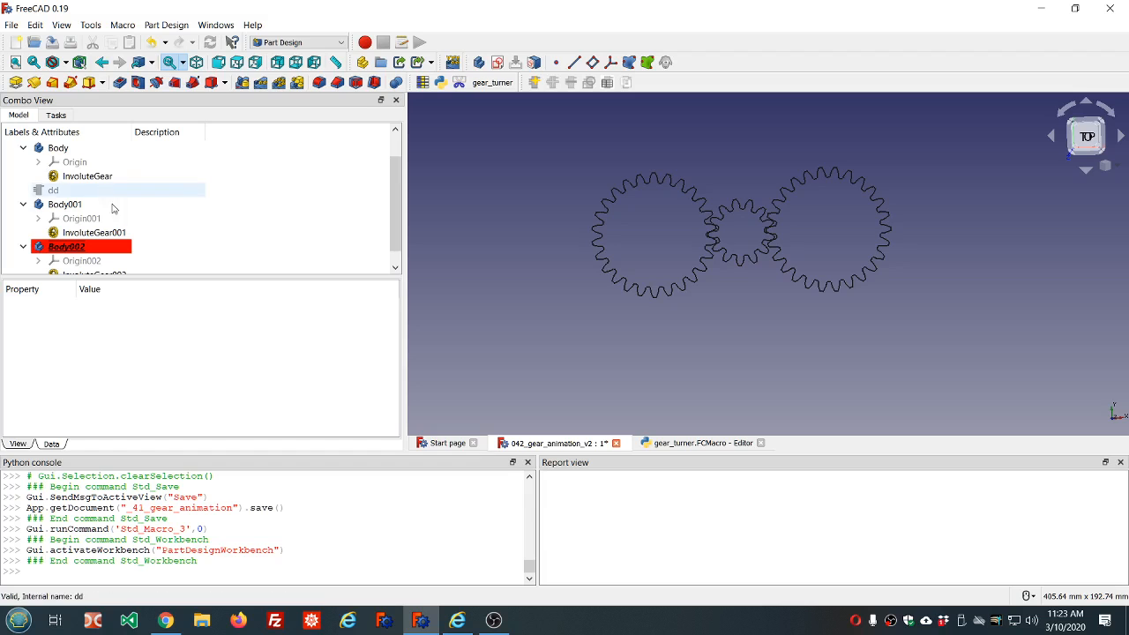
# Make Body the active body and pad its InvoluteGear profile to a length of 5 mm
pyautogui.scroll(1, 85, 189)
pyautogui.doubleClick(71, 179)
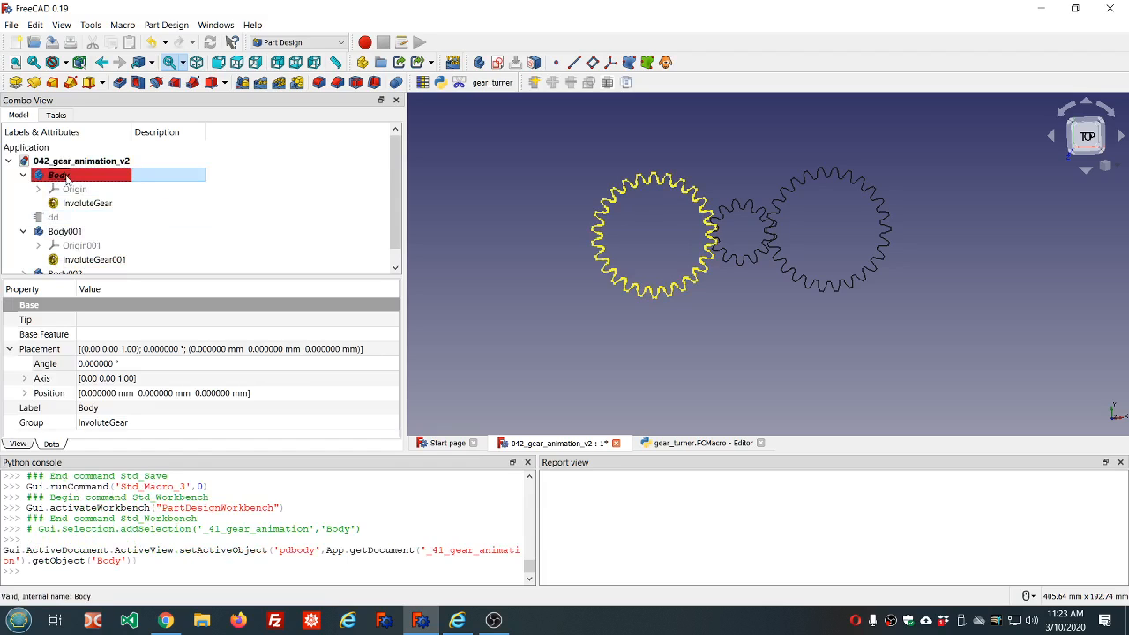
pyautogui.rightClick(68, 179)
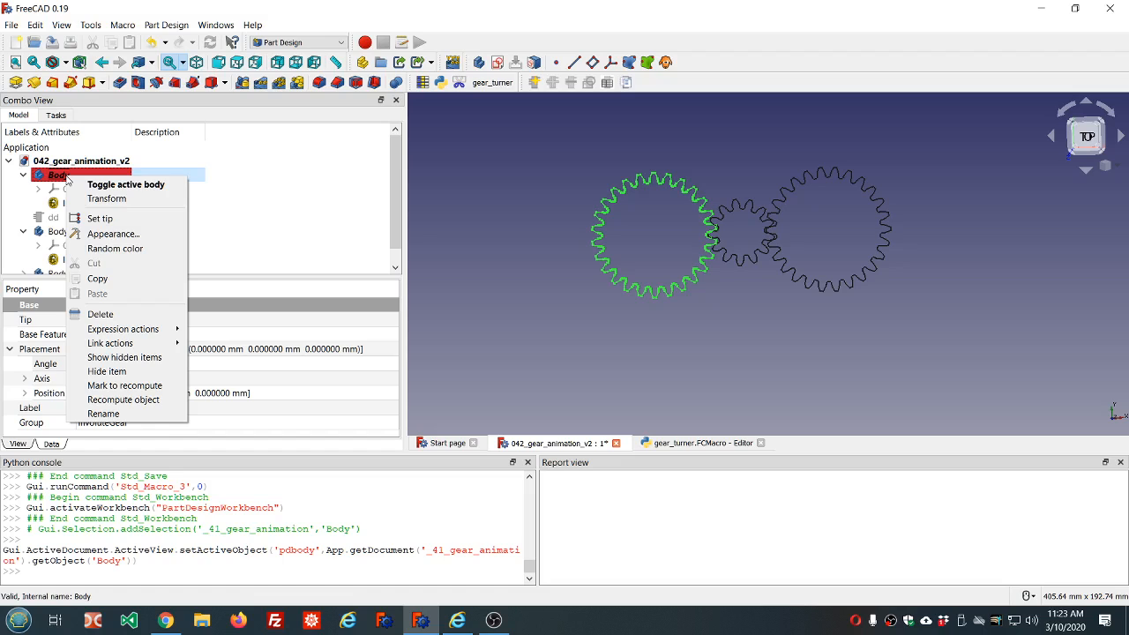
pyautogui.click(276, 193)
pyautogui.click(114, 205)
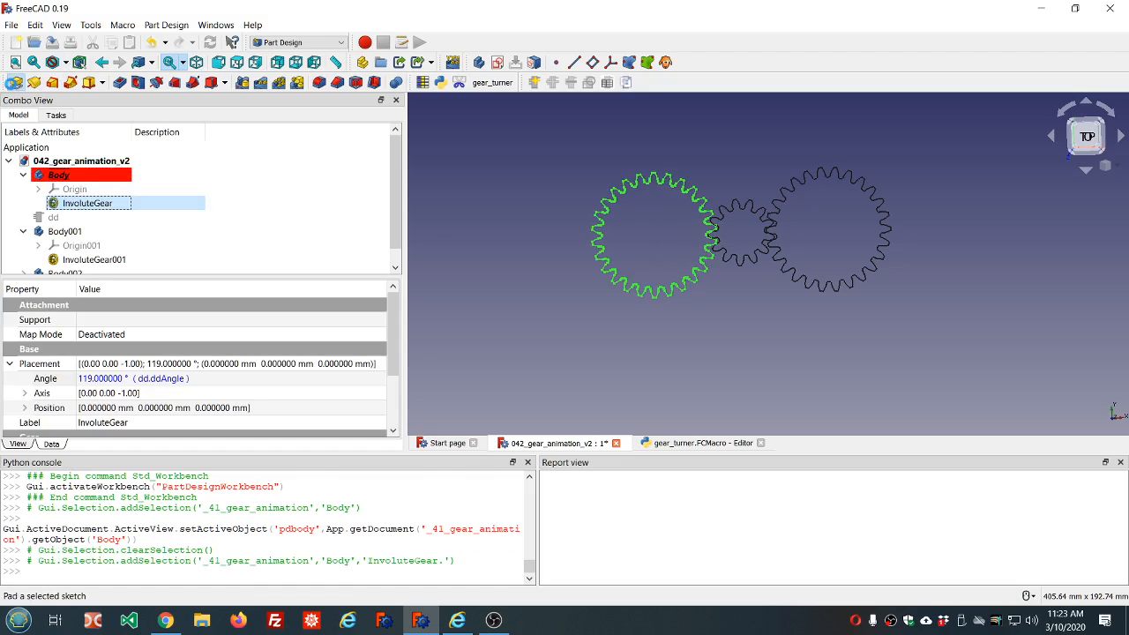
pyautogui.click(15, 82)
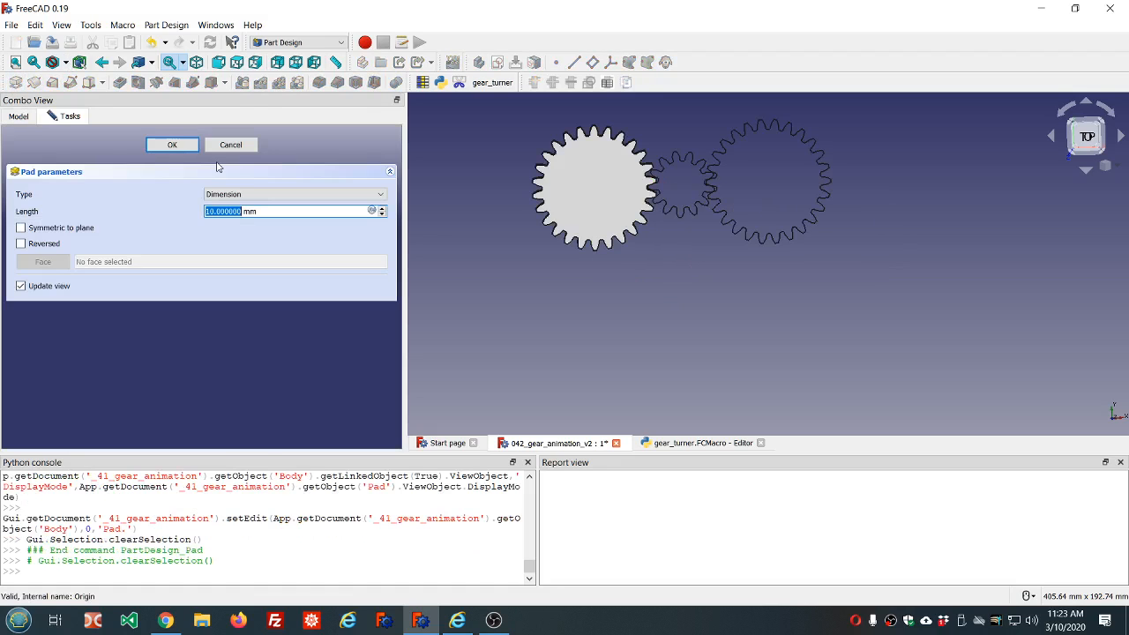
pyautogui.write('5')
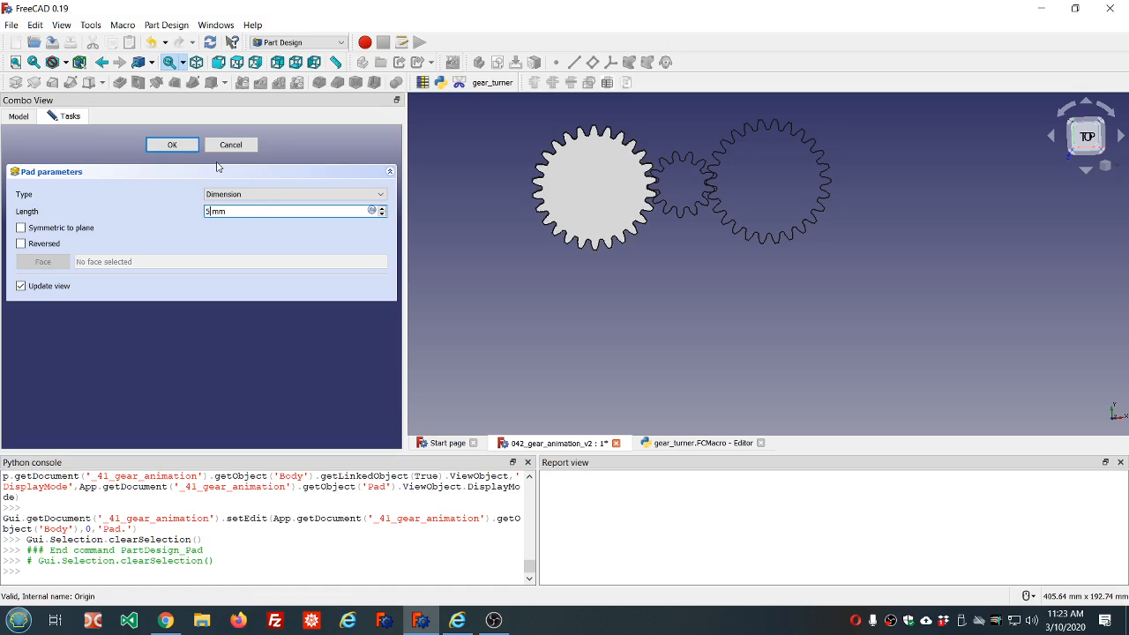
pyautogui.click(173, 147)
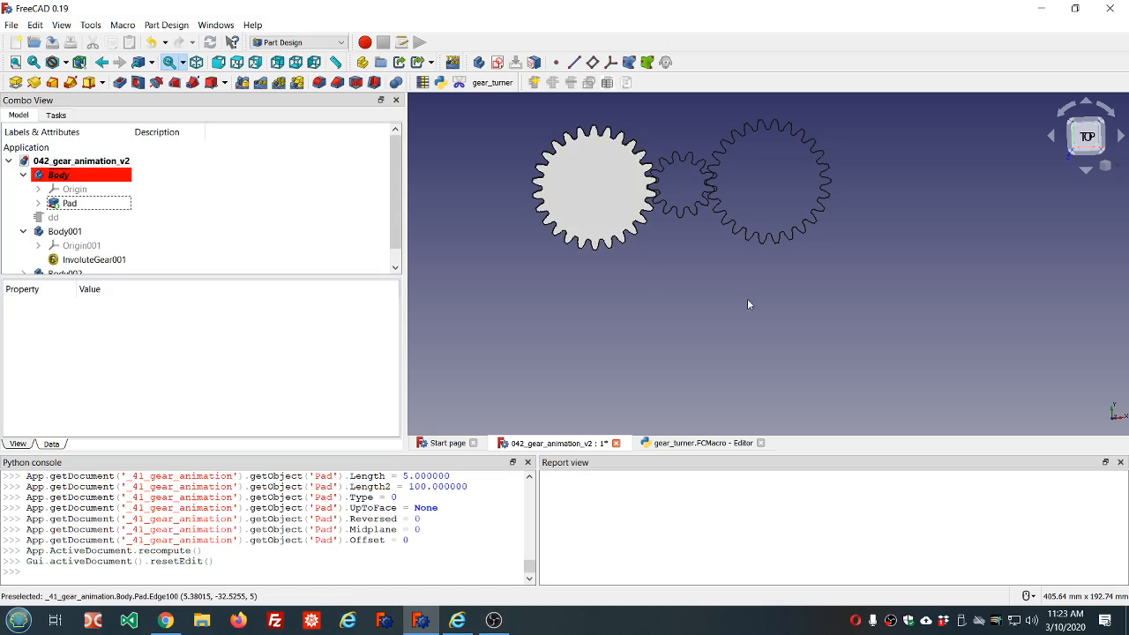
# Make Body001 the active body and pad its InvoluteGear001 profile to a length of 5 mm
pyautogui.moveTo(749, 302); pyautogui.dragTo(741, 215, button='middle')
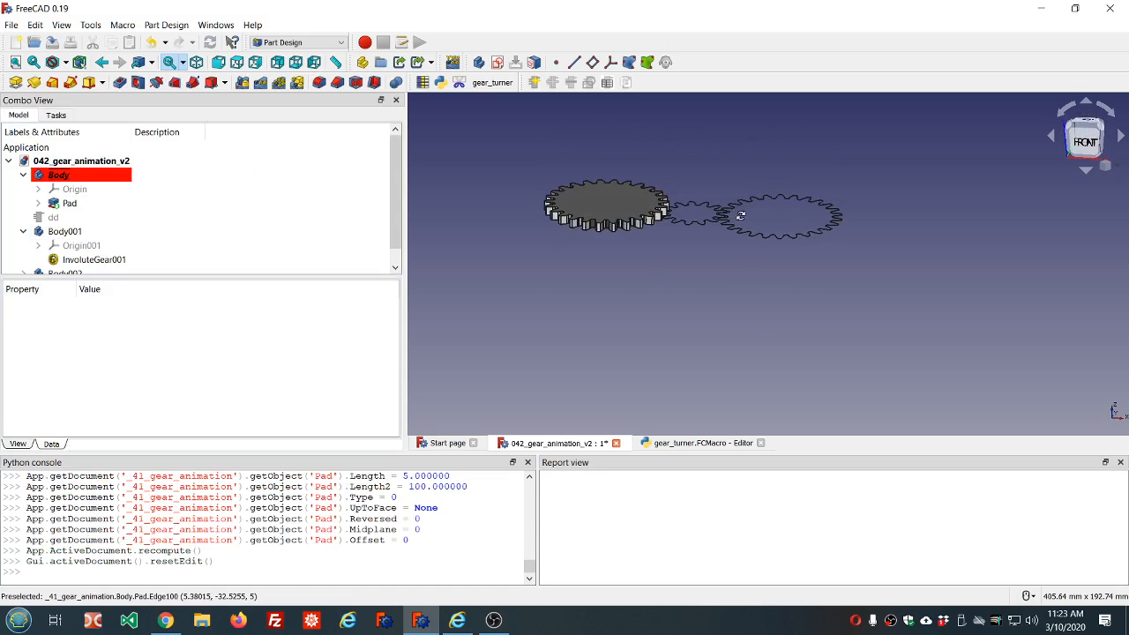
pyautogui.press('2')
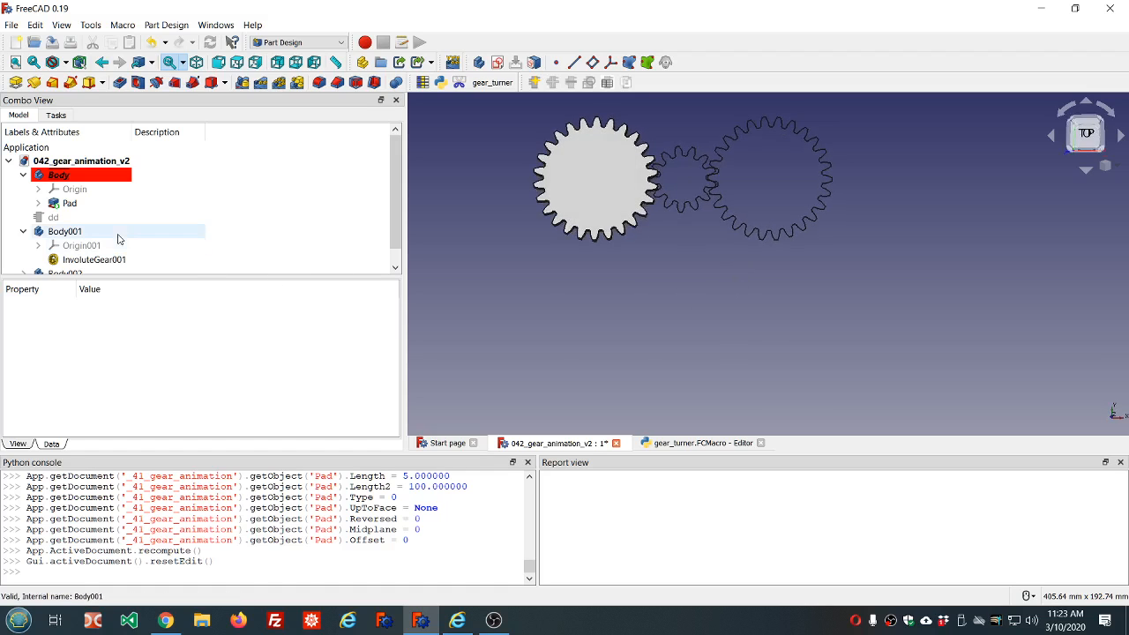
pyautogui.click(91, 235)
pyautogui.rightClick(75, 232)
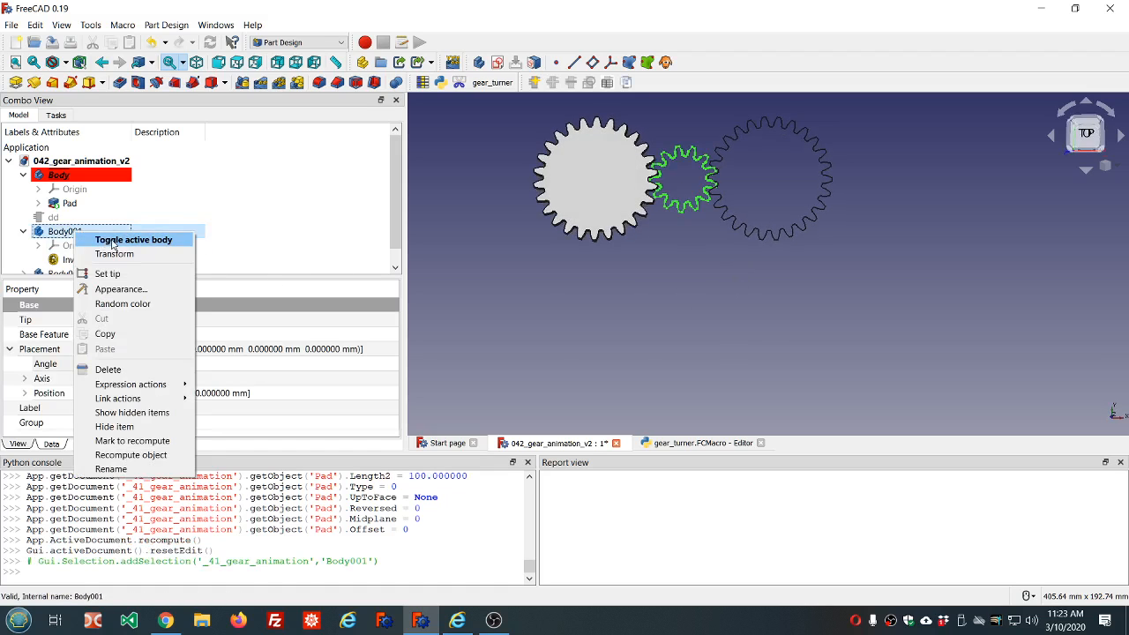
pyautogui.click(133, 240)
pyautogui.click(105, 233)
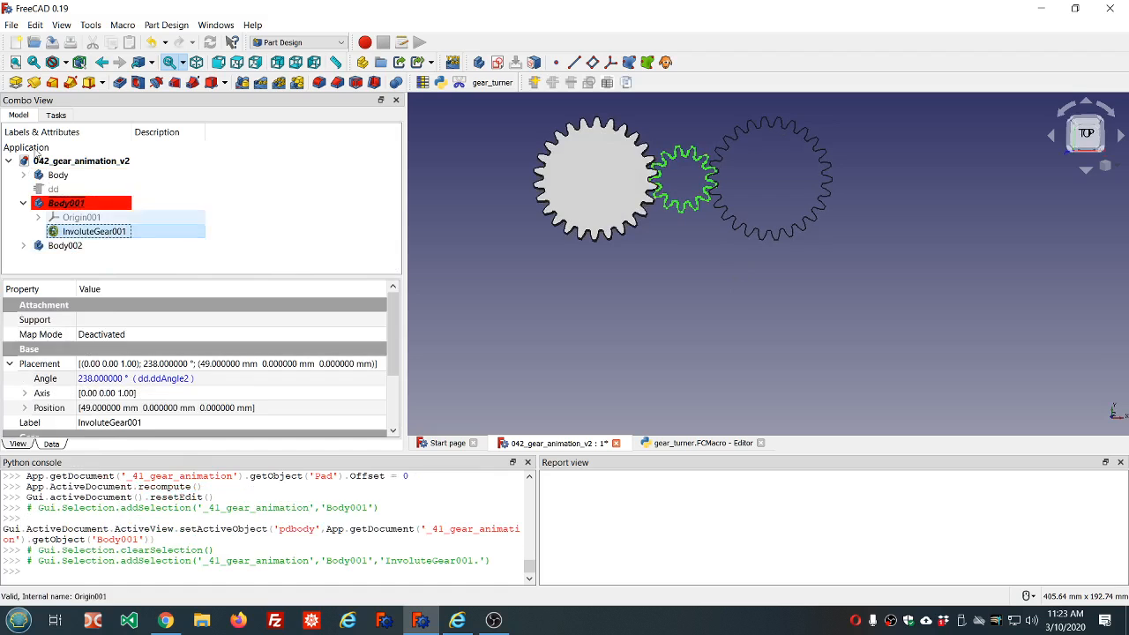
pyautogui.click(14, 83)
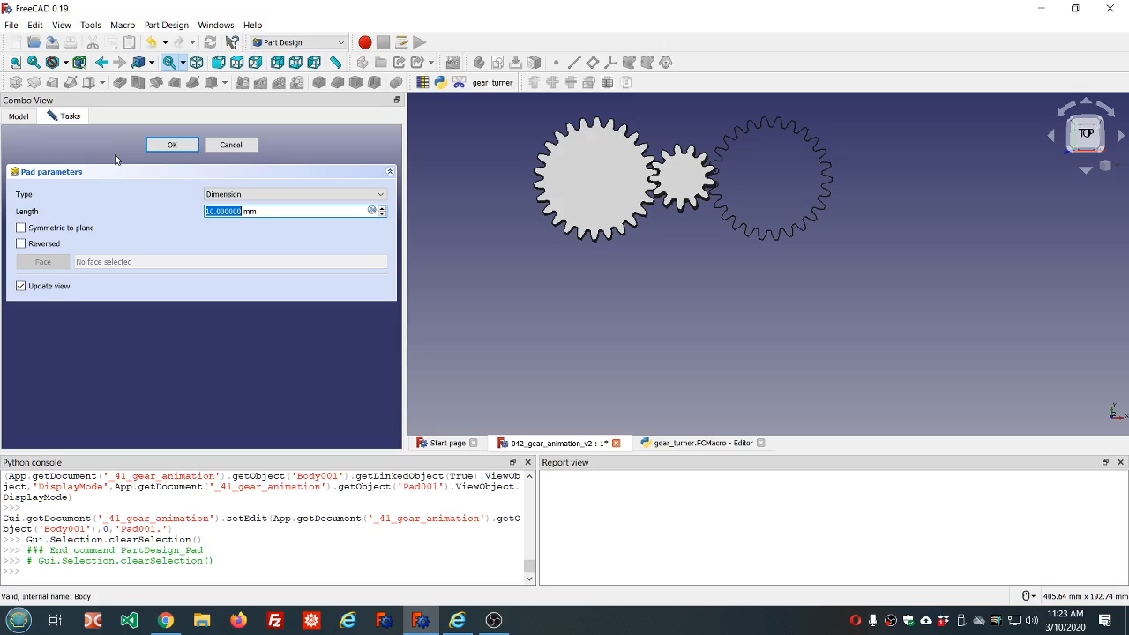
pyautogui.write('5')
pyautogui.click(172, 145)
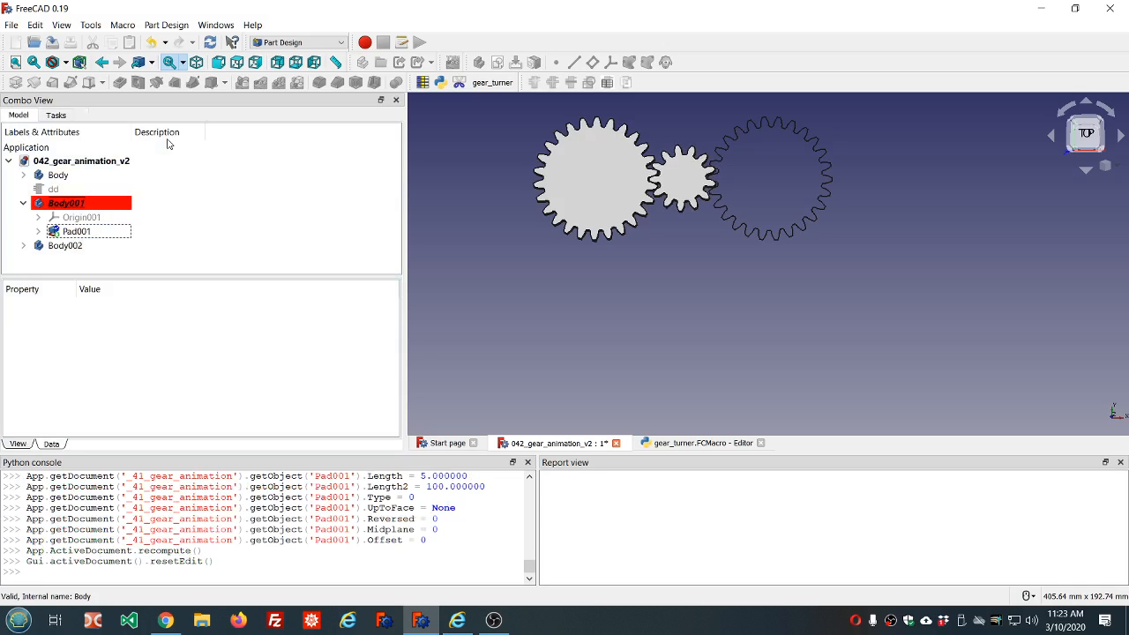
# Make Body002 the active body and pad its InvoluteGear002 profile to a length of 5 mm
pyautogui.moveTo(679, 257)
pyautogui.mouseDown(button='middle')
pyautogui.moveTo(690, 185)
pyautogui.moveTo(693, 247)
pyautogui.mouseUp(button='middle')
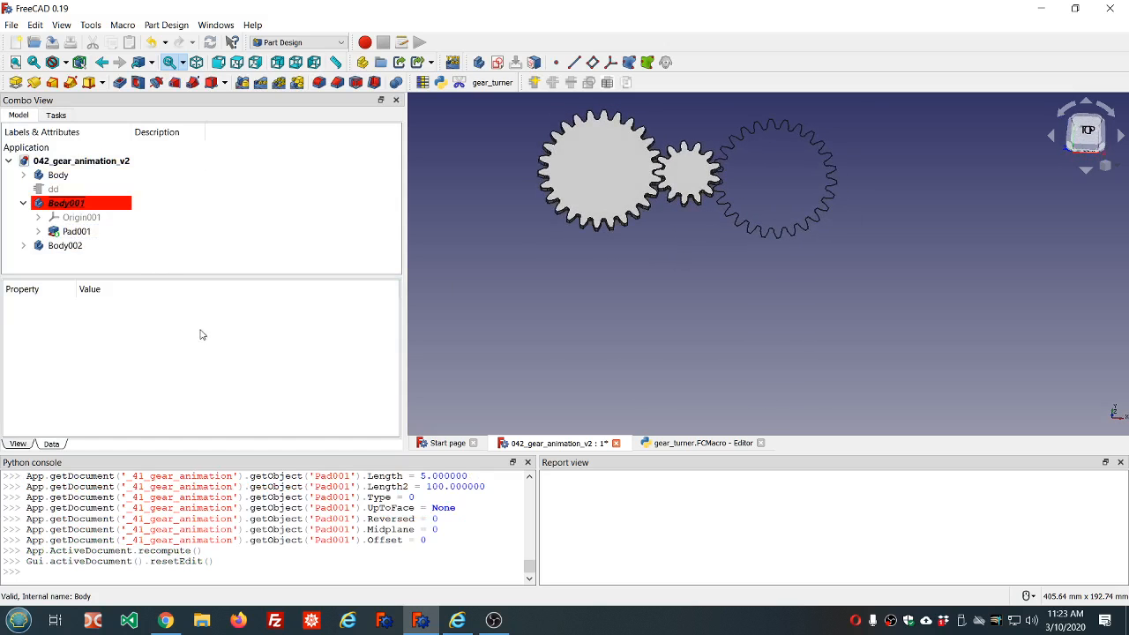
pyautogui.click(66, 245)
pyautogui.rightClick(63, 247)
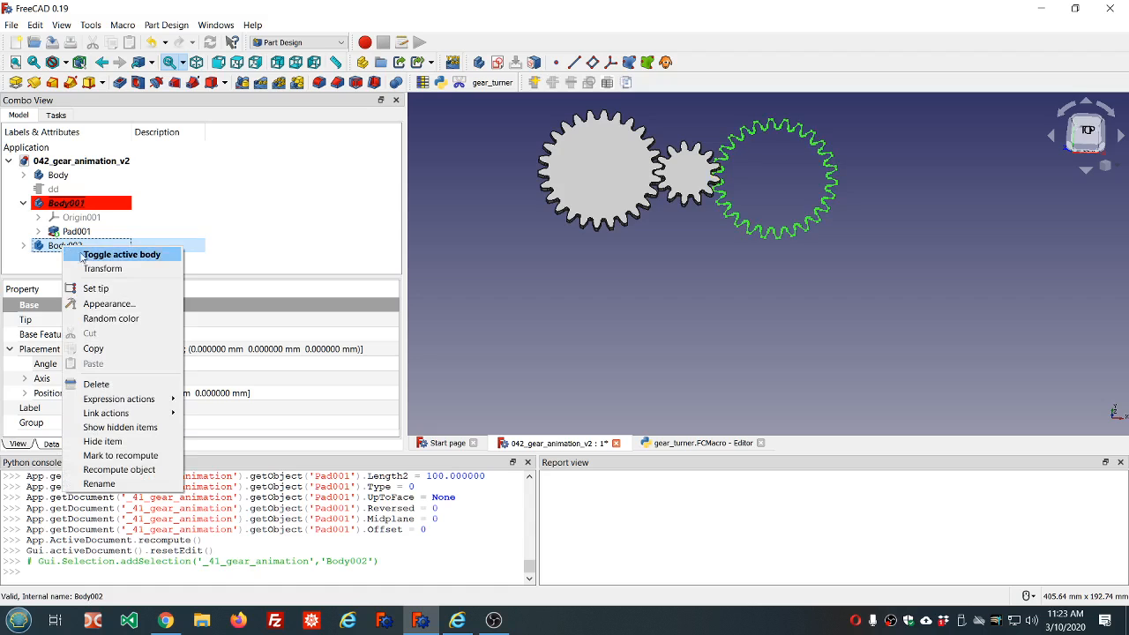
pyautogui.click(105, 255)
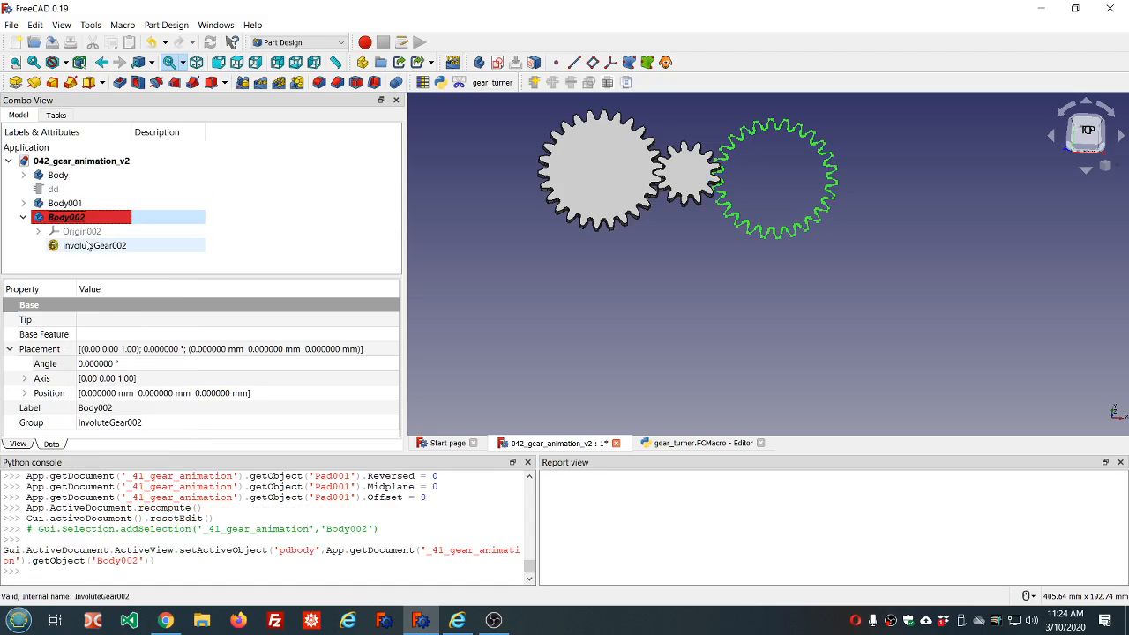
pyautogui.click(87, 246)
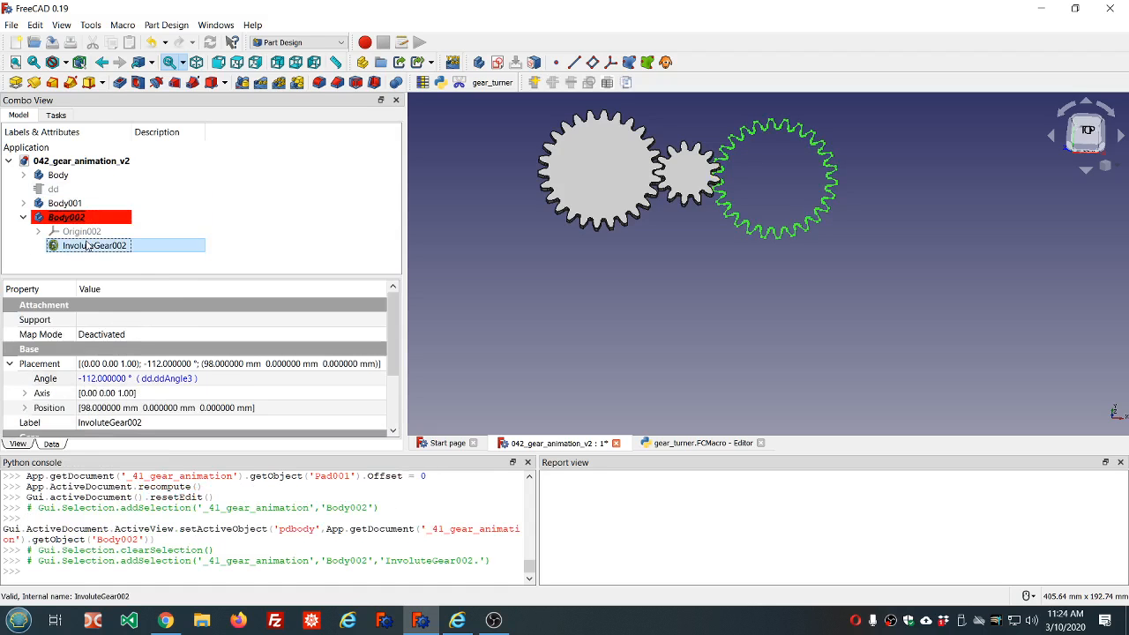
pyautogui.click(16, 82)
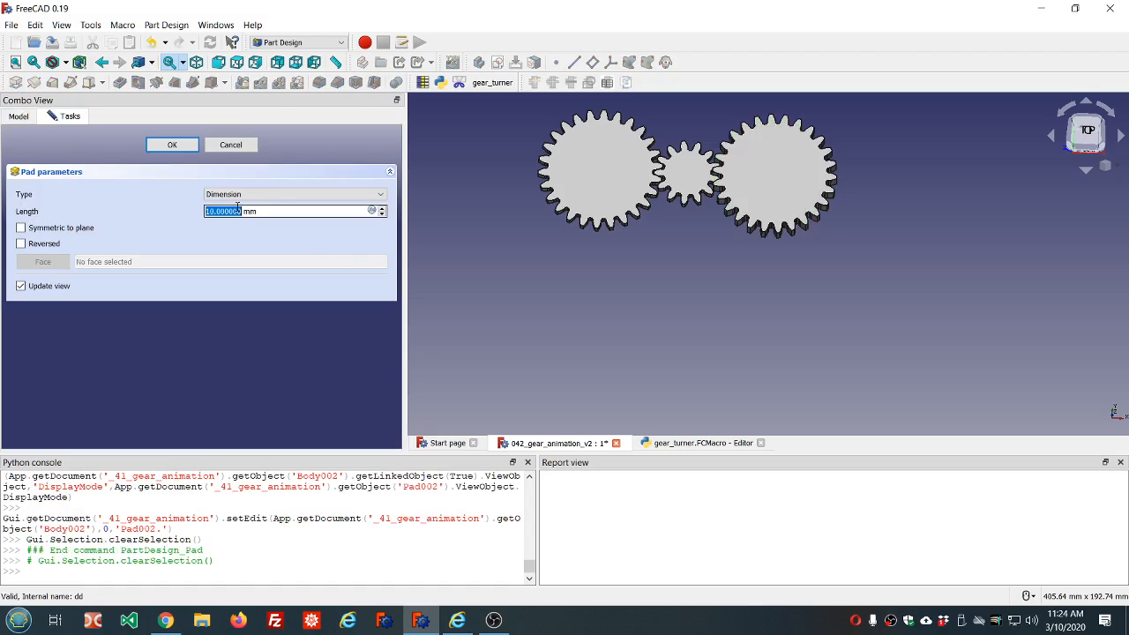
pyautogui.write('5')
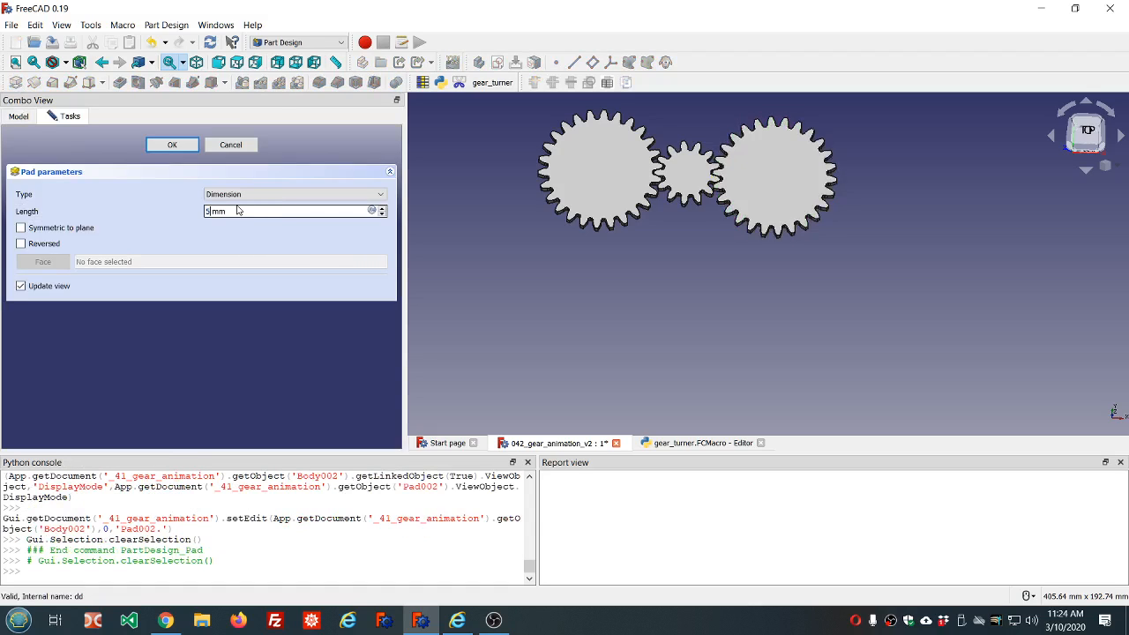
pyautogui.click(172, 146)
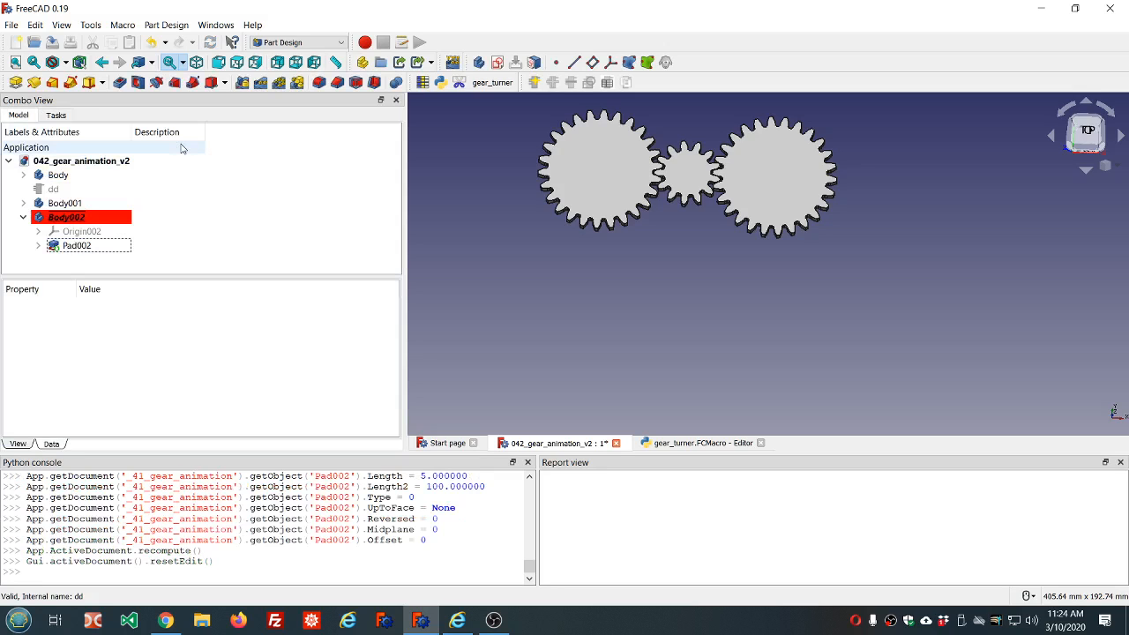
# Save the document and run the gear_turner macro, selecting the dd object to show its angle properties
pyautogui.click(493, 237)
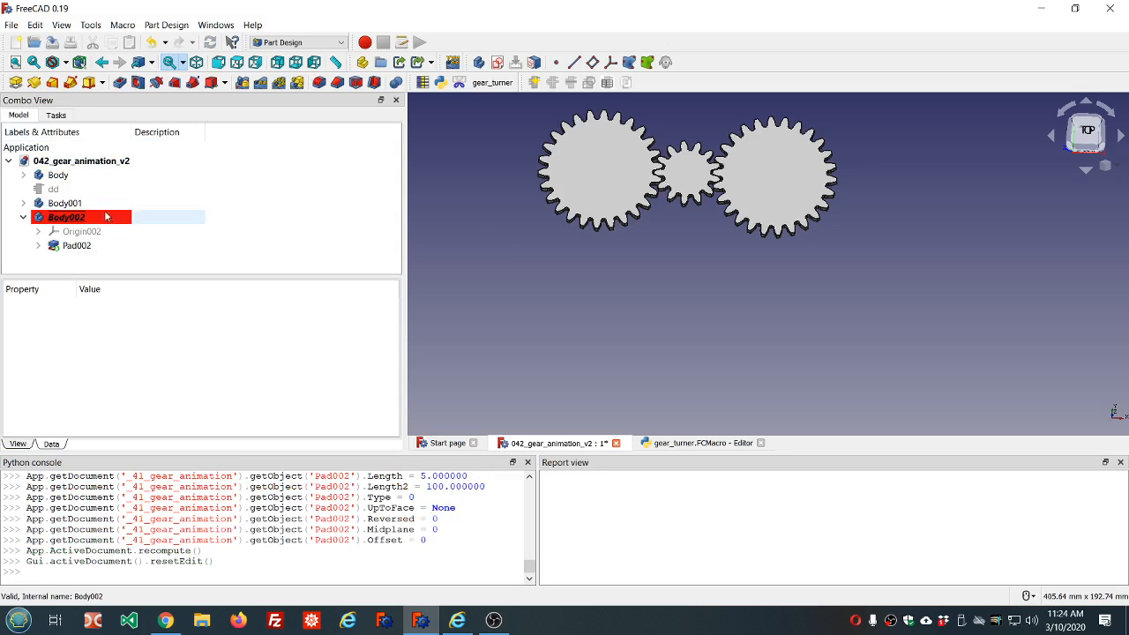
pyautogui.click(52, 42)
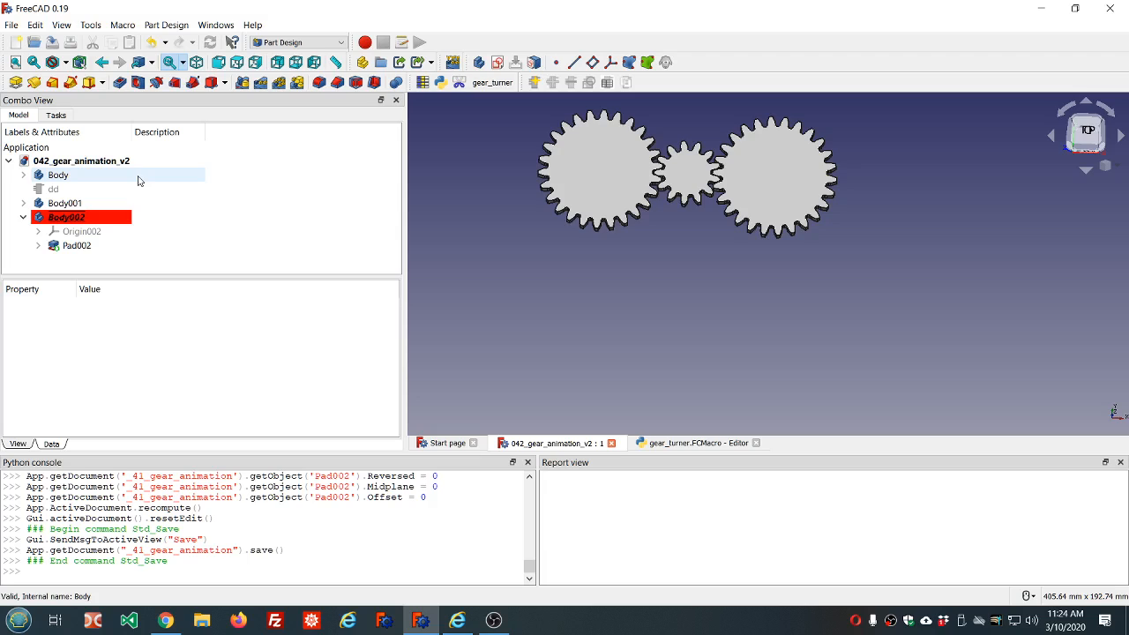
pyautogui.click(490, 83)
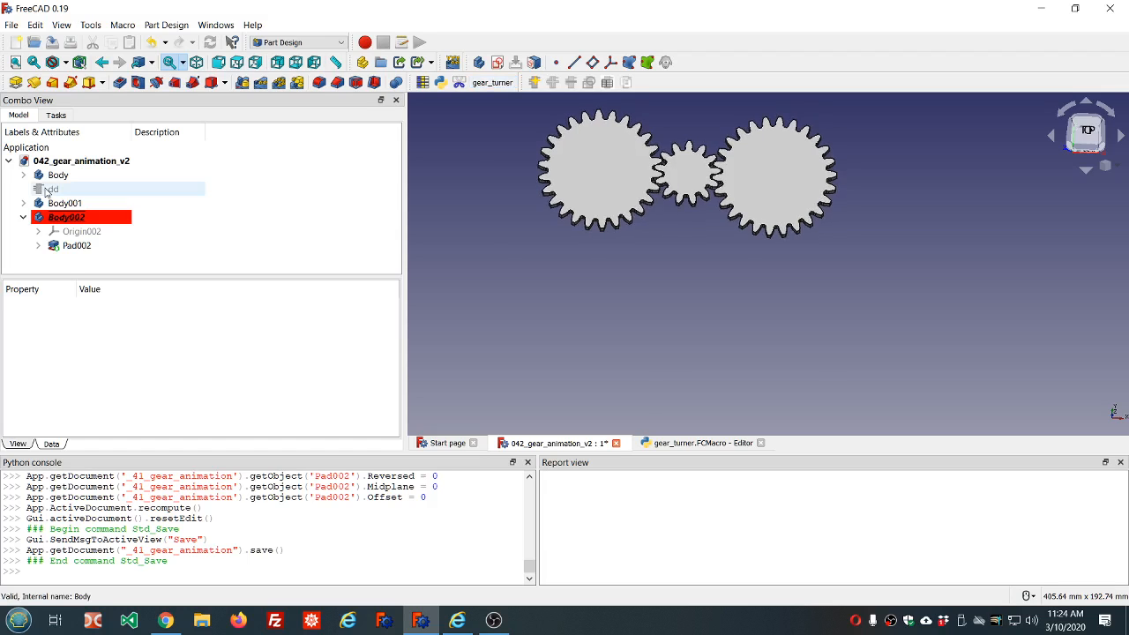
pyautogui.click(46, 191)
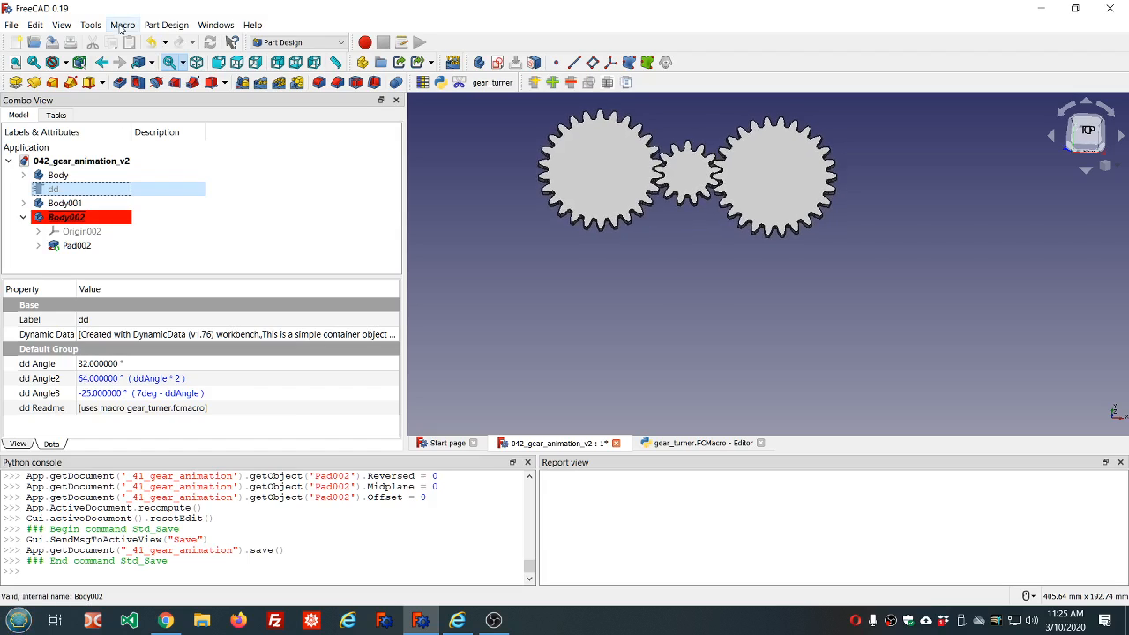
# Review the gear_turner macro script and return to the 042_gear_animation_v2 model view
pyautogui.click(120, 26)
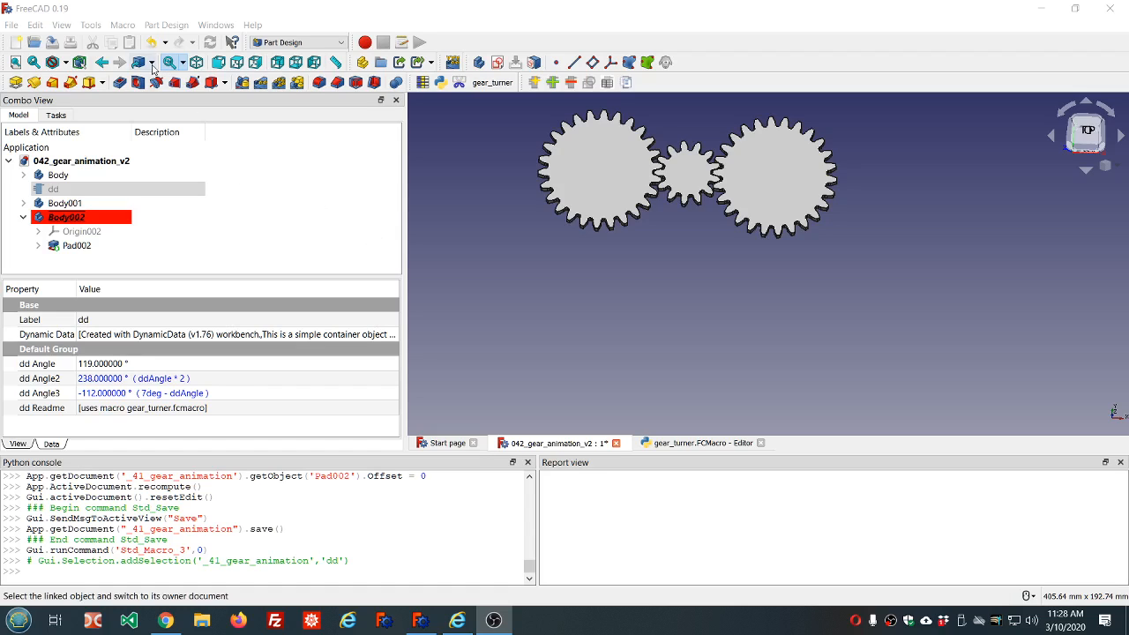
pyautogui.click(123, 25)
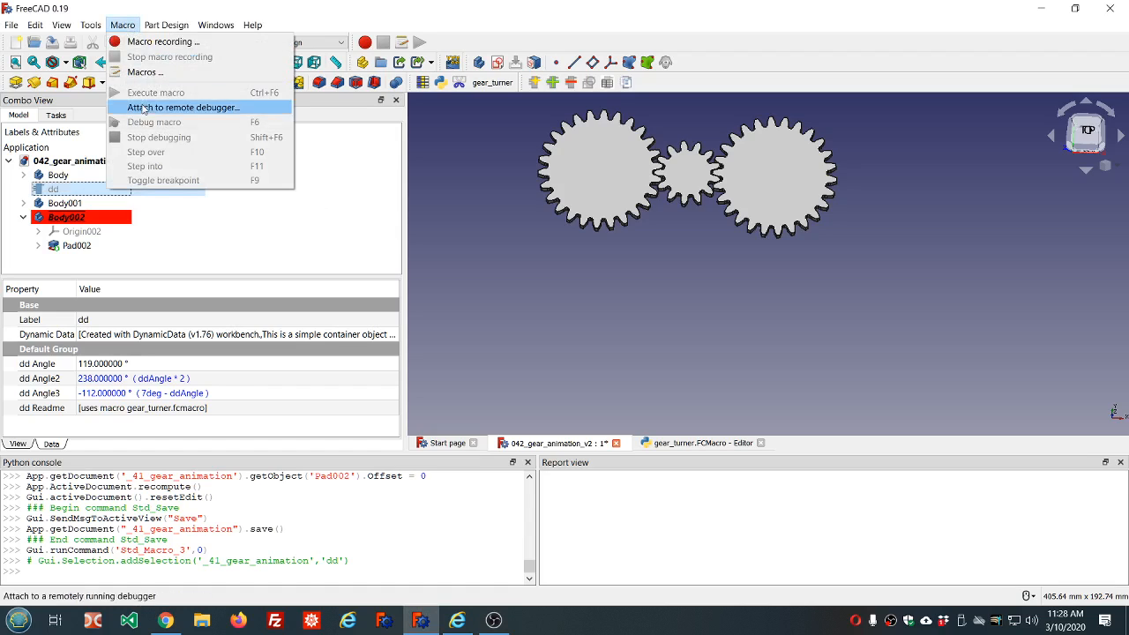
pyautogui.click(181, 249)
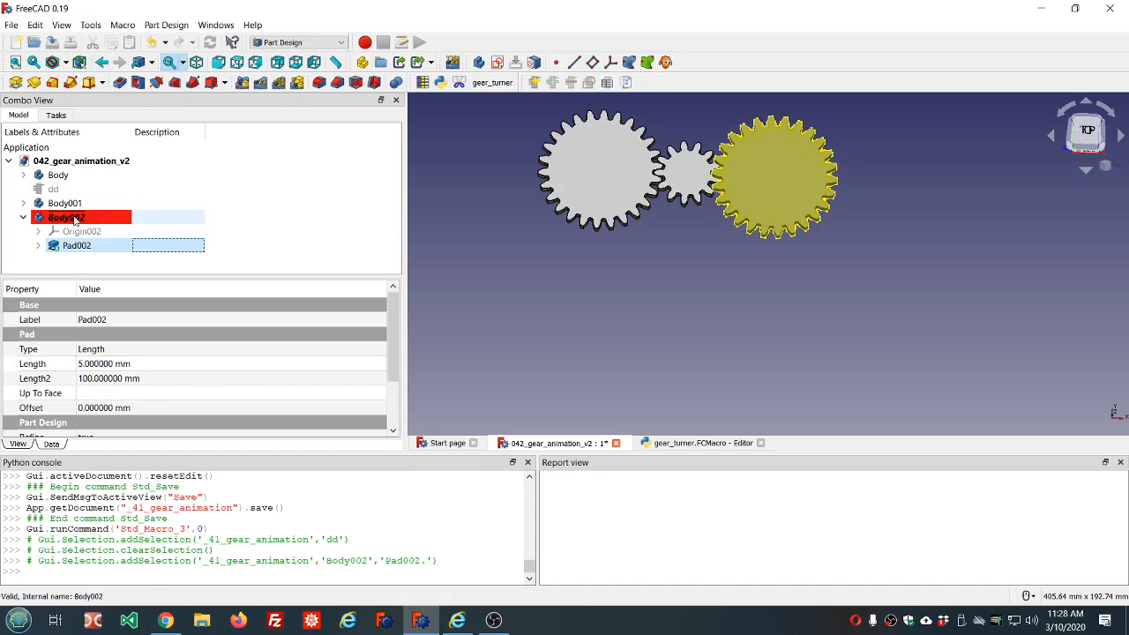
pyautogui.click(574, 255)
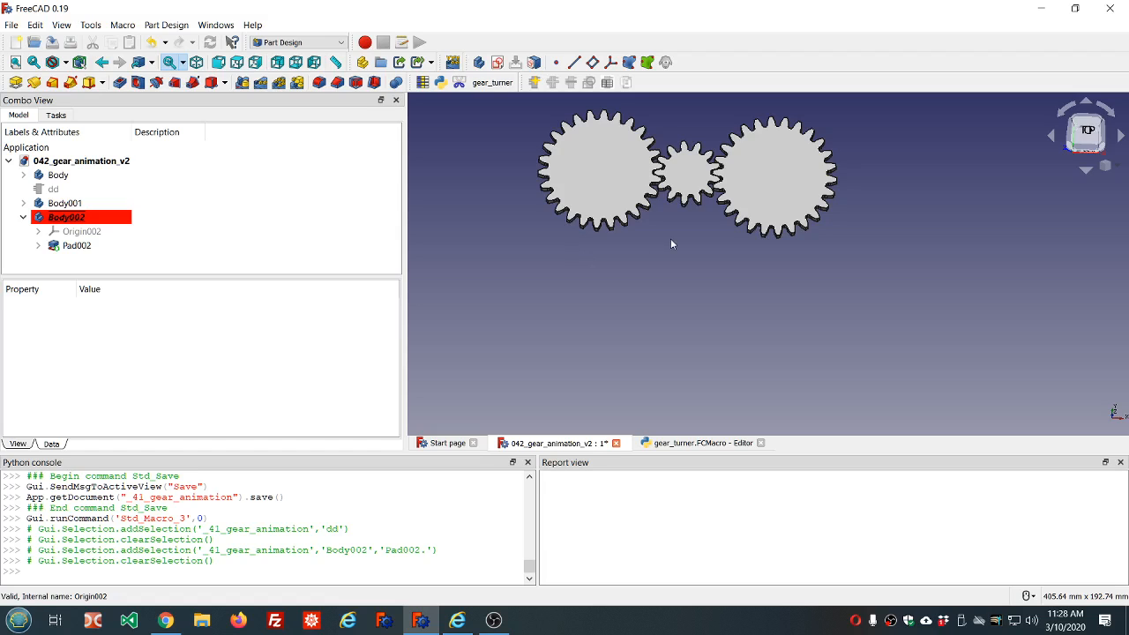
pyautogui.click(703, 443)
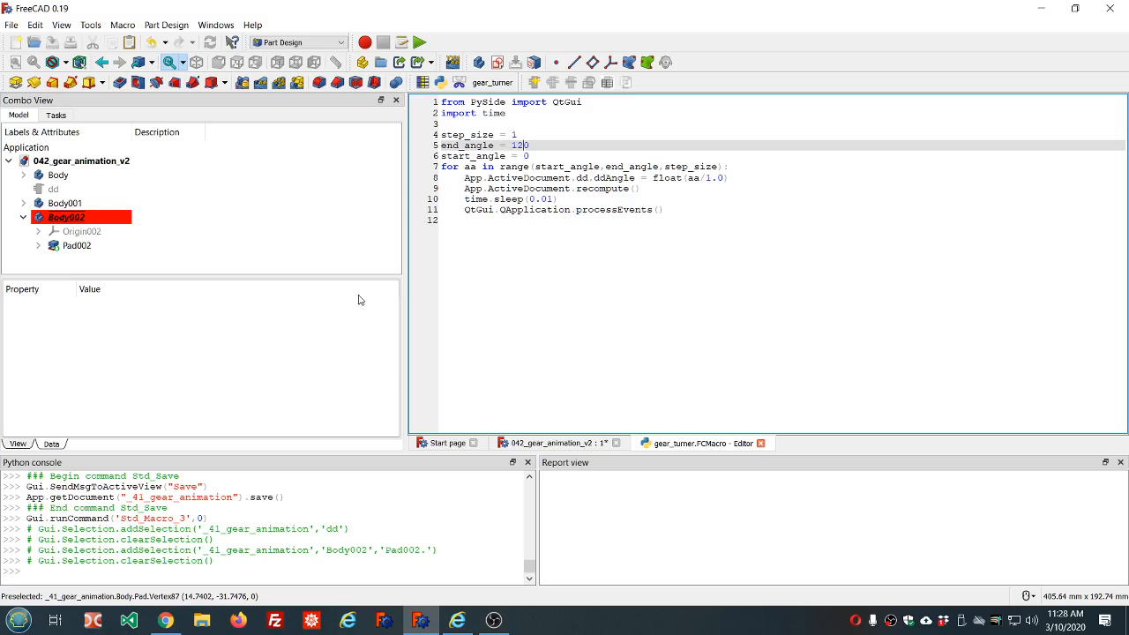
pyautogui.click(574, 444)
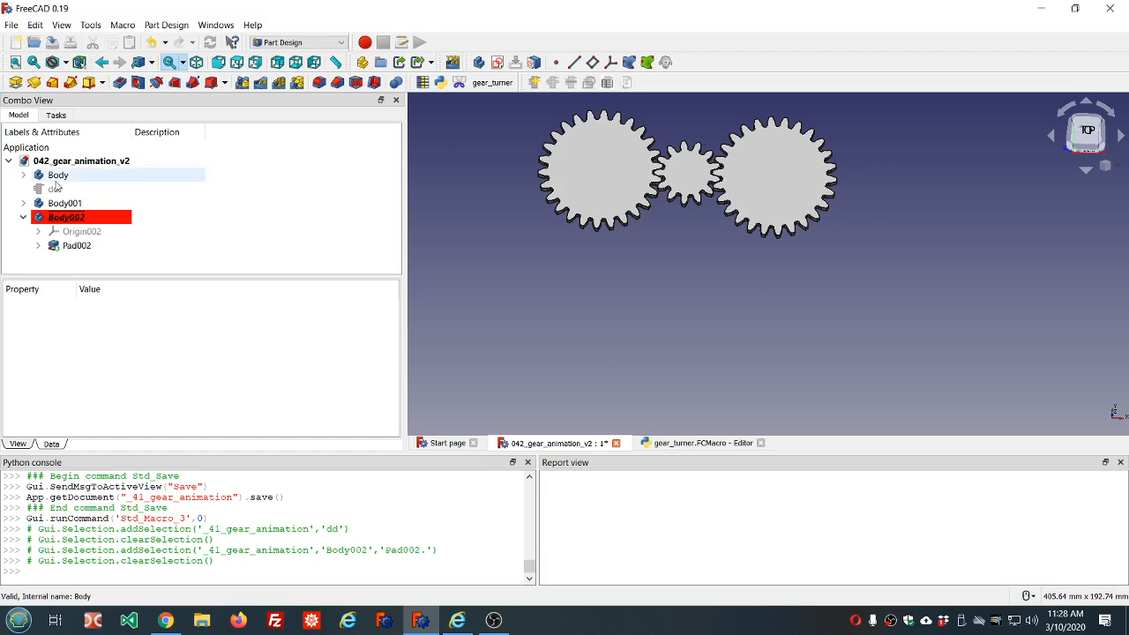
# Clear the dd.ddAngle3 expression from InvoluteGear002's placement angle in Body002 and set the angle to 0
pyautogui.click(23, 218)
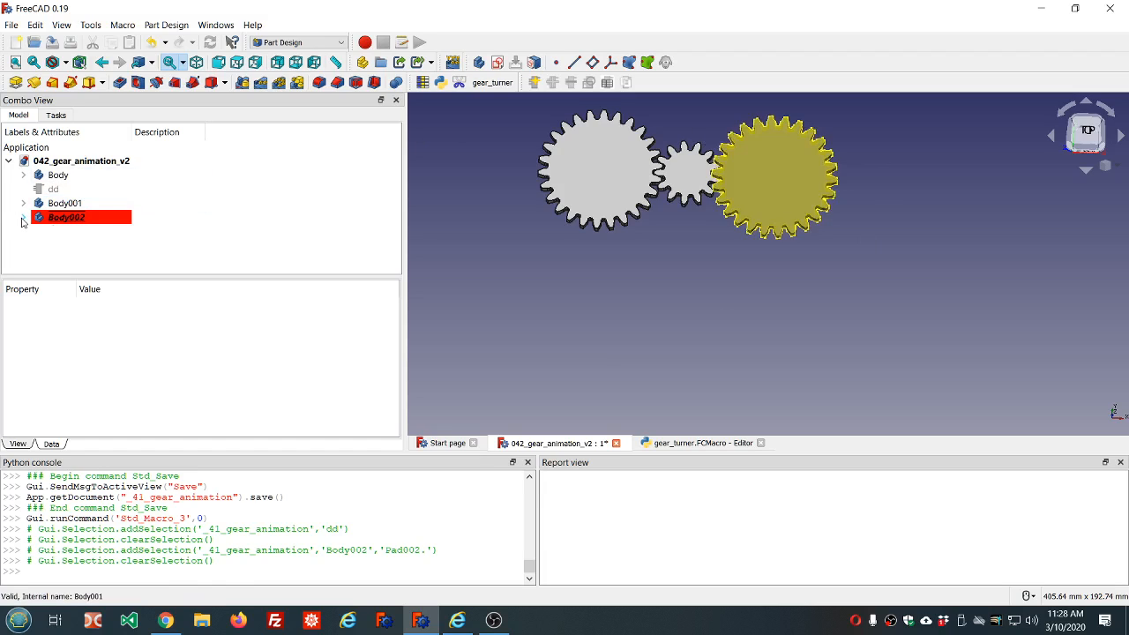
pyautogui.click(23, 218)
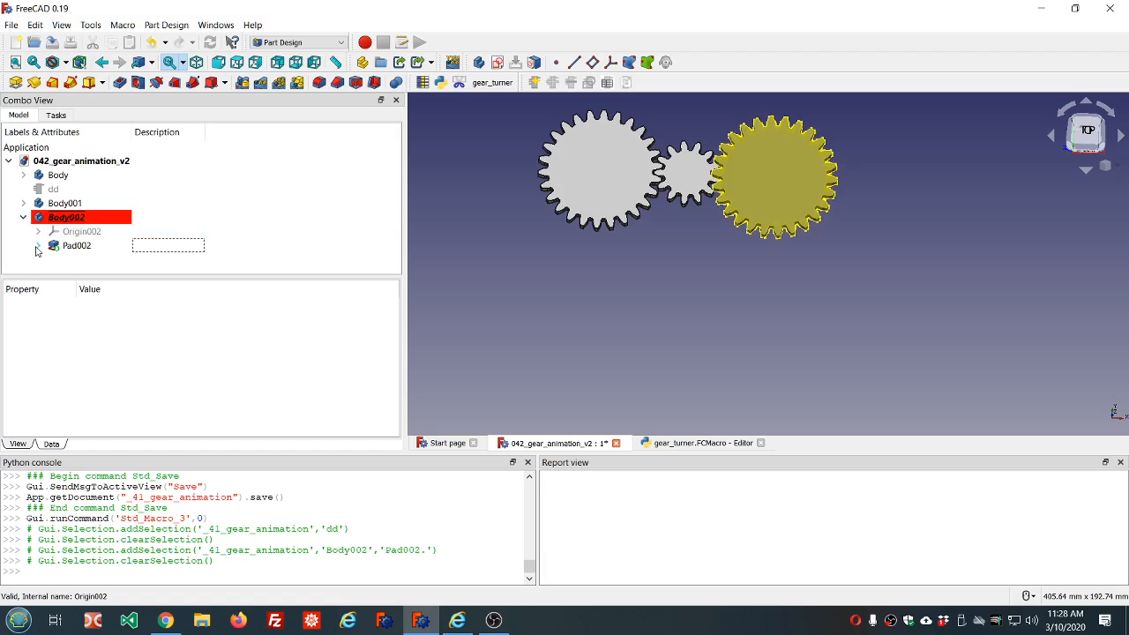
pyautogui.click(38, 247)
pyautogui.click(91, 260)
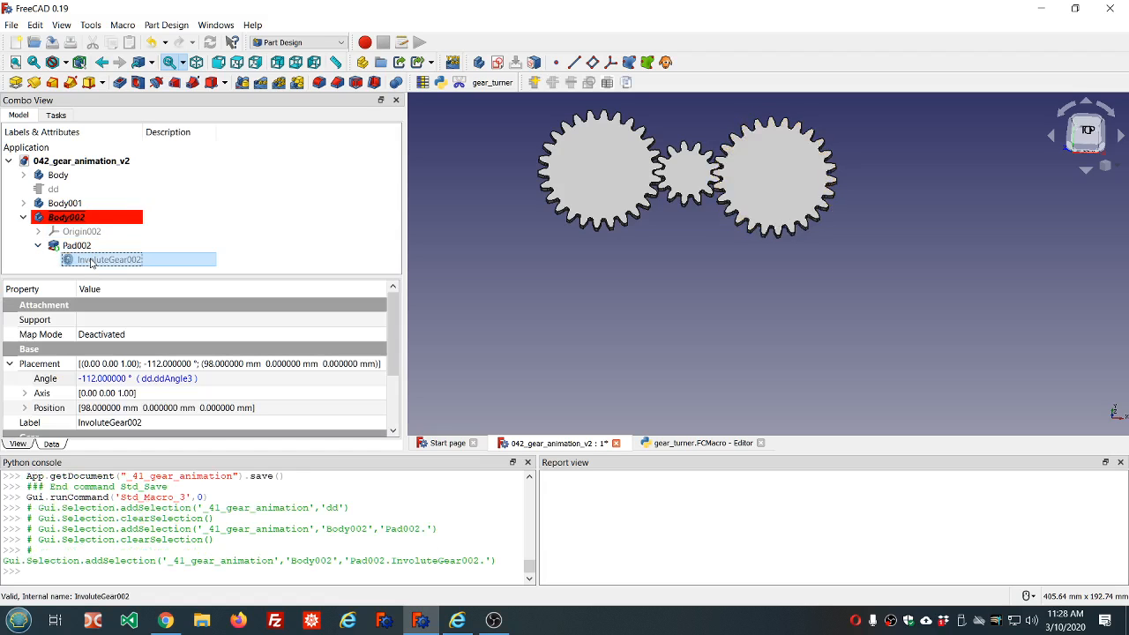
pyautogui.click(68, 219)
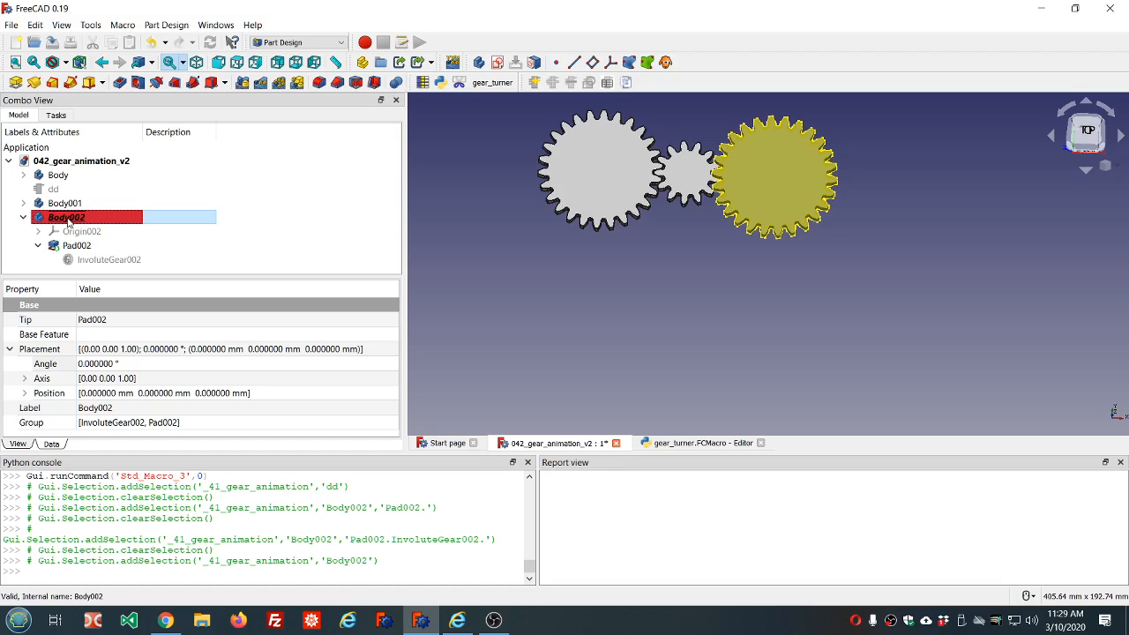
pyautogui.click(87, 261)
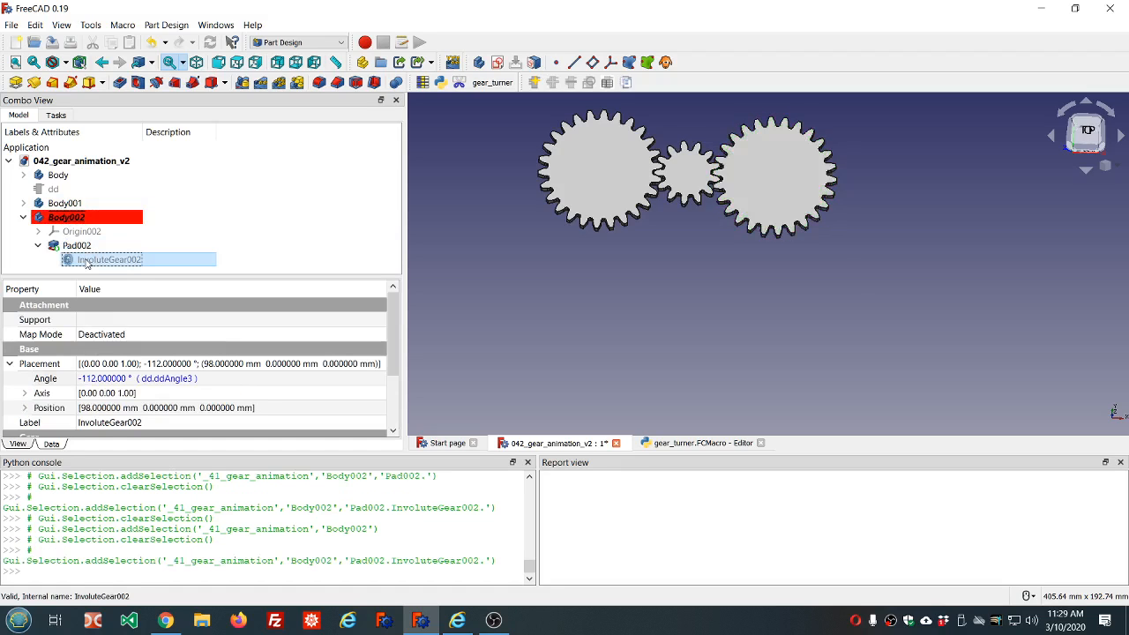
pyautogui.click(224, 382)
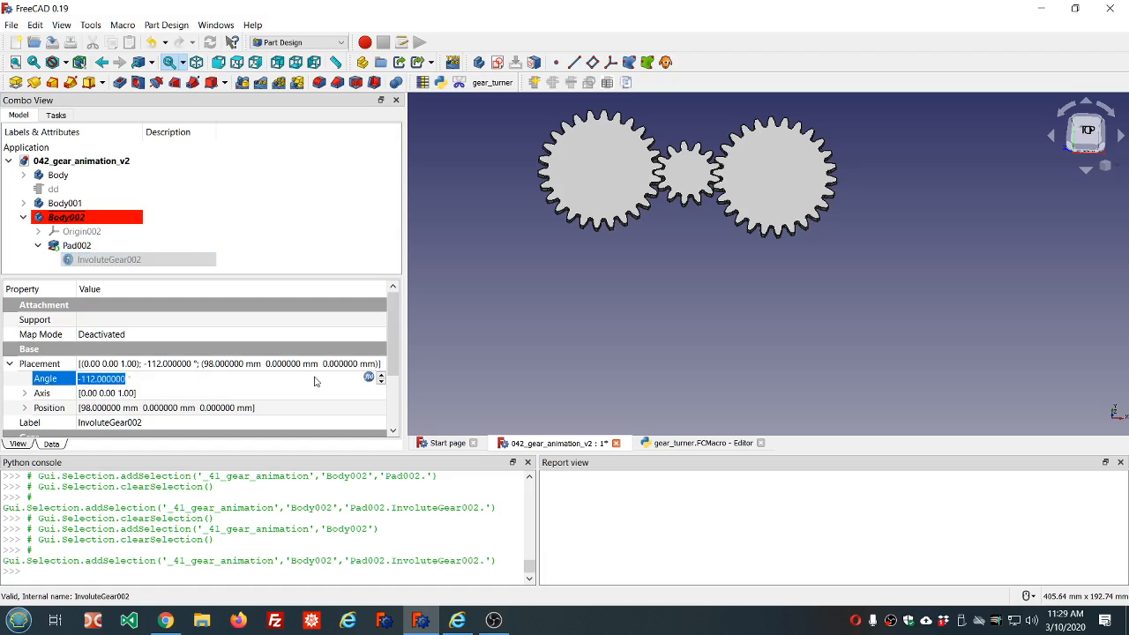
pyautogui.click(369, 379)
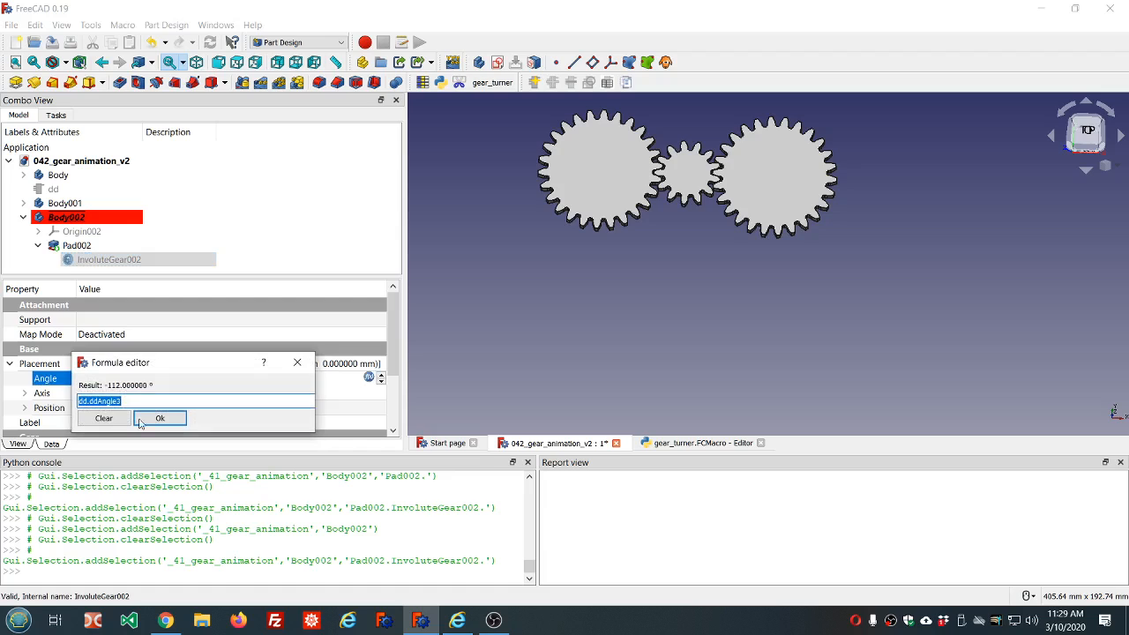
pyautogui.click(126, 420)
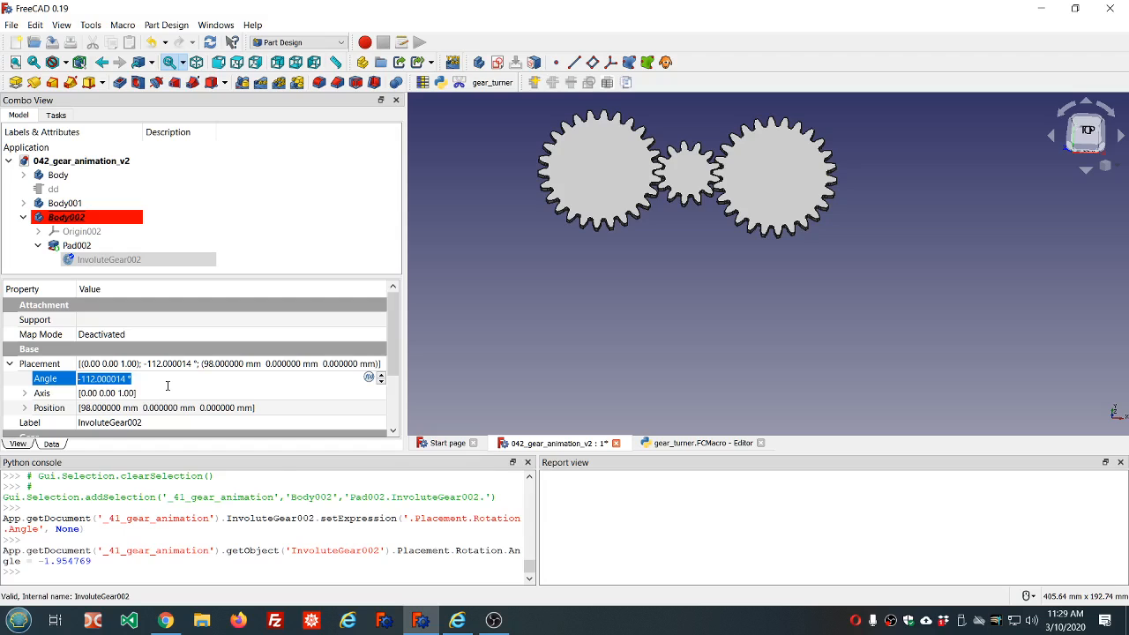
pyautogui.write('0')
pyautogui.press('Return')
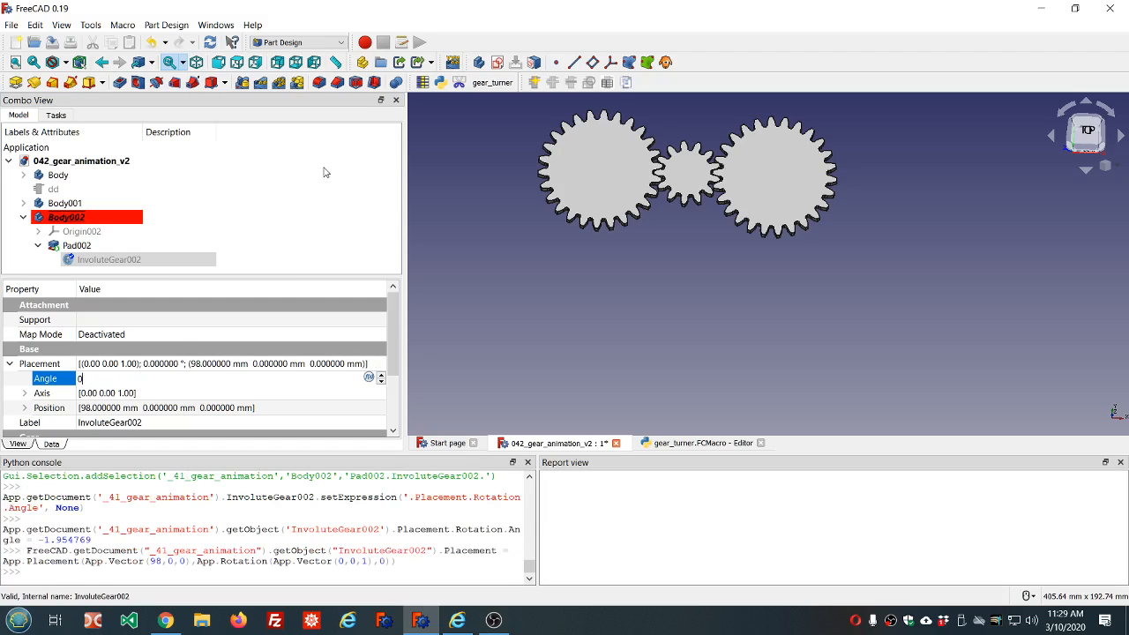
pyautogui.click(324, 172)
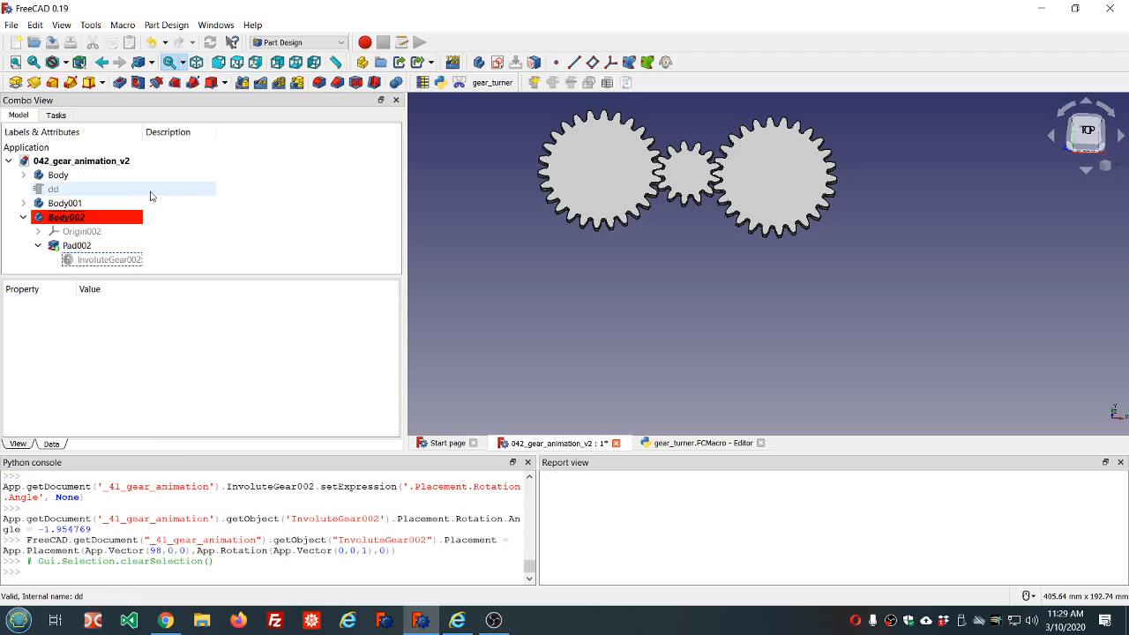
# Clear the dd.ddAngle2 expression from InvoluteGear001's placement angle in Body001 and set the angle to 0
pyautogui.click(76, 204)
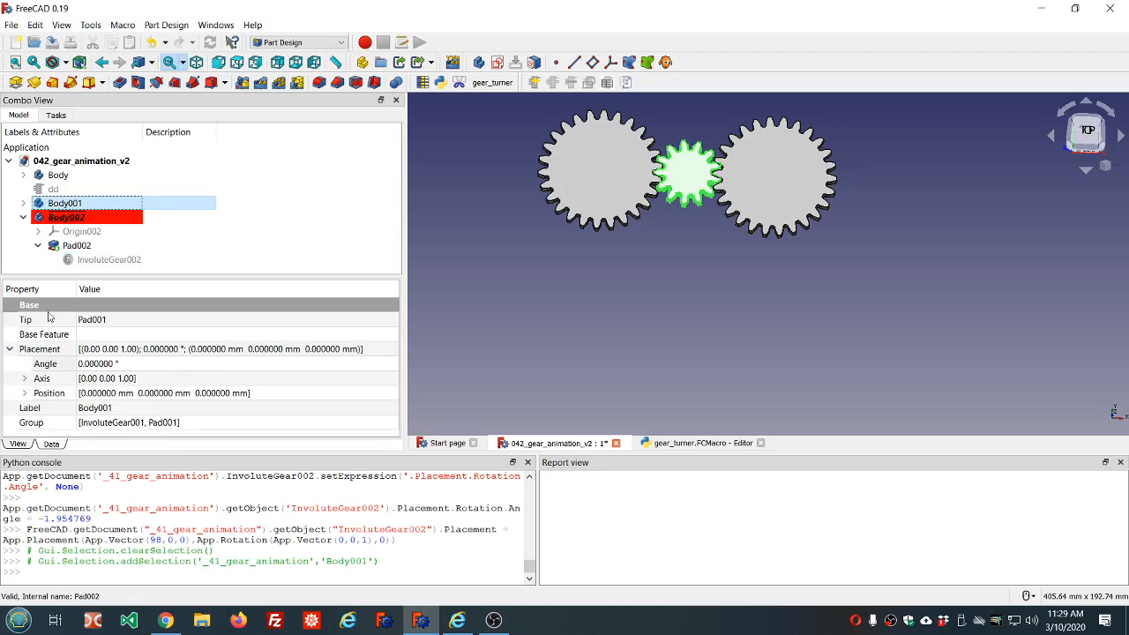
pyautogui.click(24, 203)
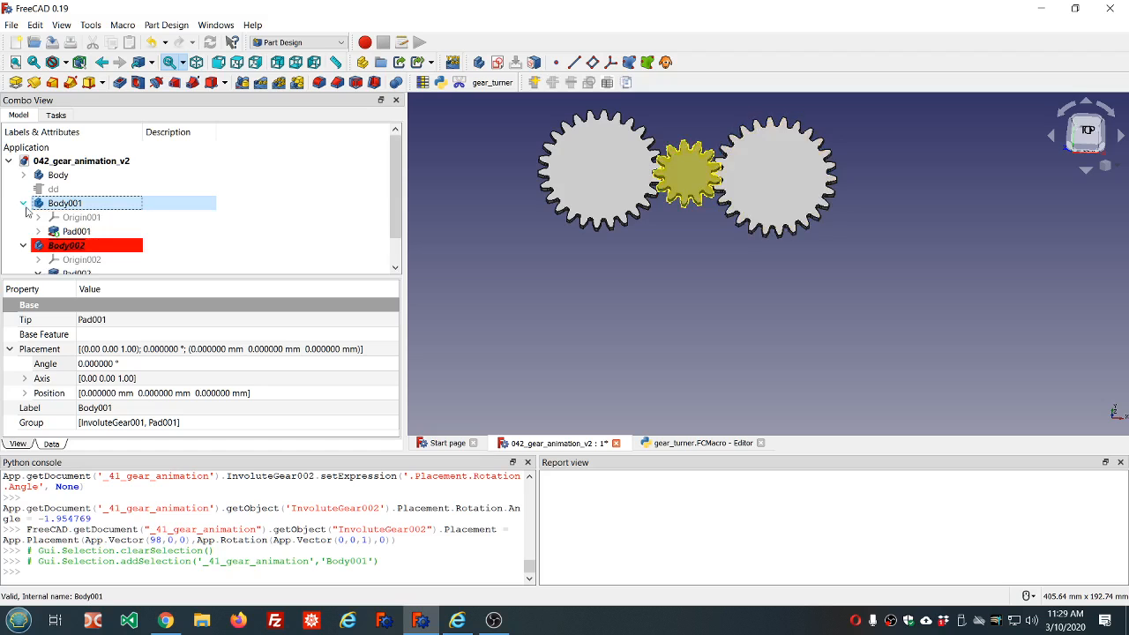
pyautogui.click(38, 231)
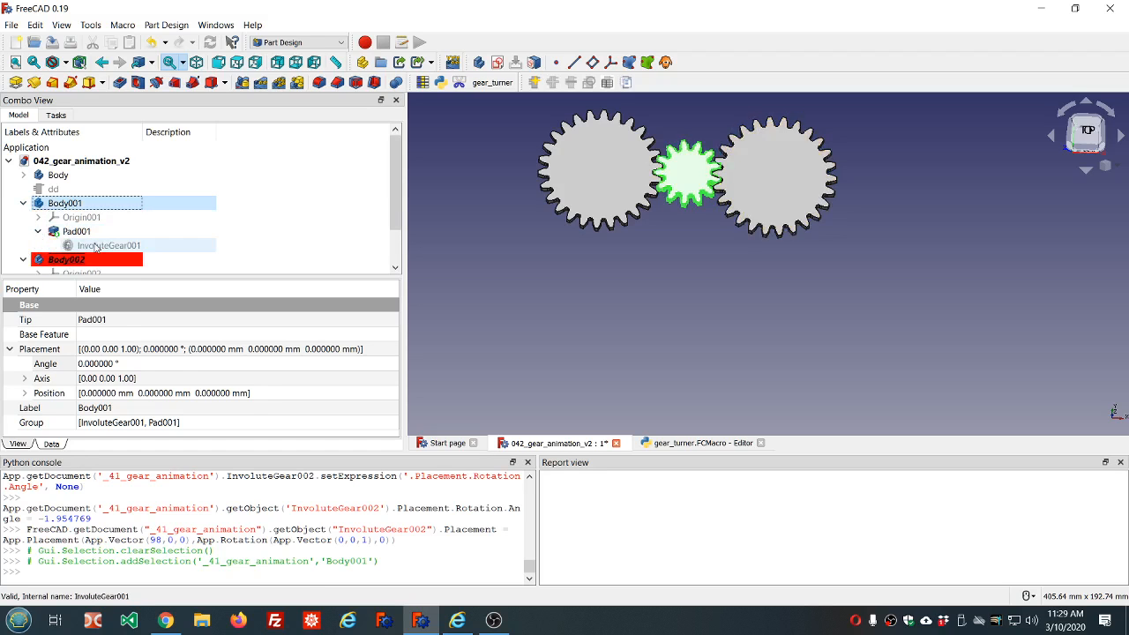
pyautogui.click(108, 246)
pyautogui.click(369, 377)
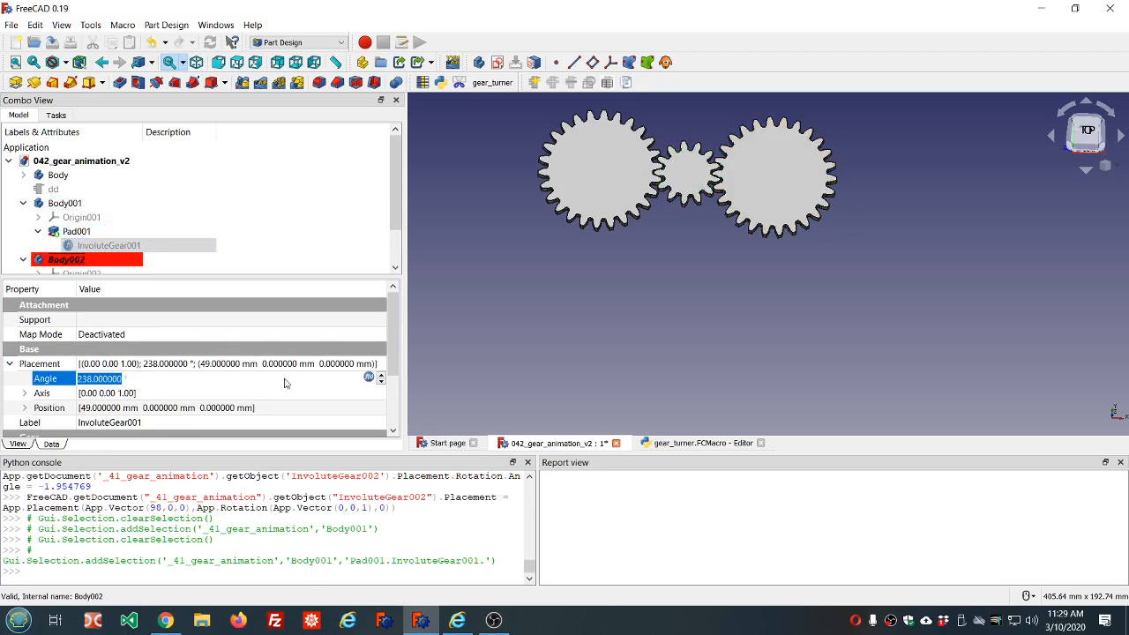
pyautogui.click(369, 377)
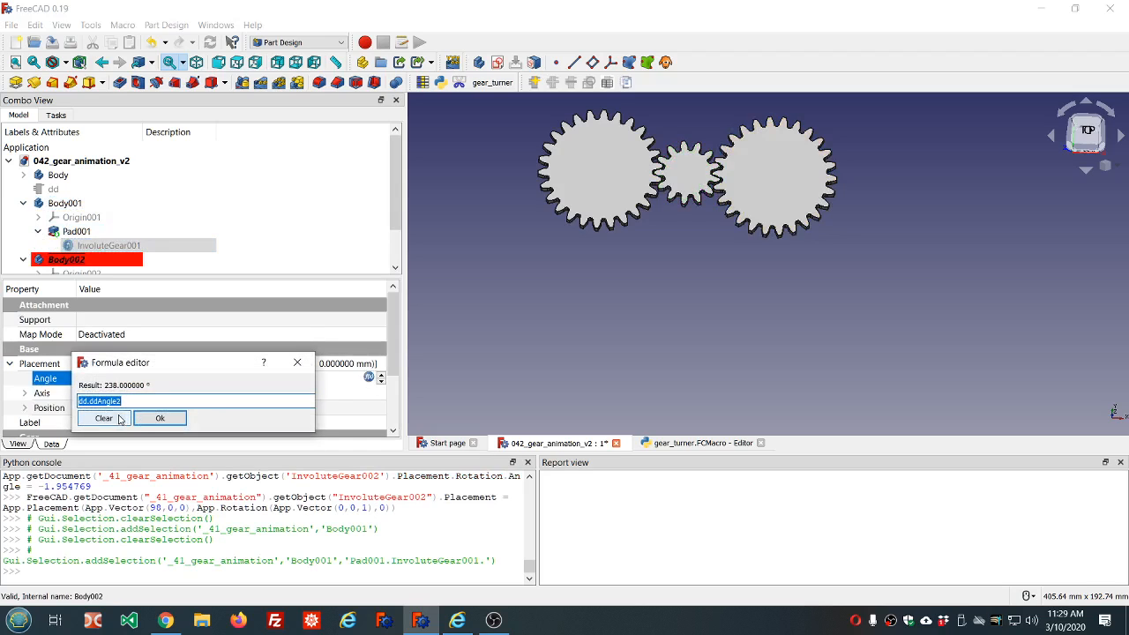
pyautogui.click(104, 418)
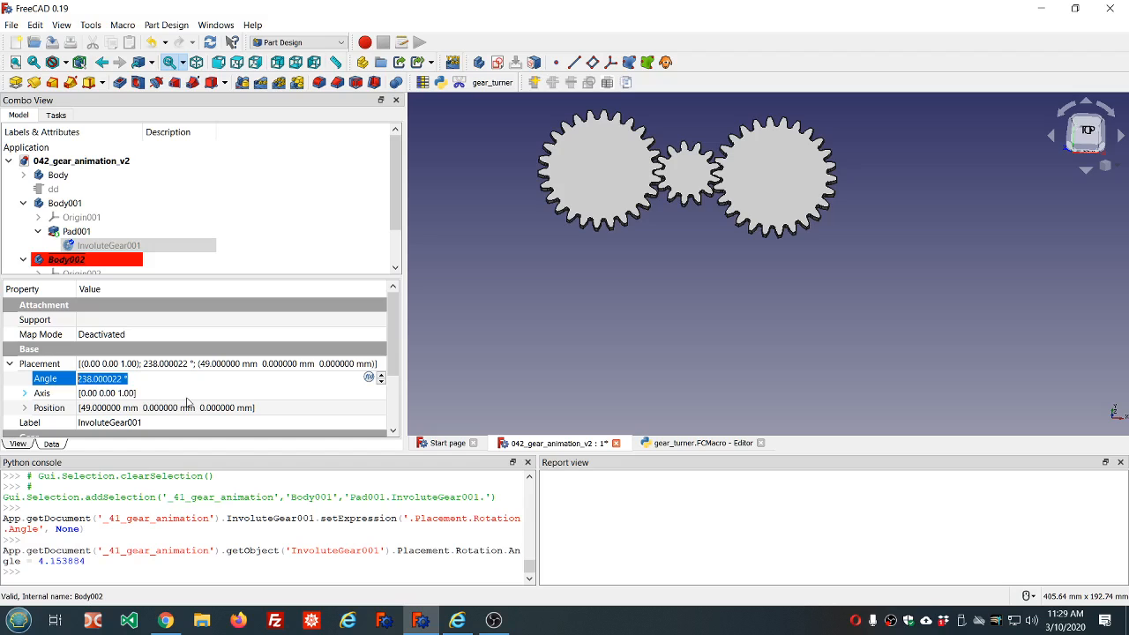
pyautogui.write('0')
pyautogui.click(307, 204)
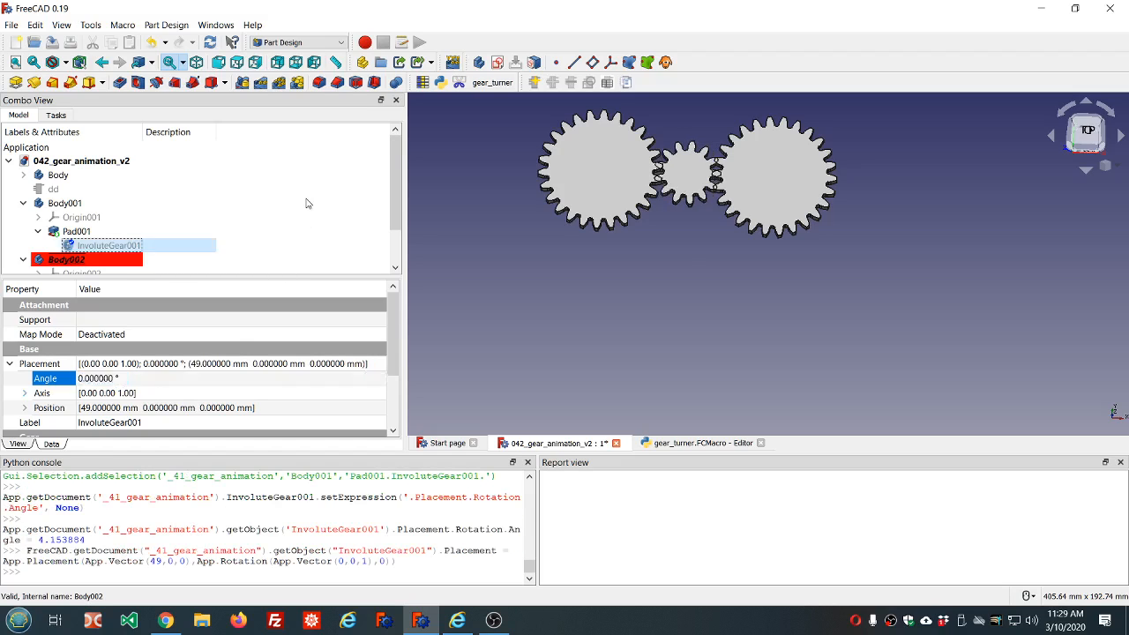
pyautogui.click(307, 203)
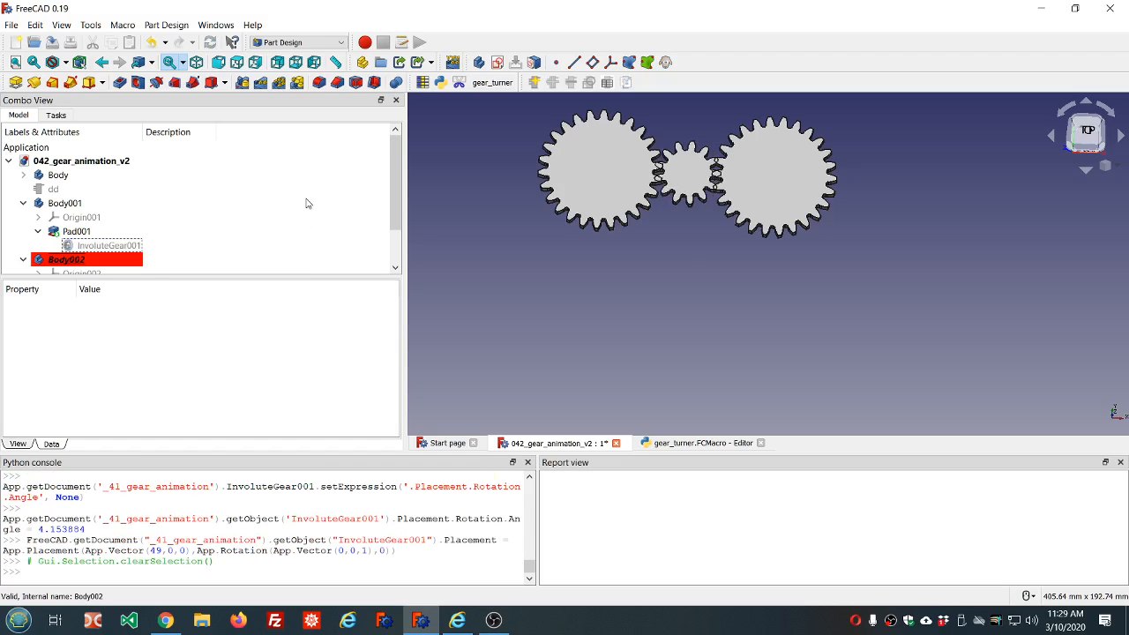
# Clear the dd.ddAngle expression from InvoluteGear's placement angle in Body and set the angle to 0
pyautogui.click(66, 177)
pyautogui.click(23, 175)
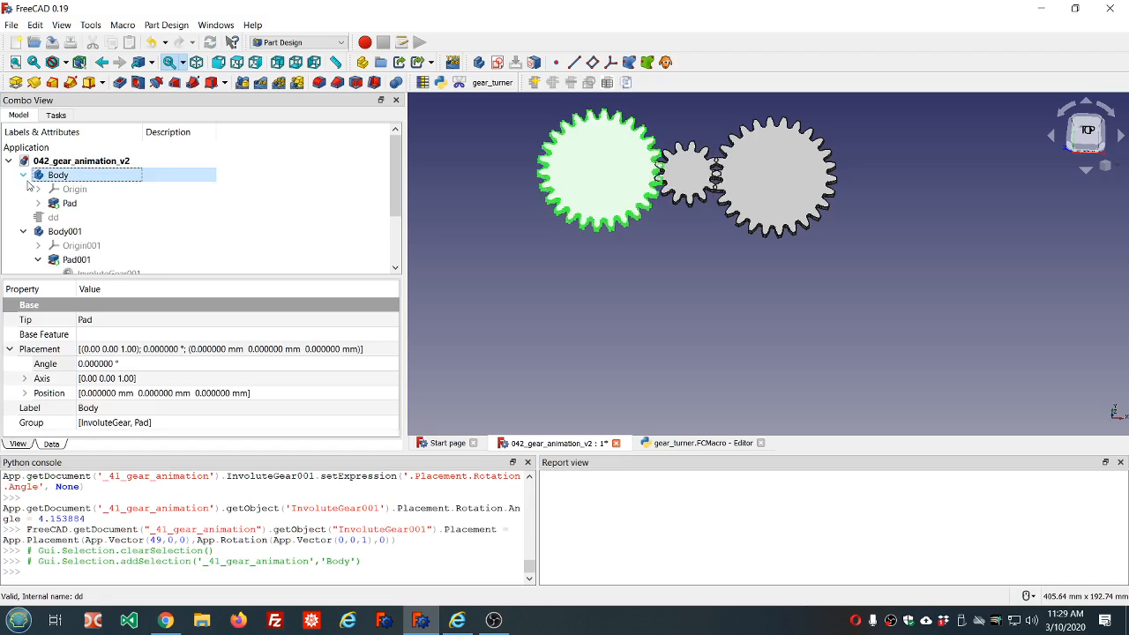
pyautogui.click(38, 203)
pyautogui.click(99, 217)
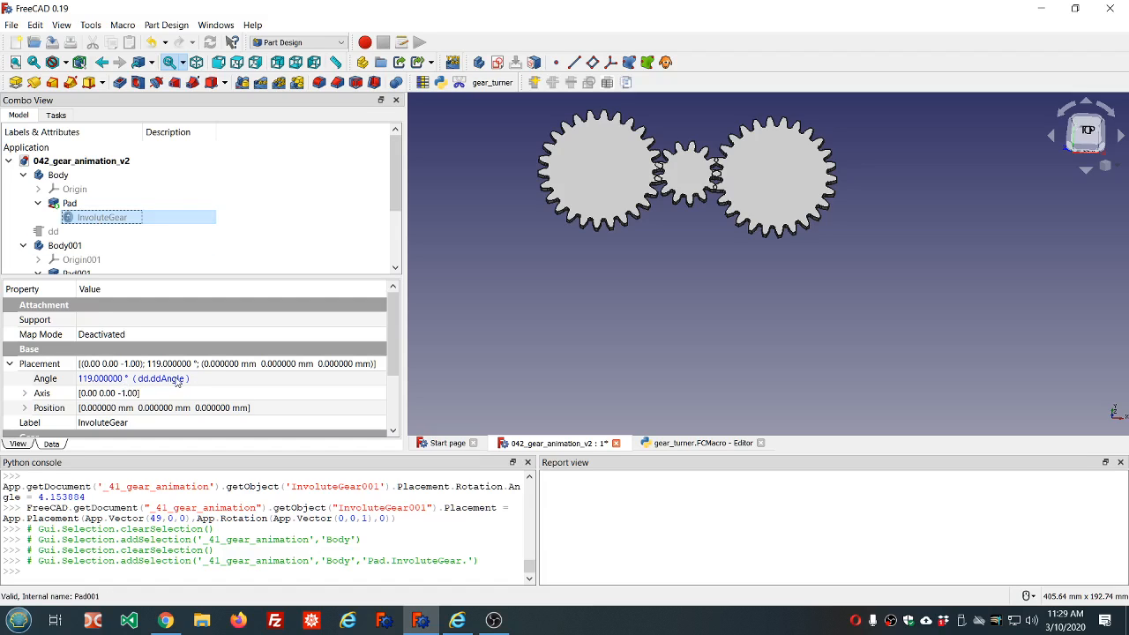
pyautogui.click(214, 379)
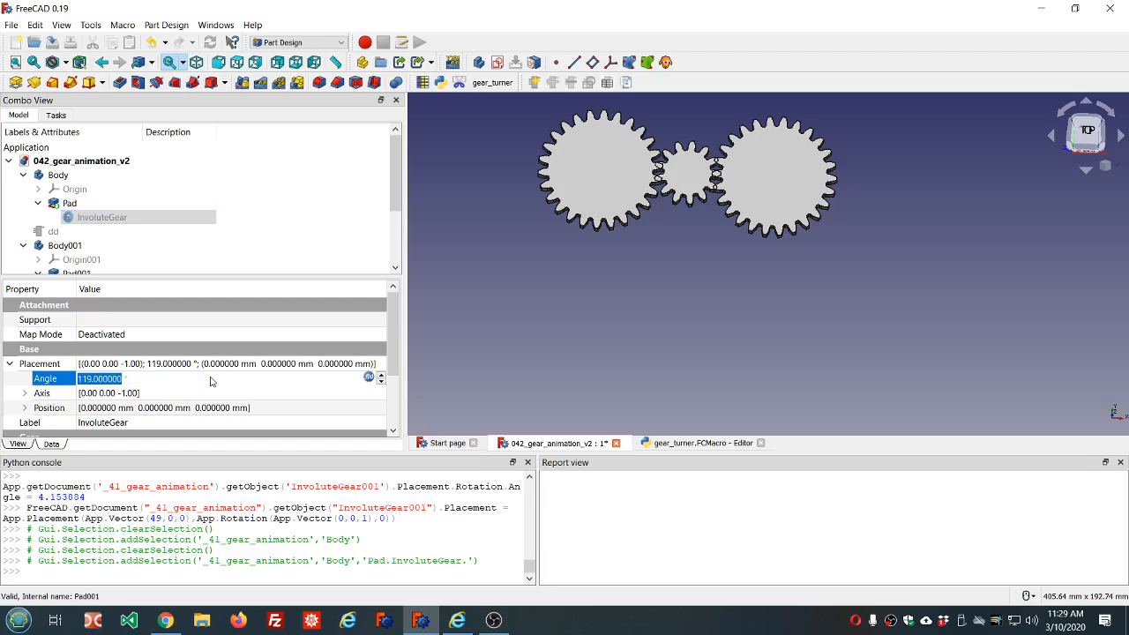
pyautogui.click(369, 376)
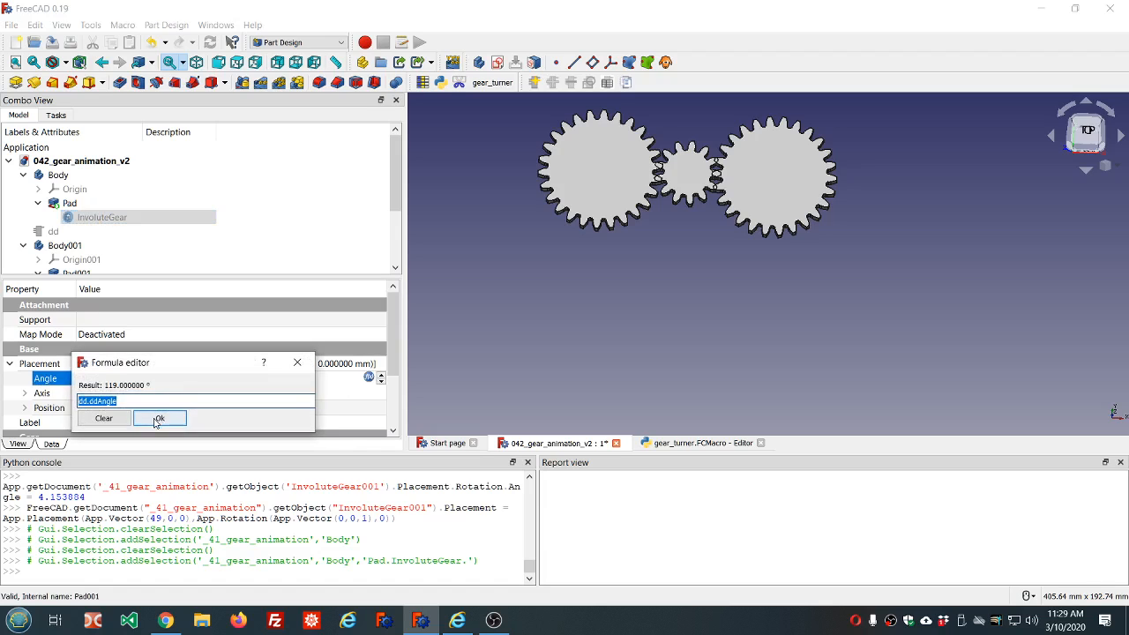
pyautogui.click(107, 417)
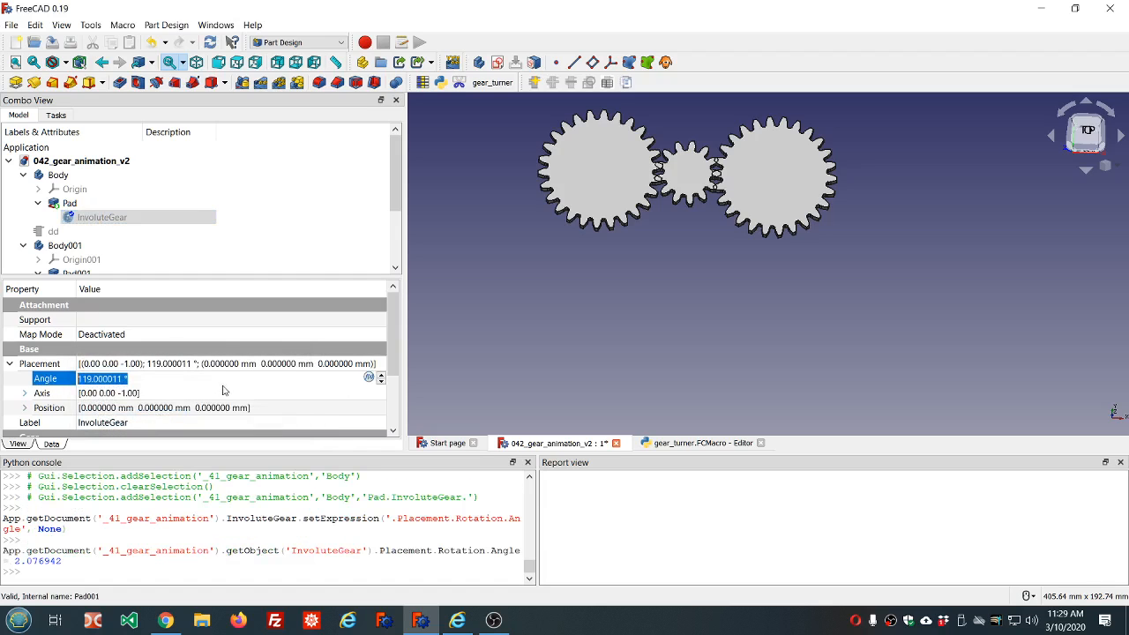
pyautogui.write('0')
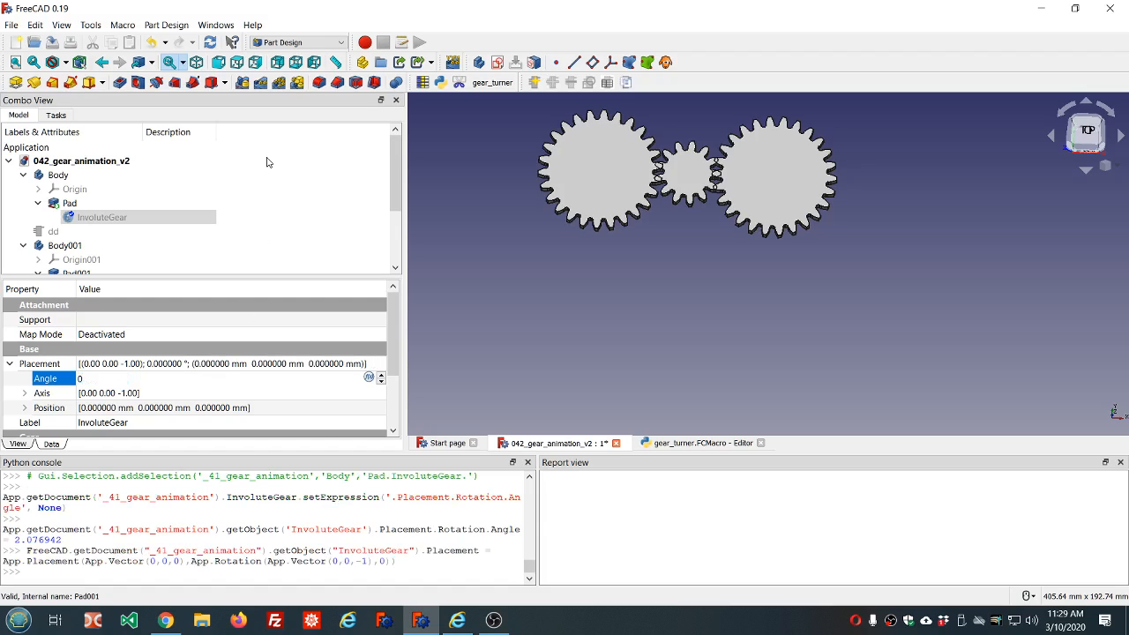
pyautogui.click(268, 162)
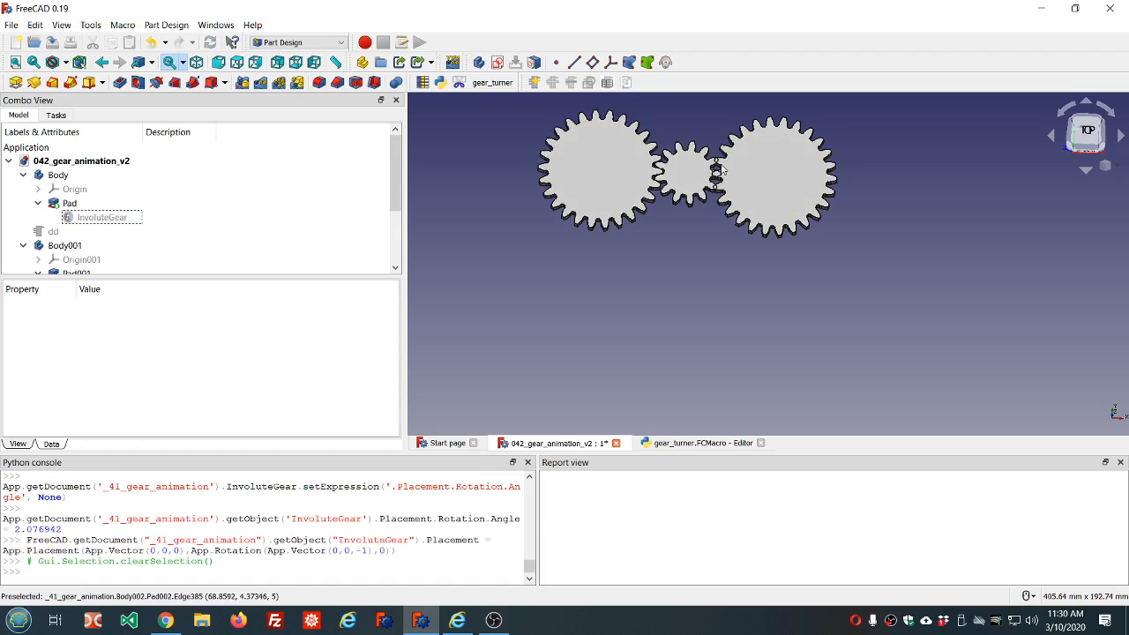
# Bind the placement angle of Body to the expression dd.ddAngle
pyautogui.click(95, 176)
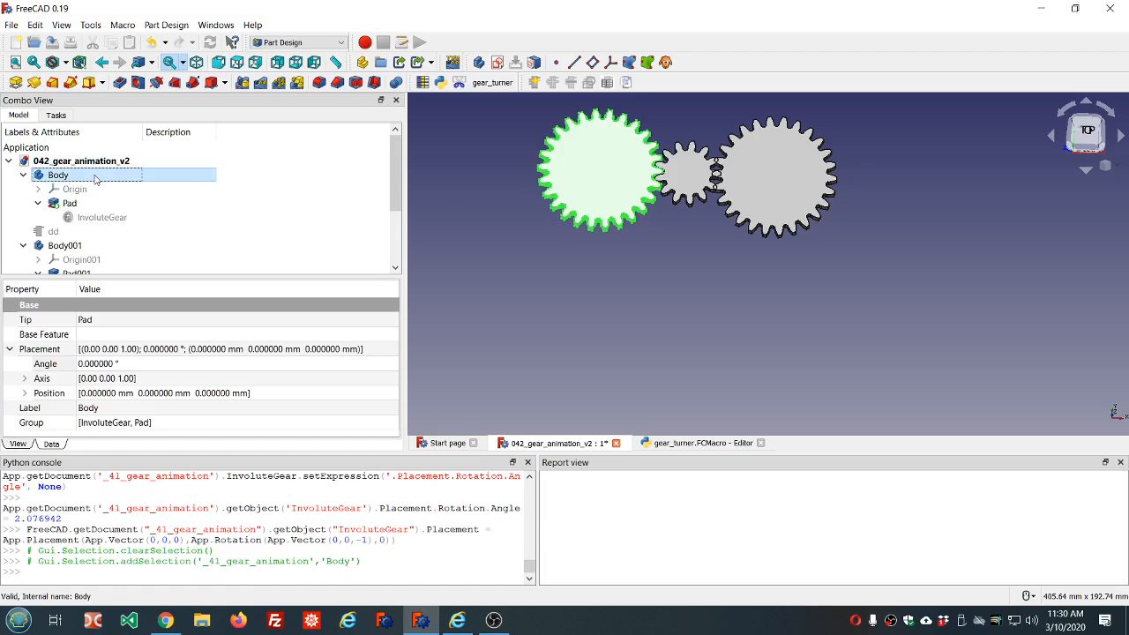
pyautogui.click(139, 362)
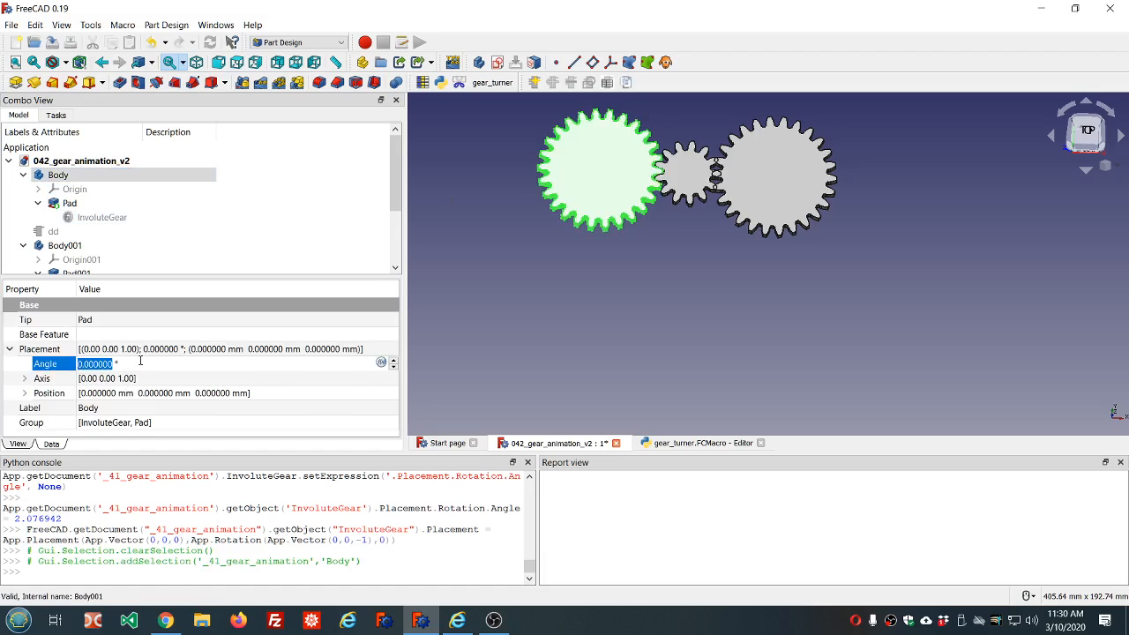
pyautogui.write('=dd.dd')
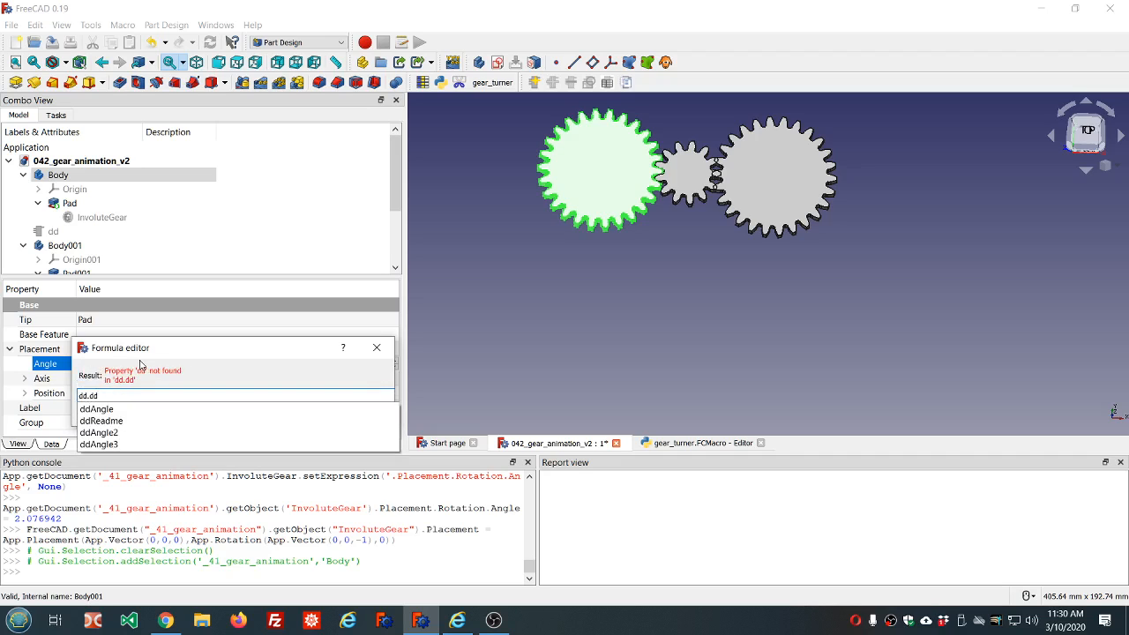
pyautogui.press('Down')
pyautogui.press('Return')
pyautogui.press('Return')
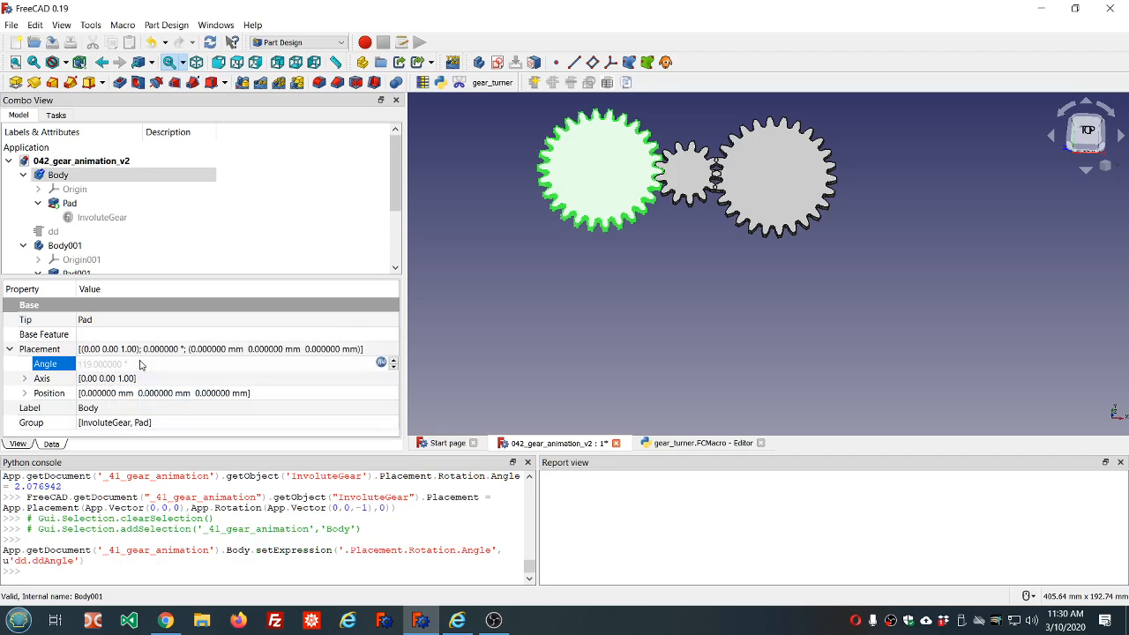
# Bind the placement angle of Body001 to the expression dd.ddAngle2
pyautogui.click(73, 245)
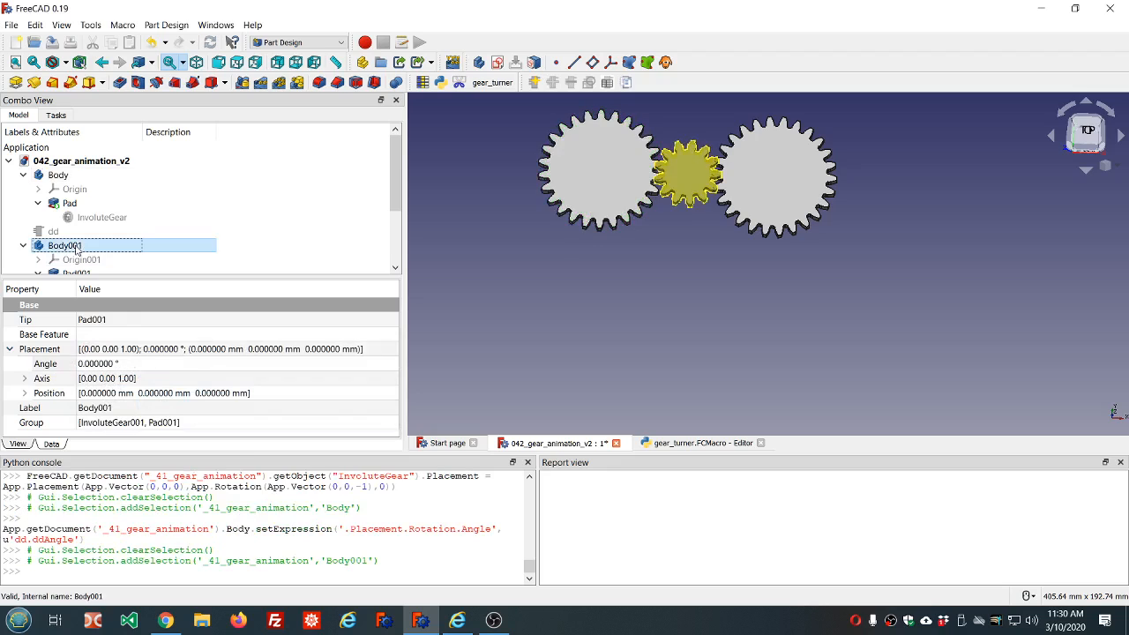
pyautogui.click(145, 364)
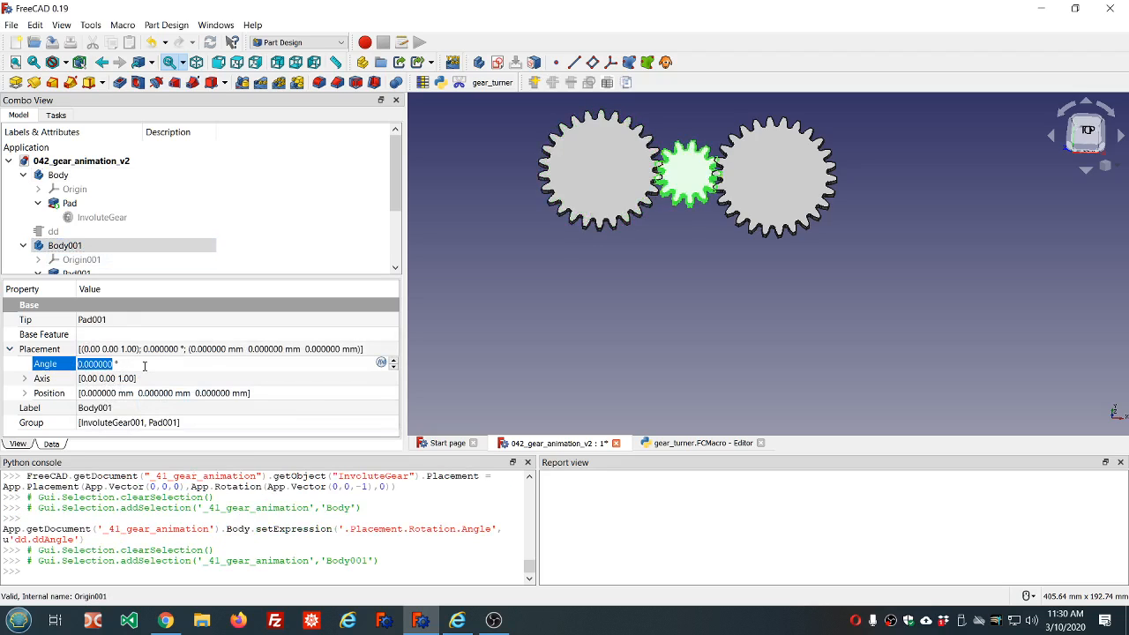
pyautogui.press('=')
pyautogui.write('dd.dd')
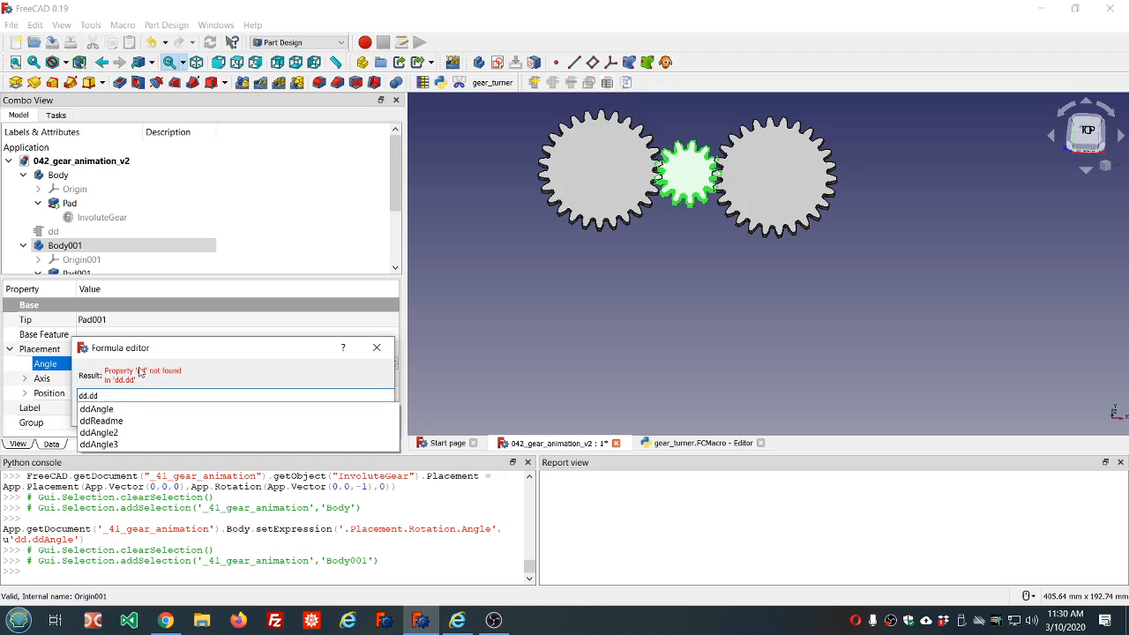
pyautogui.click(107, 434)
pyautogui.click(157, 408)
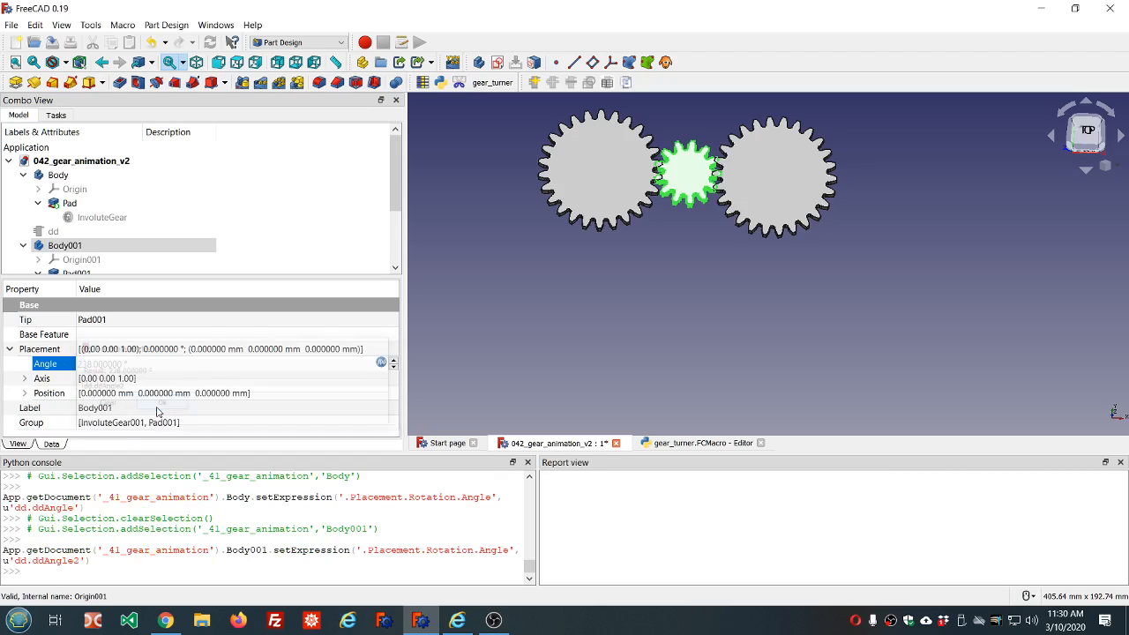
# Bind the placement angle of Body002 to the expression dd.ddAngle3
pyautogui.scroll(-2, 88, 249)
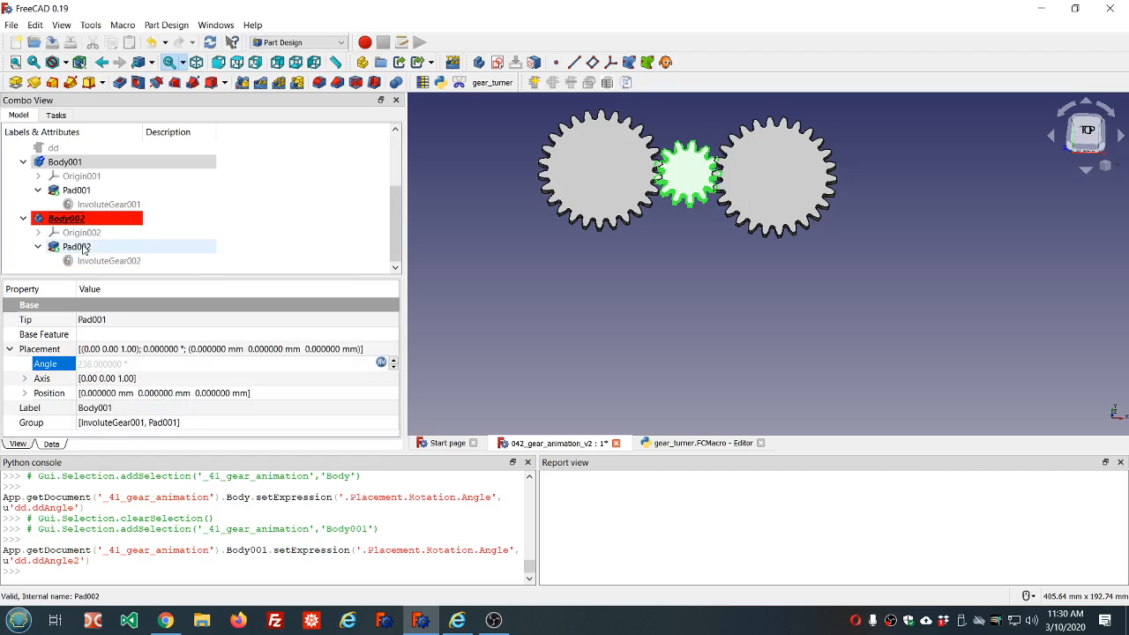
pyautogui.click(84, 248)
pyautogui.click(77, 219)
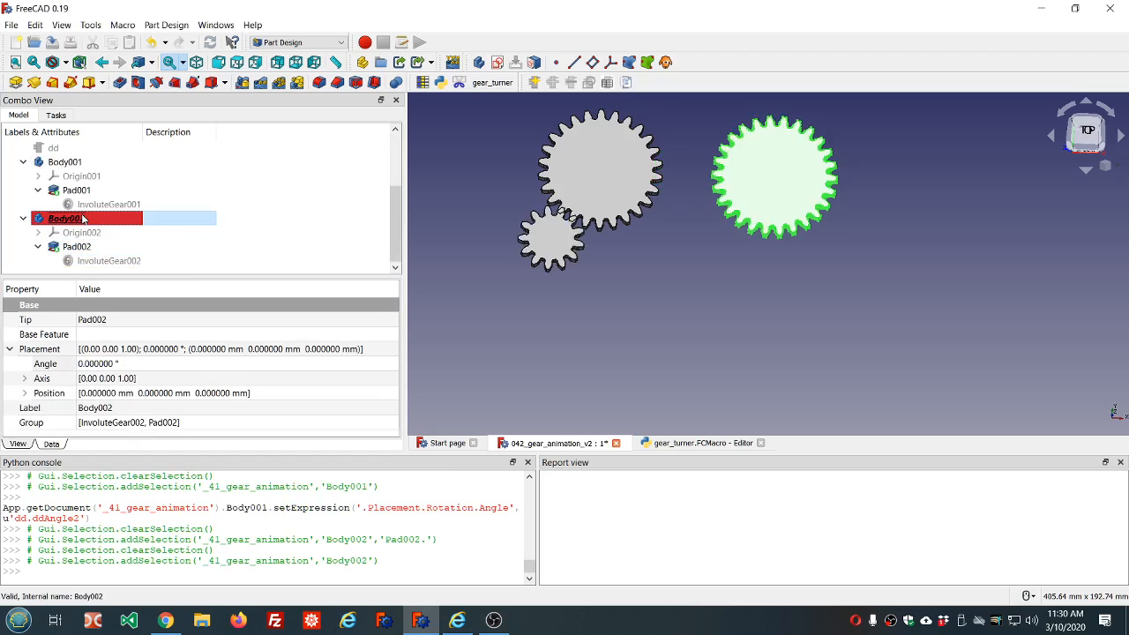
pyautogui.click(163, 364)
pyautogui.press('=')
pyautogui.write('dd.ddAngle3')
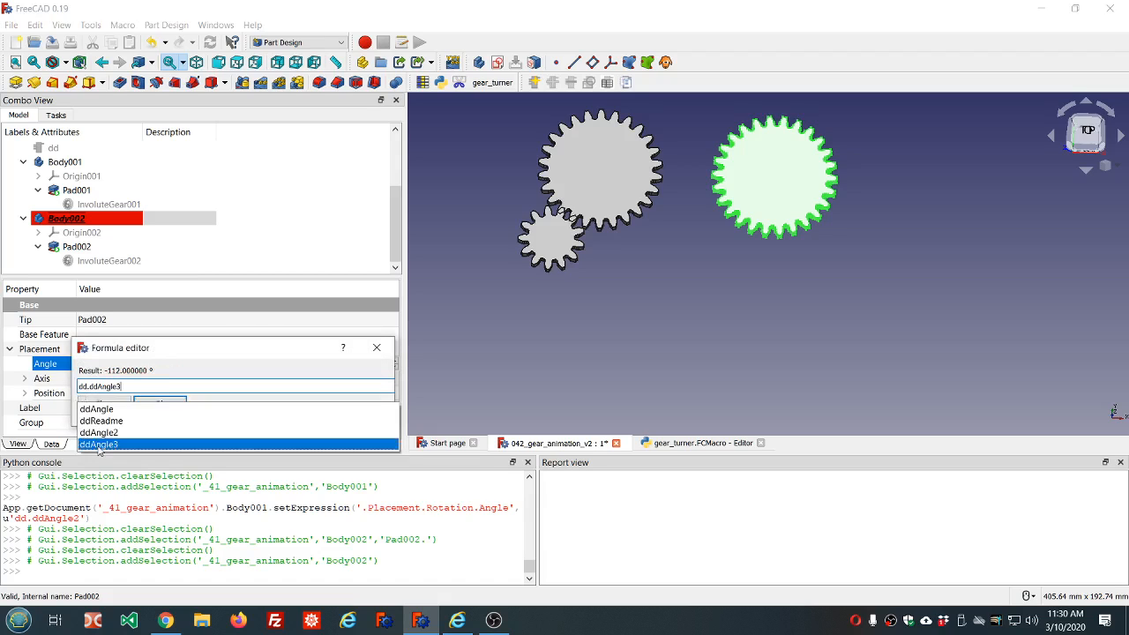
pyautogui.click(99, 445)
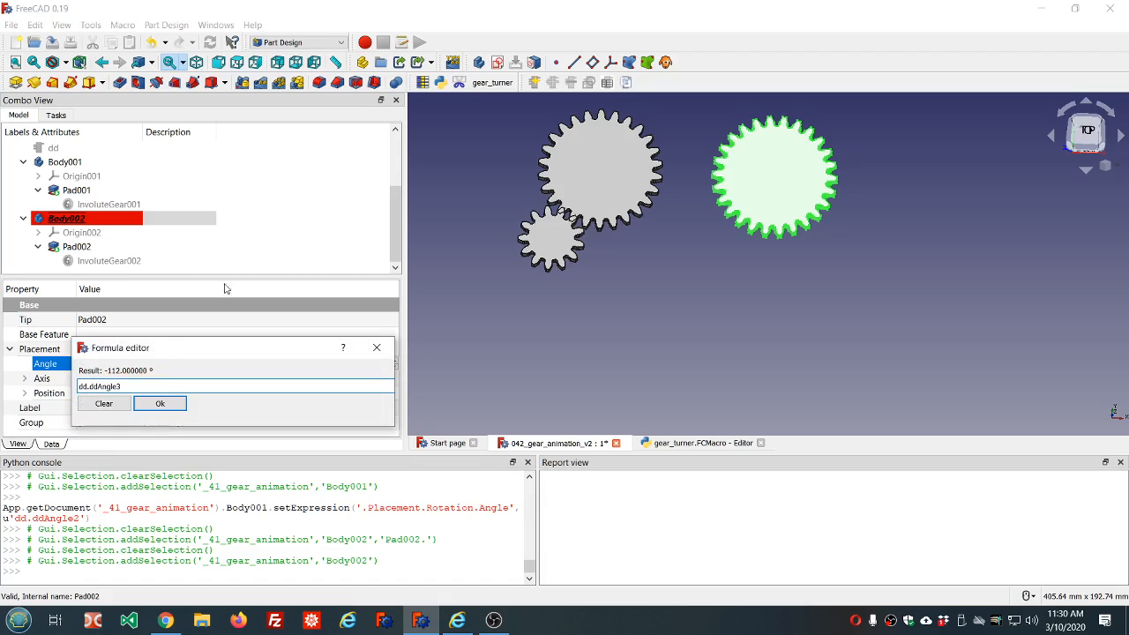
pyautogui.click(161, 404)
pyautogui.click(298, 185)
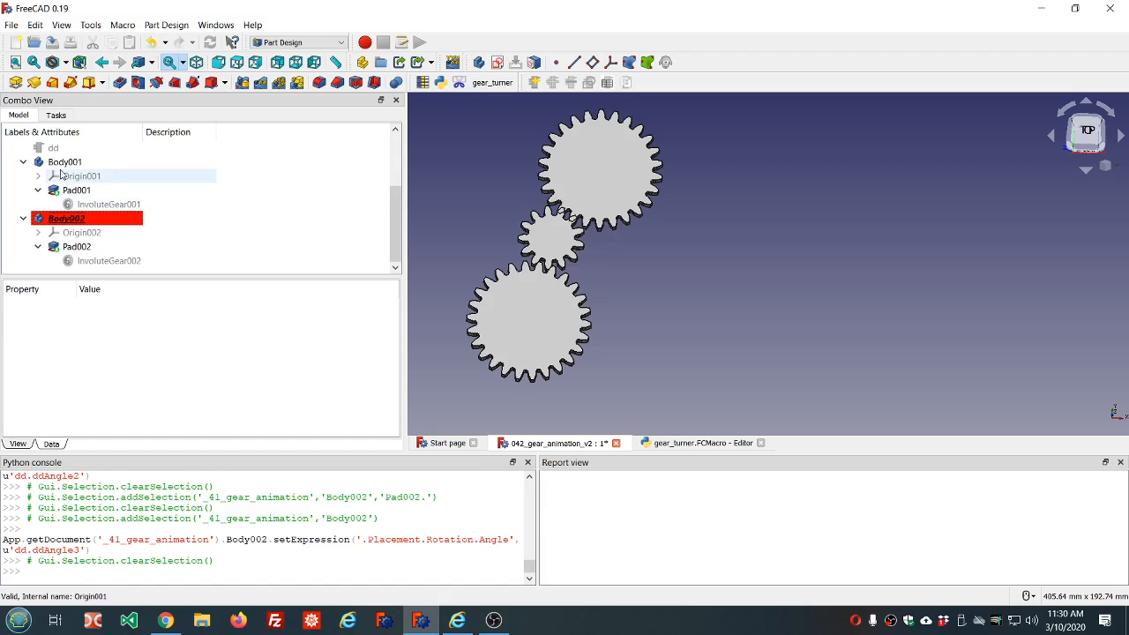
# Review the placement angle expressions of Body001, Body and Body002
pyautogui.click(91, 162)
pyautogui.scroll(2, 92, 163)
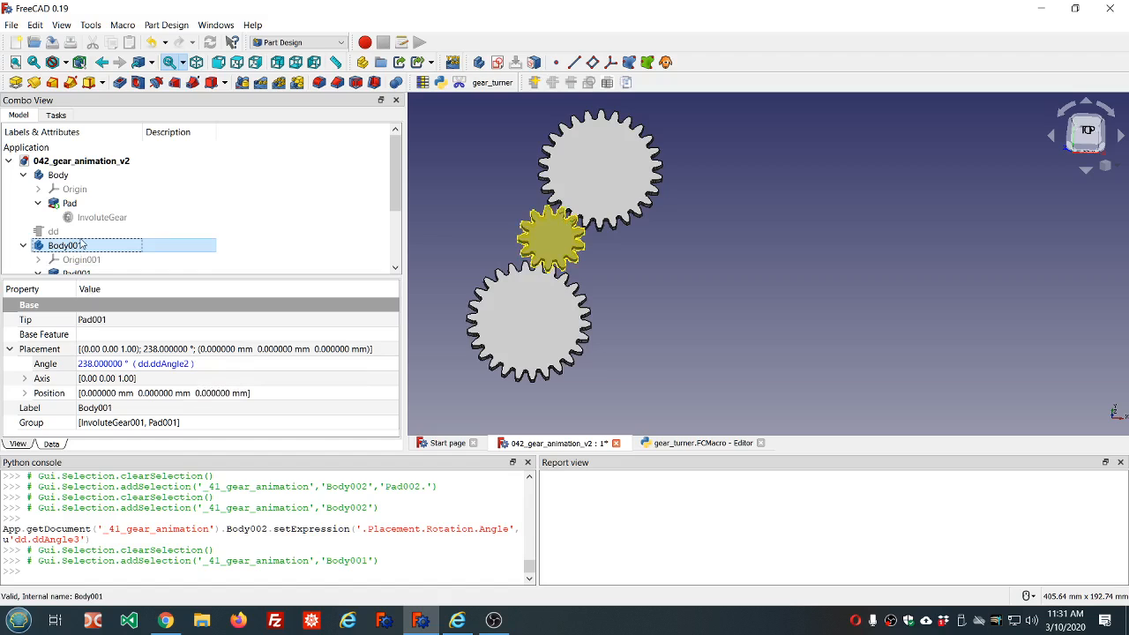
pyautogui.click(71, 175)
pyautogui.scroll(-2, 141, 188)
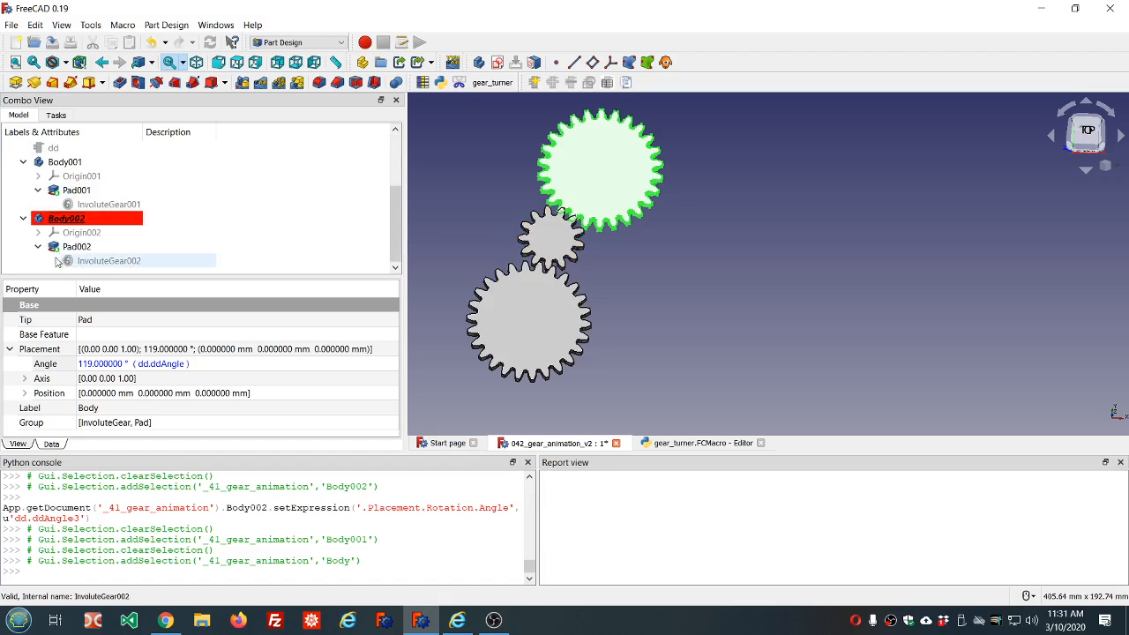
pyautogui.click(69, 226)
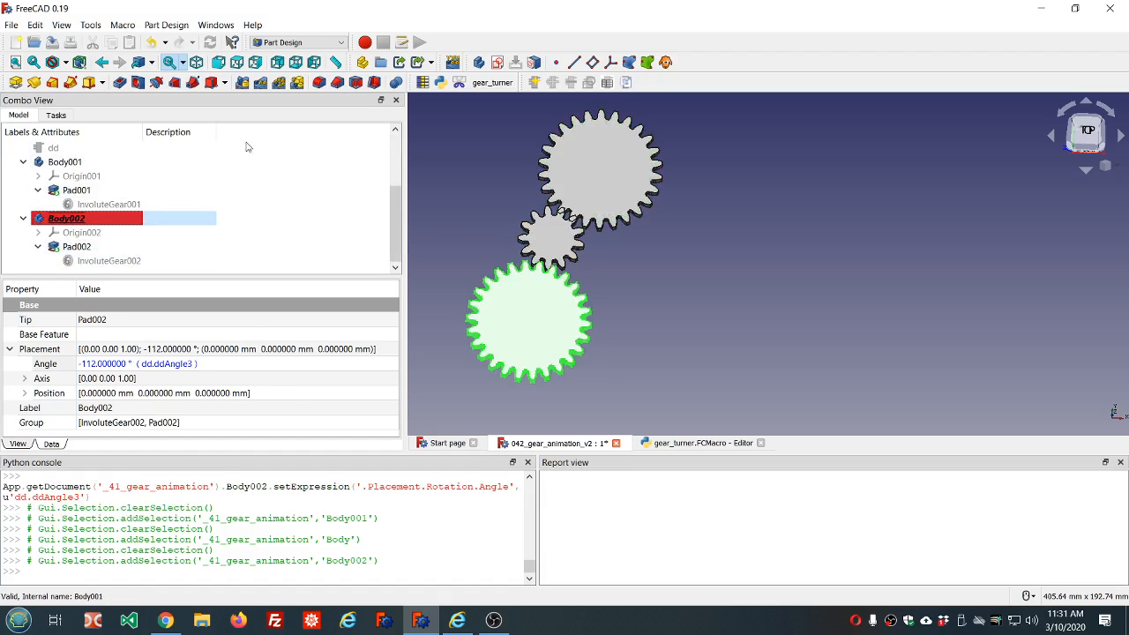
pyautogui.click(236, 178)
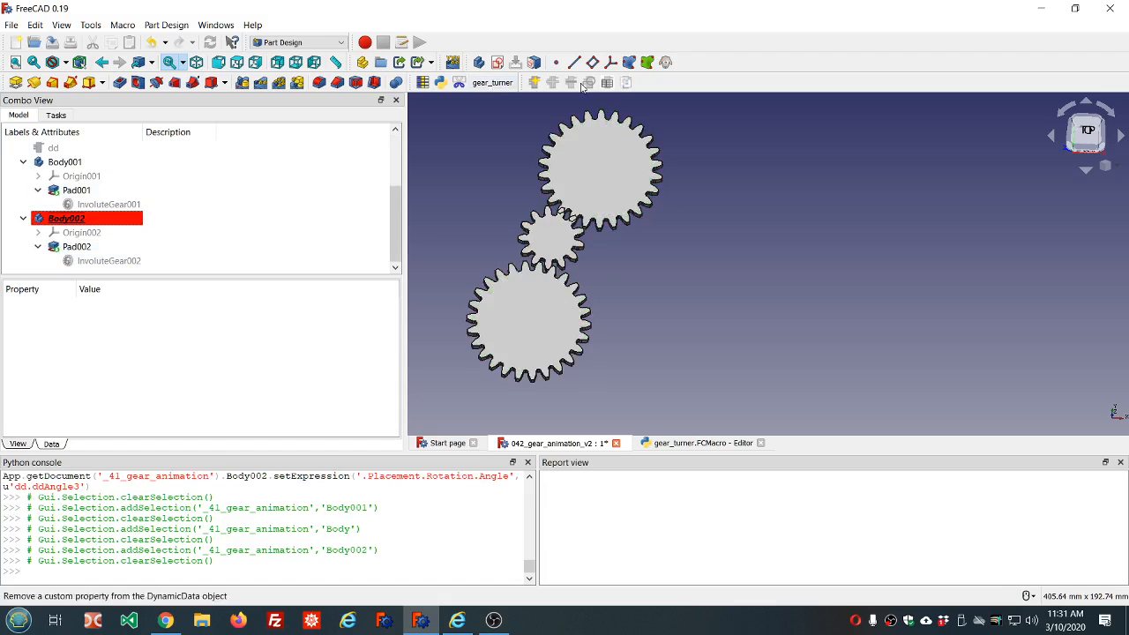
# Set end_angle to 20 in the gear_turner macro and save the macro
pyautogui.click(688, 443)
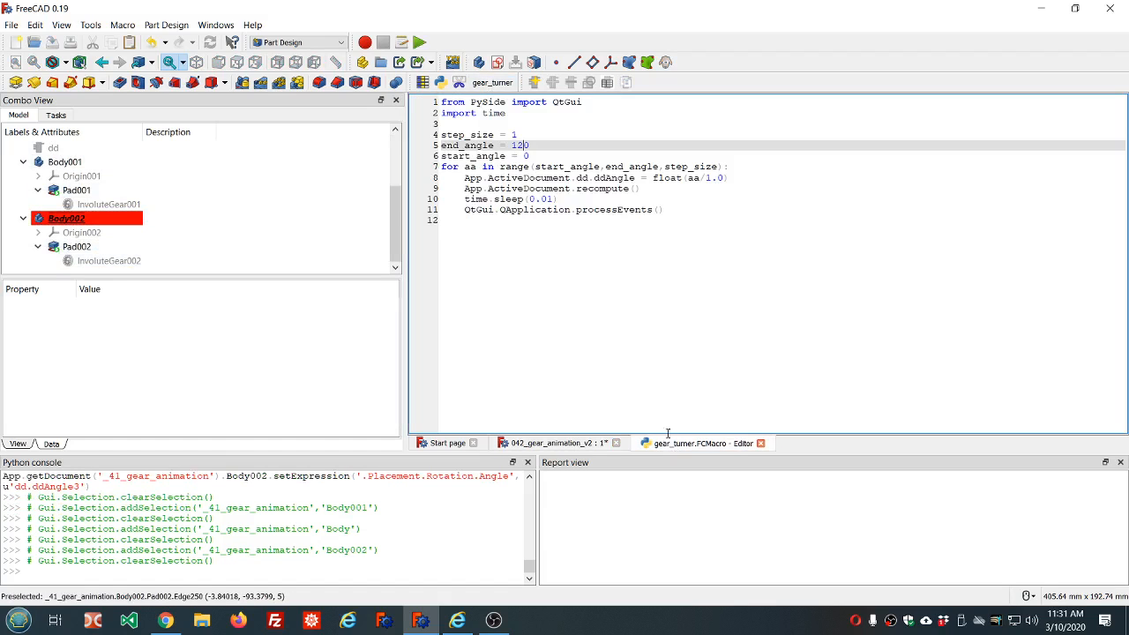
pyautogui.click(516, 145)
pyautogui.press('Delete')
pyautogui.click(51, 46)
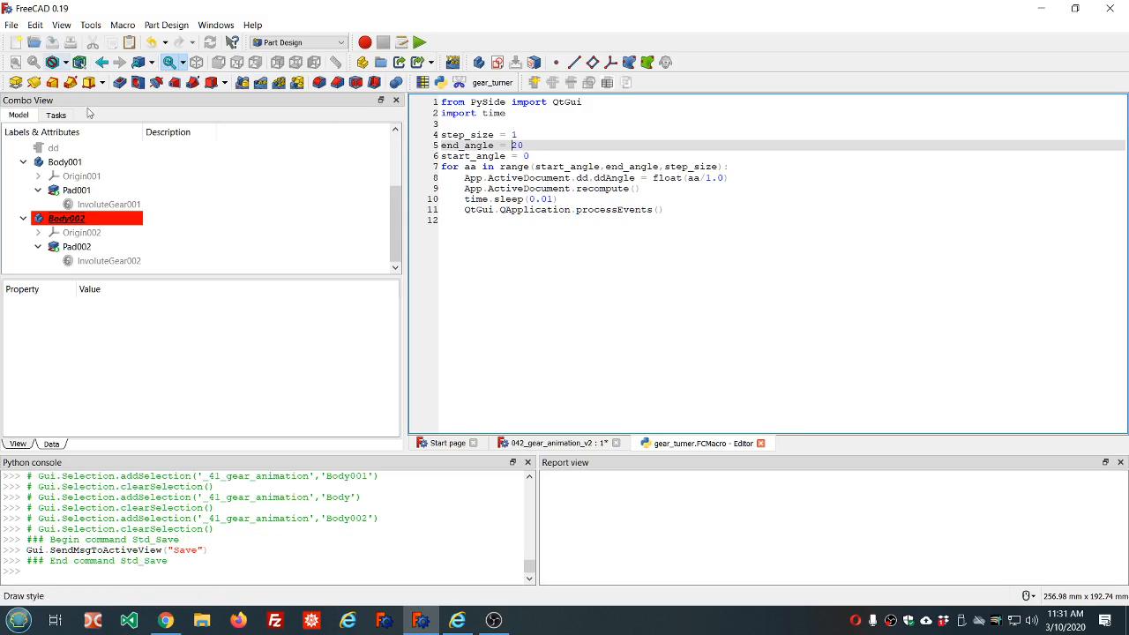
# Run the gear_turner macro on the 042_gear_animation_v2 document
pyautogui.click(545, 443)
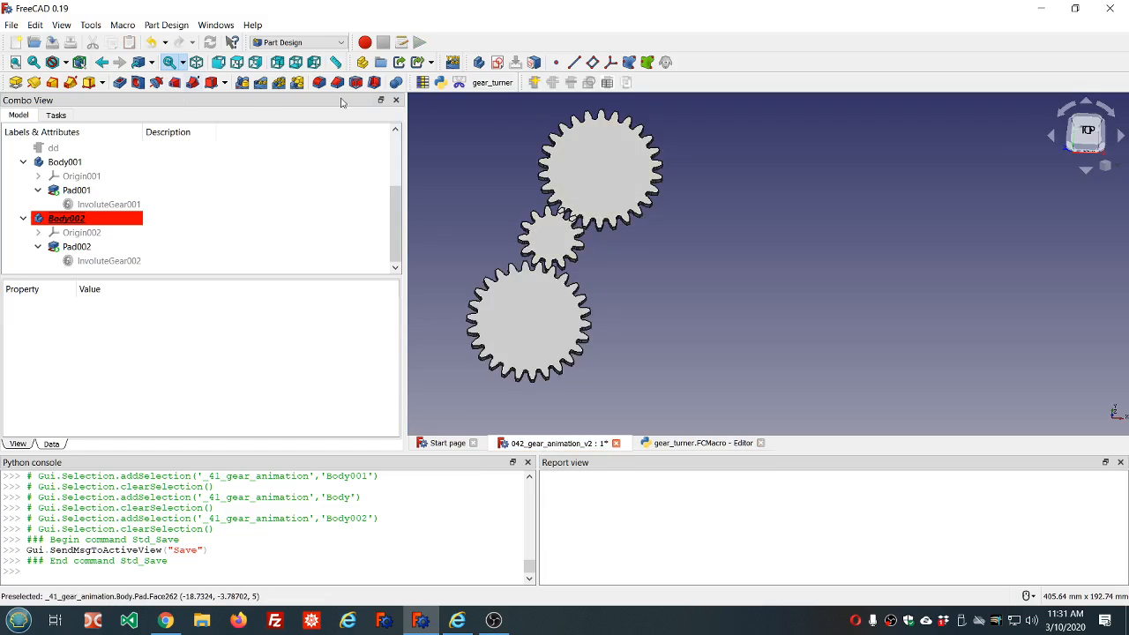
pyautogui.click(492, 83)
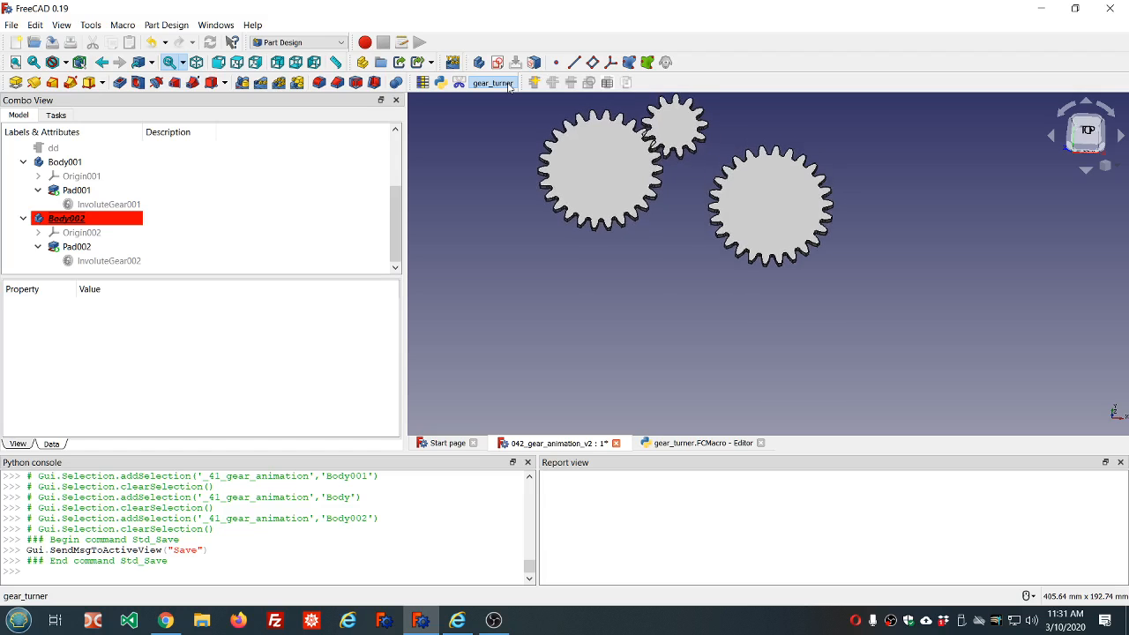
pyautogui.click(492, 83)
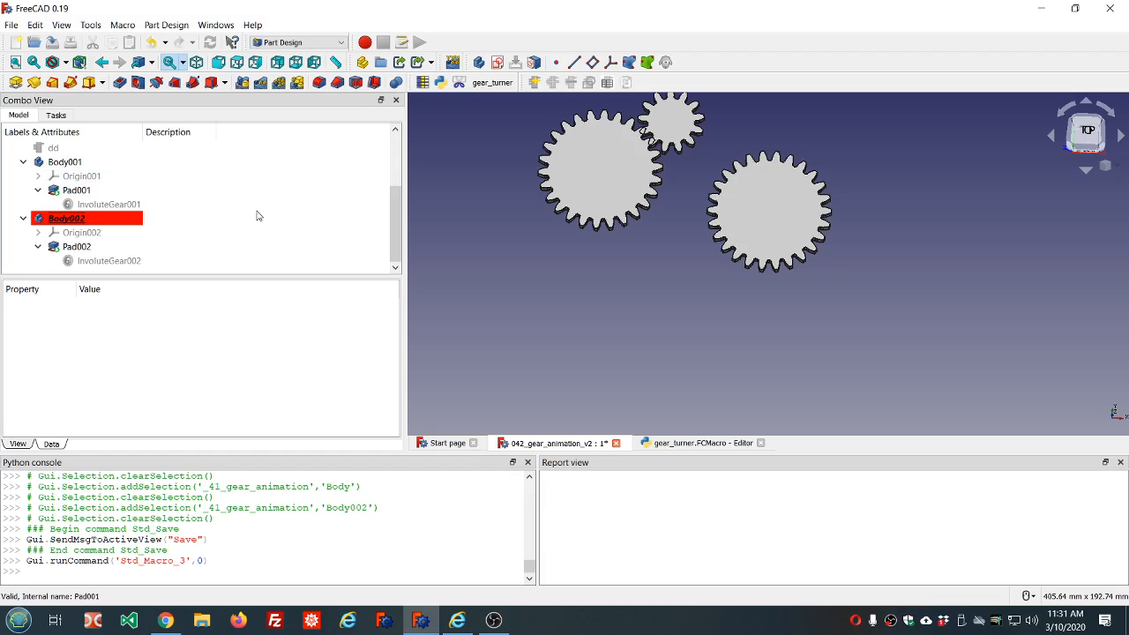
pyautogui.scroll(2, 257, 216)
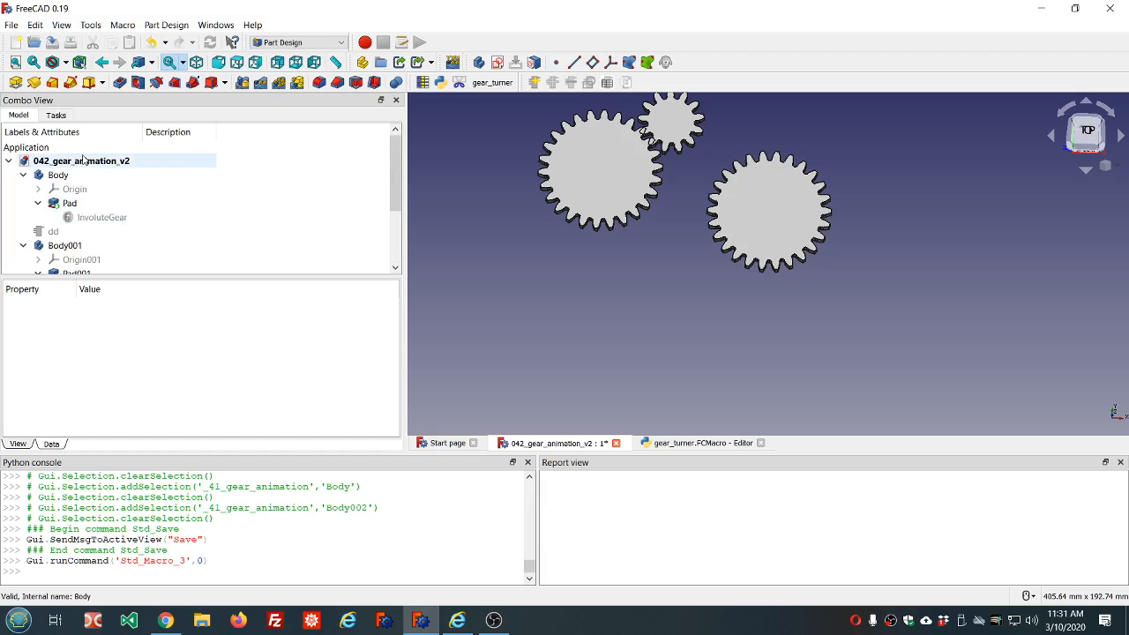
pyautogui.scroll(-2, 317, 169)
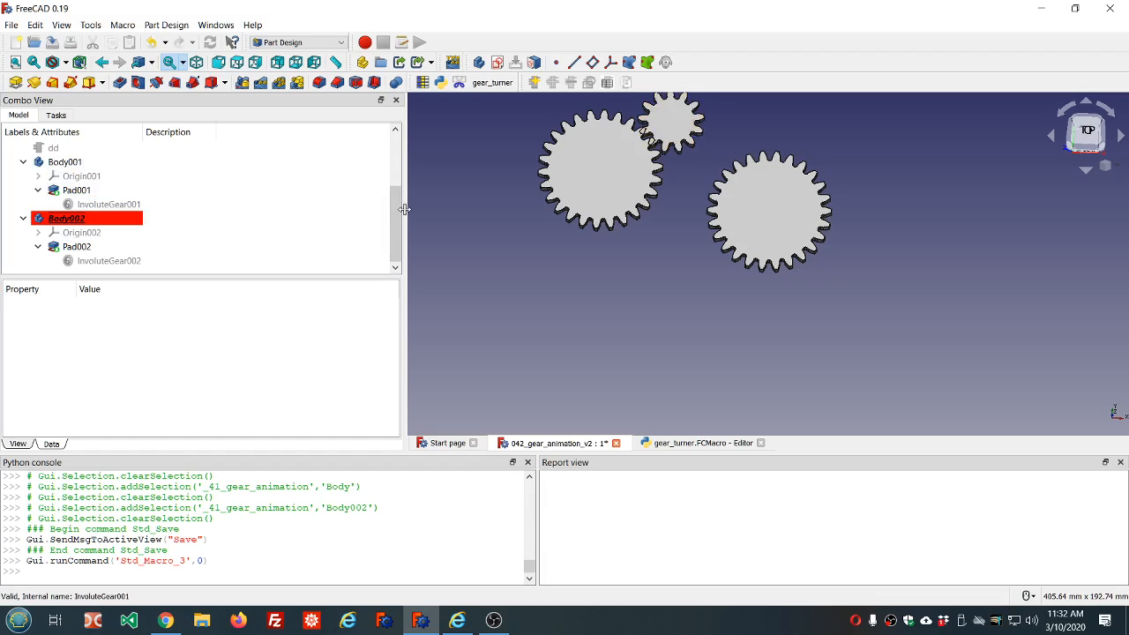
# Create three new part containers in the gear animation document
pyautogui.click(367, 63)
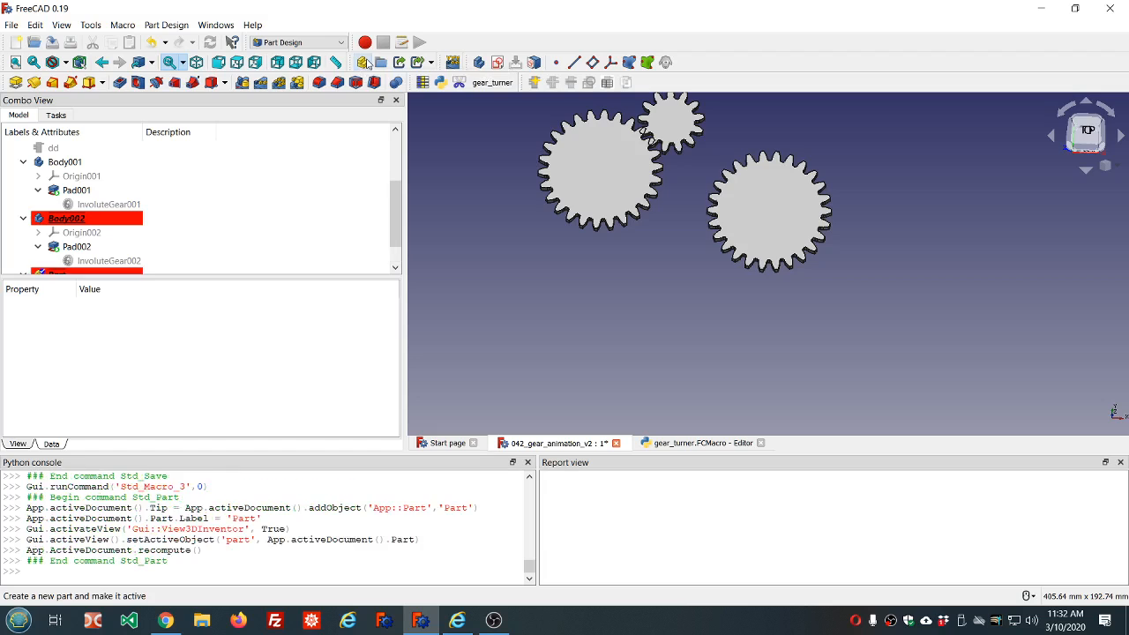
pyautogui.click(367, 63)
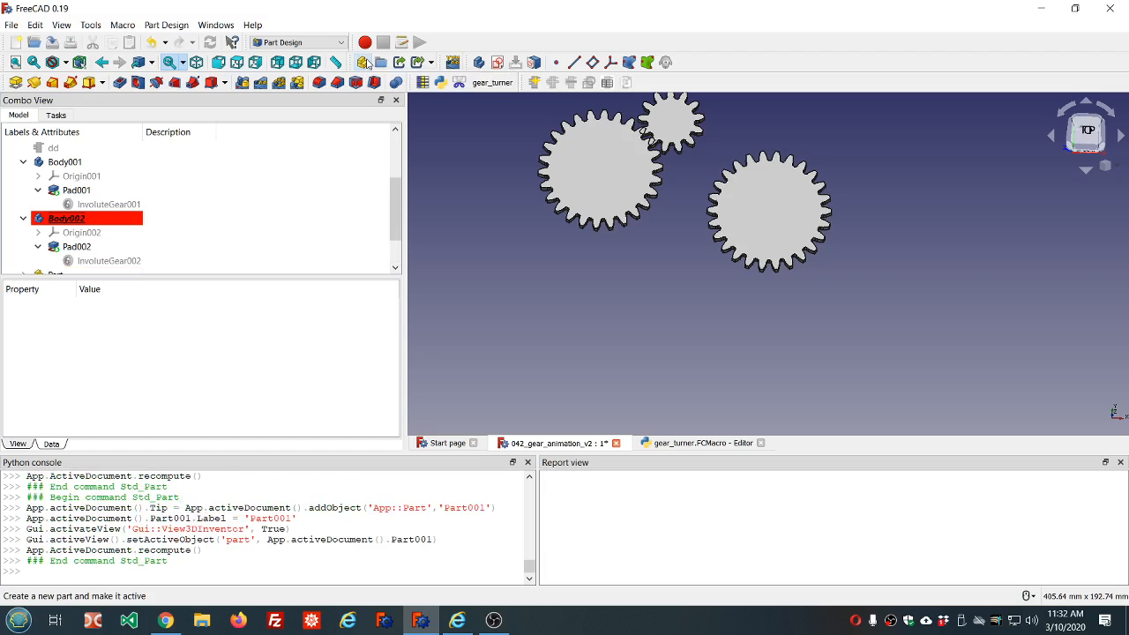
pyautogui.scroll(-2, 285, 195)
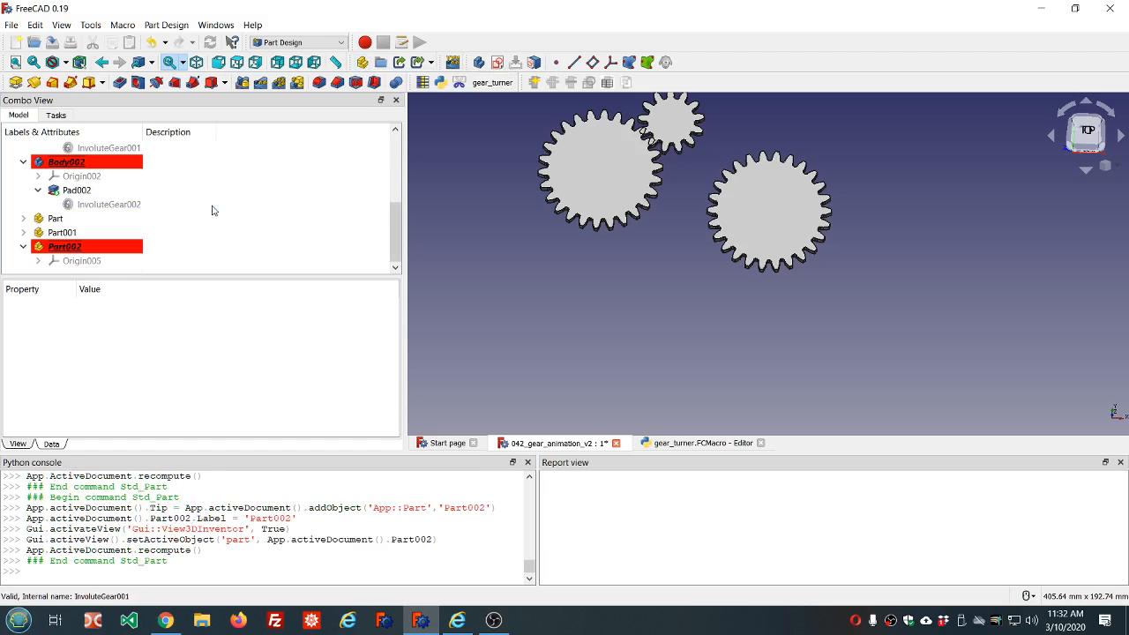
# Move Body into Part, Body001 into Part001 and Body002 into Part002
pyautogui.scroll(4, 210, 207)
pyautogui.moveTo(57, 174); pyautogui.dragTo(62, 235)
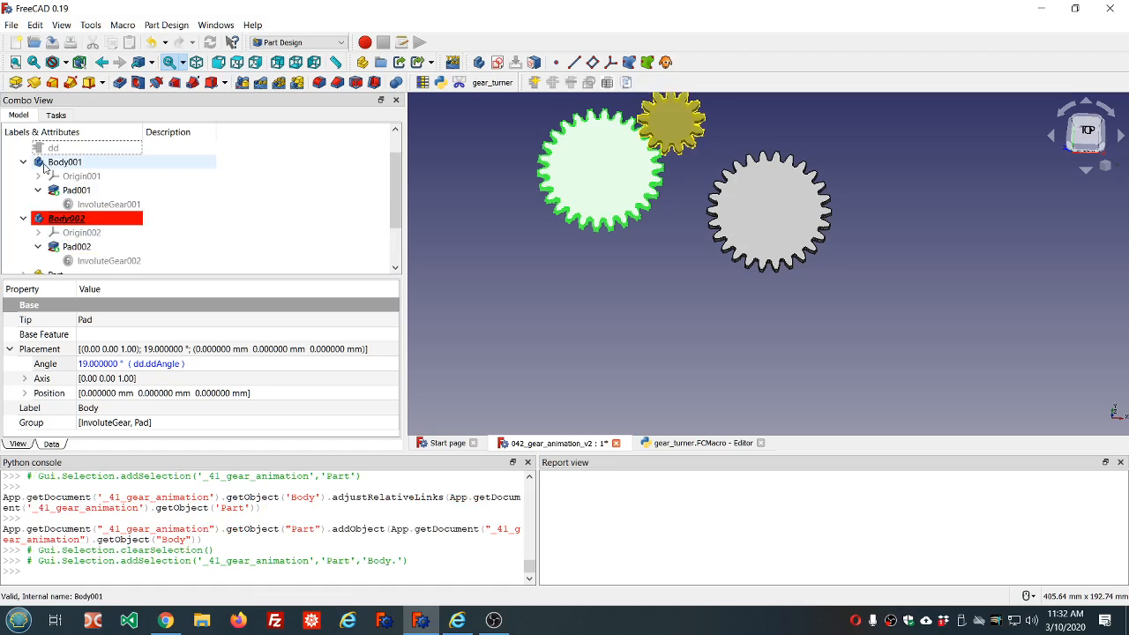
pyautogui.moveTo(48, 164); pyautogui.dragTo(68, 233)
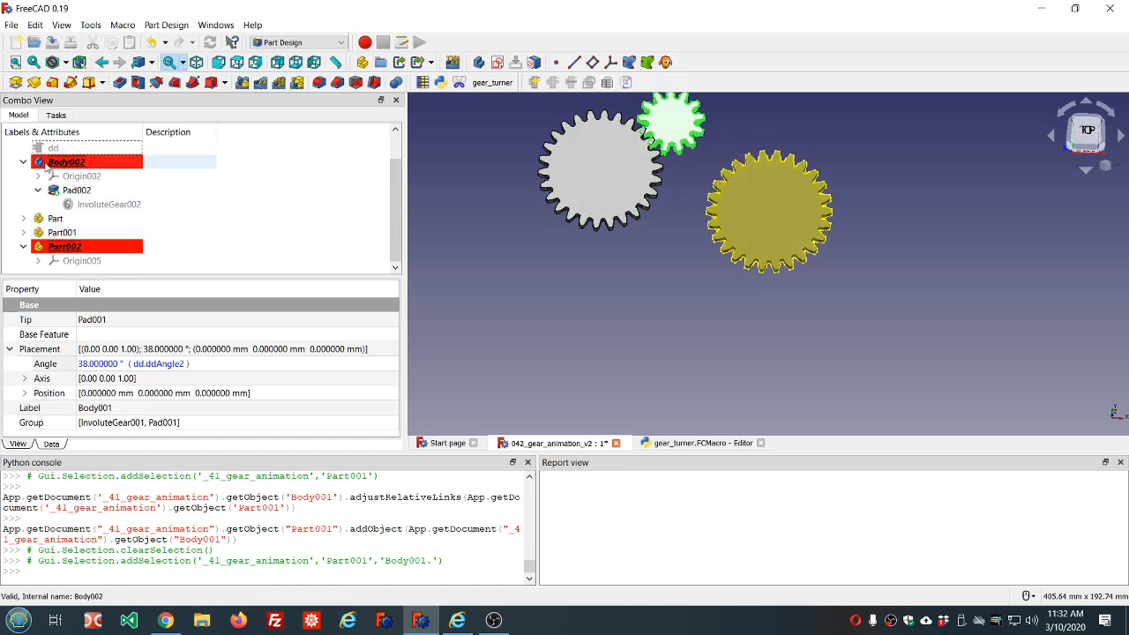
pyautogui.moveTo(66, 162); pyautogui.dragTo(75, 248)
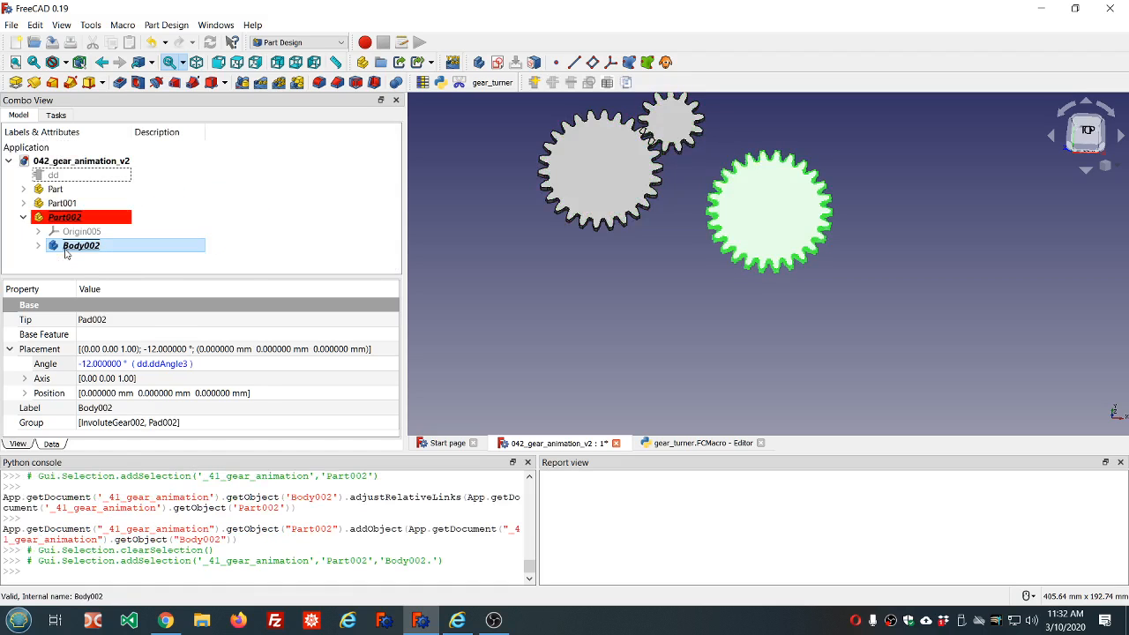
pyautogui.click(283, 160)
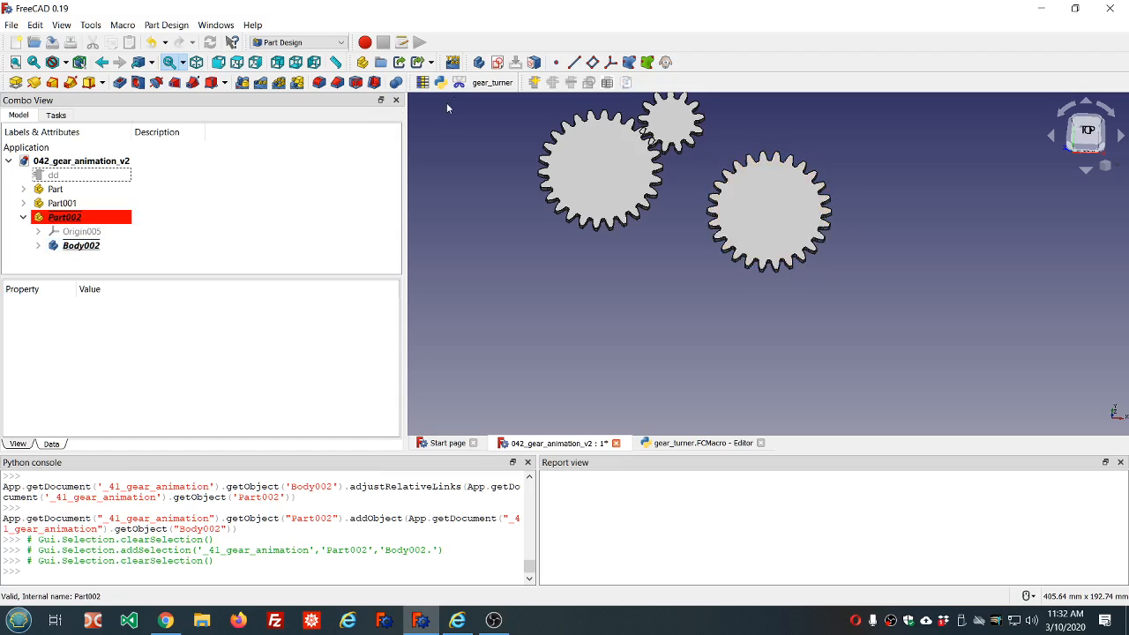
# Rerun the gear_turner macro and examine the placements of Body and its InvoluteGear profile inside Part
pyautogui.click(492, 83)
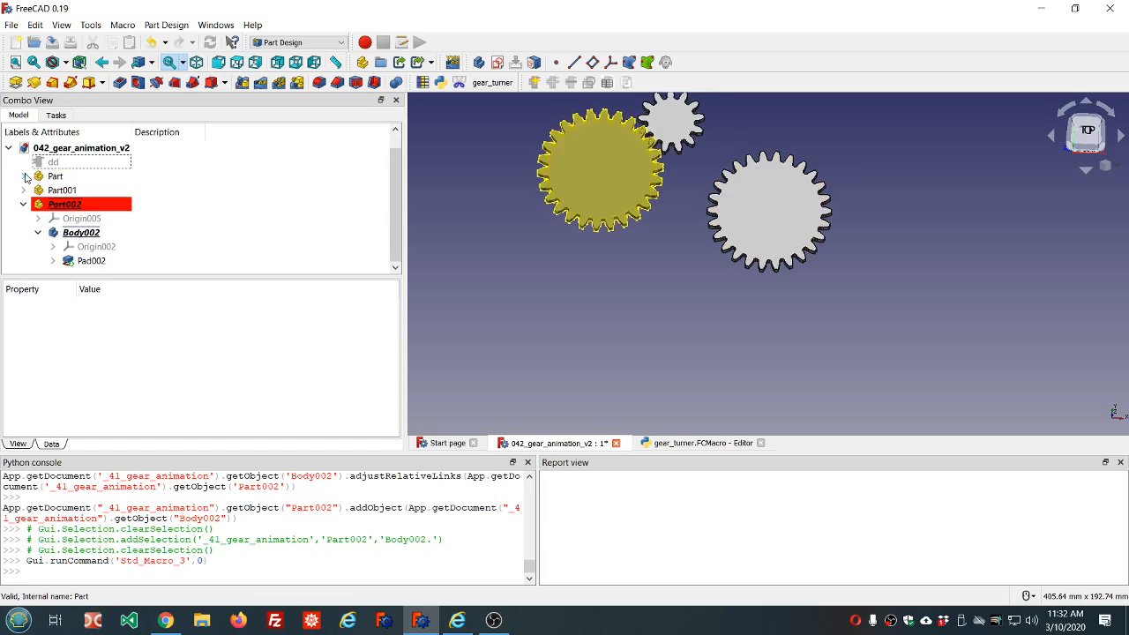
pyautogui.click(23, 176)
pyautogui.click(38, 204)
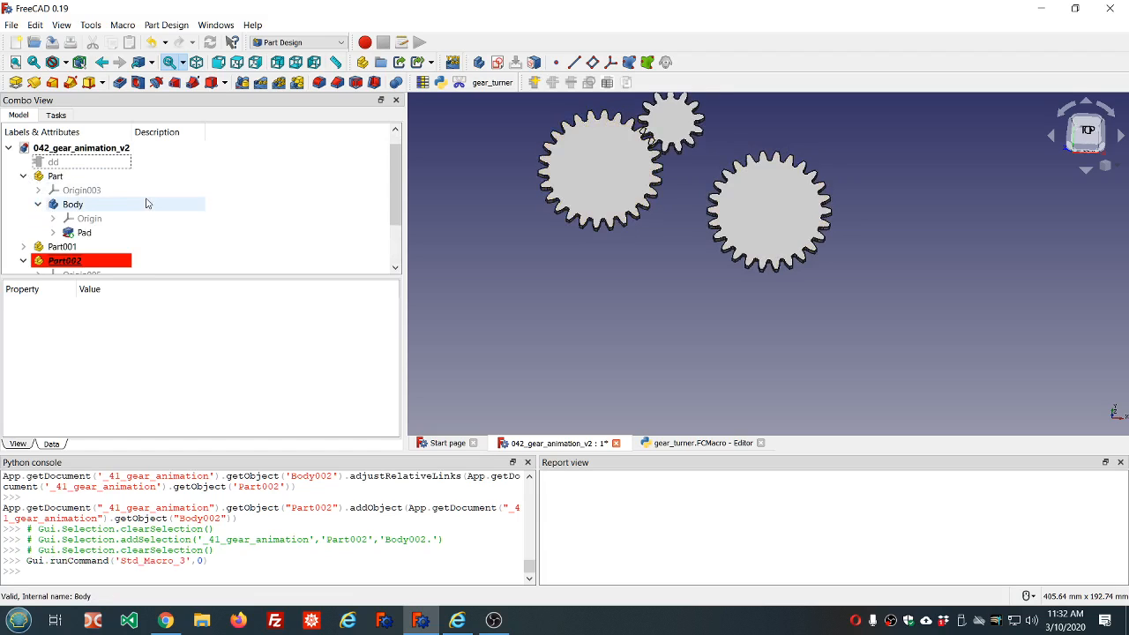
pyautogui.scroll(-1, 106, 199)
pyautogui.scroll(1, 72, 190)
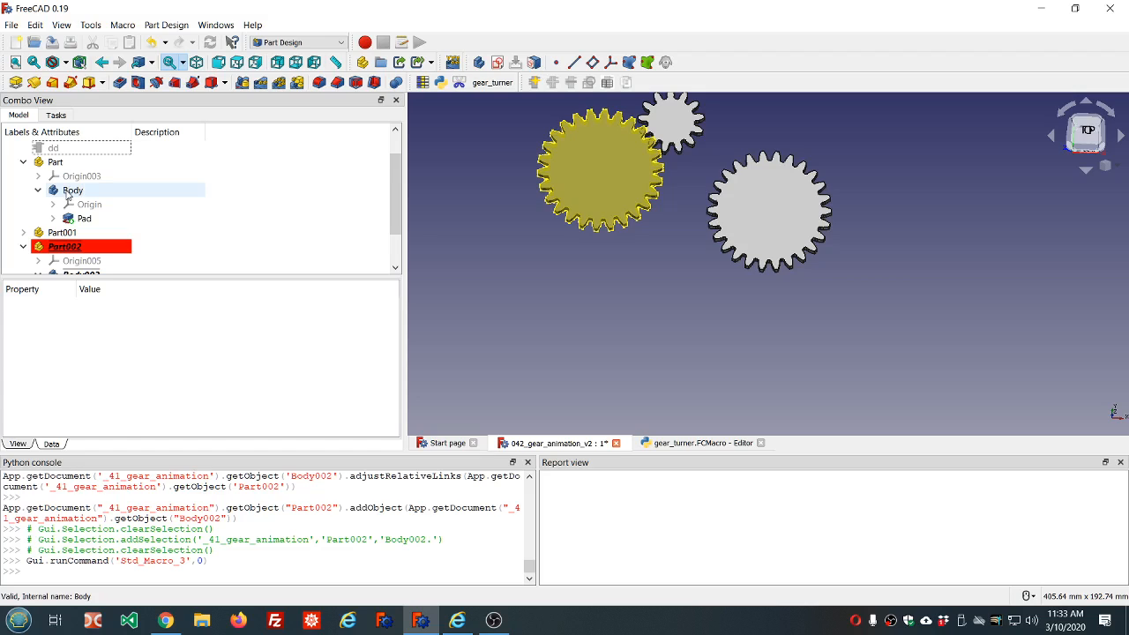
pyautogui.click(69, 194)
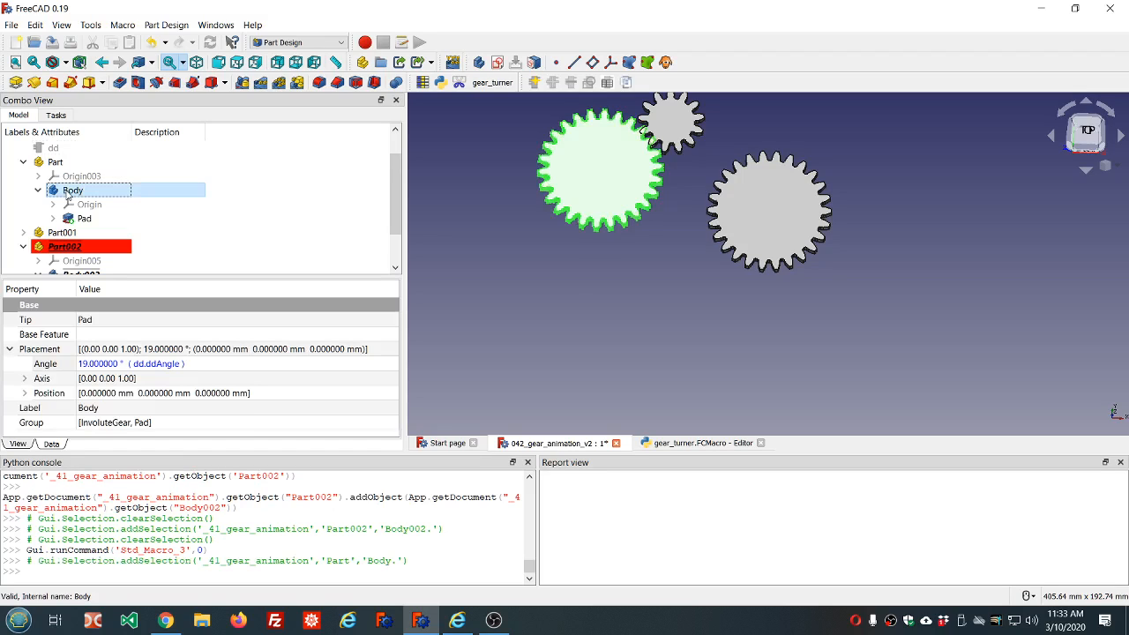
pyautogui.click(52, 218)
pyautogui.click(102, 233)
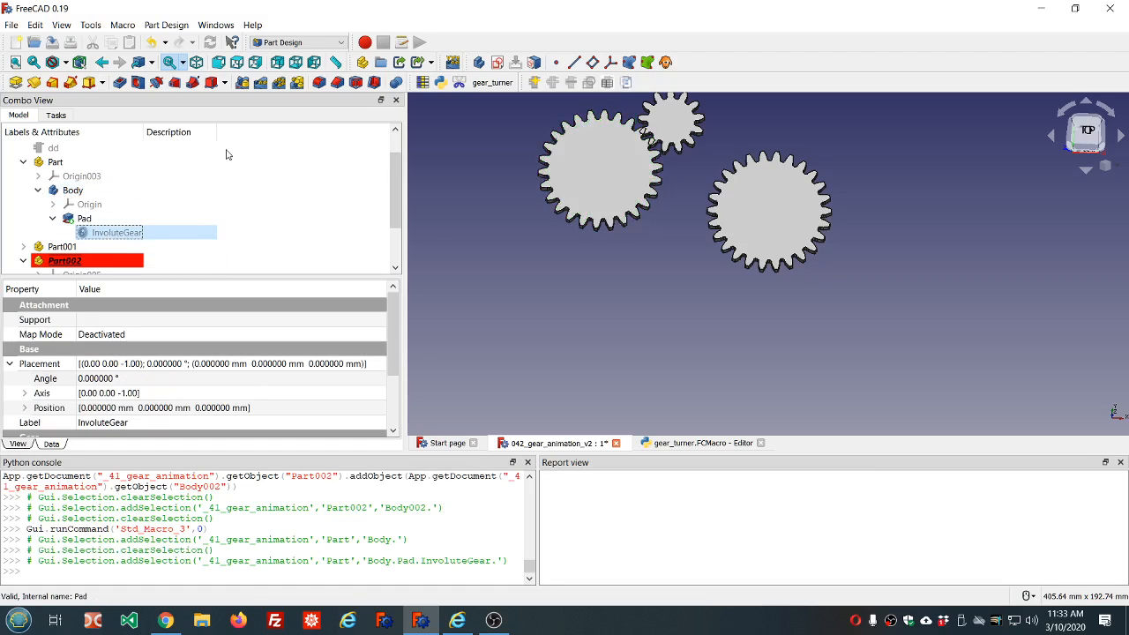
pyautogui.click(23, 163)
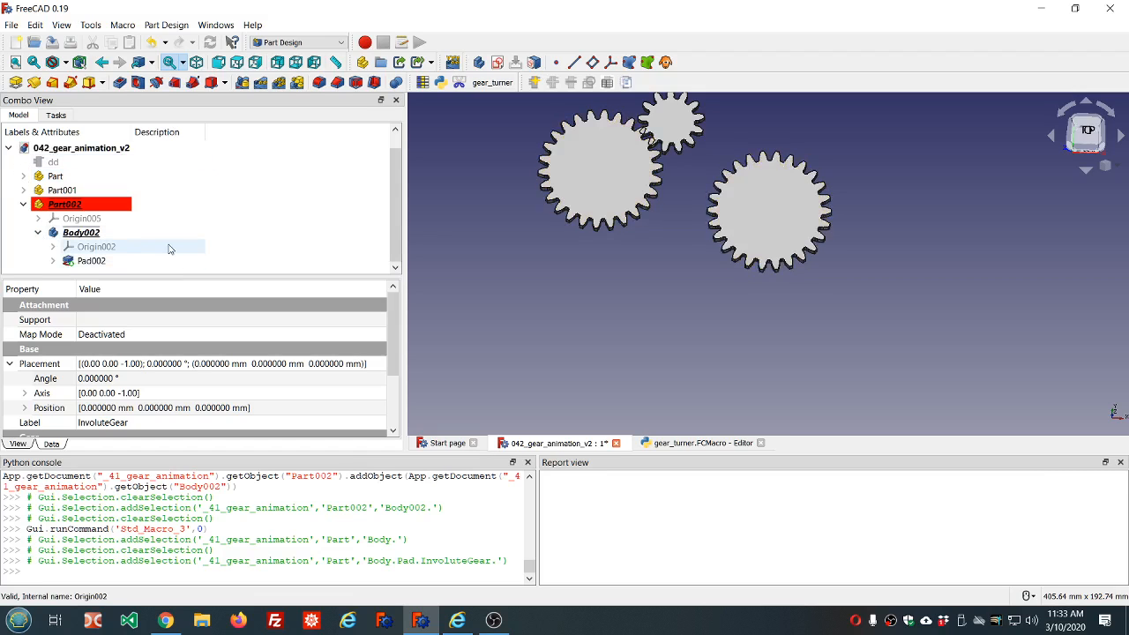
# Set the x position of InvoluteGear001's placement, under Pad001 in Part001, to 0 mm
pyautogui.click(23, 191)
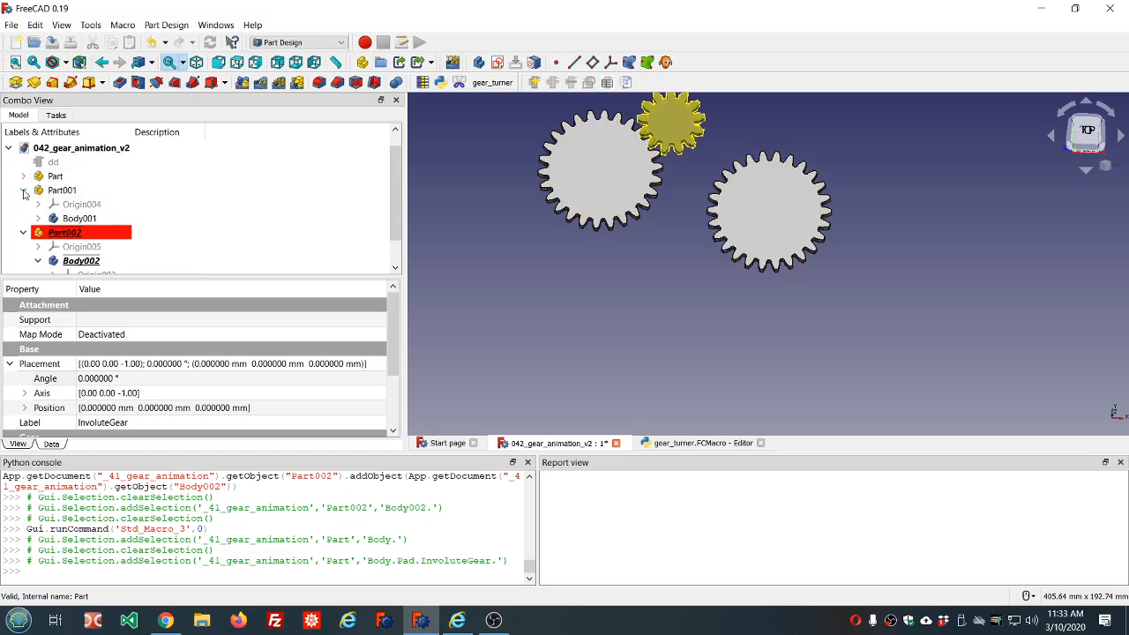
pyautogui.click(38, 218)
pyautogui.click(53, 247)
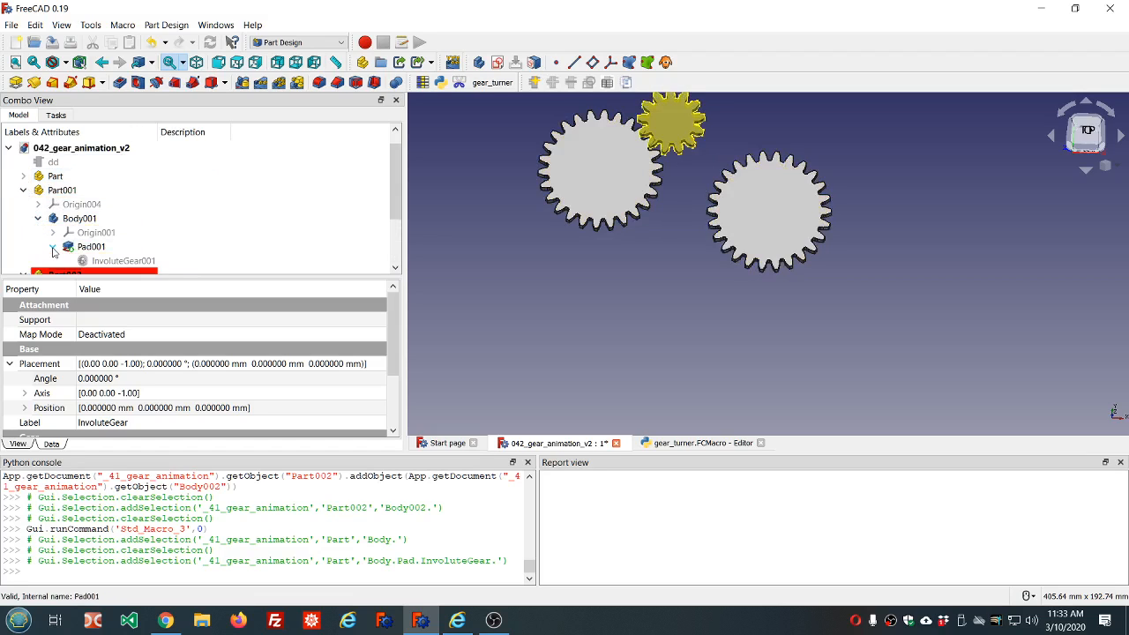
pyautogui.click(104, 261)
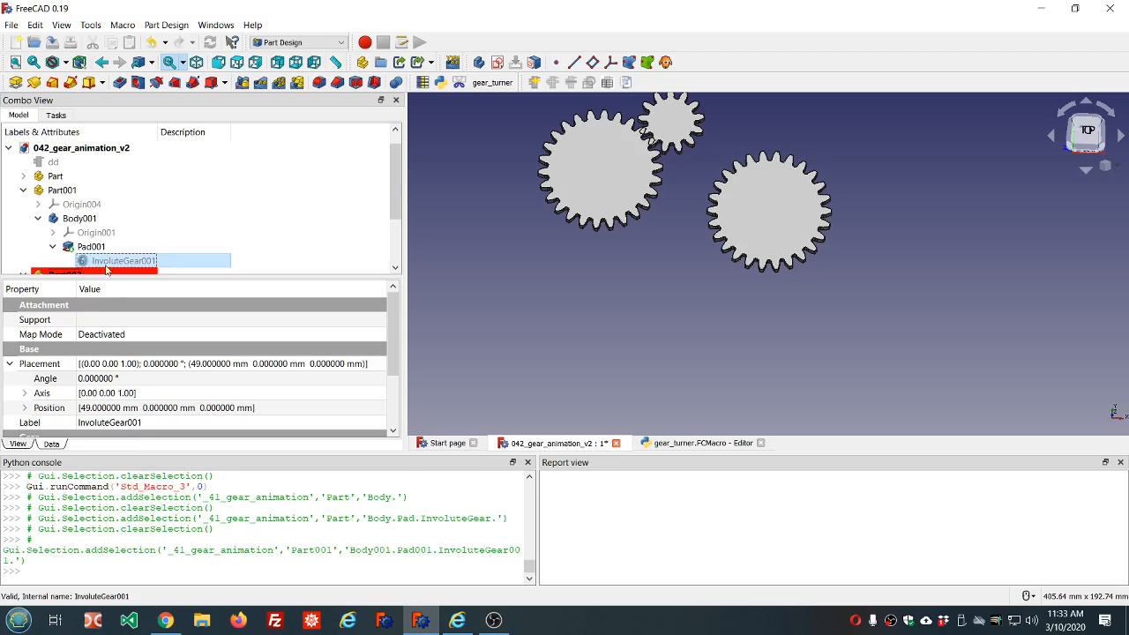
pyautogui.click(26, 409)
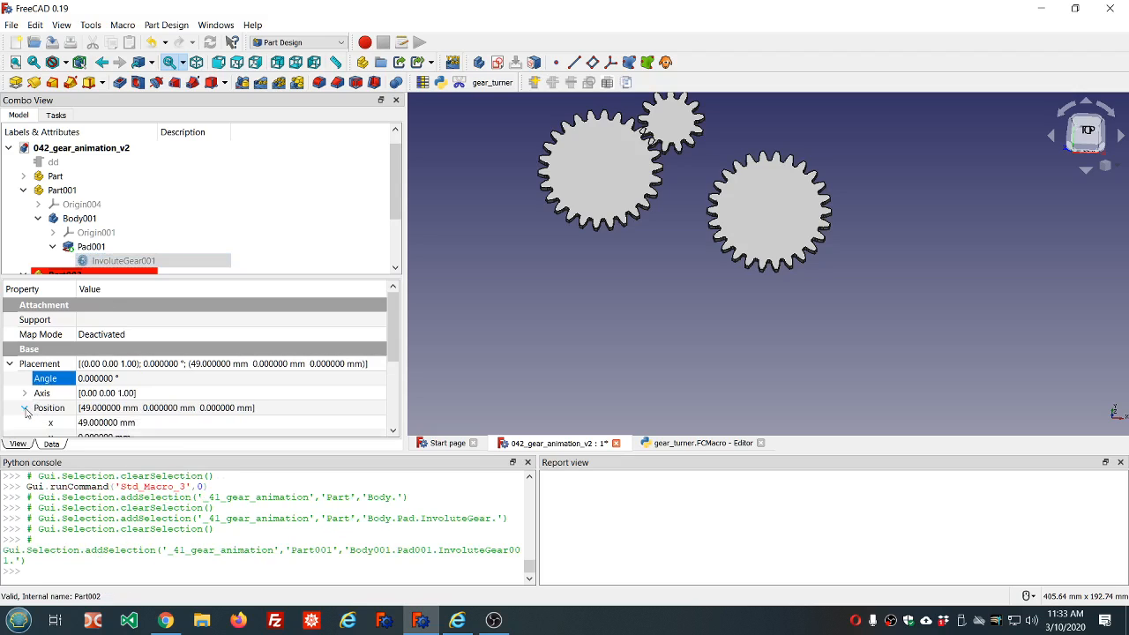
pyautogui.click(158, 422)
pyautogui.scroll(-20, 158, 421)
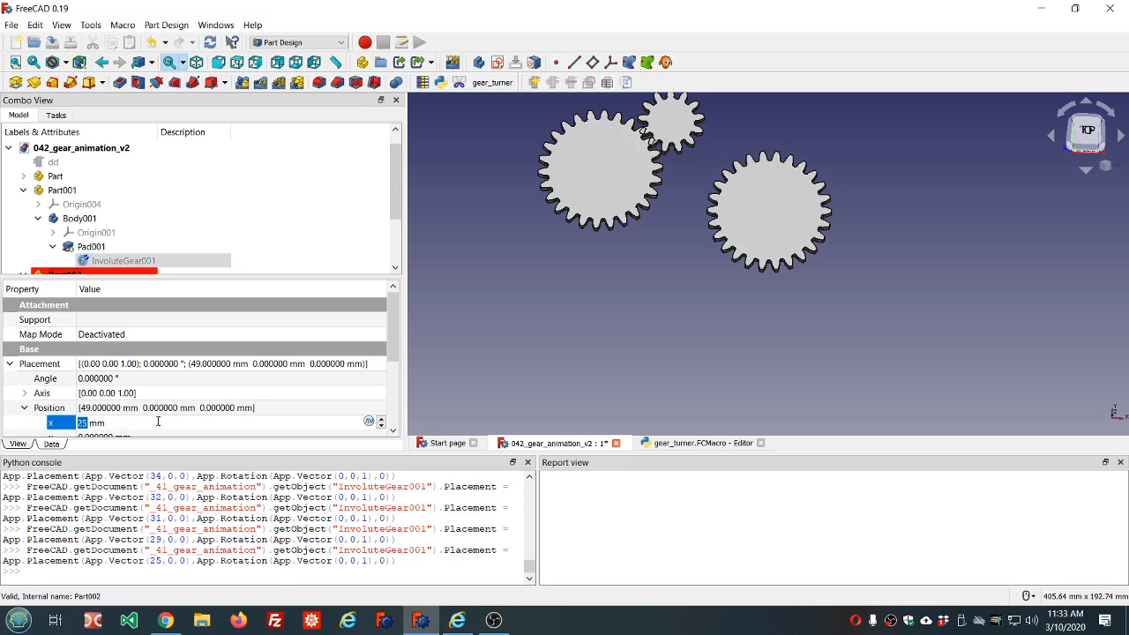
pyautogui.write('0')
pyautogui.press('Return')
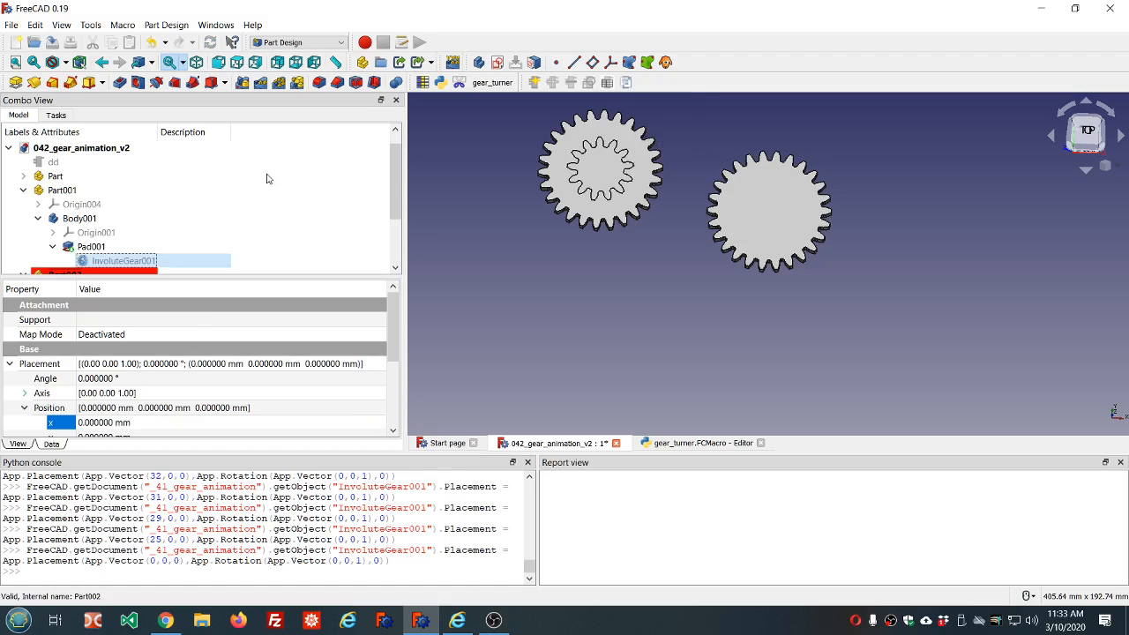
# Set the x position of Body001's placement in Part001 to 49 mm
pyautogui.click(268, 179)
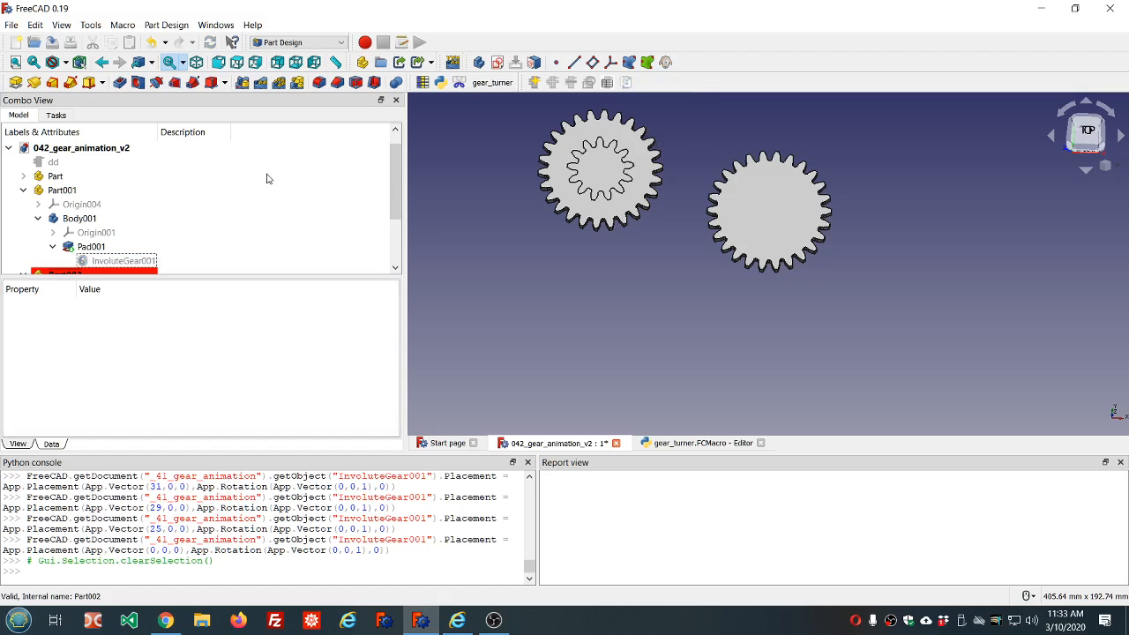
pyautogui.click(85, 218)
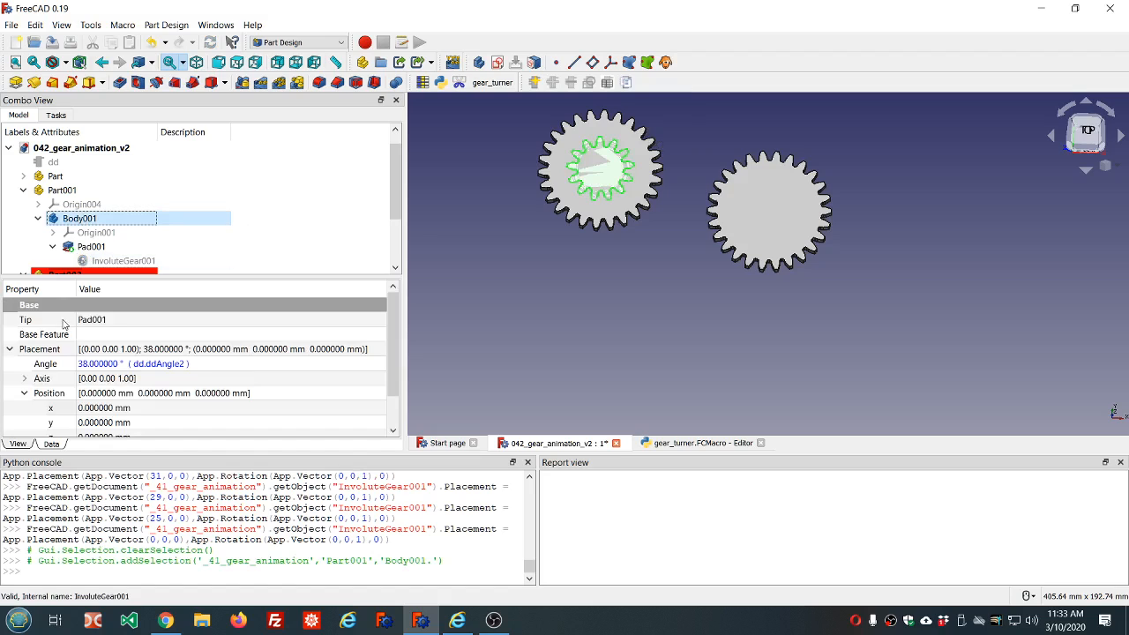
pyautogui.click(155, 408)
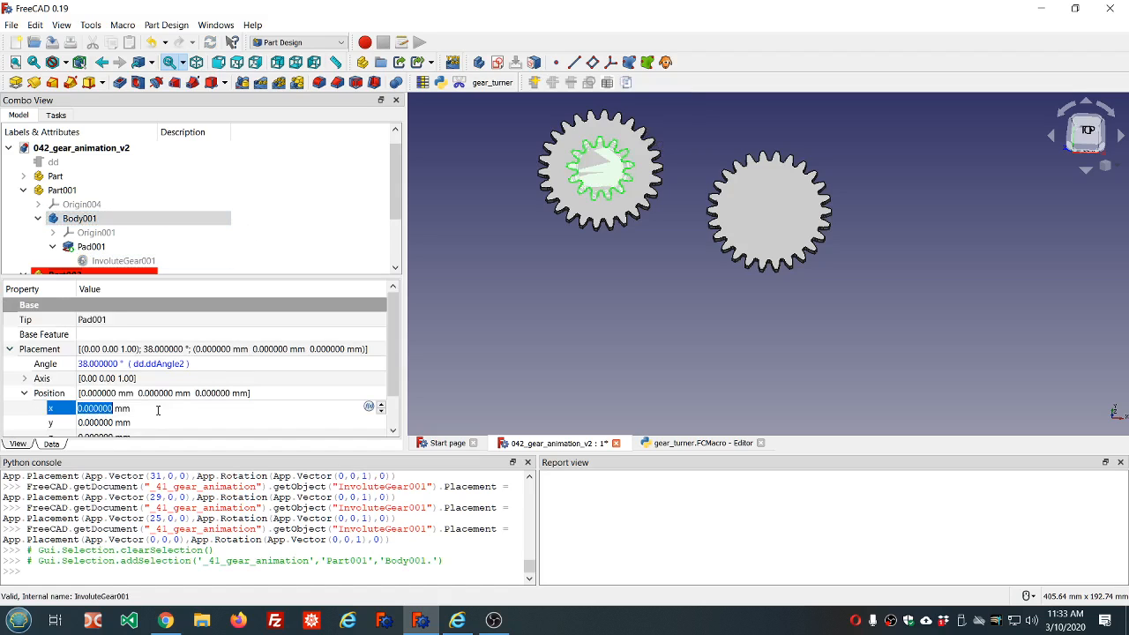
pyautogui.scroll(14, 158, 409)
pyautogui.scroll(20, 158, 410)
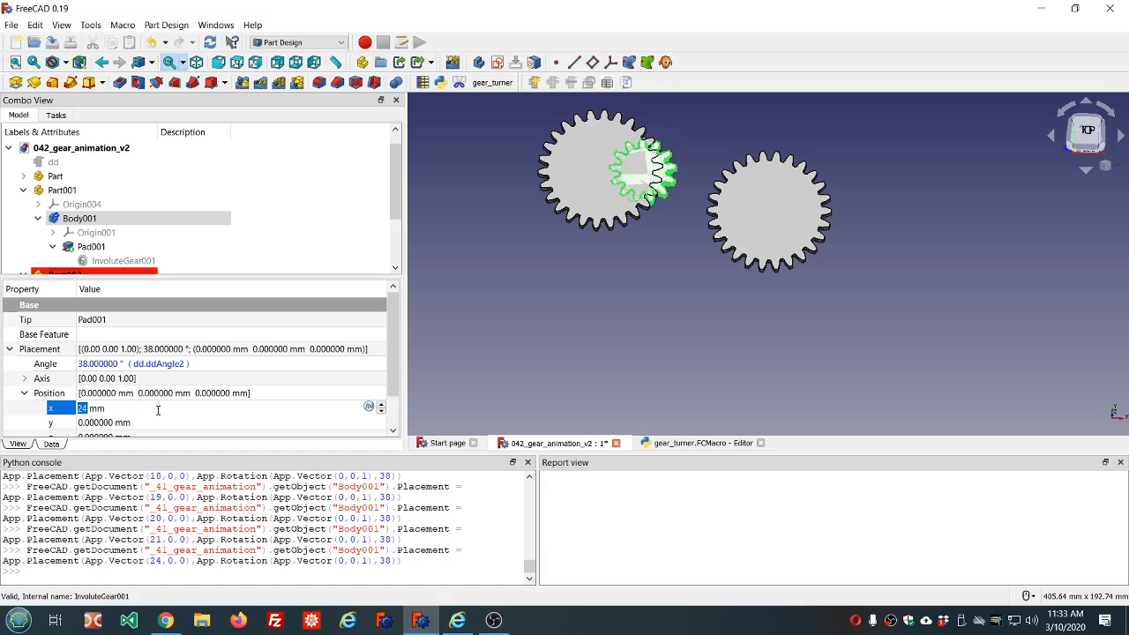
pyautogui.scroll(7, 158, 409)
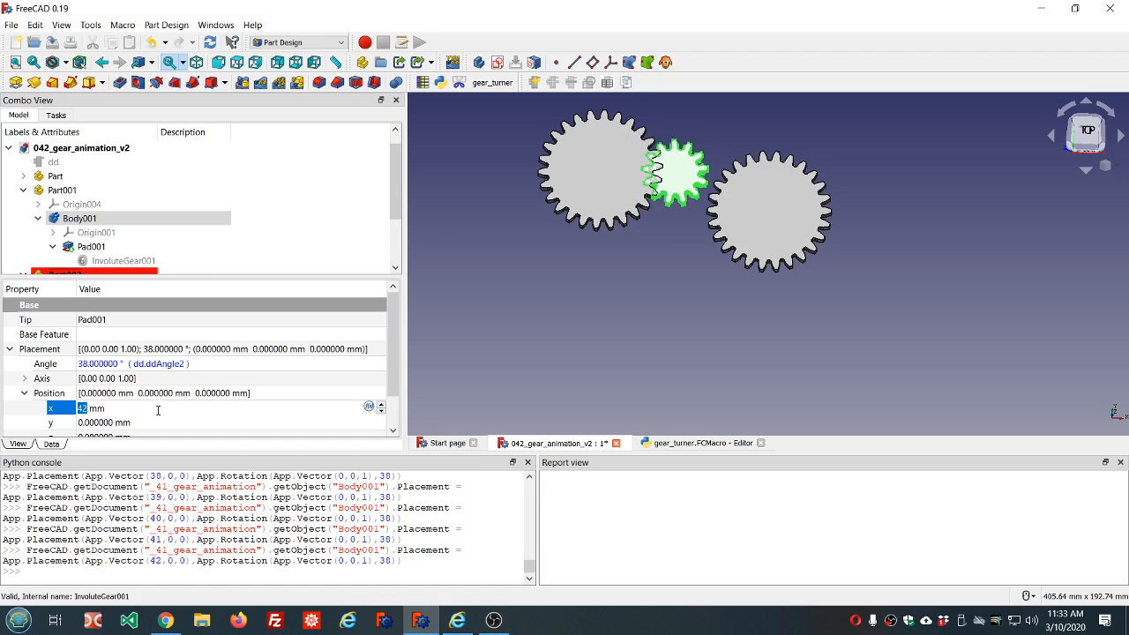
pyautogui.scroll(4, 158, 409)
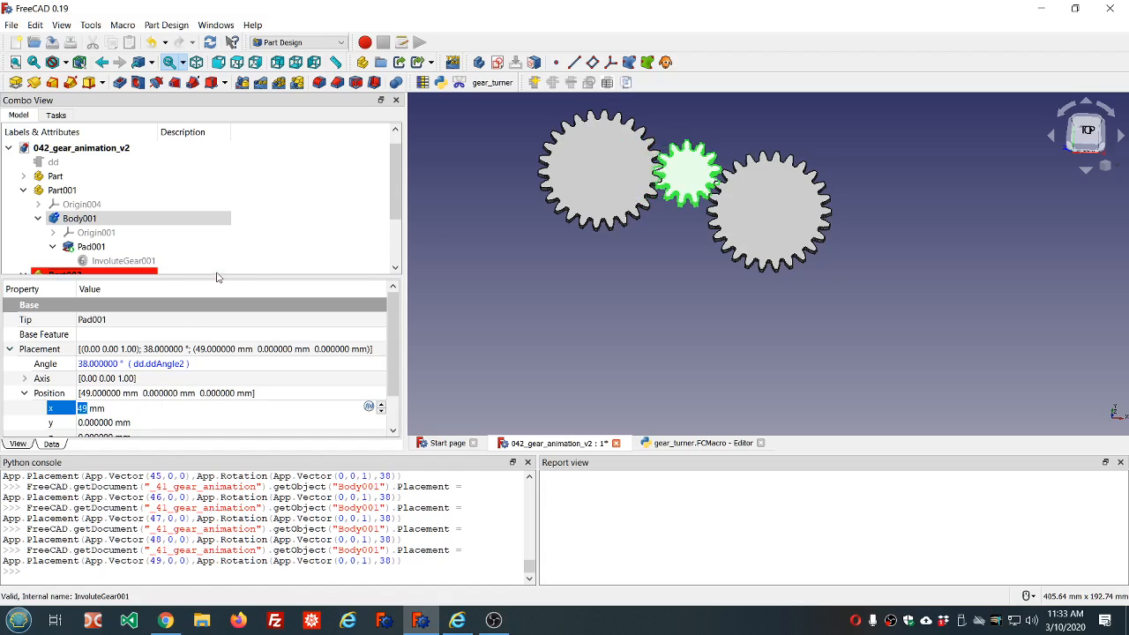
pyautogui.click(286, 164)
pyautogui.click(287, 165)
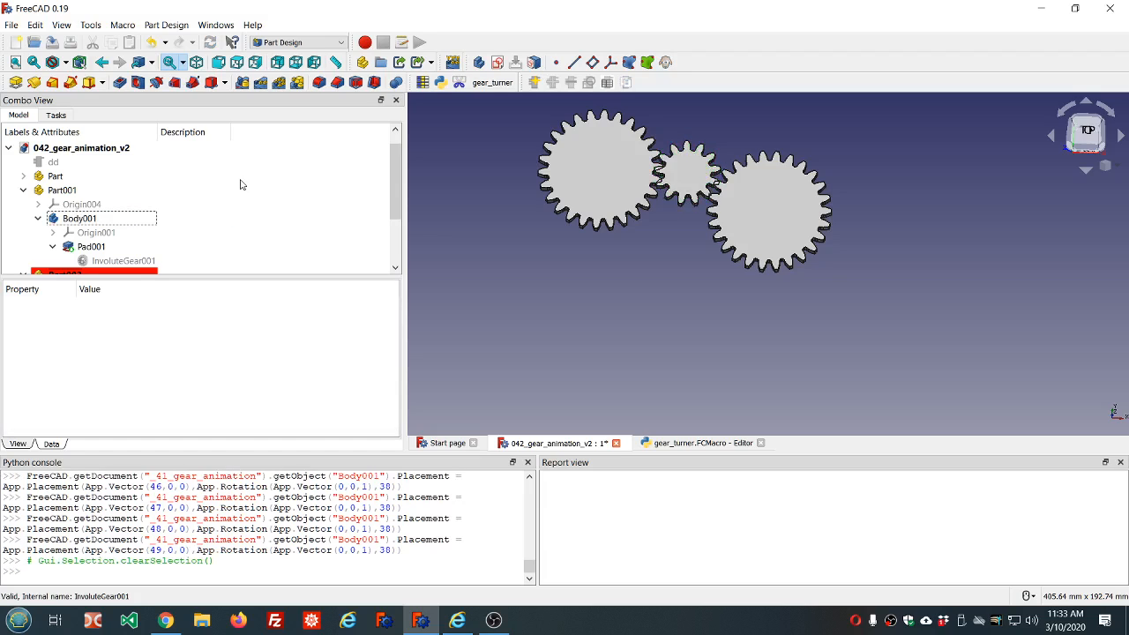
# Set the x position of InvoluteGear002's placement, under Pad002 in Part002, to 0 mm
pyautogui.click(24, 193)
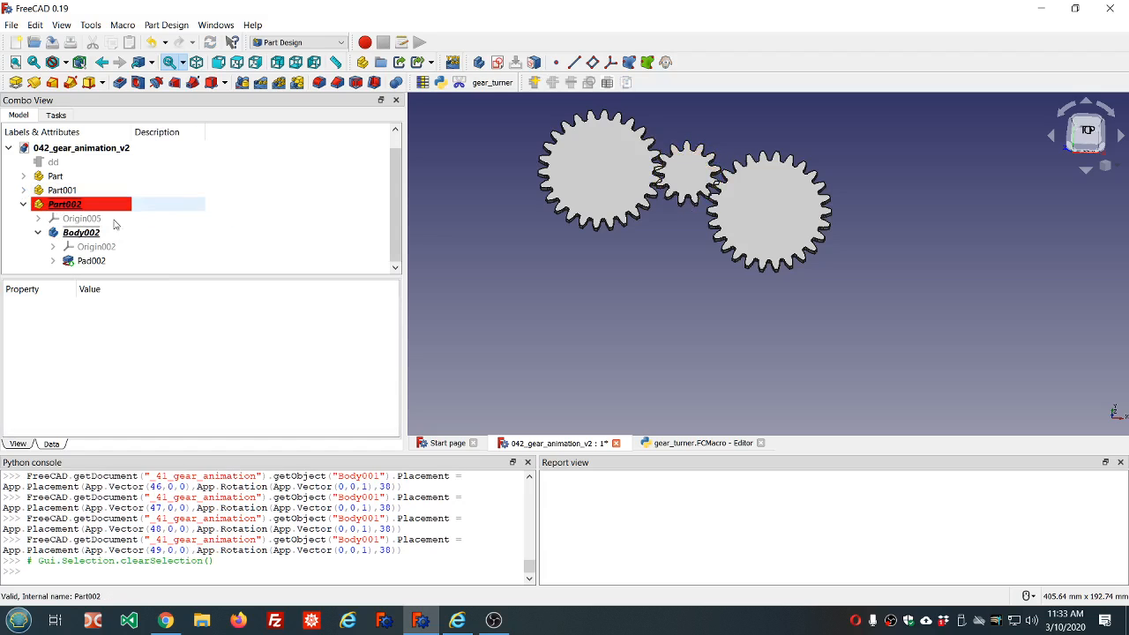
pyautogui.click(52, 261)
pyautogui.scroll(-1, 53, 261)
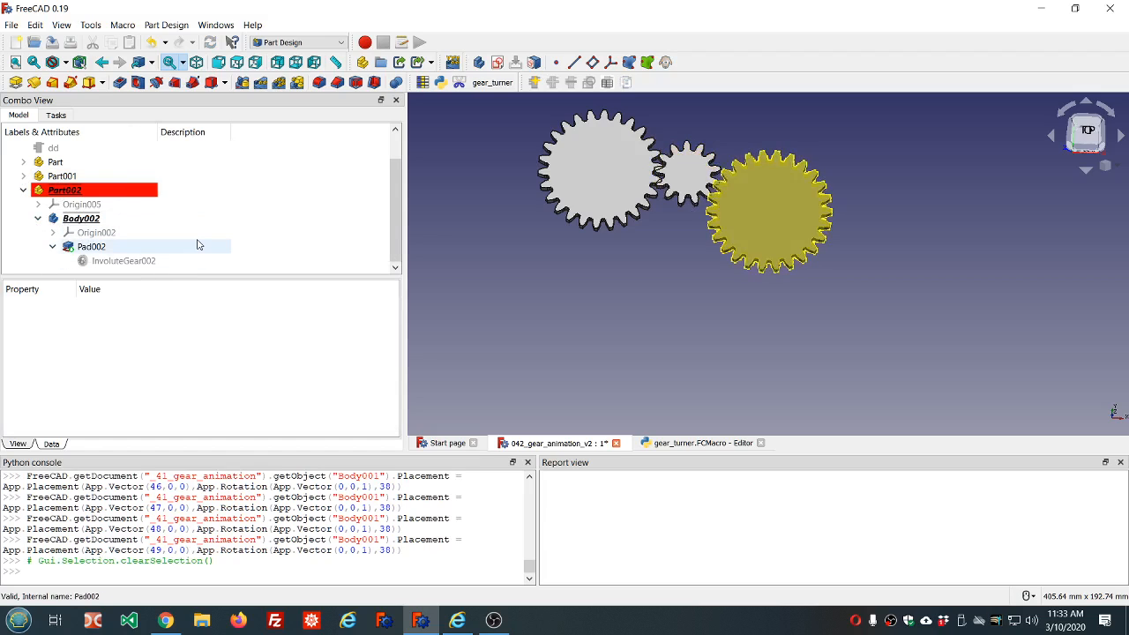
pyautogui.click(124, 261)
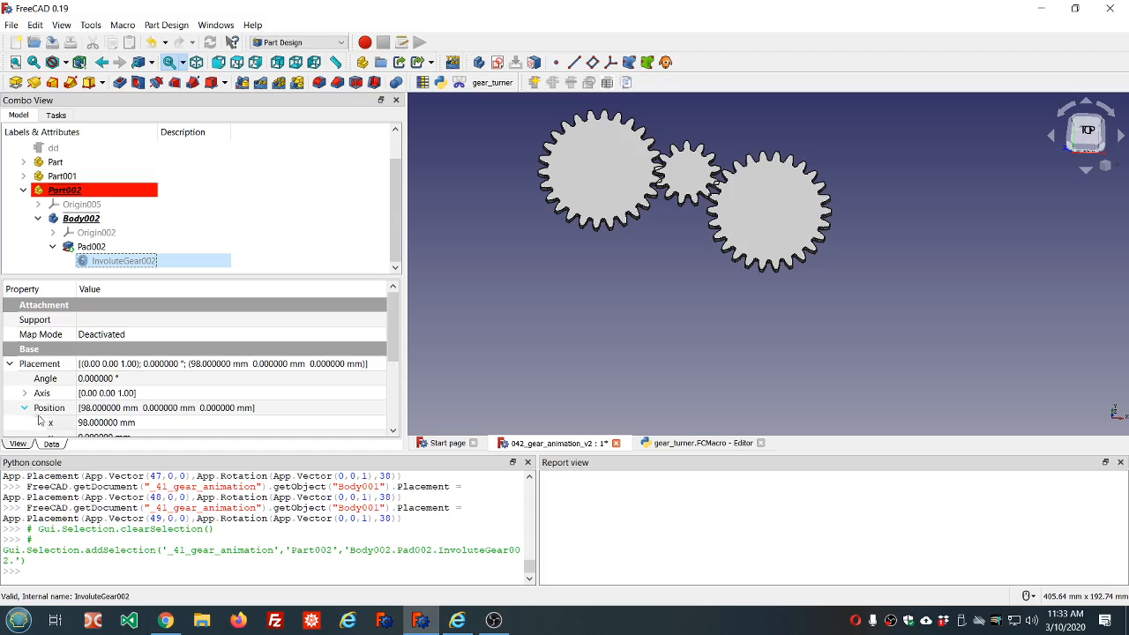
pyautogui.click(172, 425)
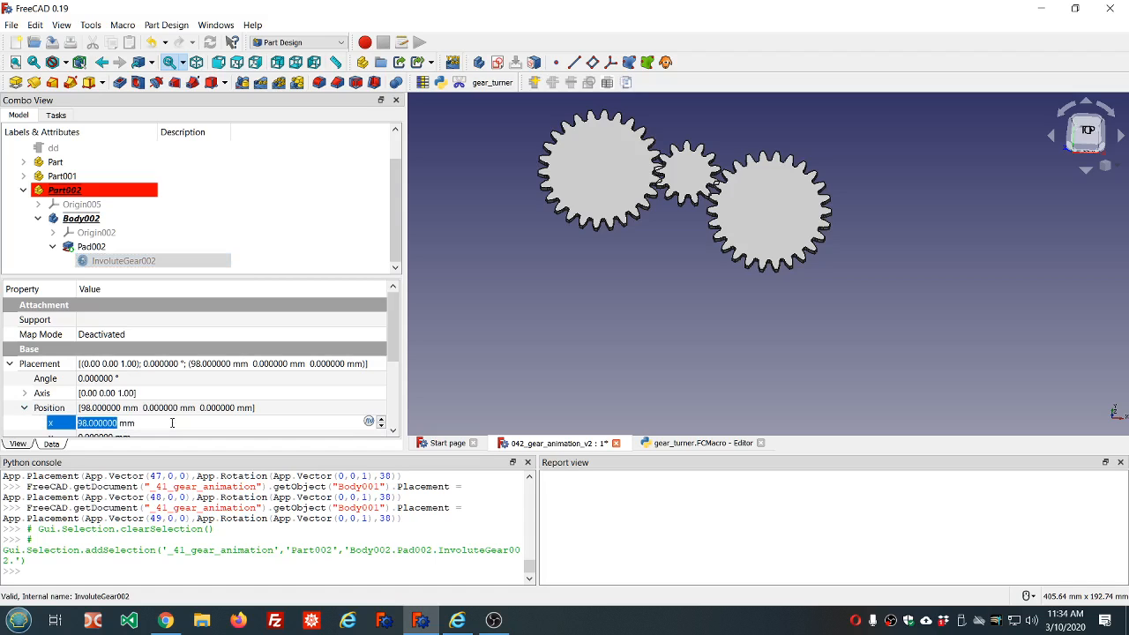
pyautogui.scroll(-18, 172, 423)
pyautogui.write('0')
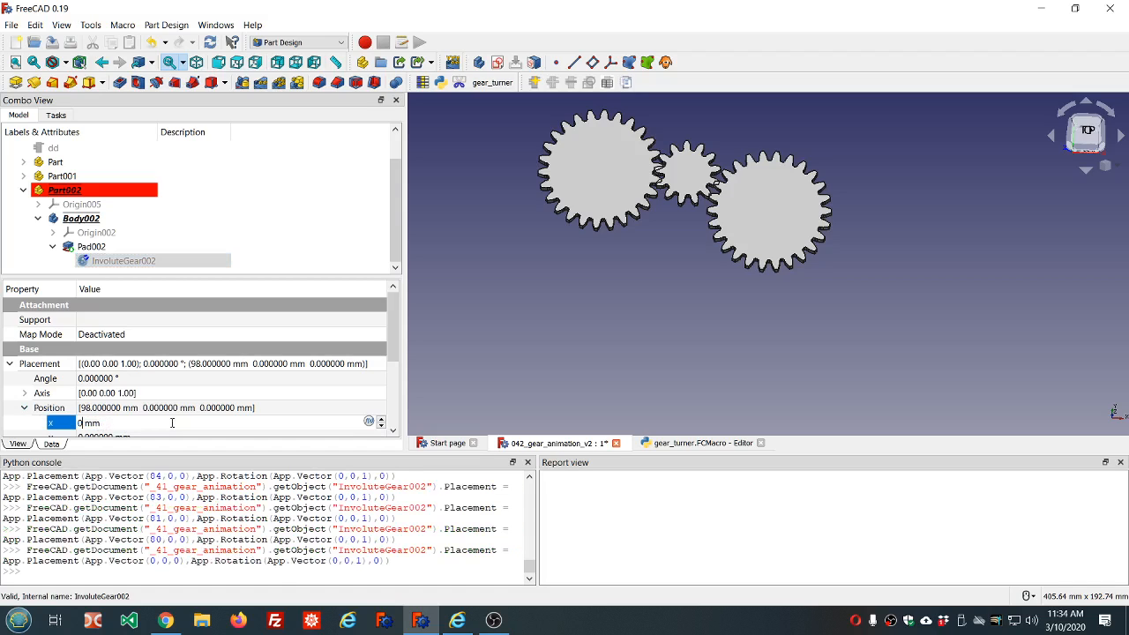
pyautogui.click(311, 169)
# Set the x position of Body002's placement in Part002 to 98 mm
pyautogui.click(85, 221)
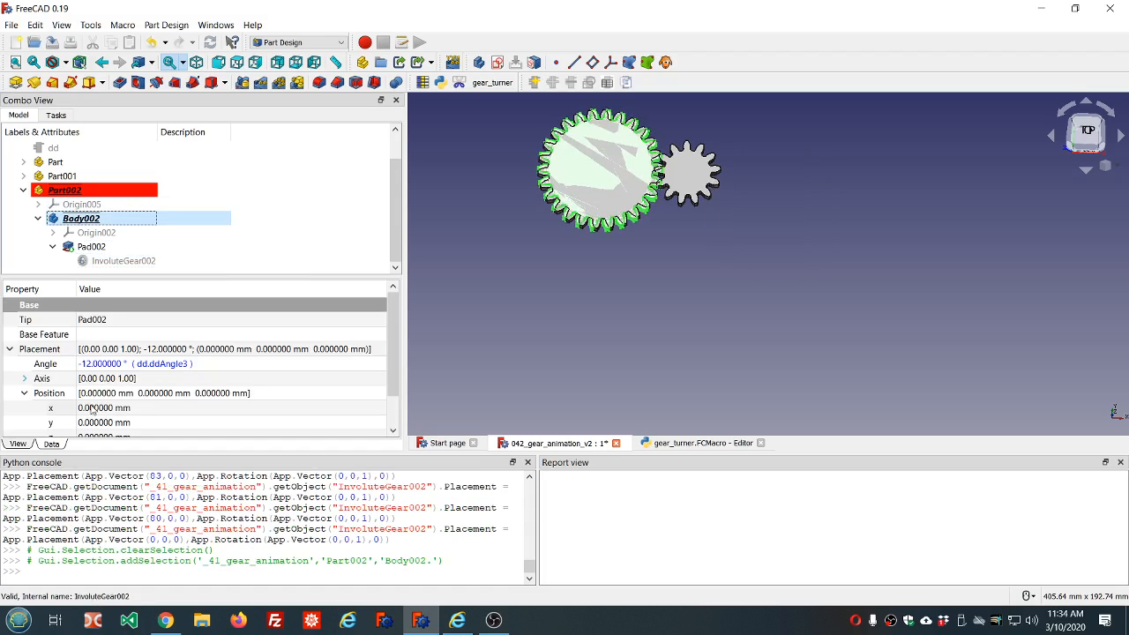
pyautogui.click(151, 409)
pyautogui.scroll(6, 151, 408)
pyautogui.scroll(15, 151, 408)
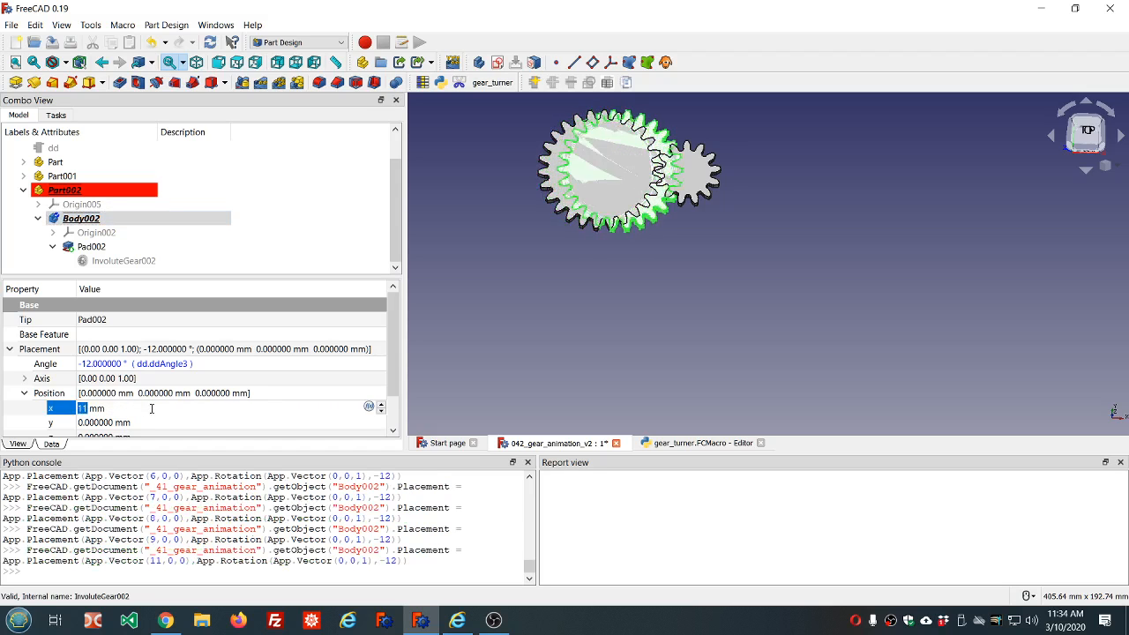
pyautogui.scroll(20, 151, 409)
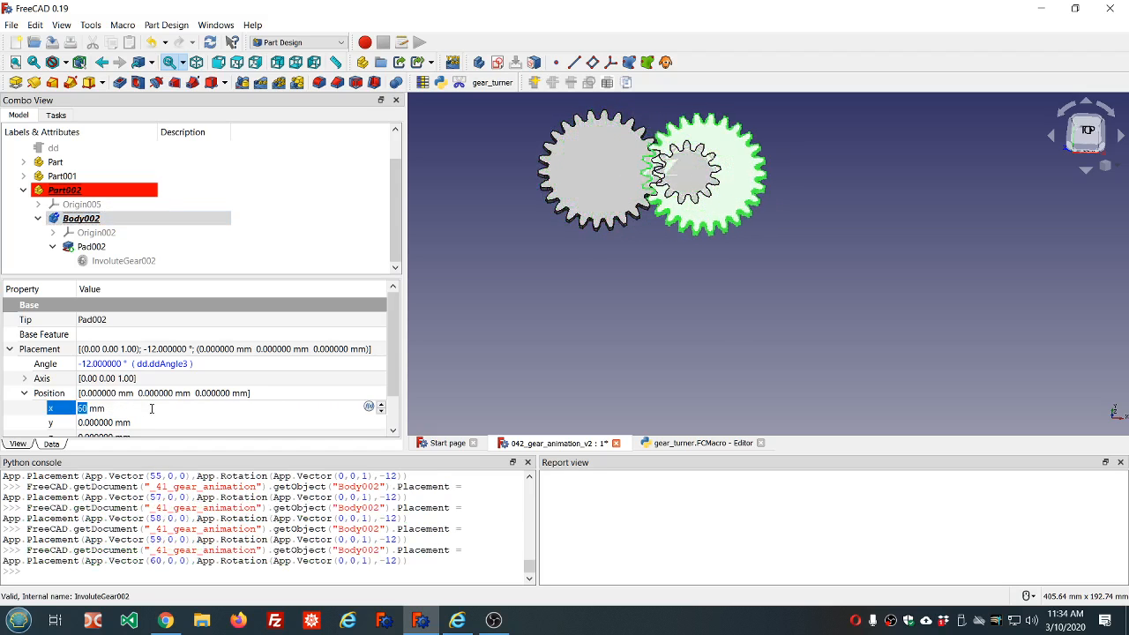
pyautogui.scroll(7, 151, 408)
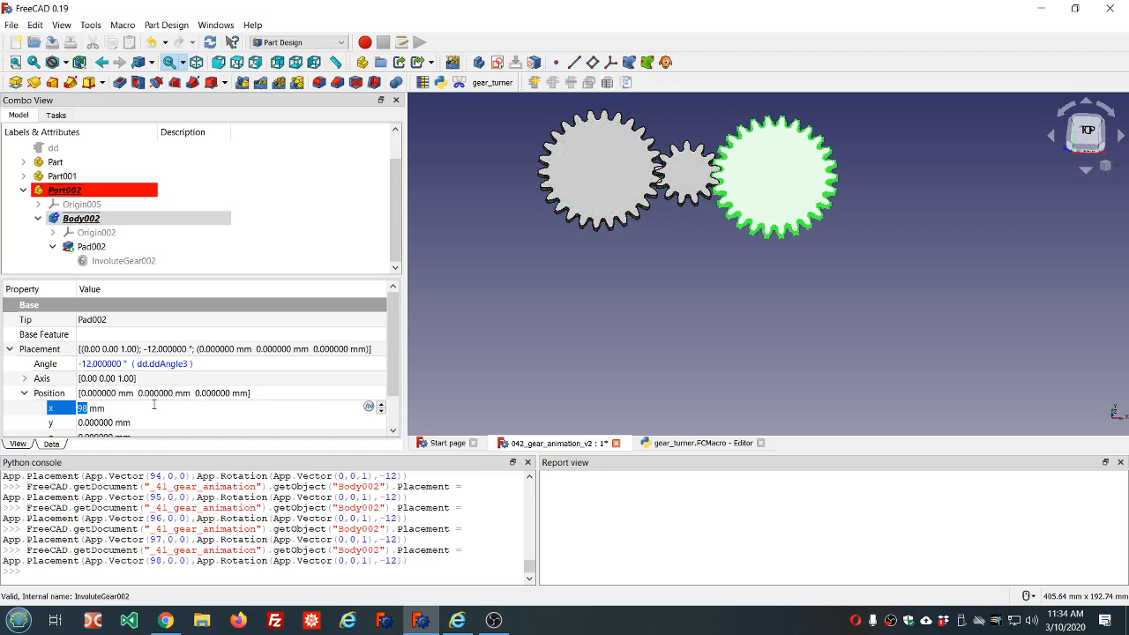
pyautogui.click(330, 169)
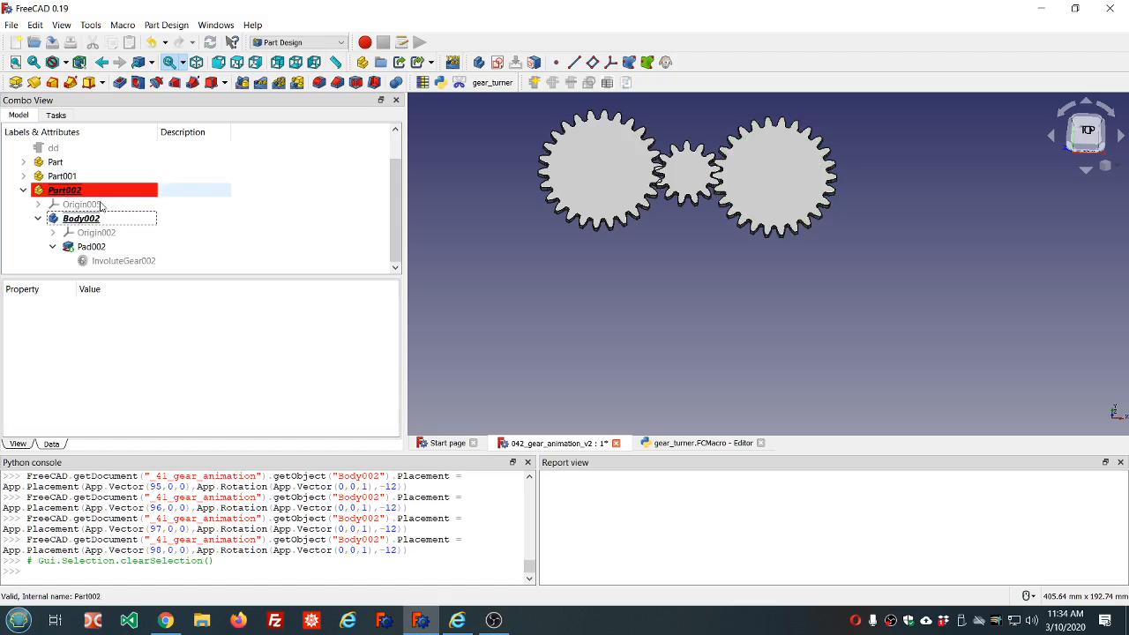
# Save the gear animation document and run the gear_turner macro on the repositioned gears
pyautogui.click(23, 190)
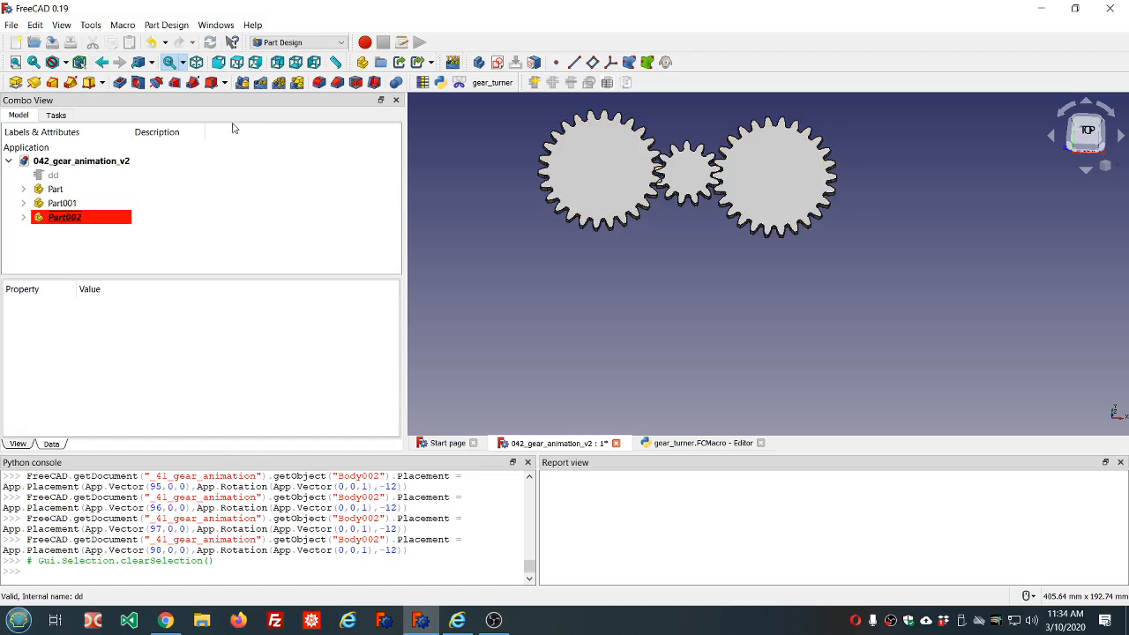
pyautogui.click(52, 42)
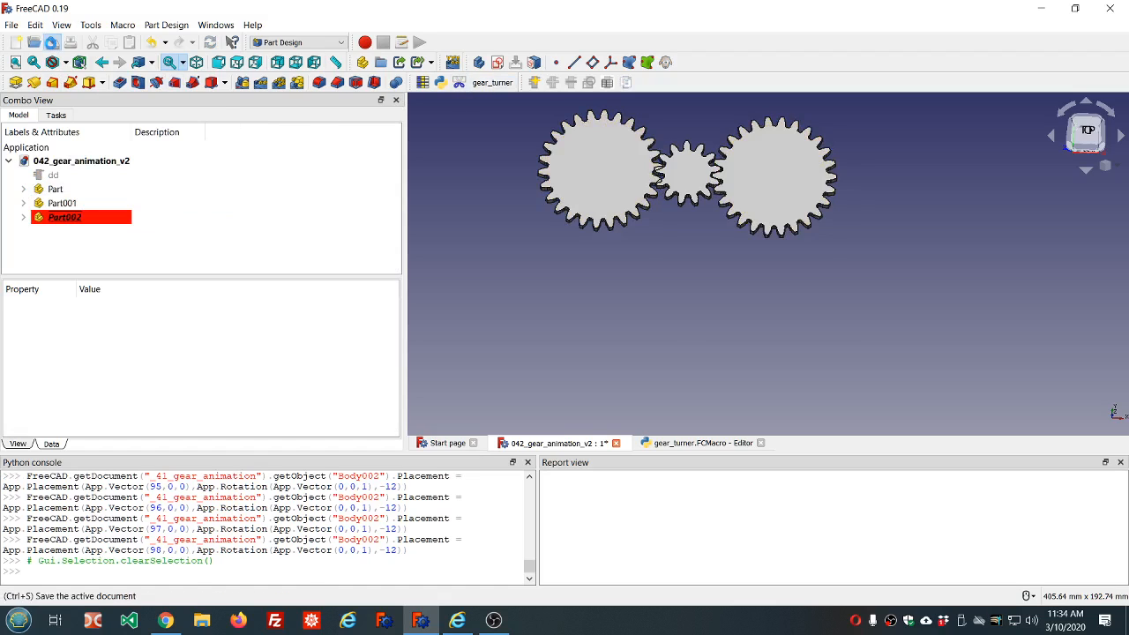
pyautogui.click(485, 83)
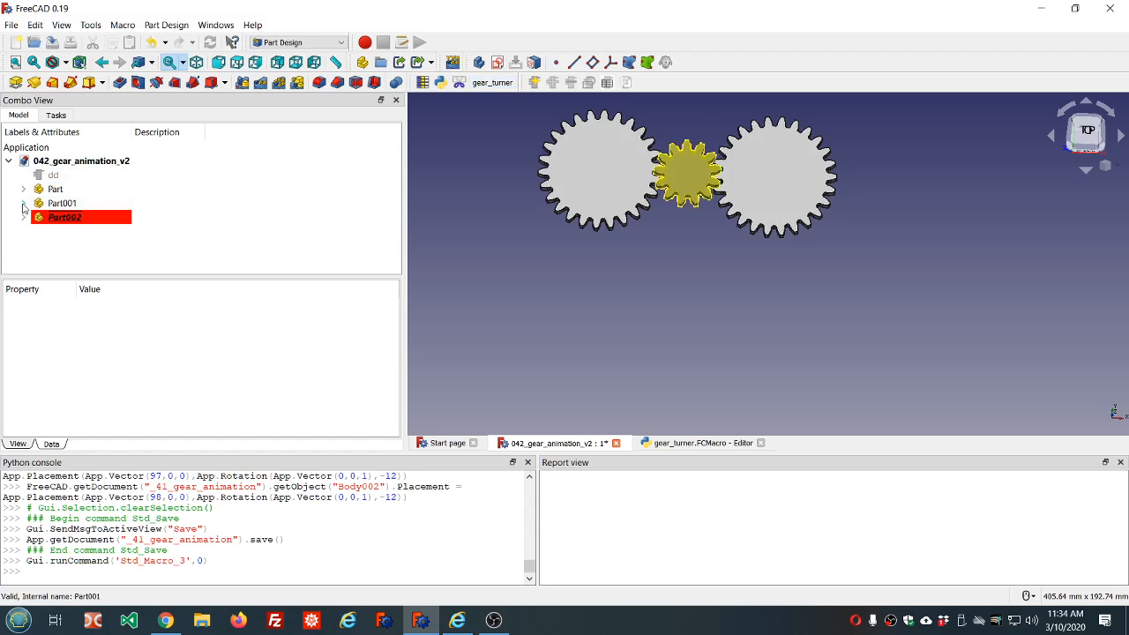
# Examine Body001's placement in Part001 while the gear_turner macro runs again
pyautogui.click(24, 204)
pyautogui.scroll(-1, 194, 202)
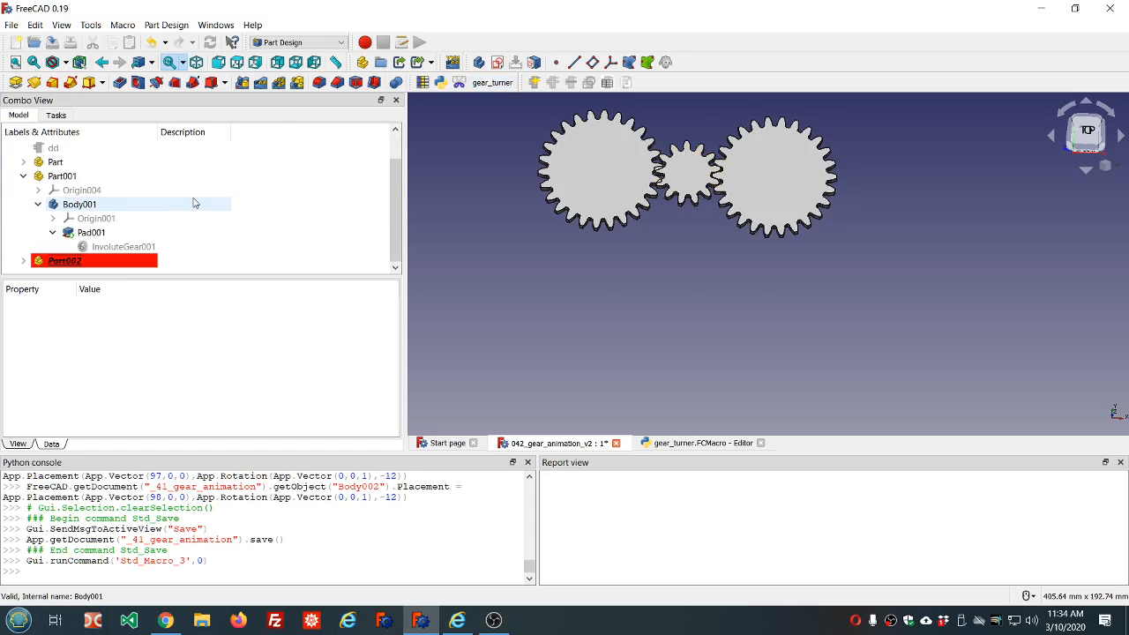
pyautogui.click(69, 207)
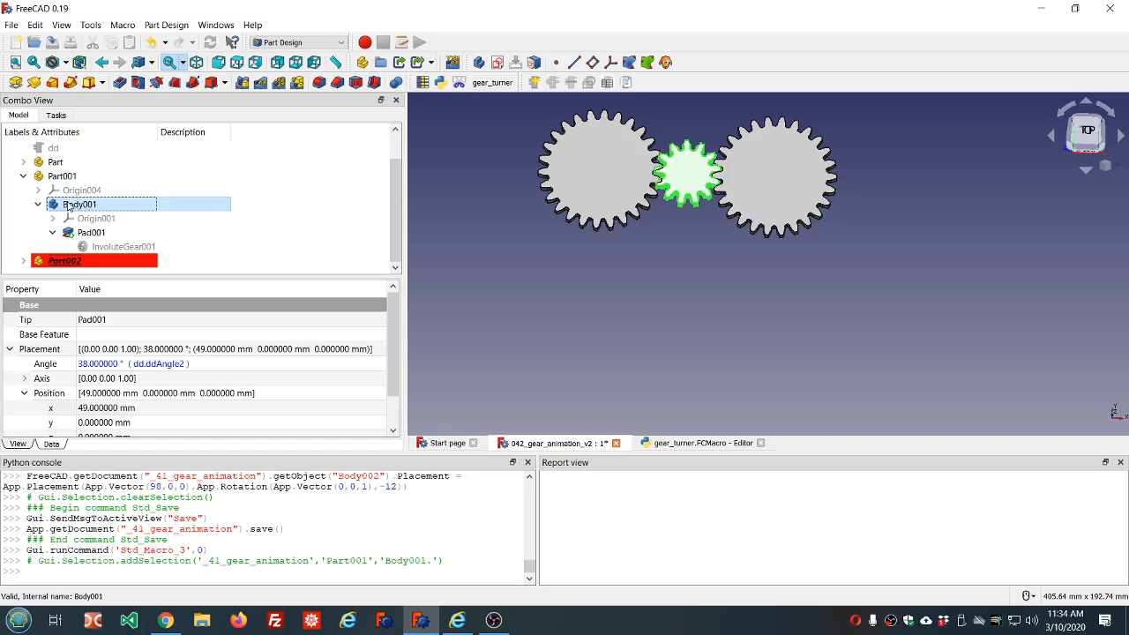
pyautogui.click(493, 83)
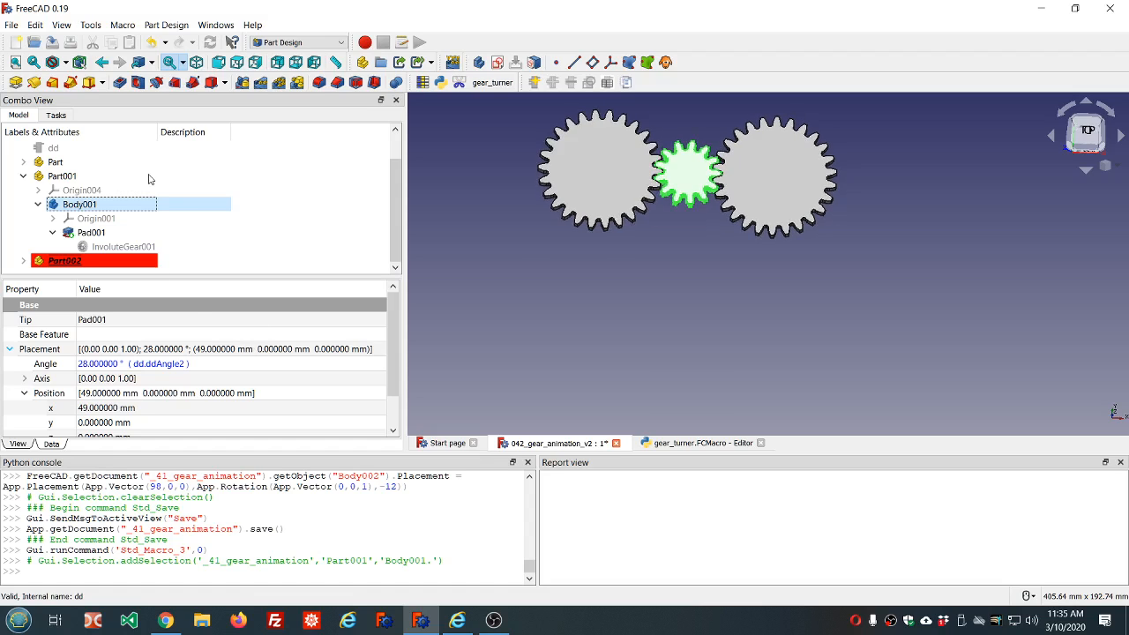
# Change the ddAngle2 expression of the dd object to ddAngle * -2 and rerun the gear_turner macro
pyautogui.click(44, 149)
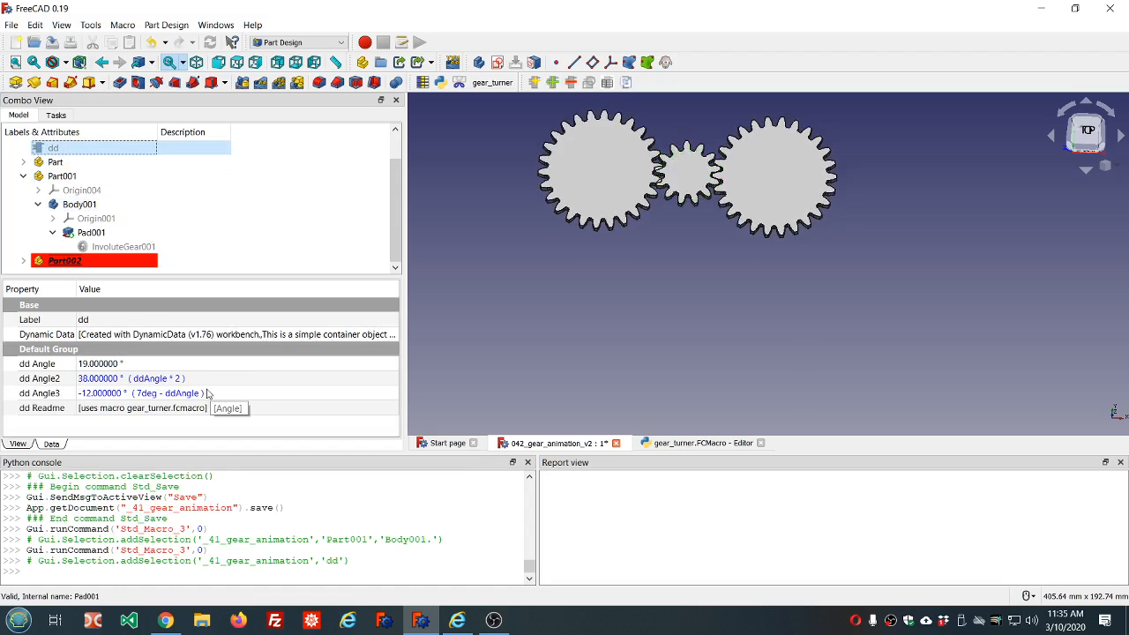
pyautogui.click(178, 379)
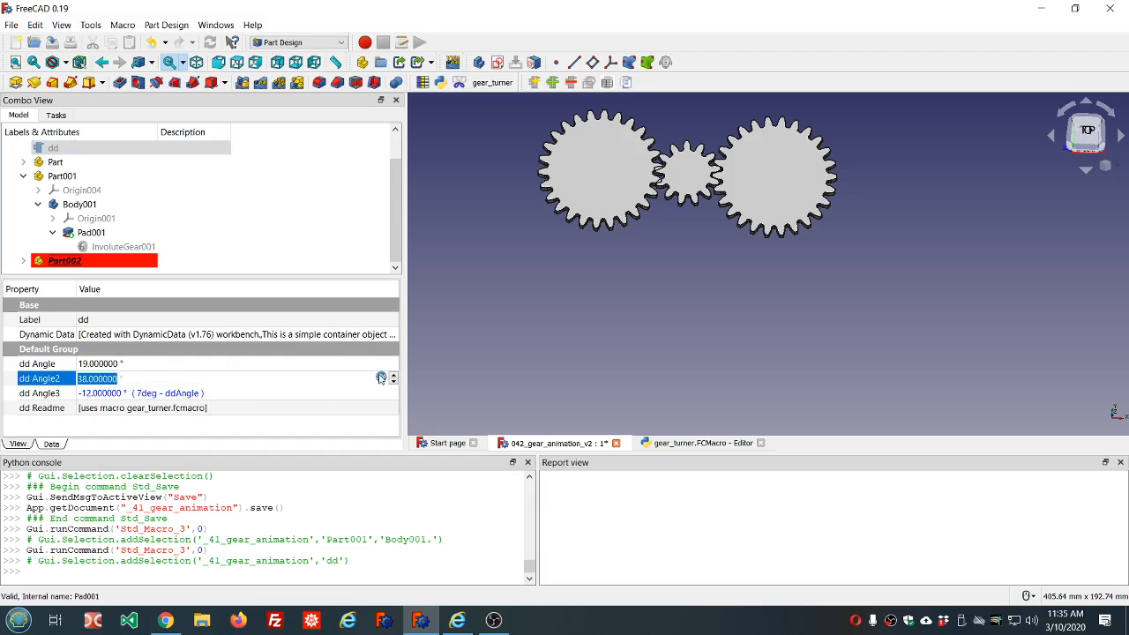
pyautogui.click(381, 376)
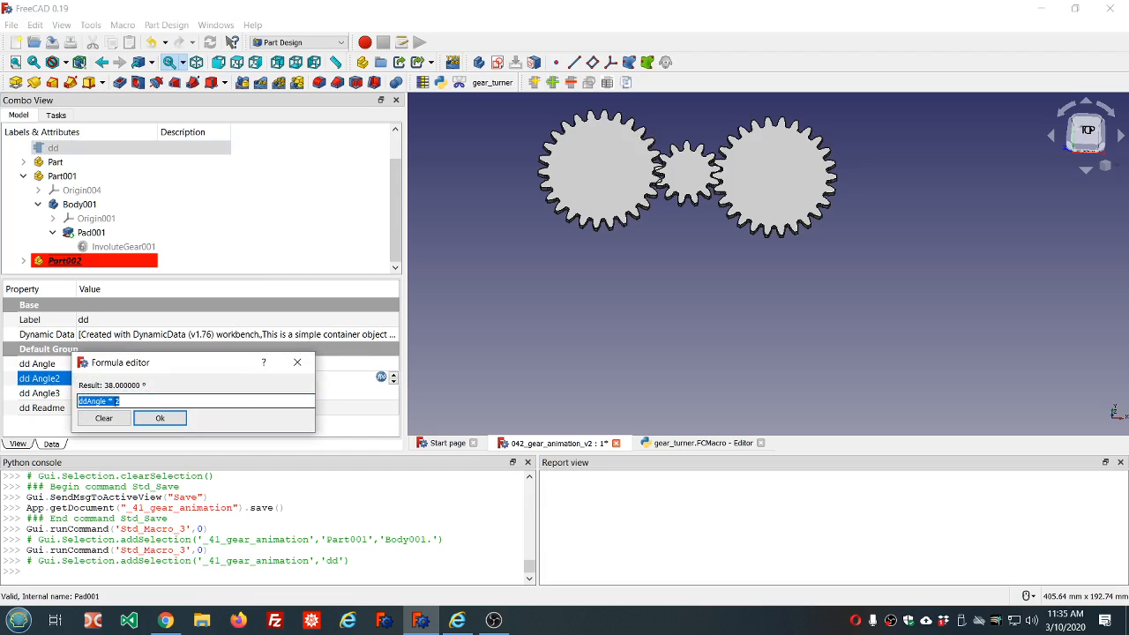
pyautogui.click(124, 402)
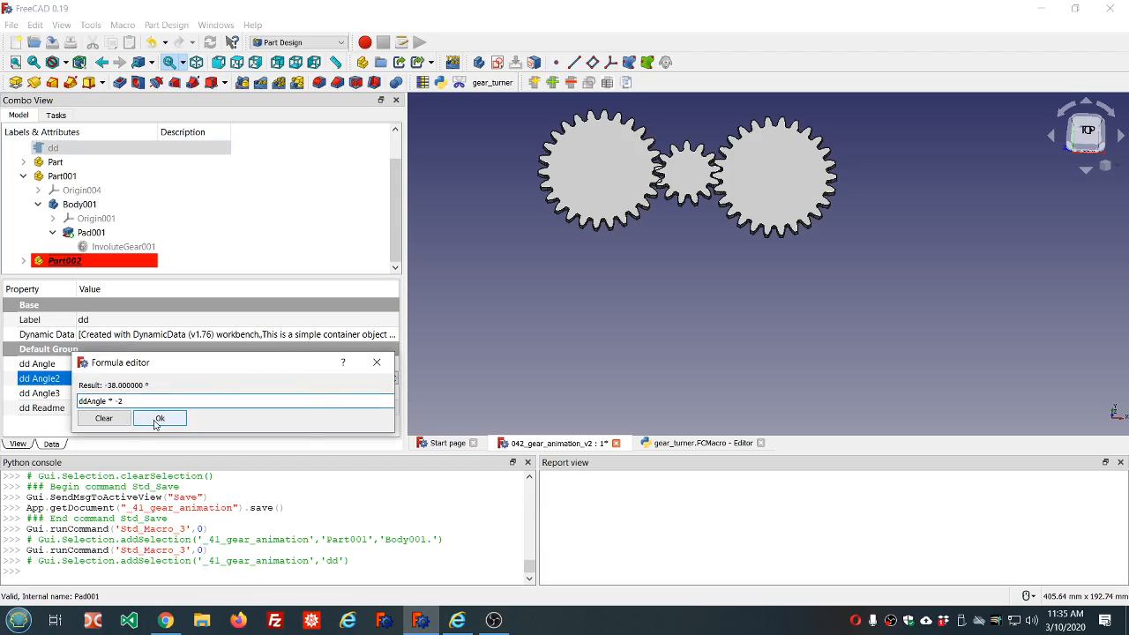
pyautogui.click(155, 417)
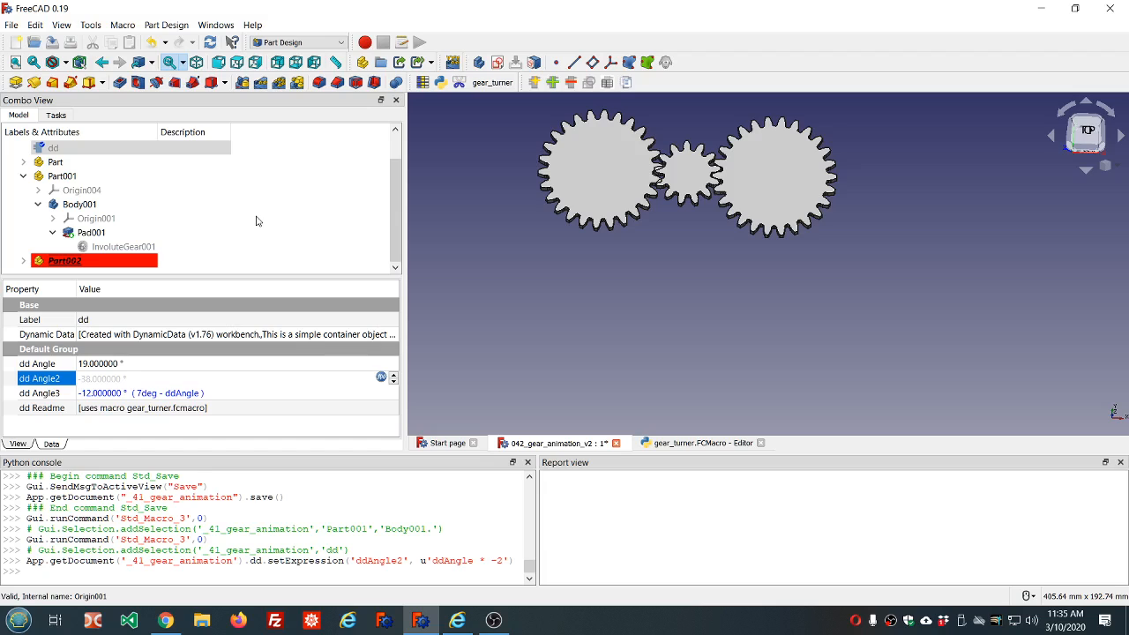
pyautogui.click(268, 185)
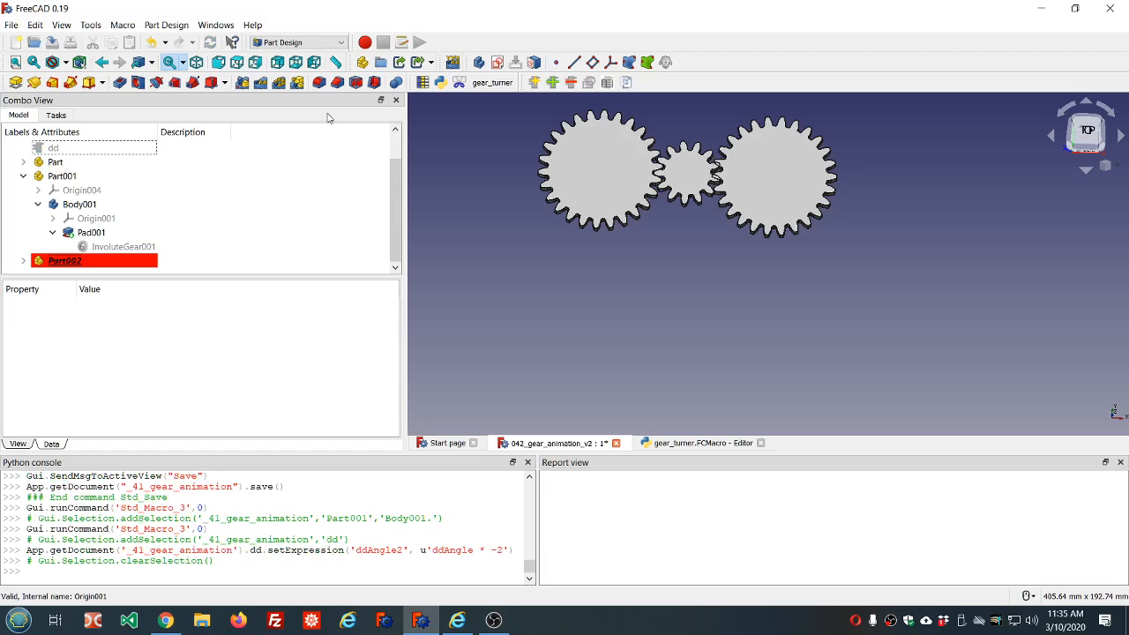
pyautogui.click(492, 83)
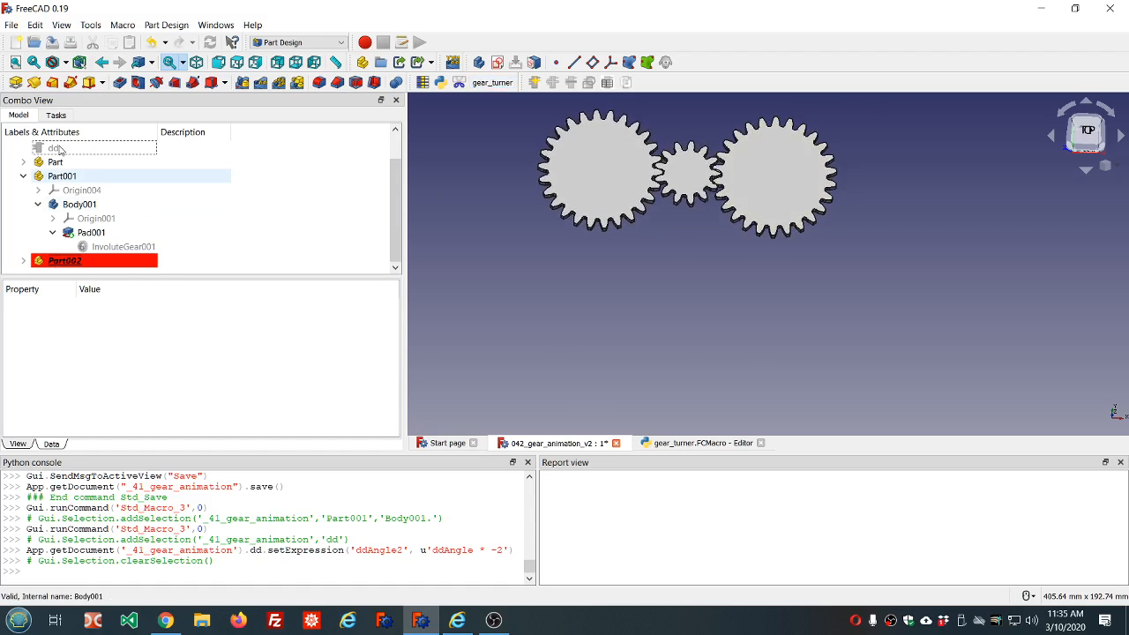
# Change the ddAngle3 expression of the dd object to 7deg + ddAngle
pyautogui.scroll(2, 59, 150)
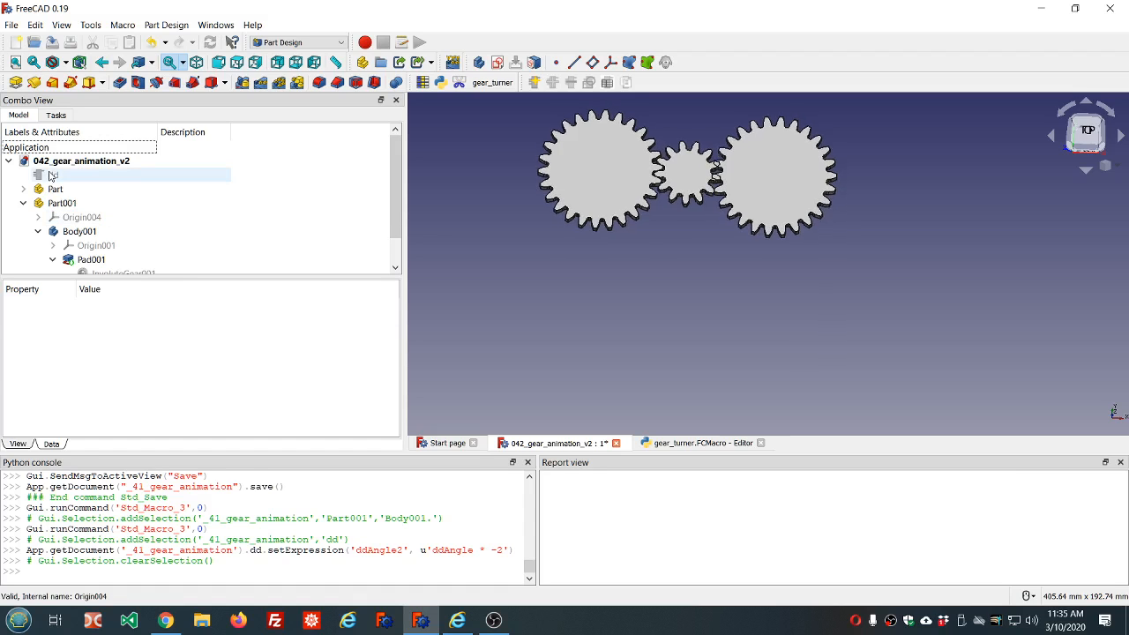
pyautogui.click(51, 176)
pyautogui.click(228, 399)
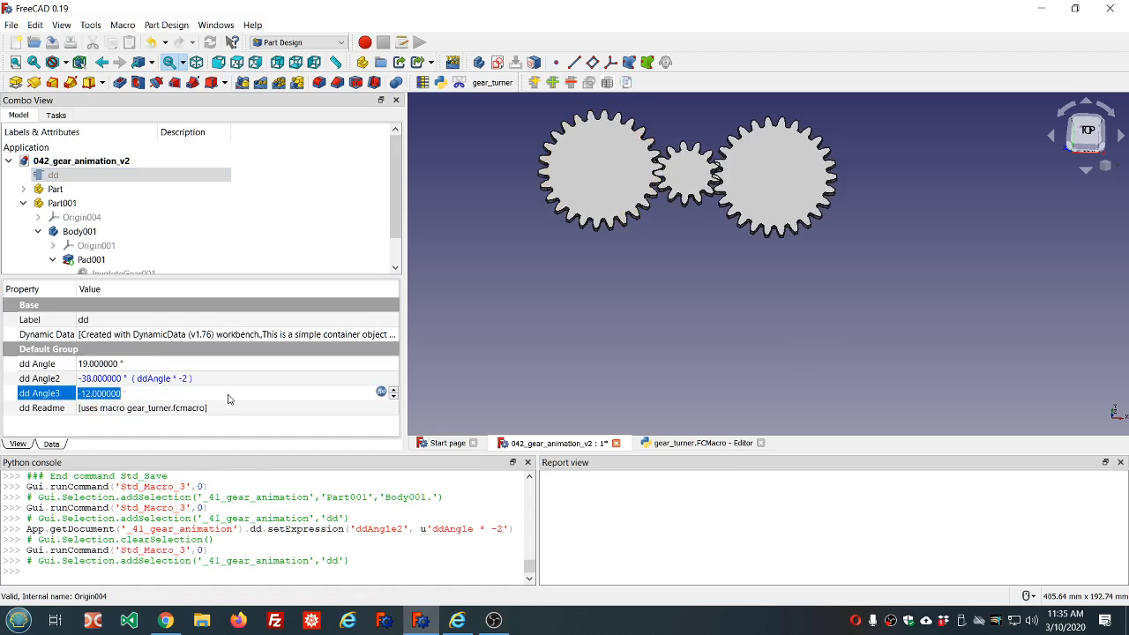
pyautogui.click(381, 392)
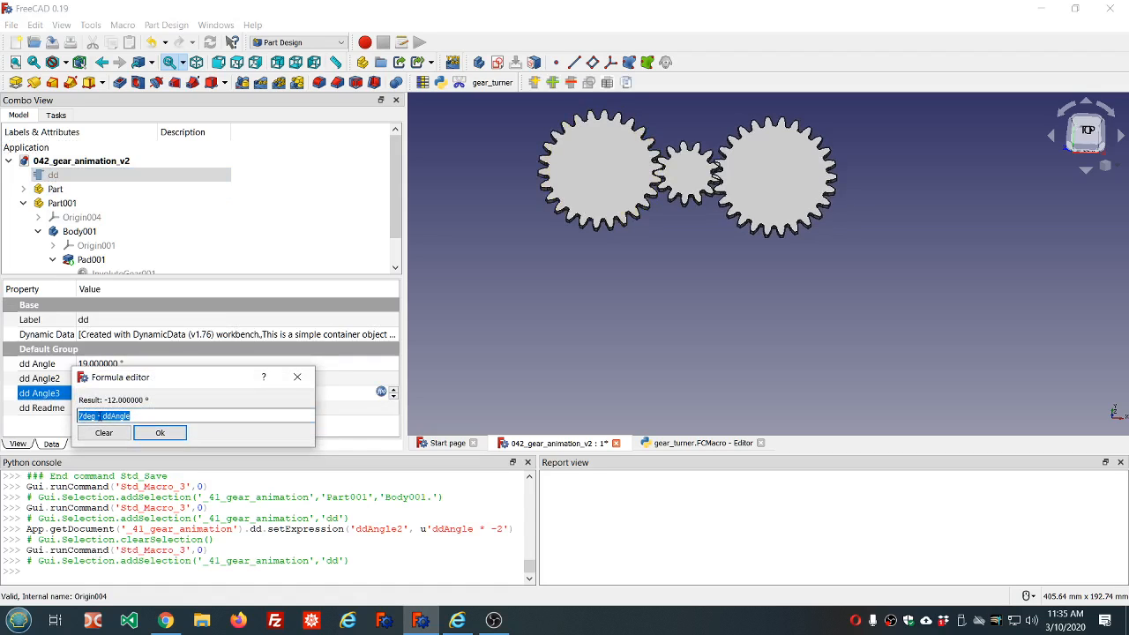
pyautogui.click(99, 416)
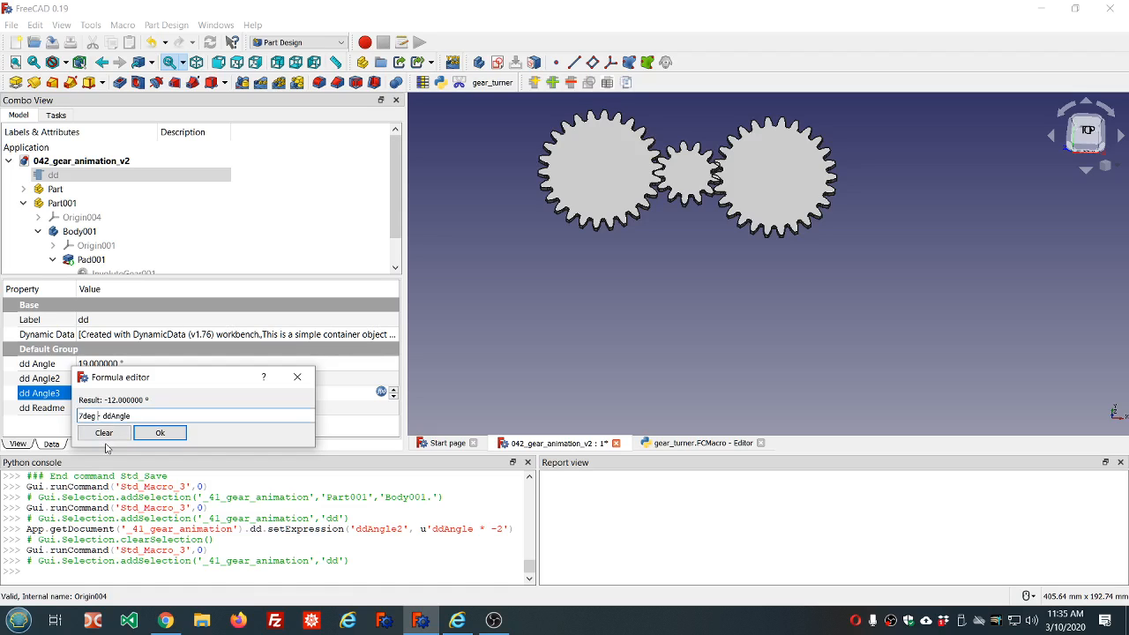
pyautogui.write('+')
pyautogui.press('Delete')
pyautogui.press('Delete')
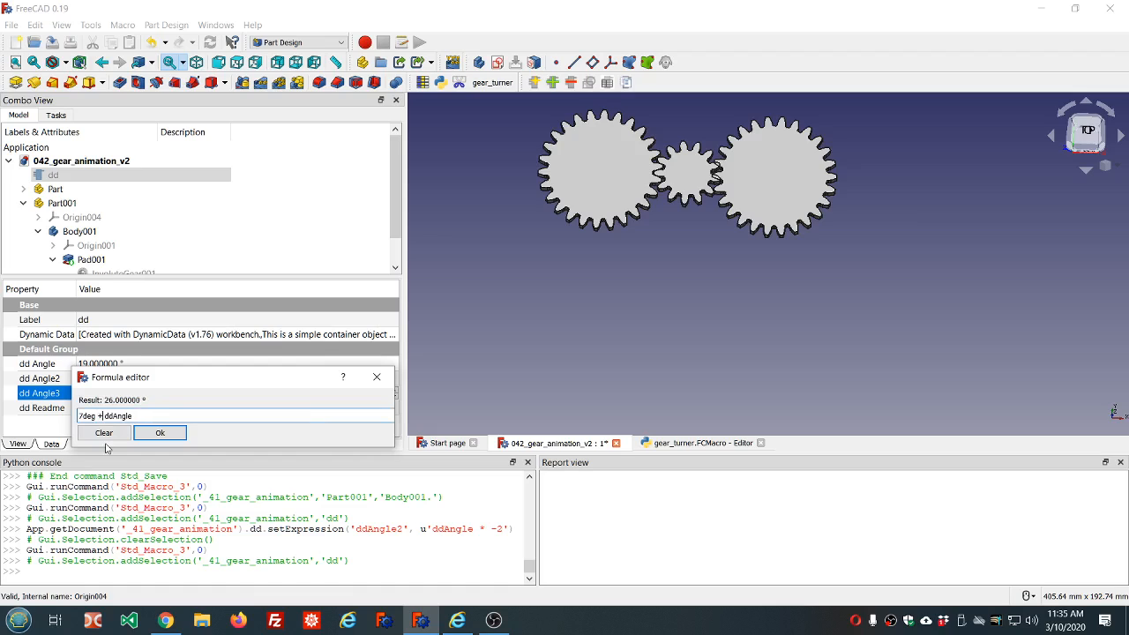
pyautogui.click(160, 435)
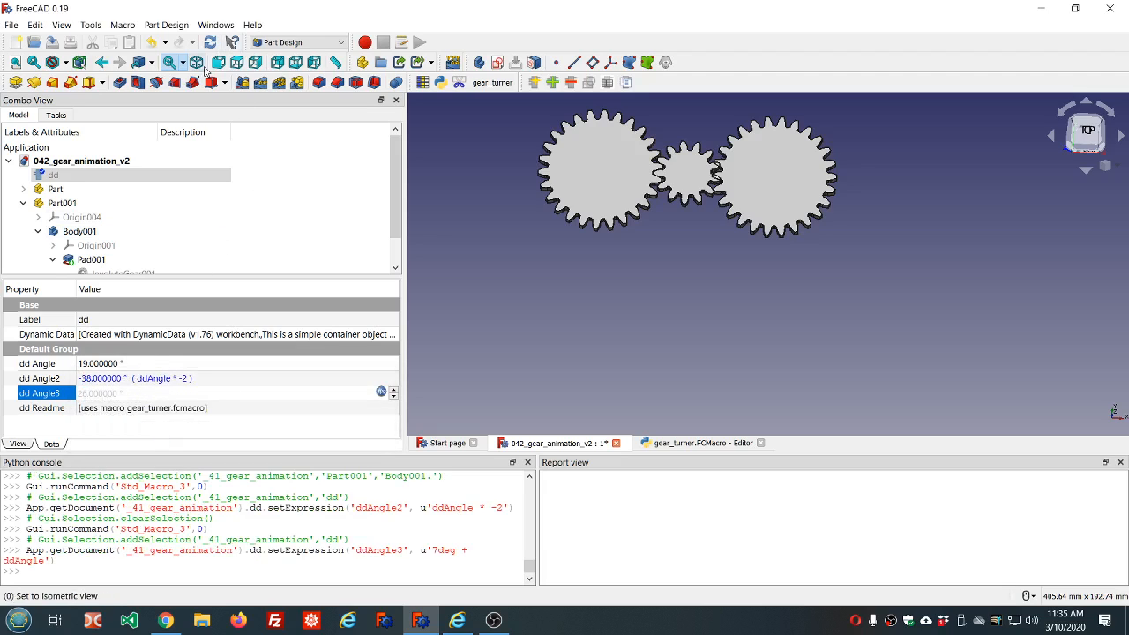
# Save and recompute the gear animation document, then rerun the gear_turner macro with the new ddAngle3 expression
pyautogui.click(52, 42)
pyautogui.click(208, 46)
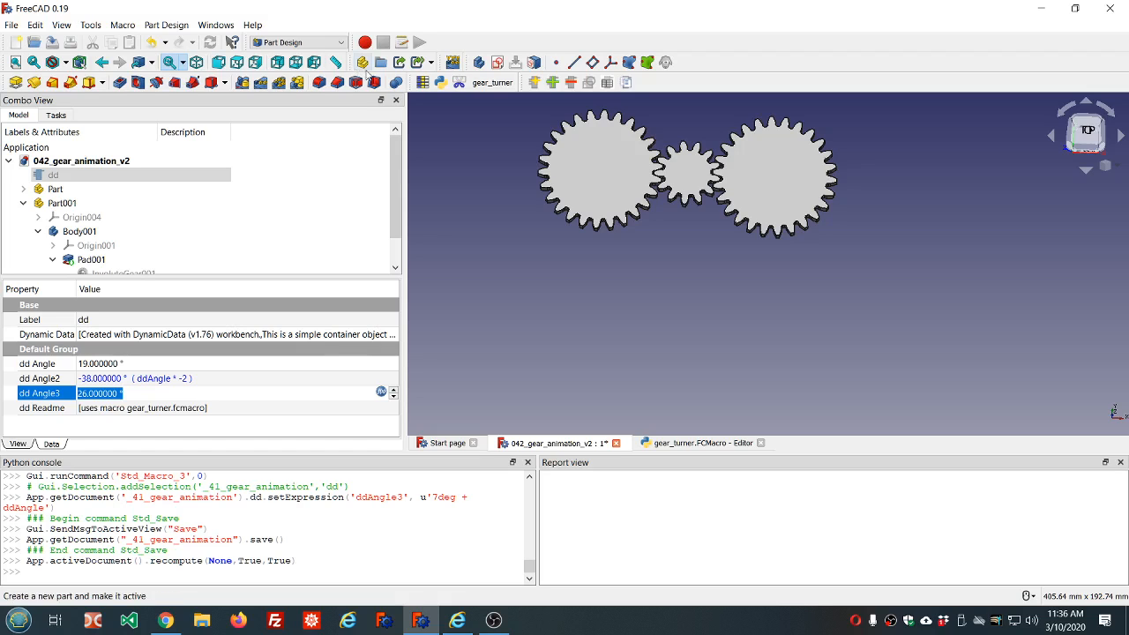
pyautogui.click(479, 87)
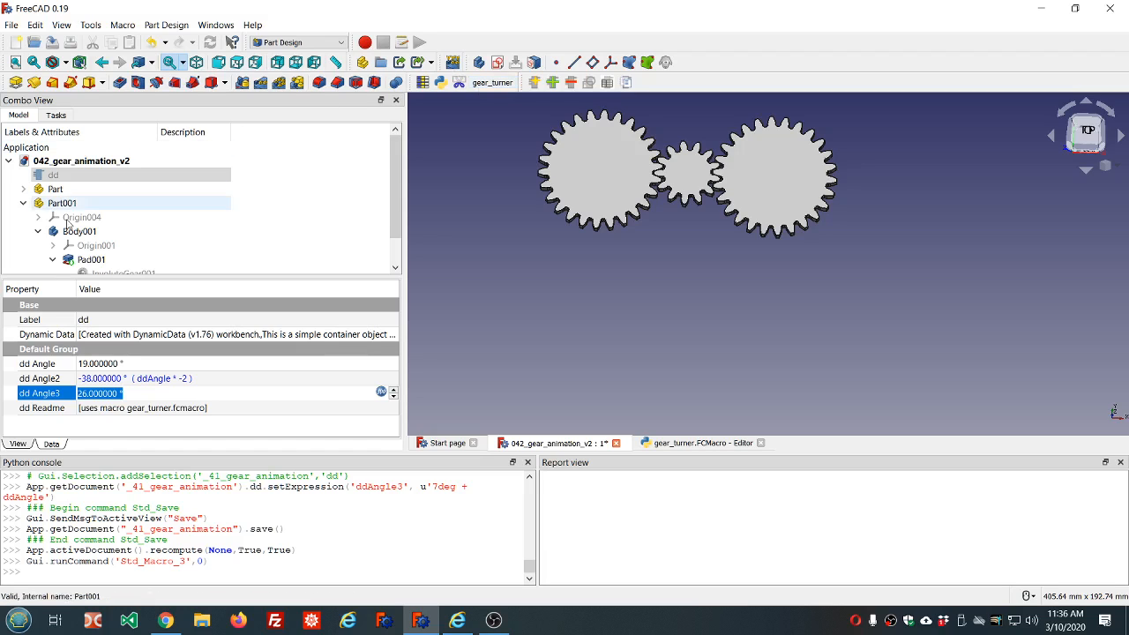
# Inspect Body001's placement in Part001 and view the meshing gears from a slightly rotated angle
pyautogui.scroll(-1, 170, 222)
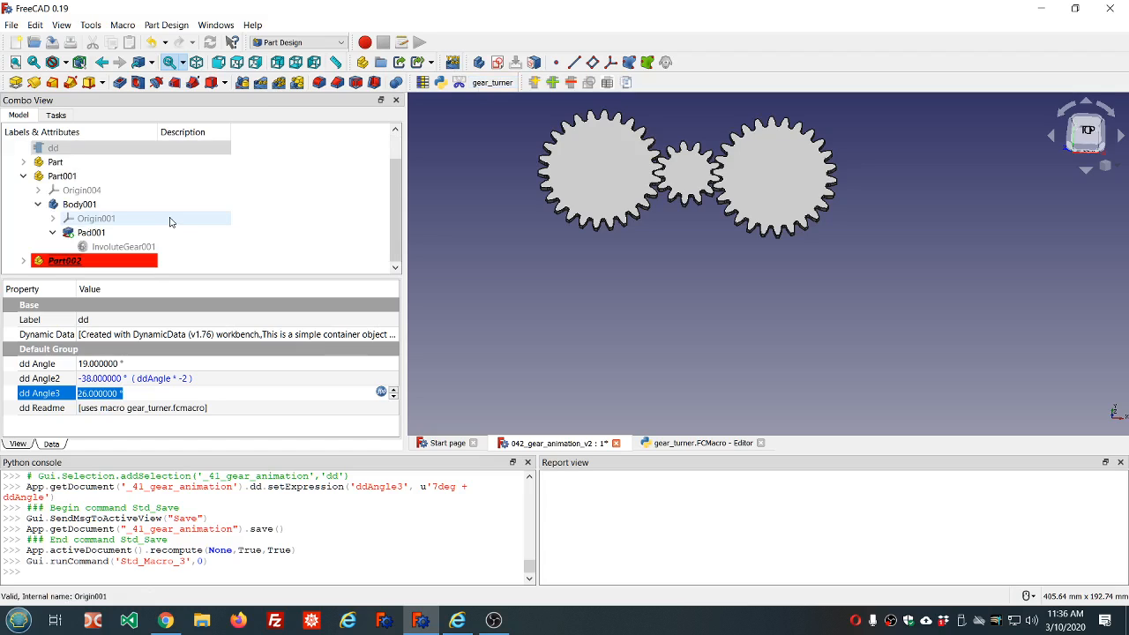
pyautogui.click(91, 207)
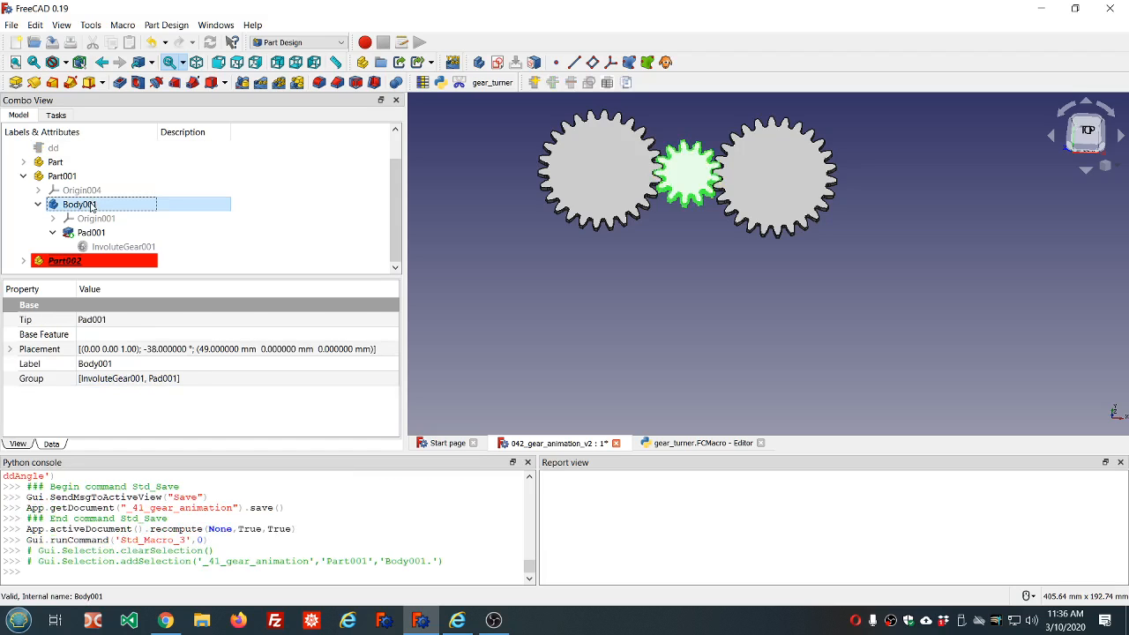
pyautogui.click(500, 259)
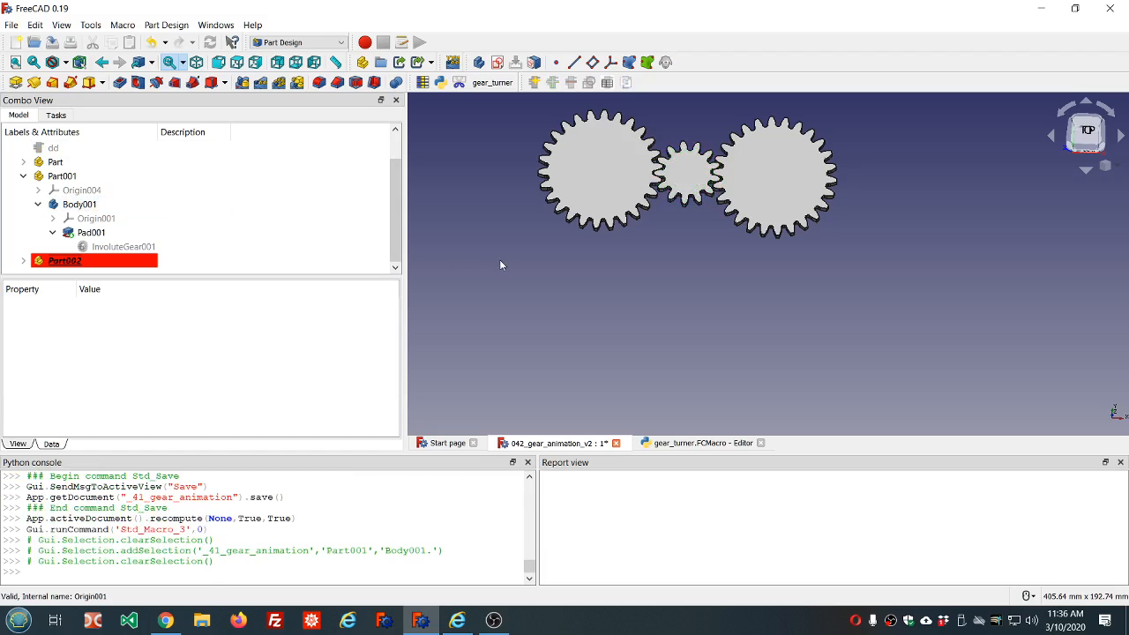
pyautogui.moveTo(826, 297)
pyautogui.mouseDown(button='middle')
pyautogui.moveTo(824, 245)
pyautogui.moveTo(843, 297)
pyautogui.mouseUp(button='middle')
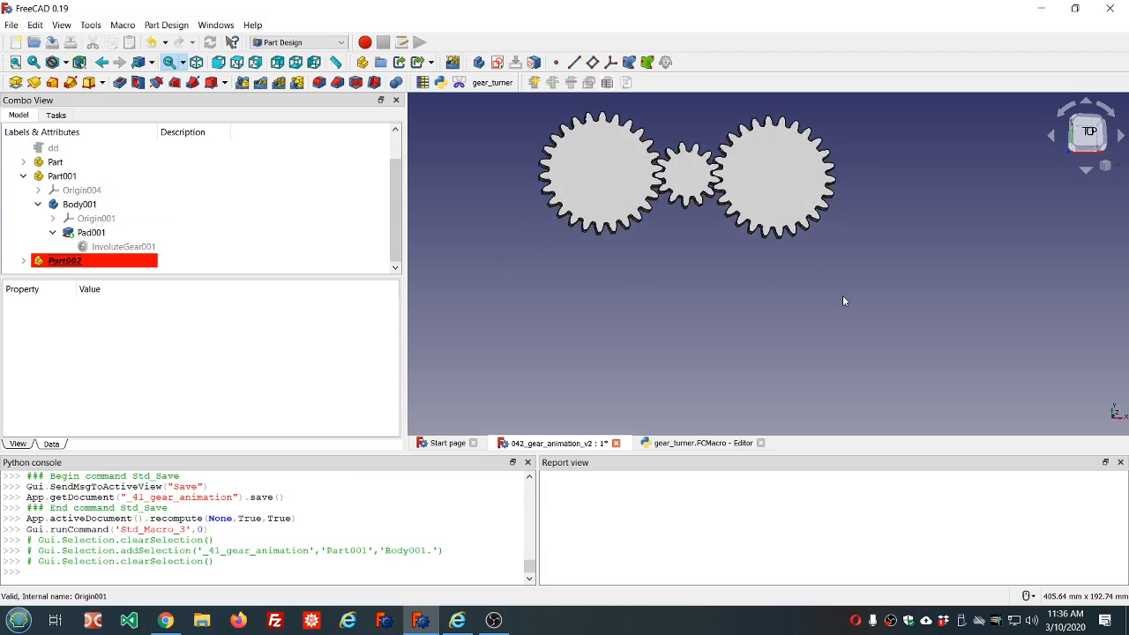
# Collapse Part001, expand Part002 and examine the angle expression in Body002's placement
pyautogui.click(23, 177)
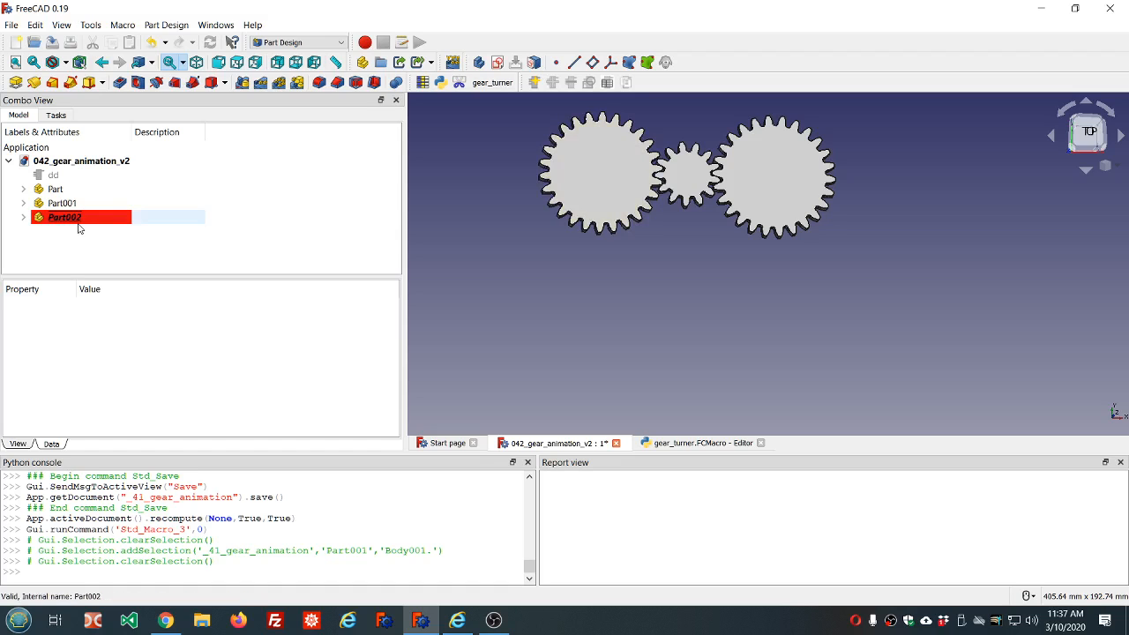
pyautogui.click(23, 218)
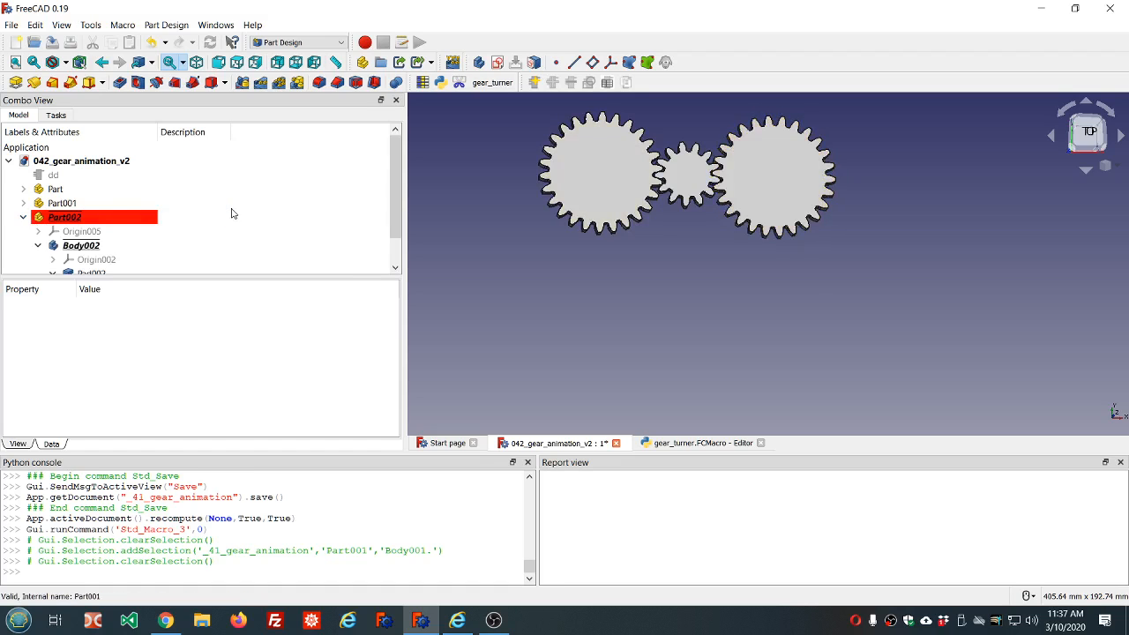
pyautogui.scroll(-1, 232, 213)
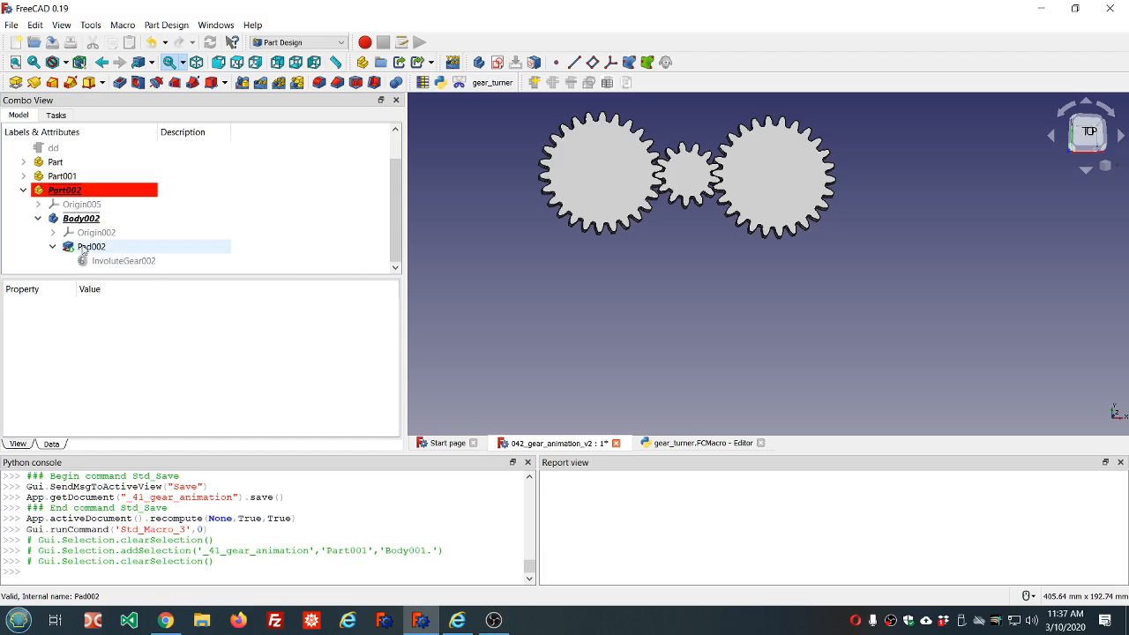
pyautogui.click(72, 223)
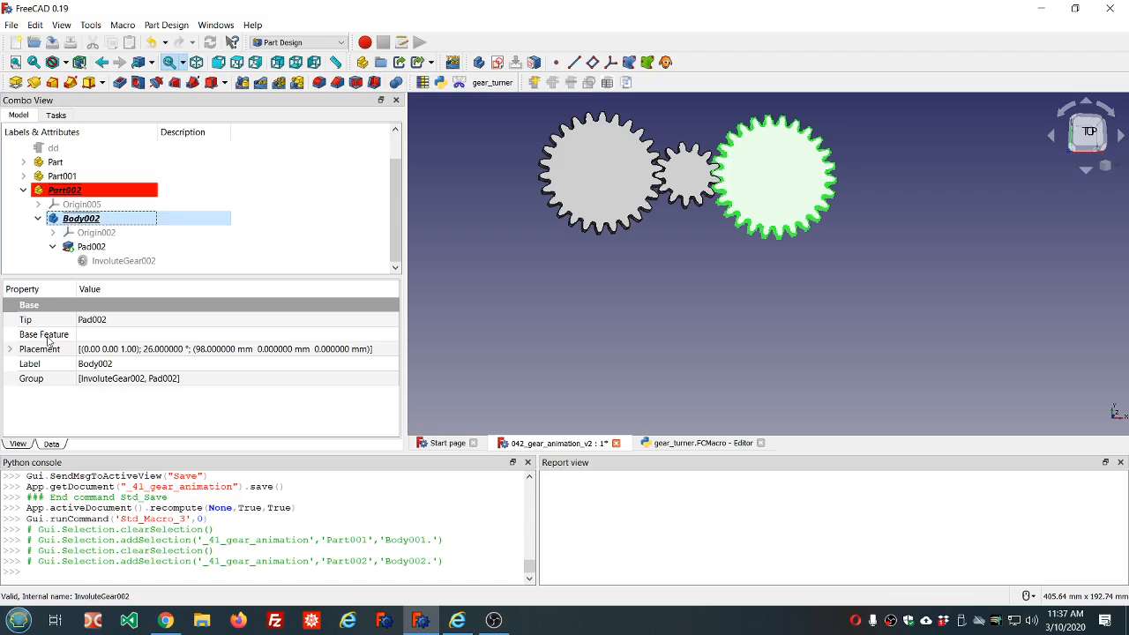
pyautogui.click(11, 349)
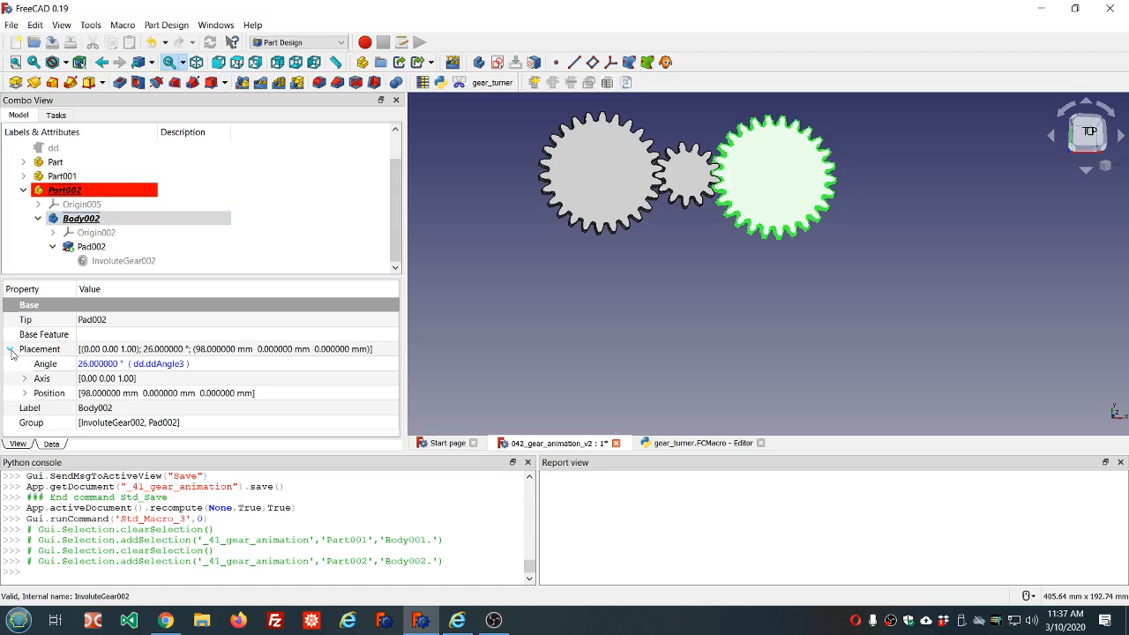
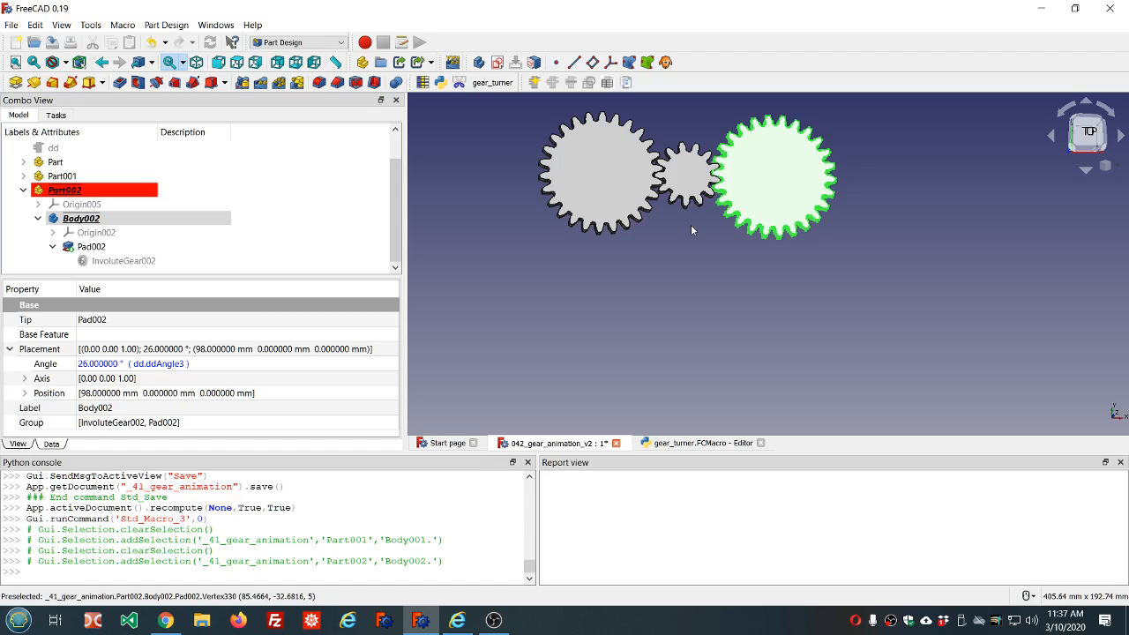
pyautogui.click(459, 214)
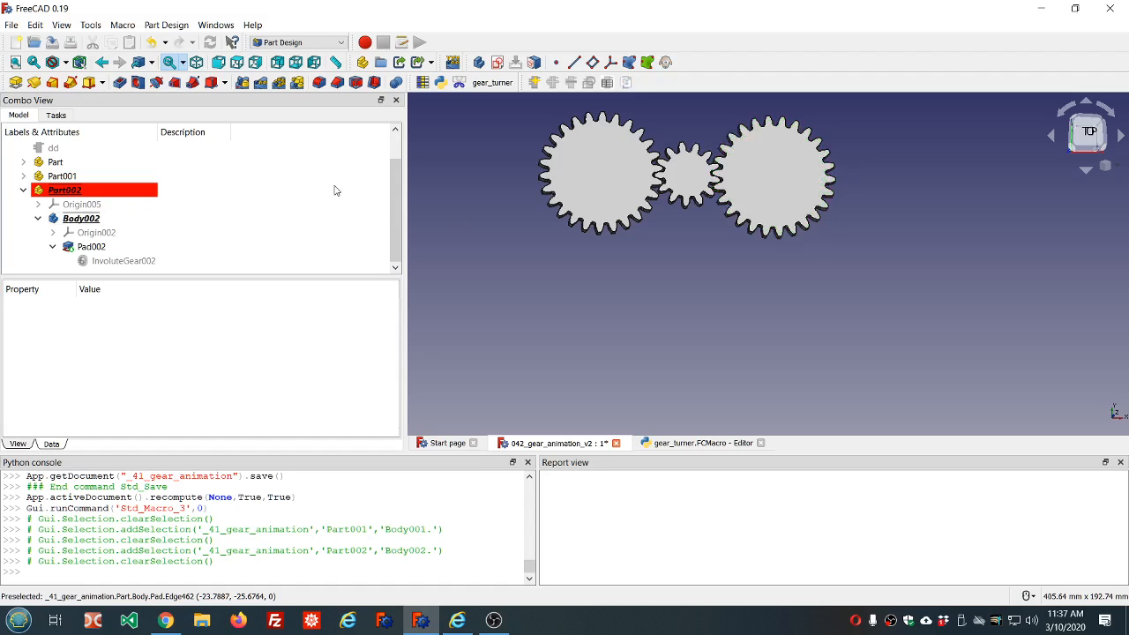
# Collapse Part002 and inspect the contents of Part and its Origin003, leaving Part collapsed
pyautogui.click(23, 193)
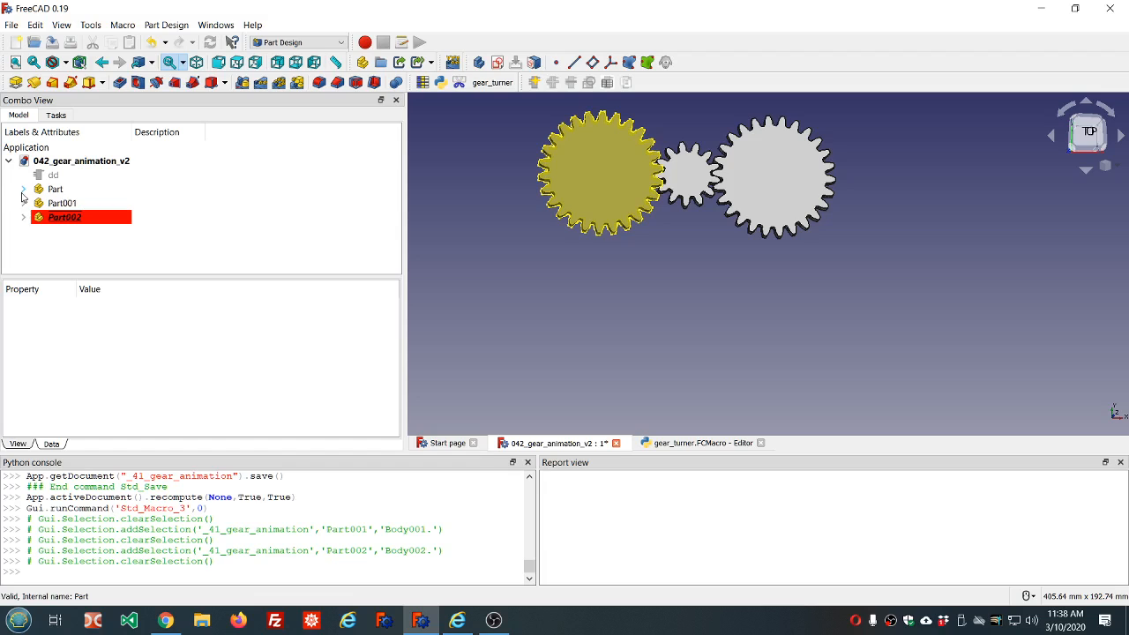
pyautogui.click(24, 189)
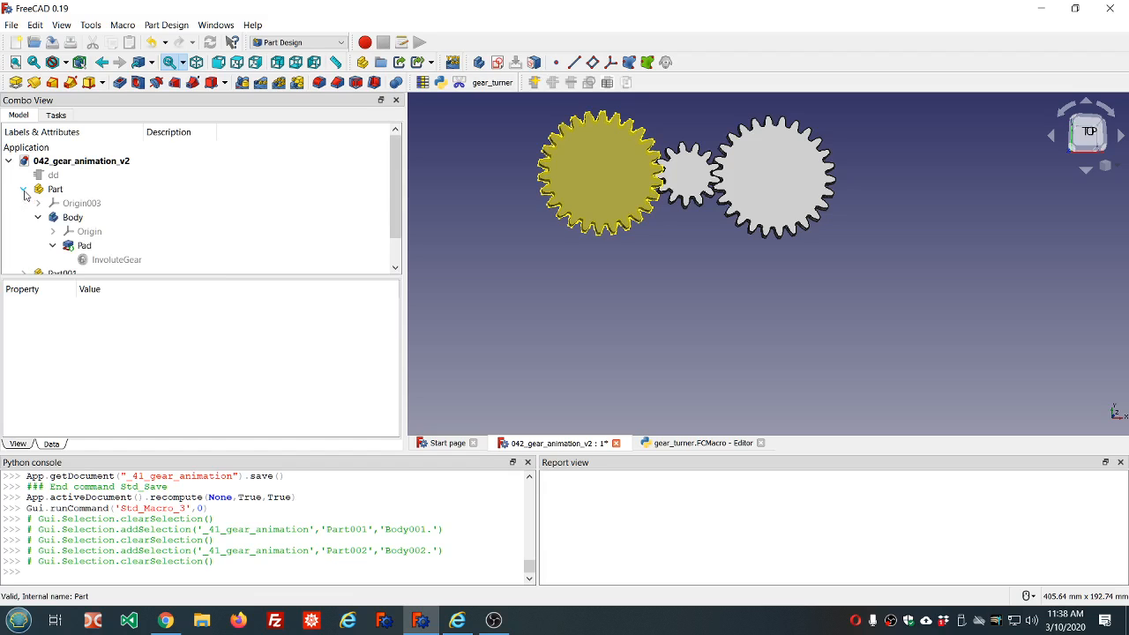
pyautogui.scroll(-2, 192, 200)
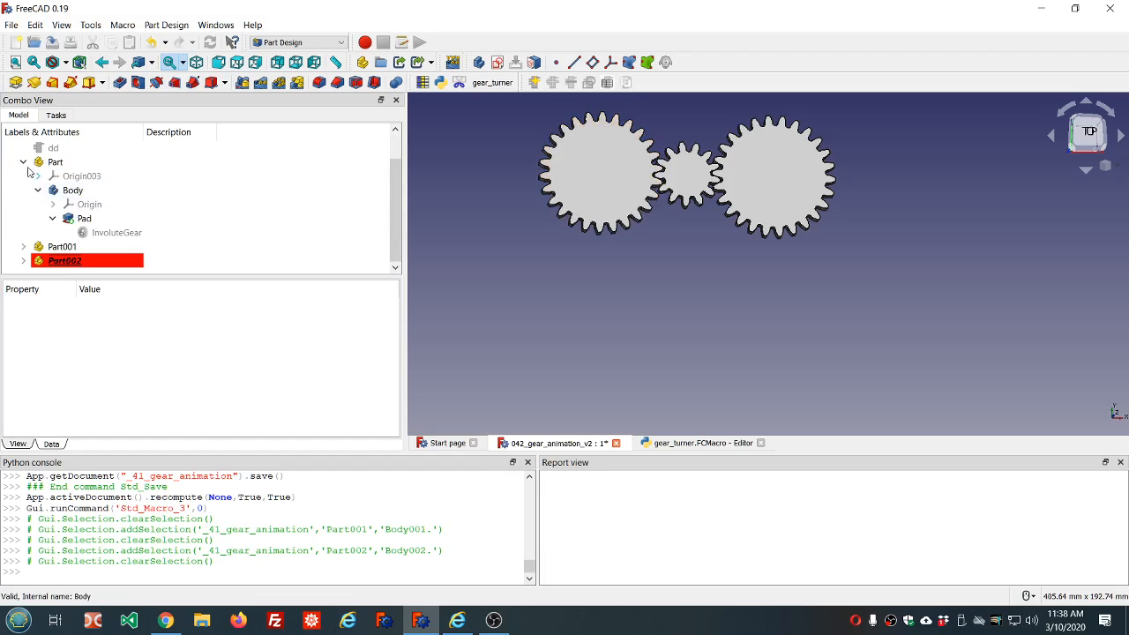
pyautogui.click(78, 179)
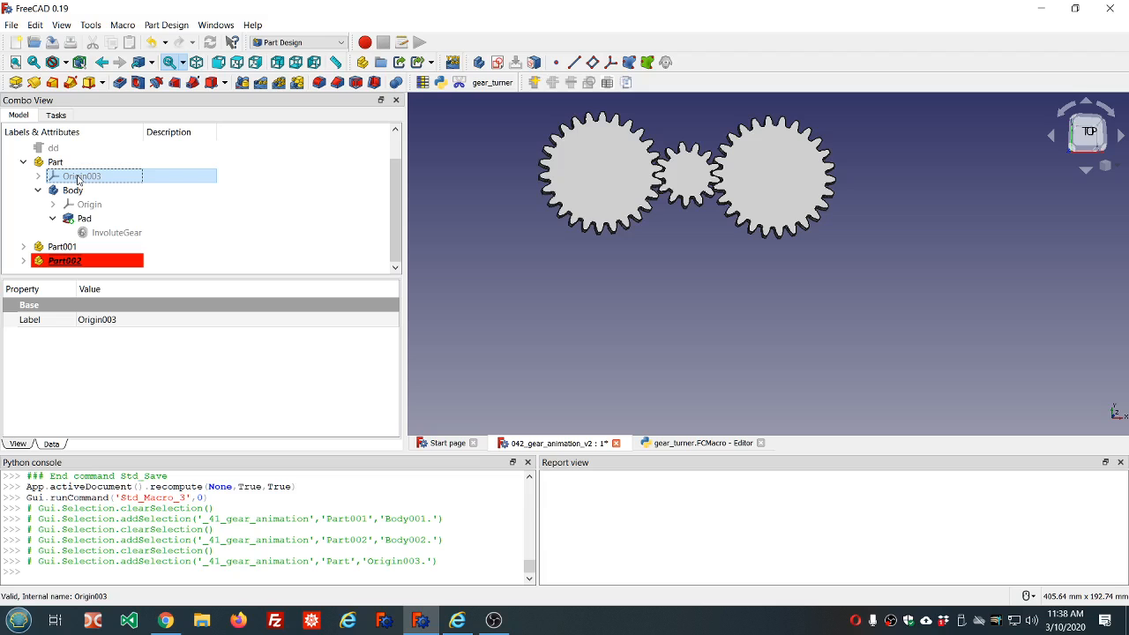
pyautogui.click(23, 161)
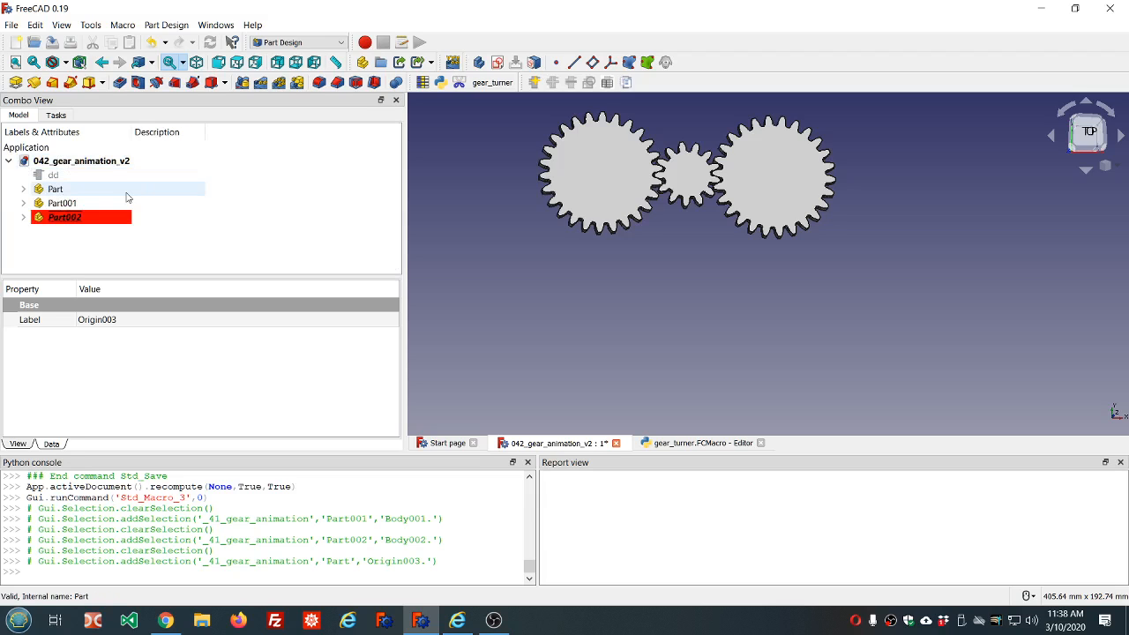
# Show Part002's Origin005 to examine where its axes and planes lie relative to the gears, and hide it again
pyautogui.click(22, 217)
pyautogui.scroll(-1, 26, 216)
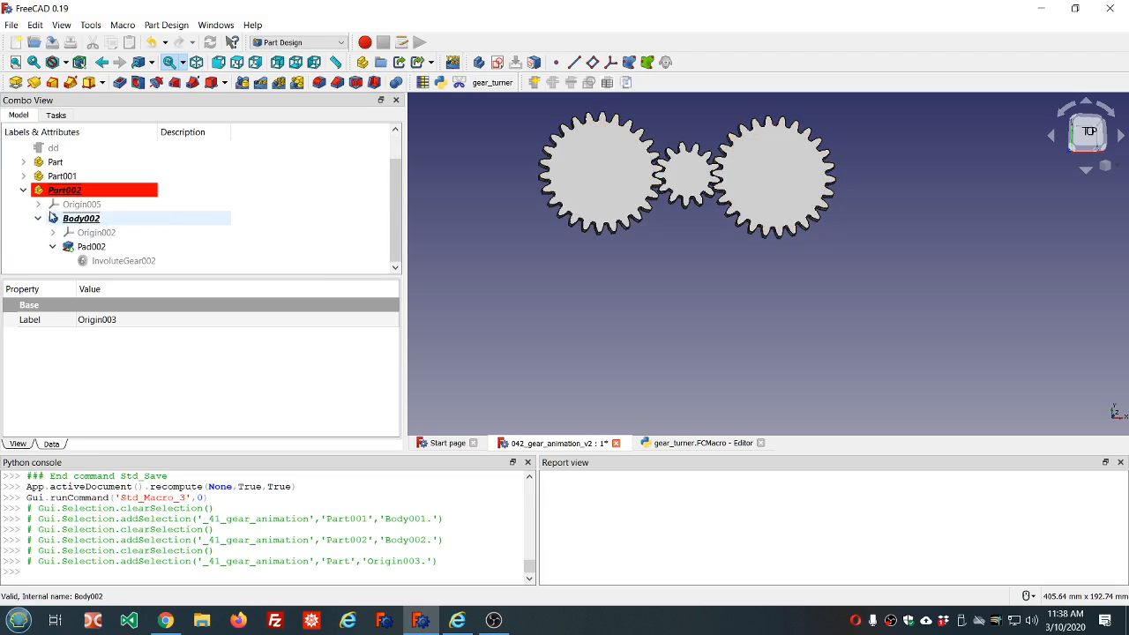
pyautogui.click(38, 204)
pyautogui.scroll(-1, 107, 212)
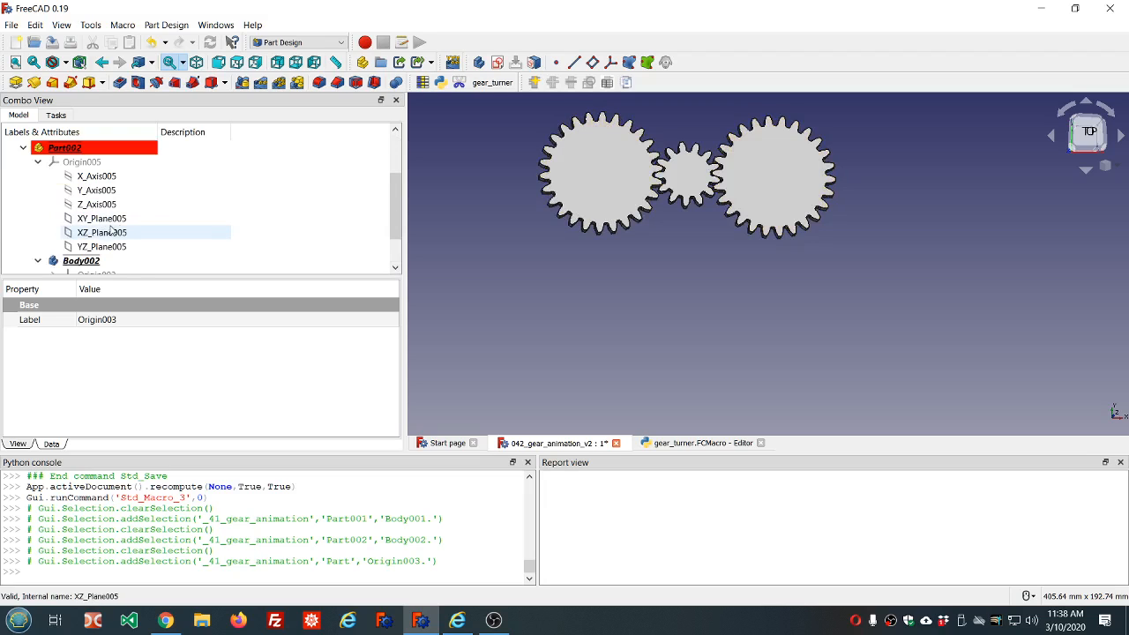
pyautogui.click(93, 165)
pyautogui.press('space')
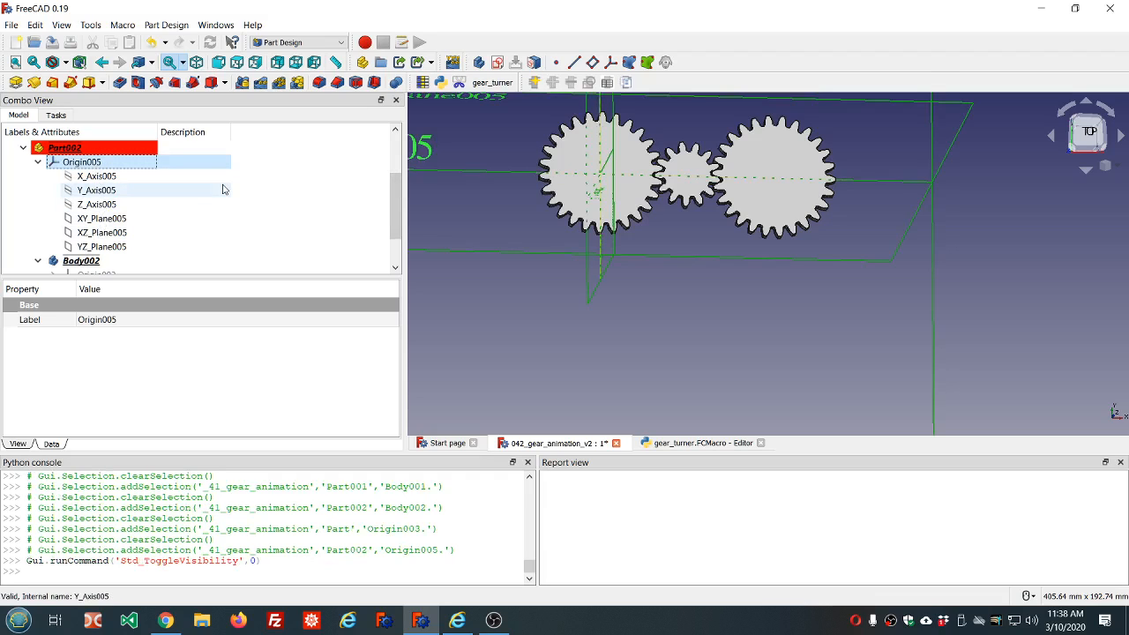
pyautogui.scroll(-1, 217, 189)
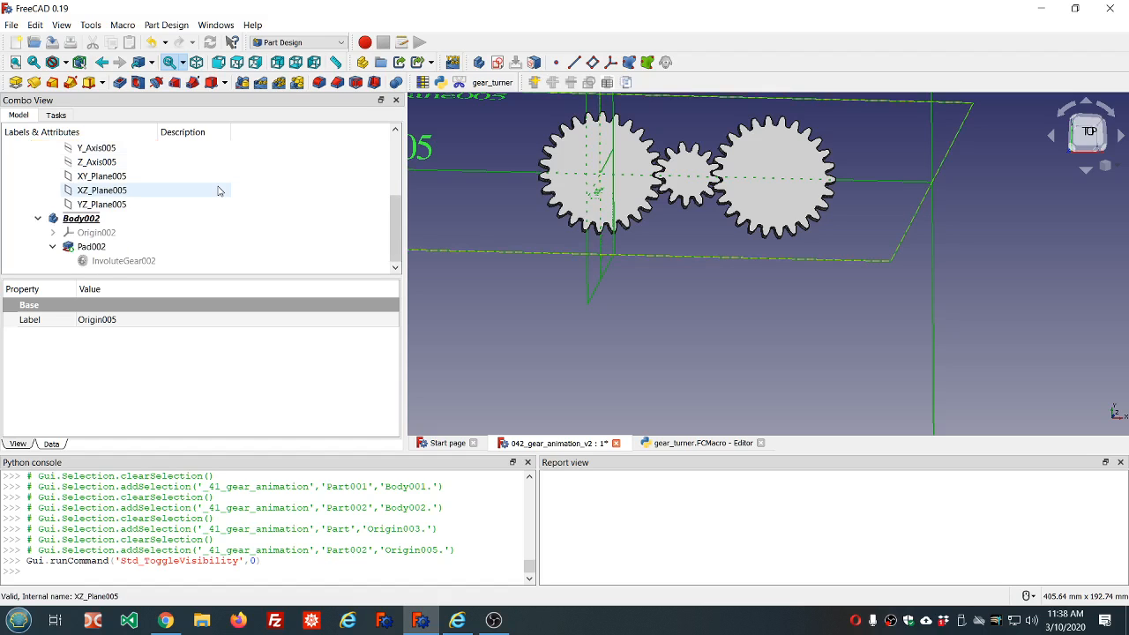
pyautogui.scroll(1, 217, 189)
pyautogui.scroll(-6, 483, 206)
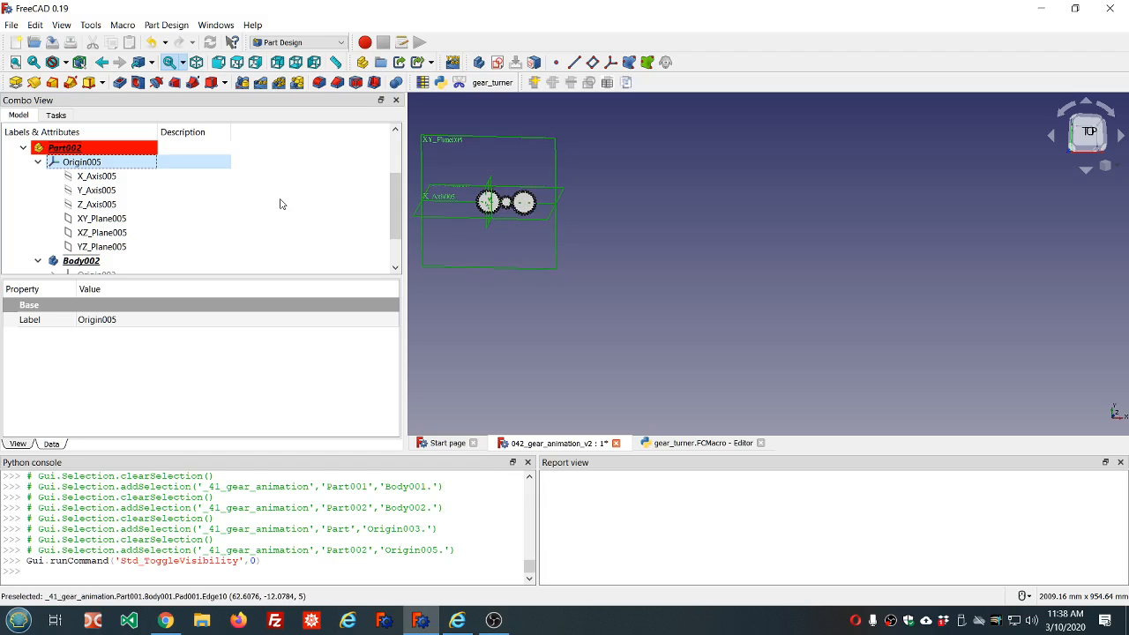
pyautogui.press('space')
pyautogui.scroll(-1, 90, 261)
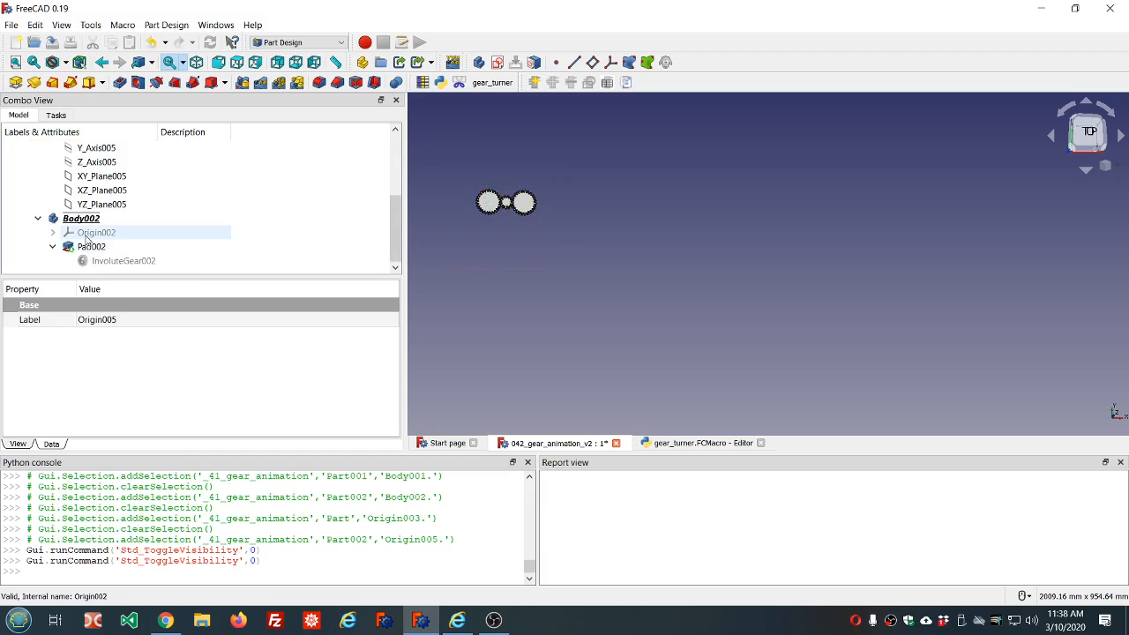
# Show Body002's Origin002 and compare its planes with the third gear
pyautogui.click(87, 233)
pyautogui.press('space')
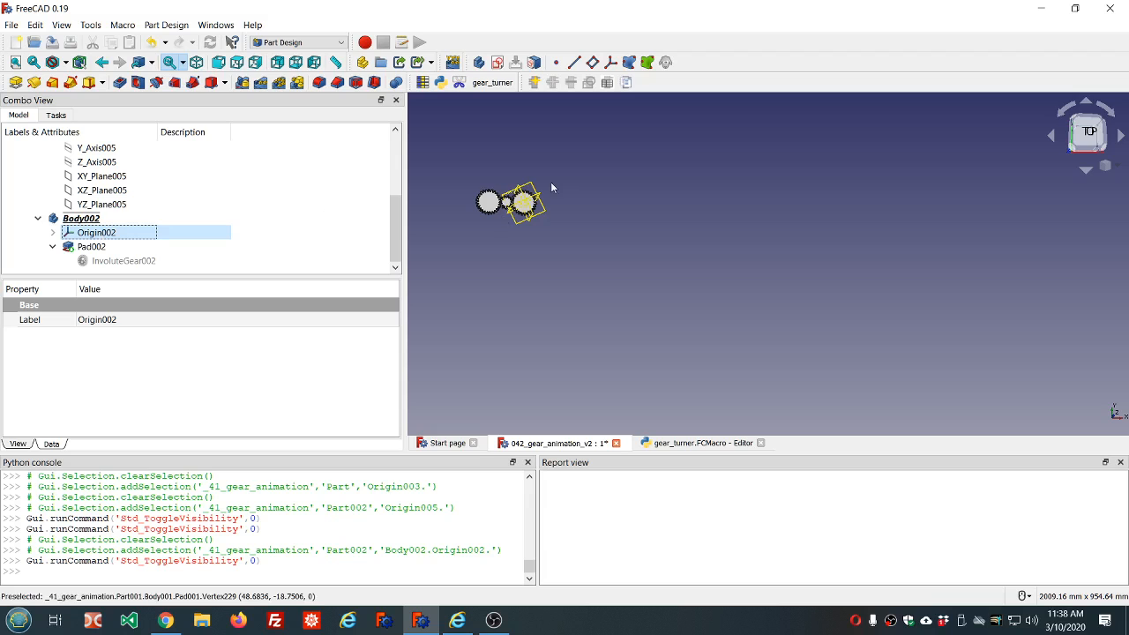
pyautogui.scroll(5, 534, 190)
pyautogui.scroll(-5, 508, 203)
pyautogui.scroll(5, 494, 216)
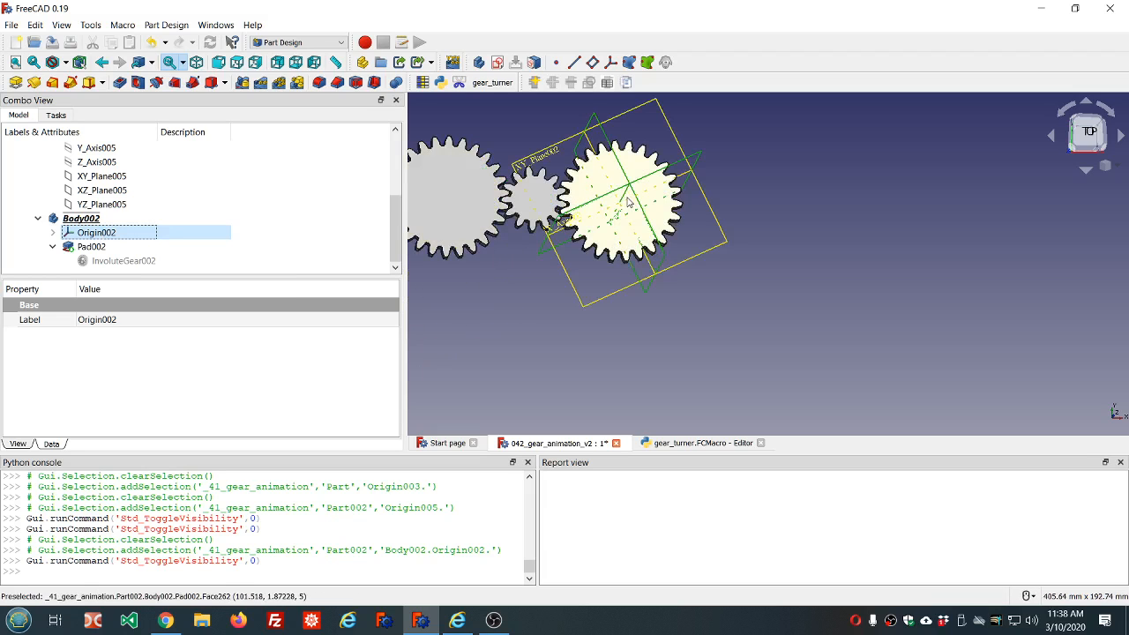
# Examine the angle and position in Body002's placement against its displayed origin
pyautogui.click(82, 222)
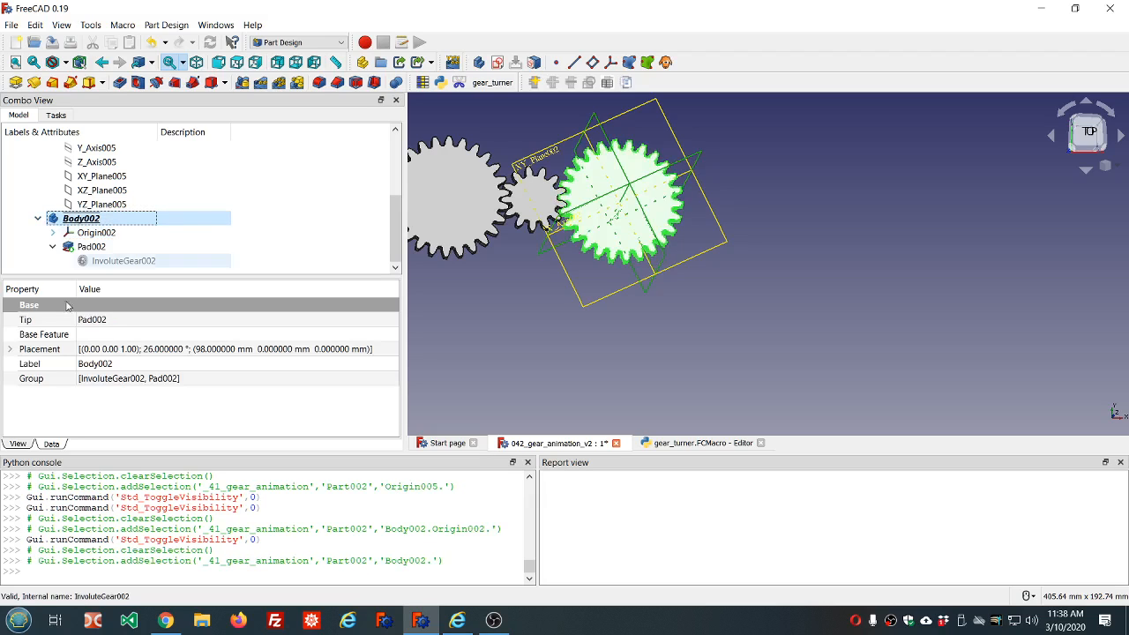
pyautogui.click(11, 349)
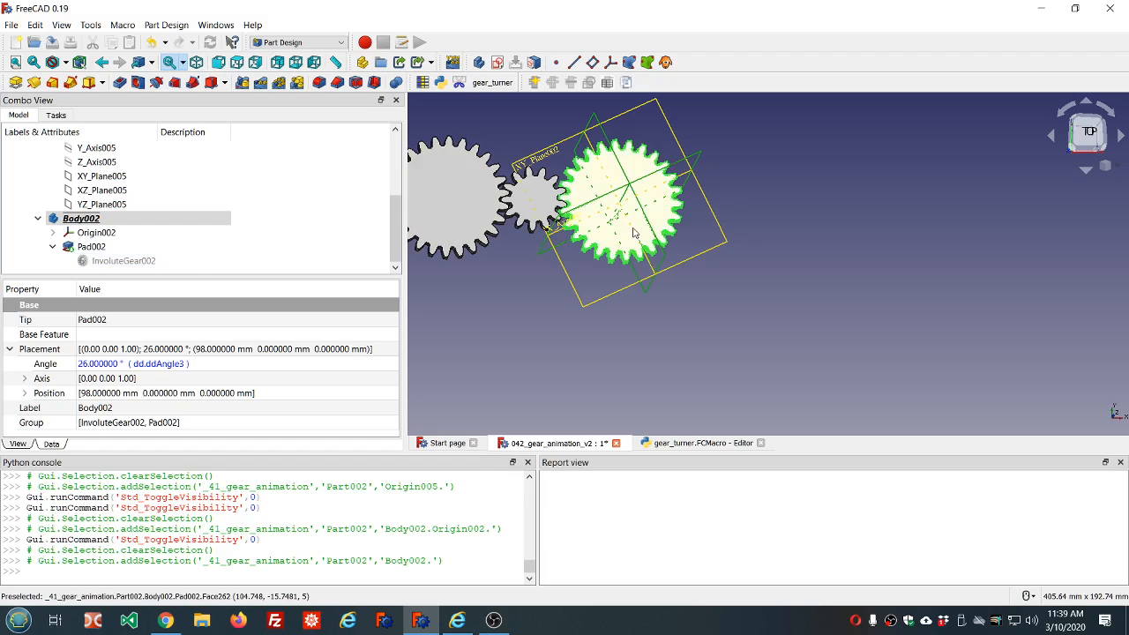
pyautogui.scroll(-4, 634, 229)
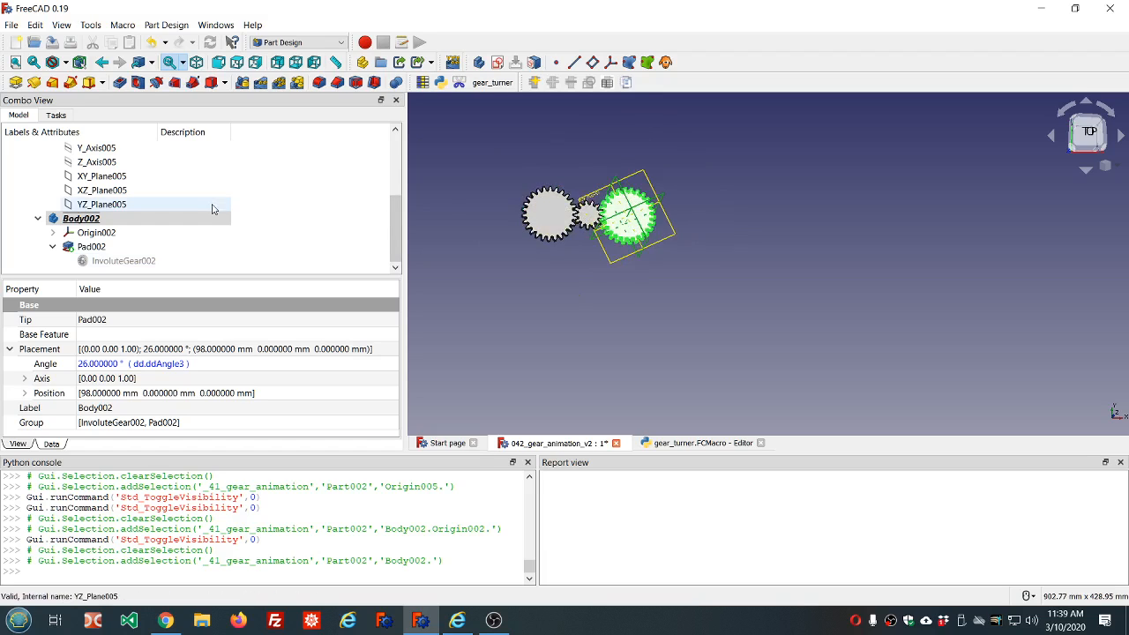
# Hide Body002's Origin002 so that only the three gears are displayed
pyautogui.scroll(1, 237, 212)
pyautogui.scroll(-1, 235, 214)
pyautogui.click(115, 232)
pyautogui.press('space')
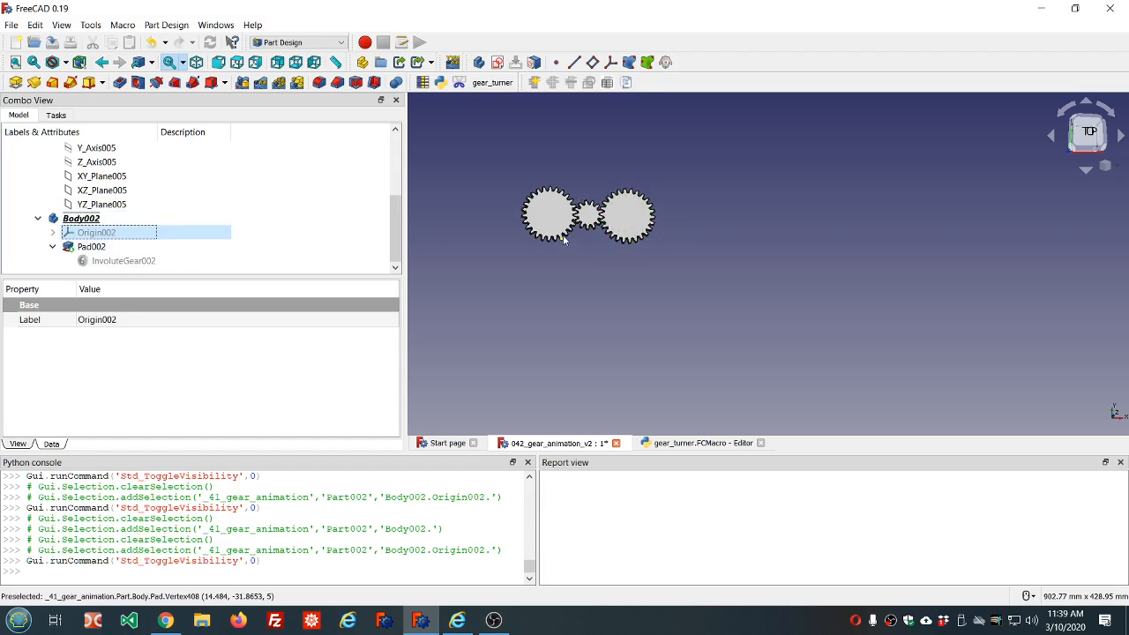
pyautogui.scroll(2, 544, 201)
pyautogui.scroll(2, 545, 202)
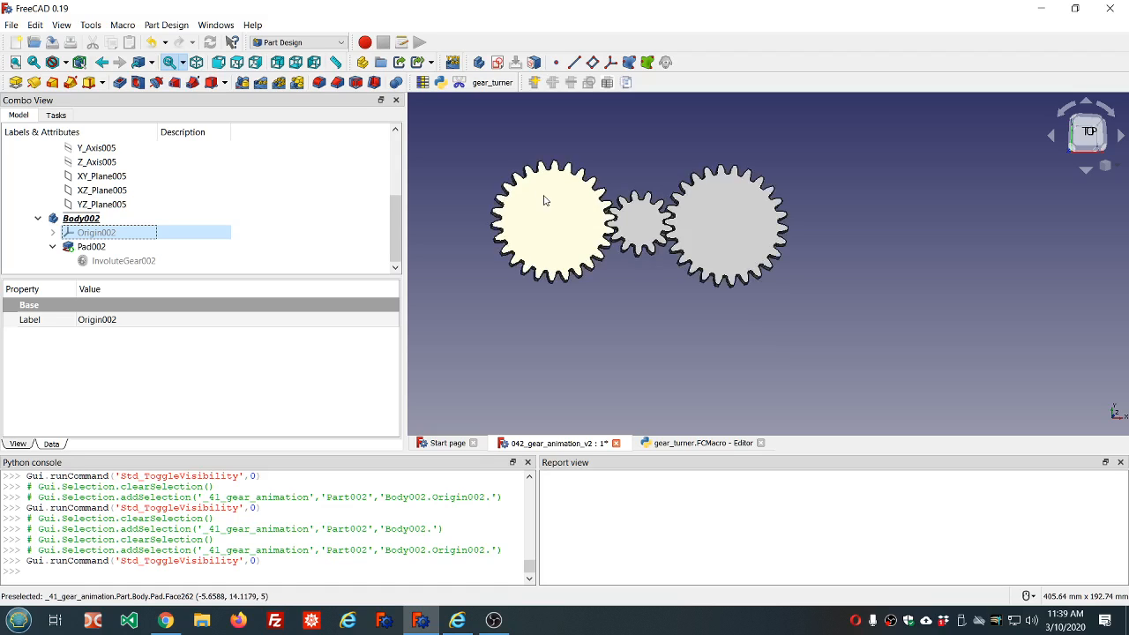
# Examine how the gear_turner.FCMacro code drives the angle properties of dd, collapsing Part002's Origin005
pyautogui.click(684, 445)
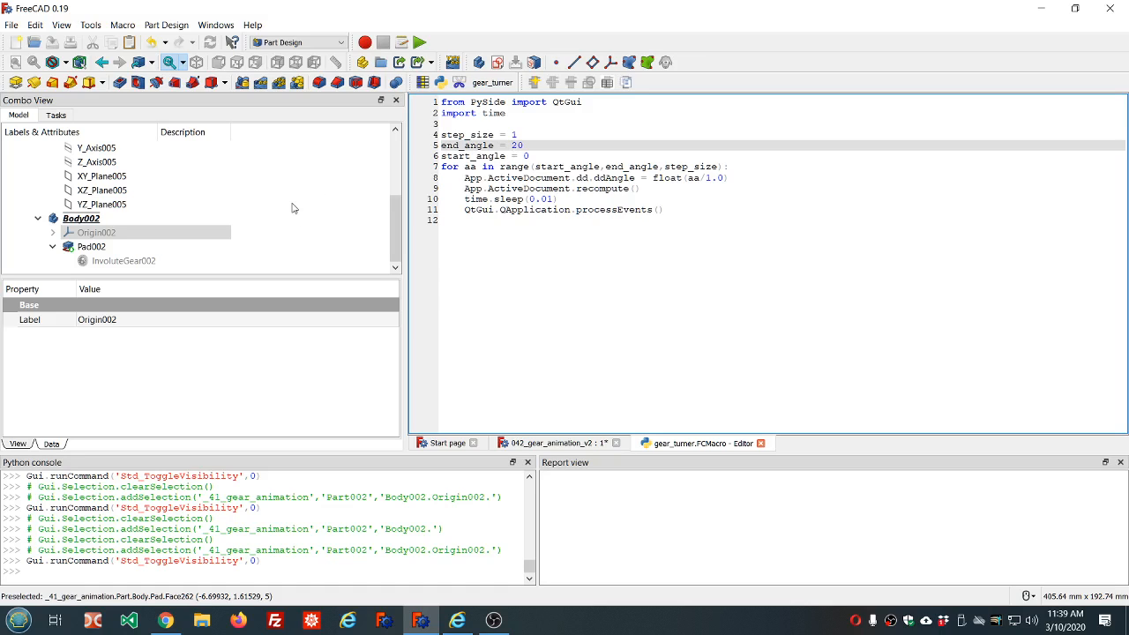
pyautogui.moveTo(395, 208); pyautogui.dragTo(394, 150)
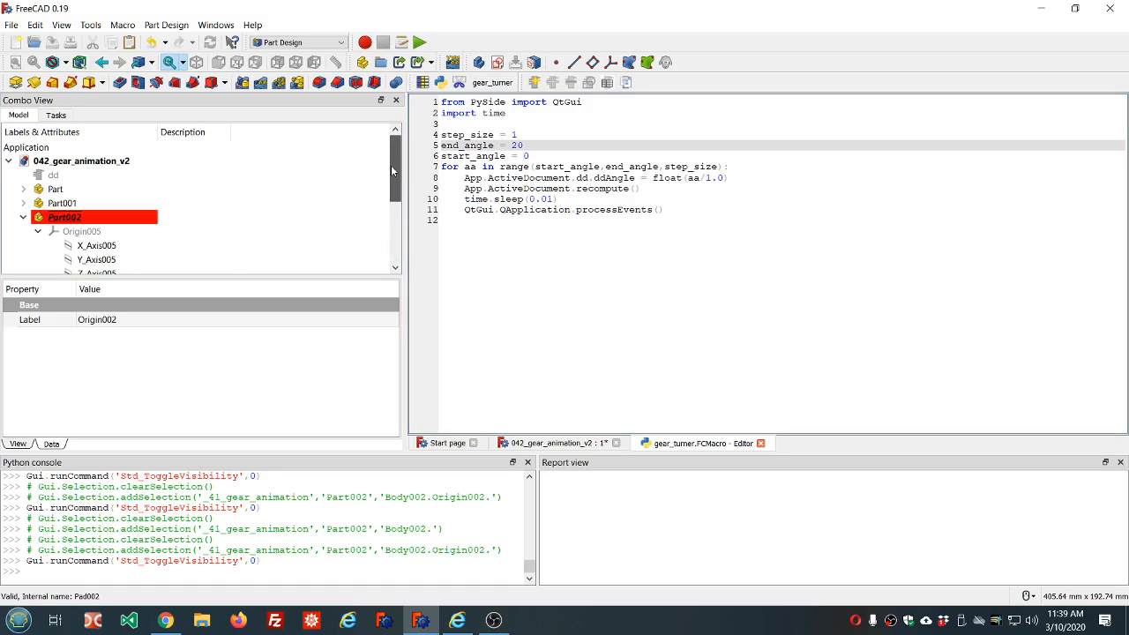
pyautogui.click(37, 232)
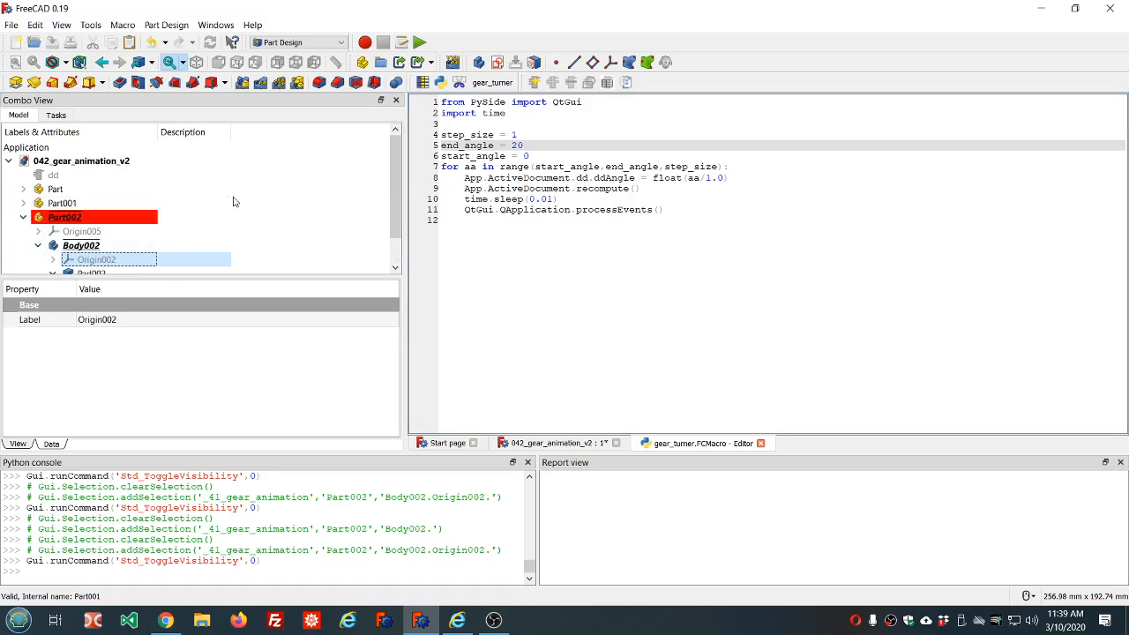
pyautogui.click(55, 173)
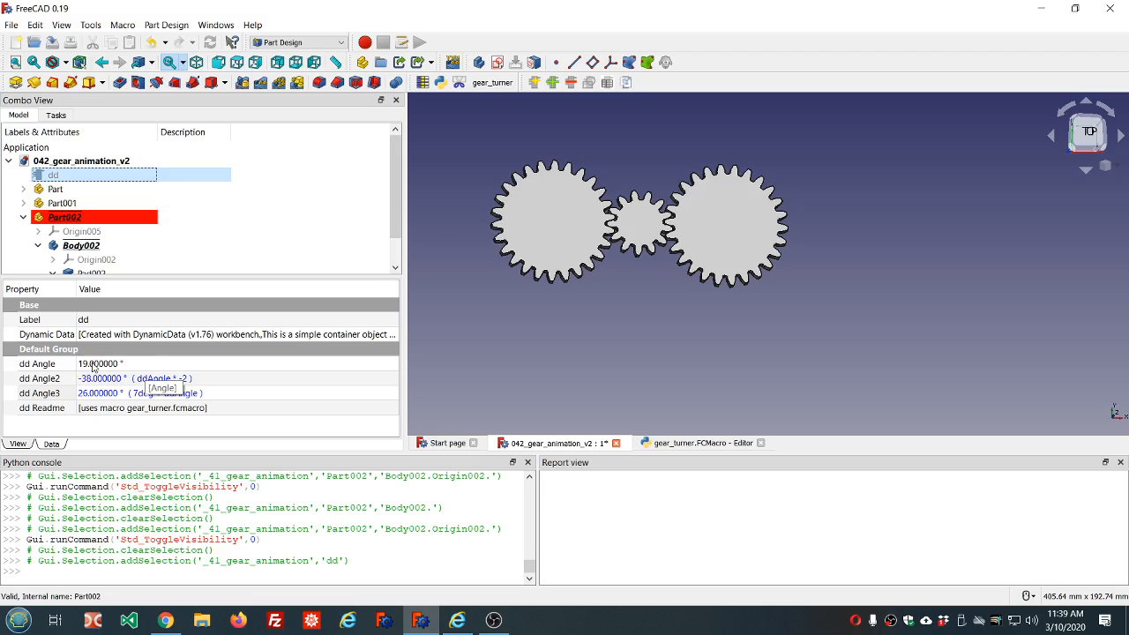
pyautogui.click(679, 442)
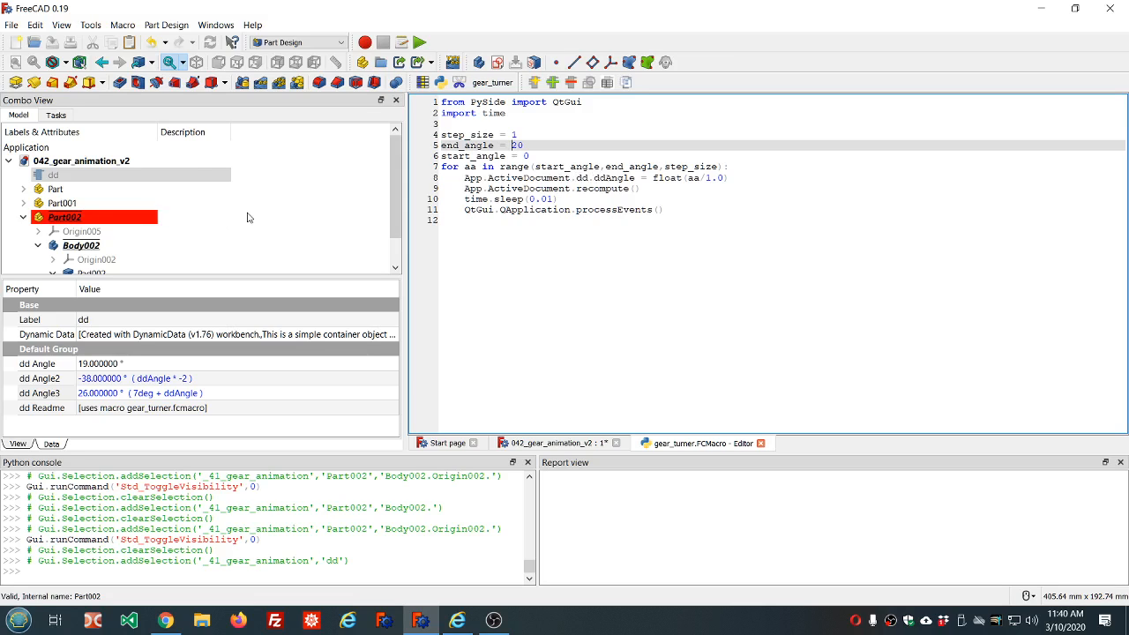
# Collapse Part002 and run the gear_turner macro on the 042_gear_animation_v2 model to check how the gears mesh
pyautogui.scroll(-1, 82, 231)
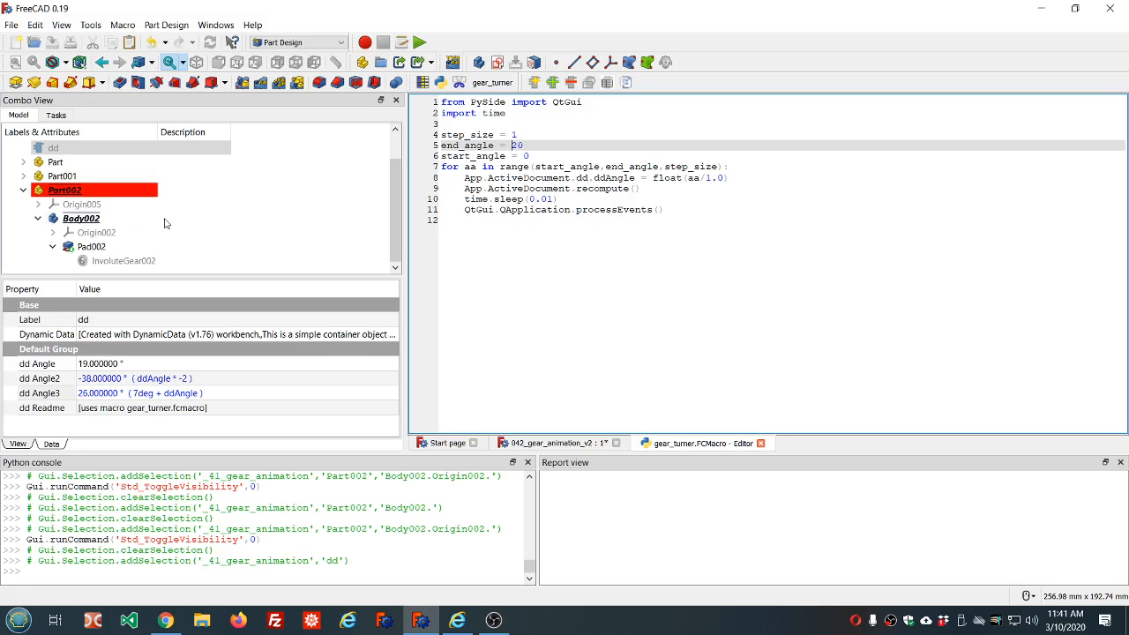
pyautogui.click(24, 192)
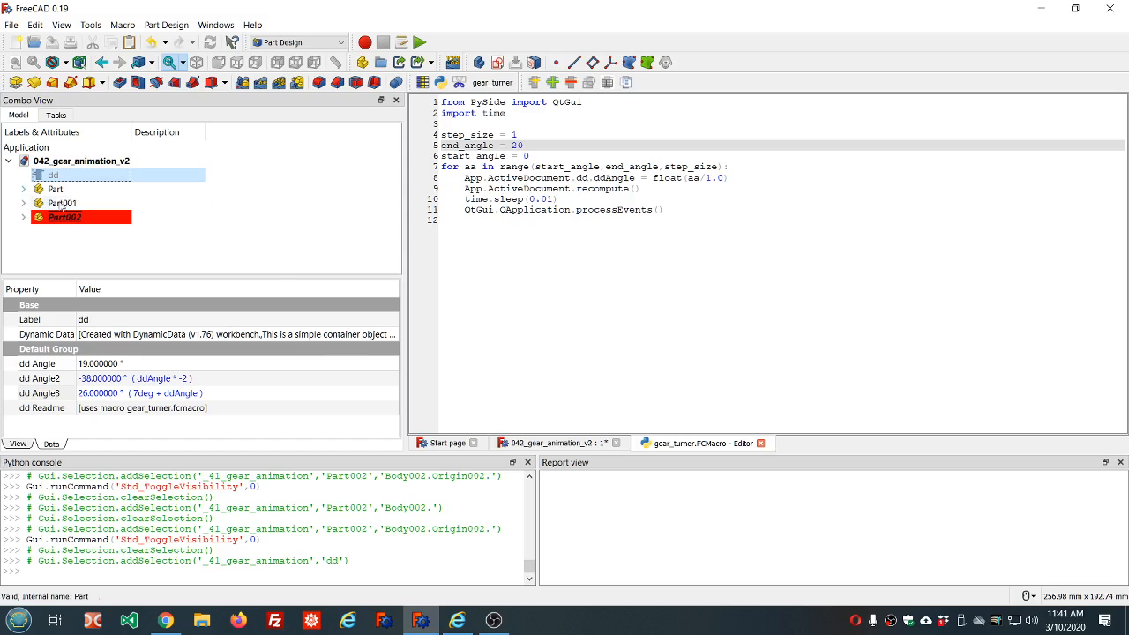
pyautogui.click(554, 443)
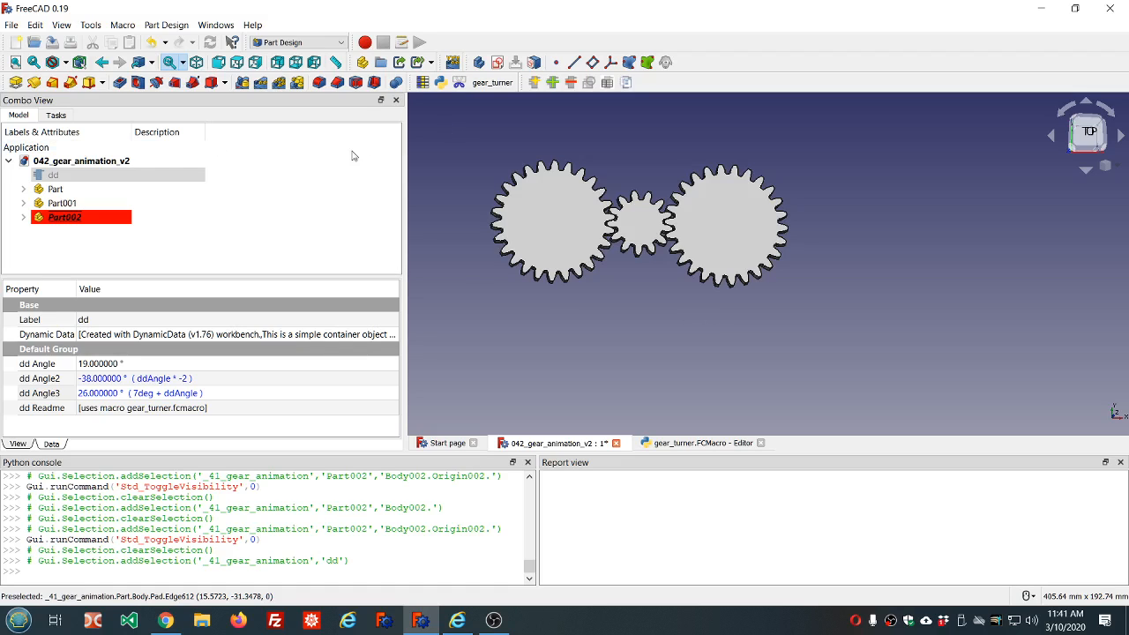
pyautogui.click(501, 83)
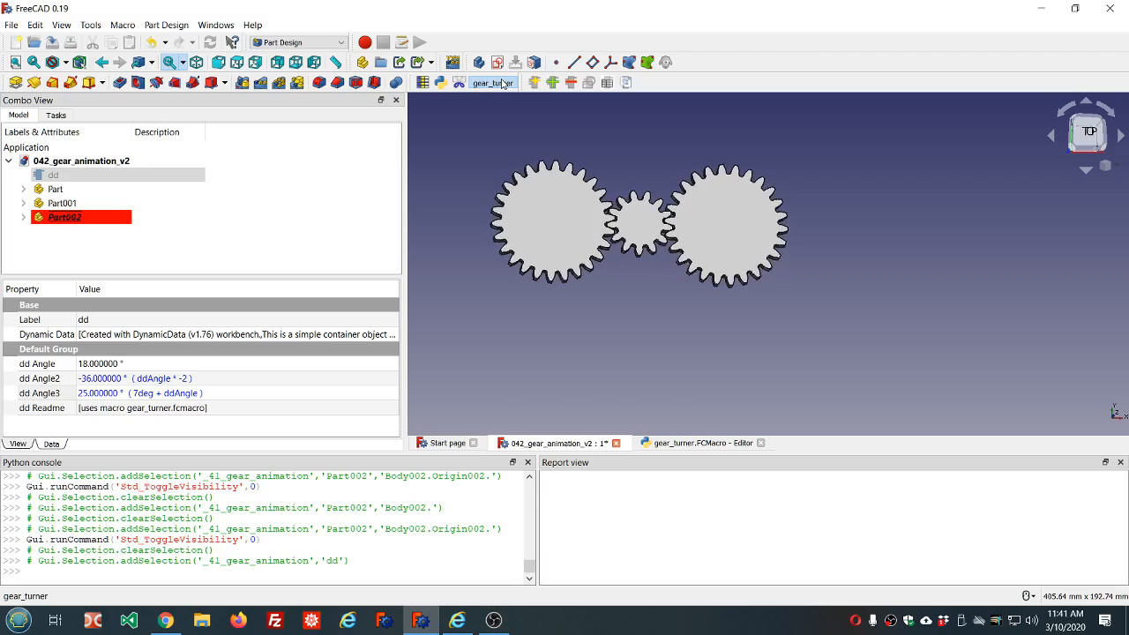
pyautogui.click(501, 83)
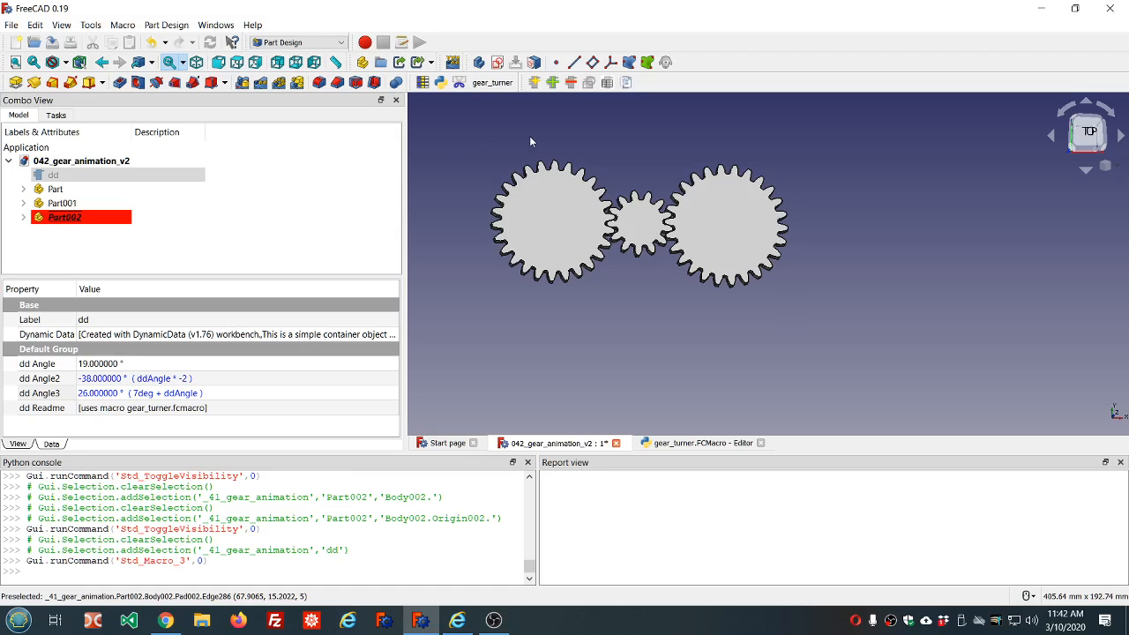
pyautogui.scroll(2, 518, 140)
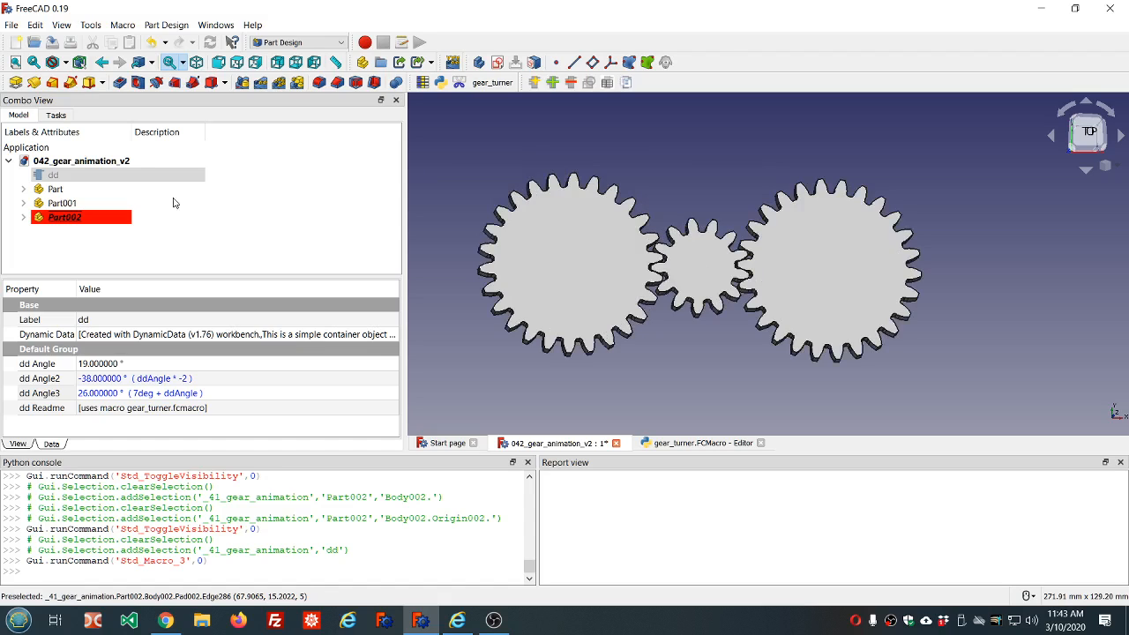
# Inspect the InvoluteGear properties in Part, then collapse Part and expand Part002 to view its contents
pyautogui.click(23, 190)
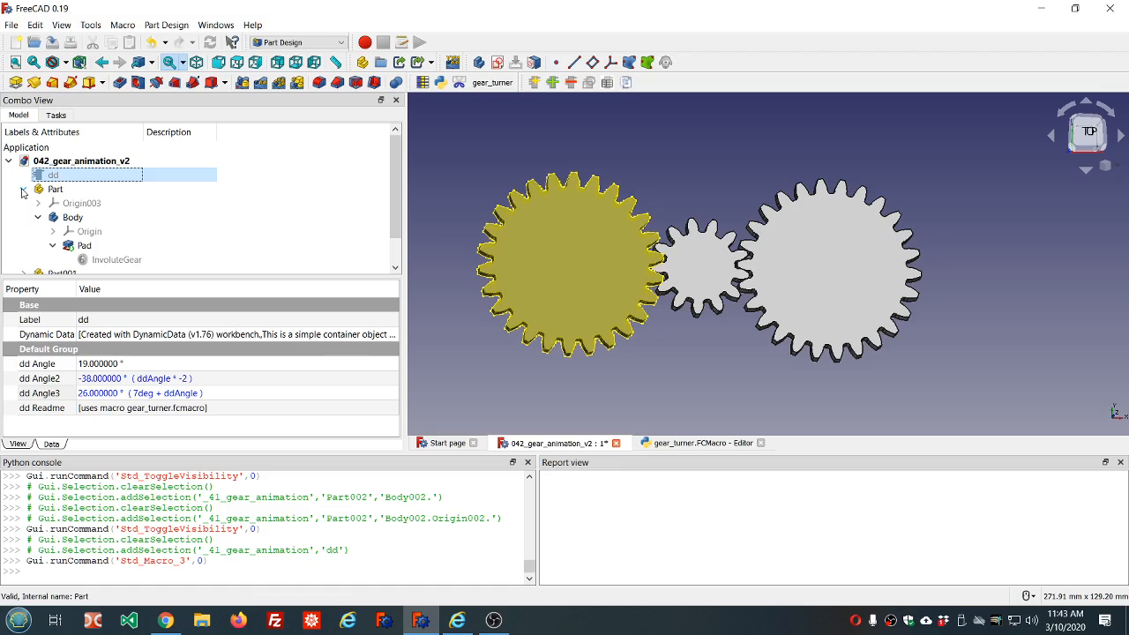
pyautogui.scroll(-1, 223, 211)
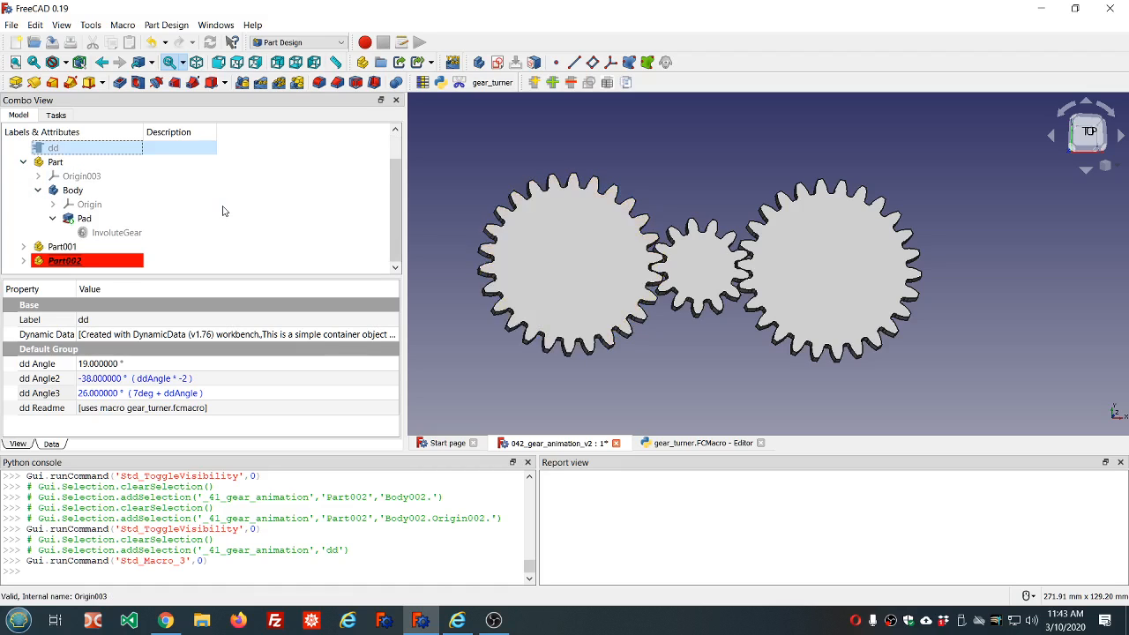
pyautogui.click(102, 234)
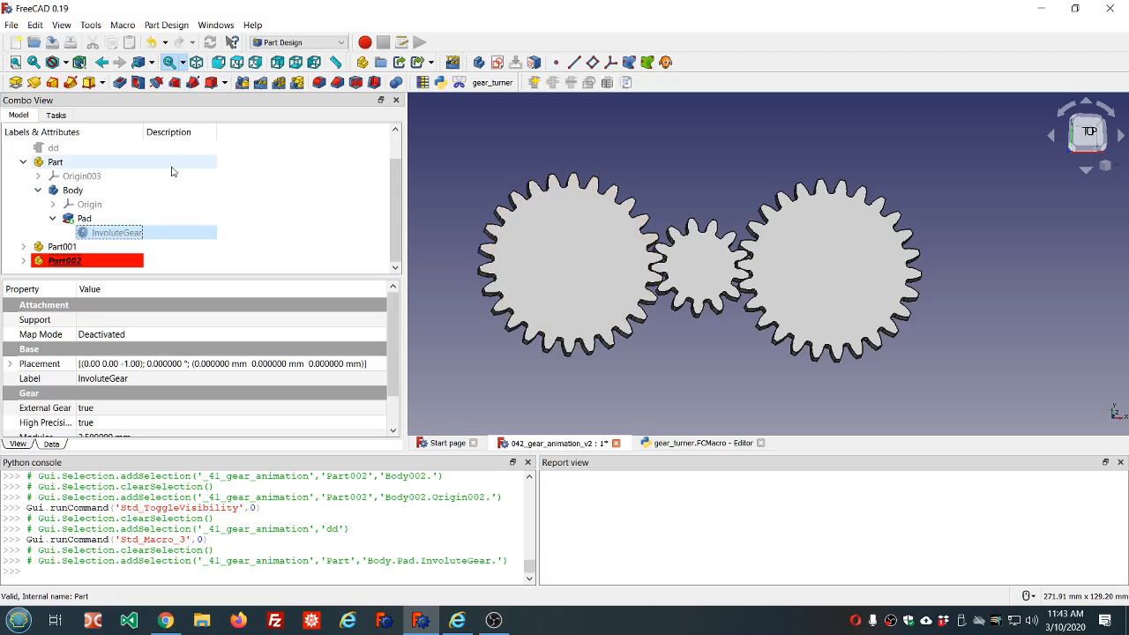
pyautogui.click(23, 161)
pyautogui.click(23, 217)
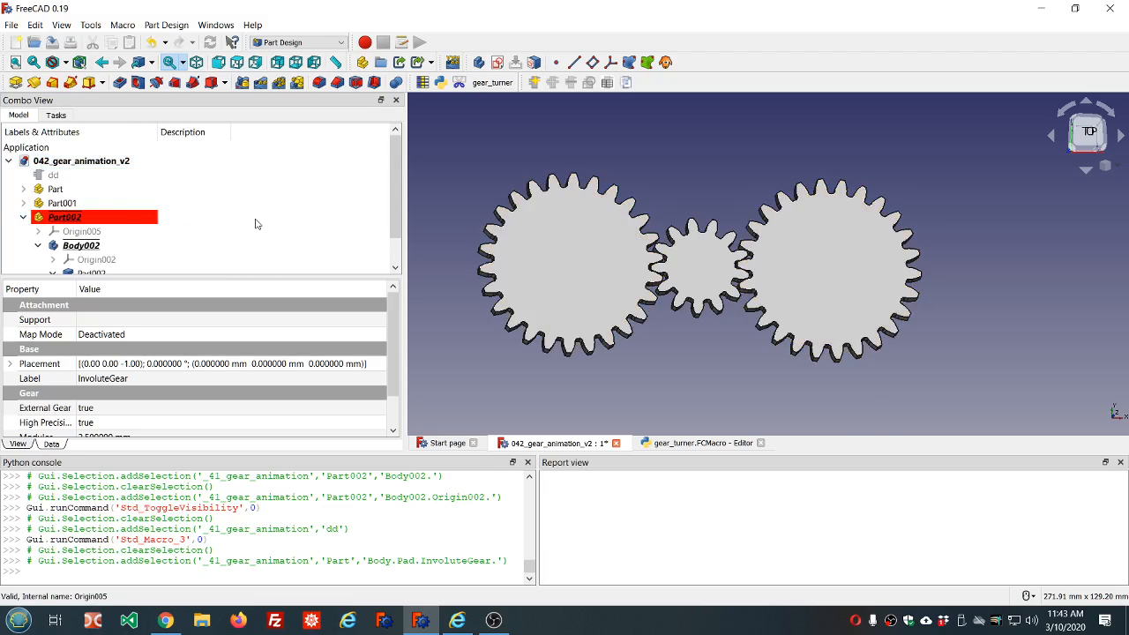
pyautogui.scroll(-1, 255, 221)
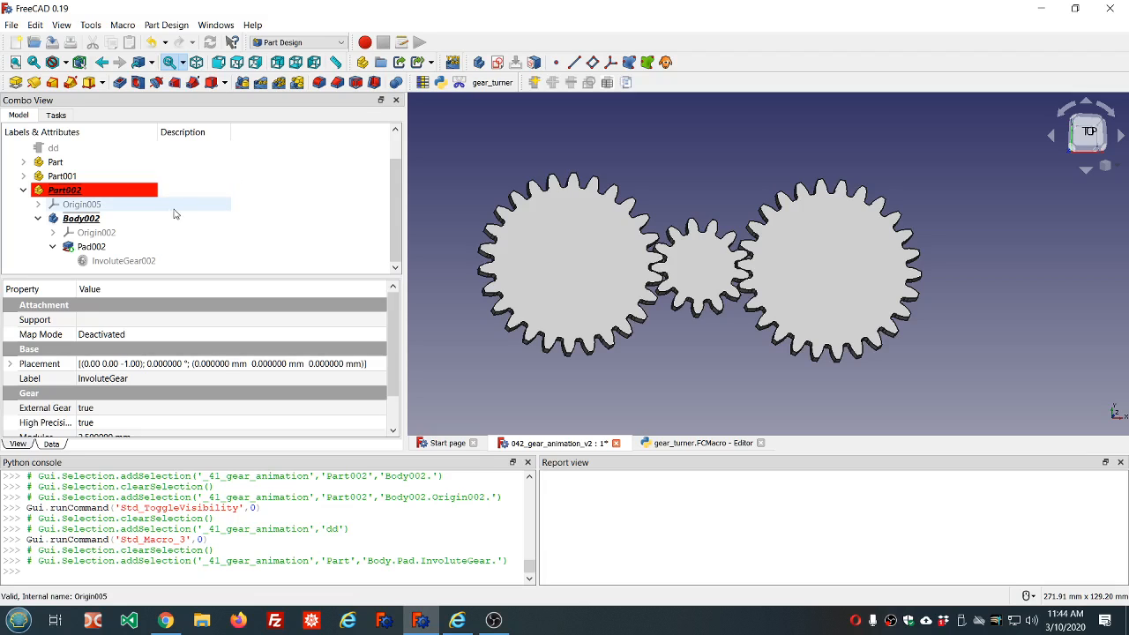
# Set the x position in Body002's placement to 0 mm
pyautogui.click(48, 193)
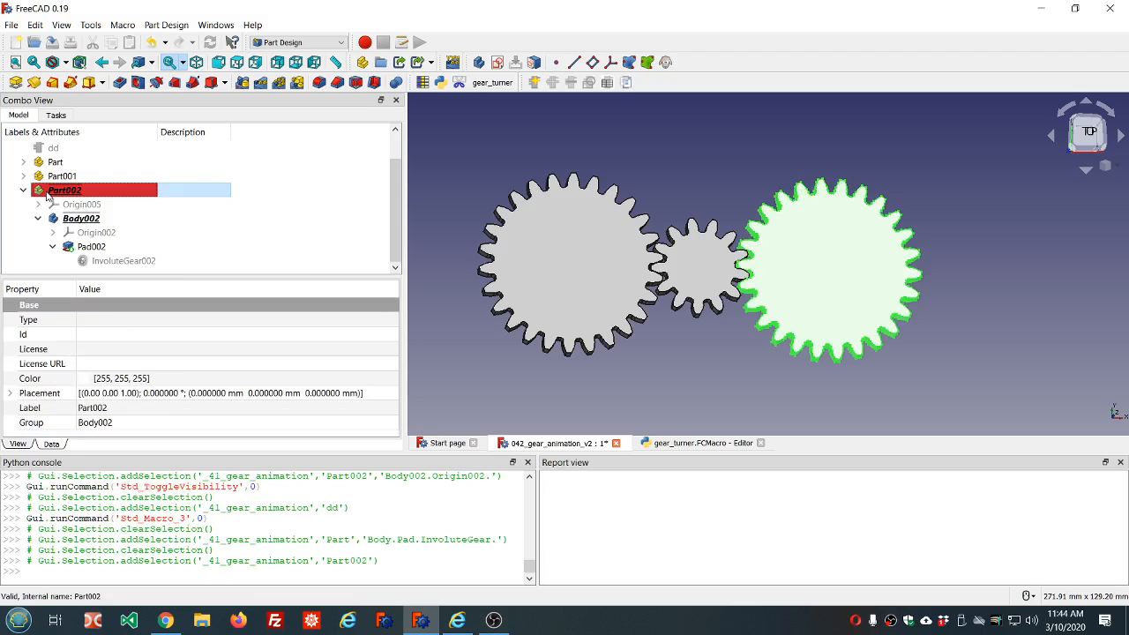
pyautogui.click(68, 222)
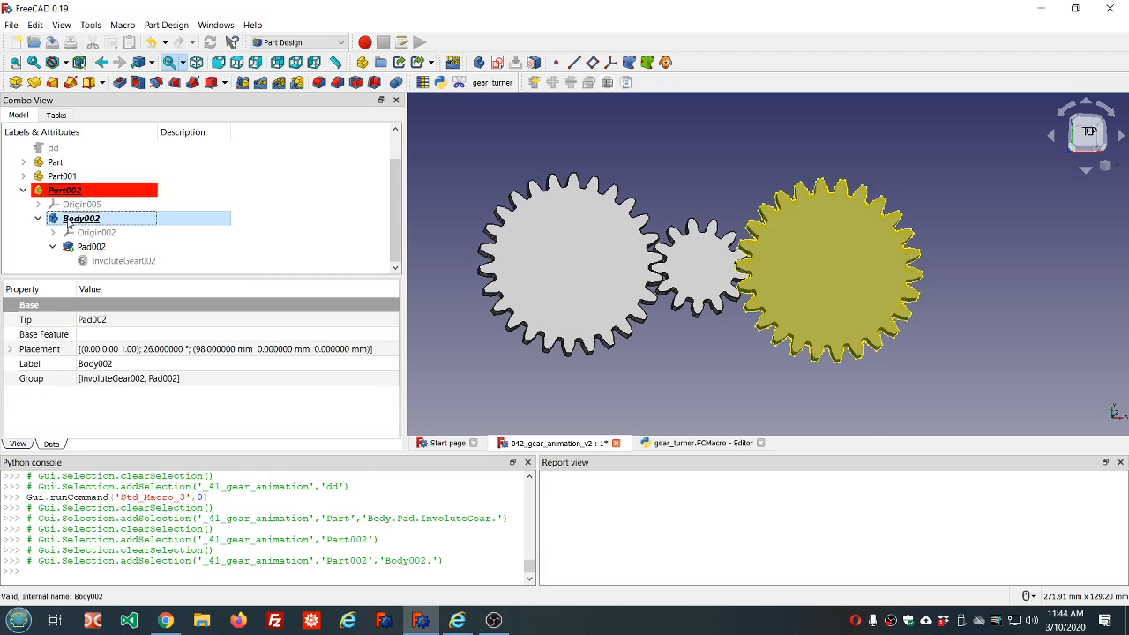
pyautogui.click(11, 349)
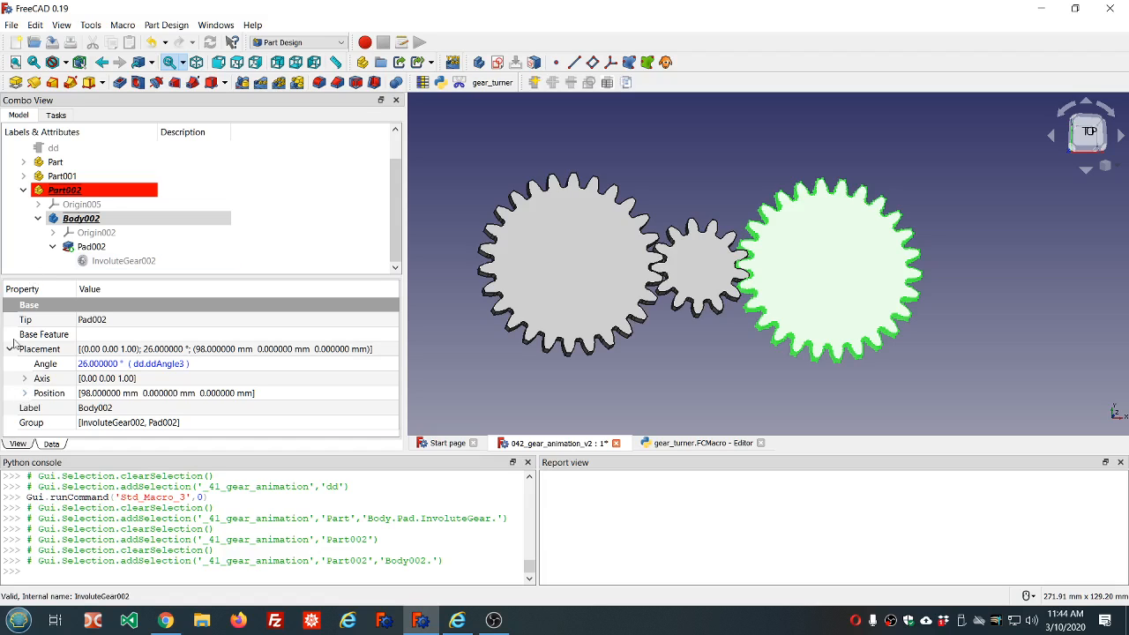
pyautogui.click(25, 393)
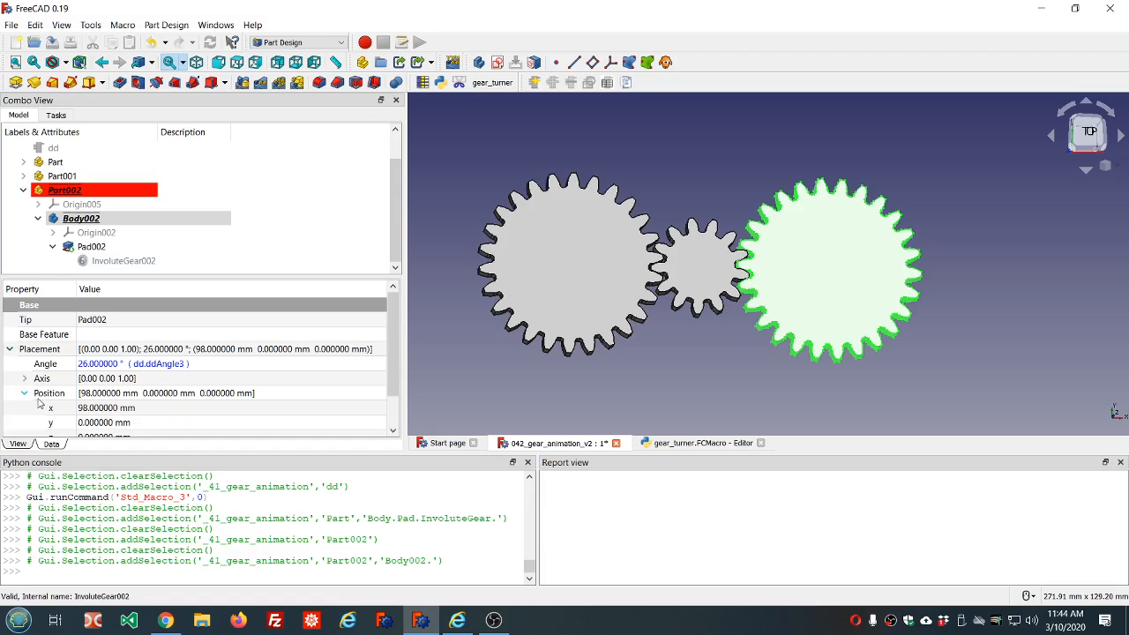
pyautogui.click(155, 411)
pyautogui.write('0')
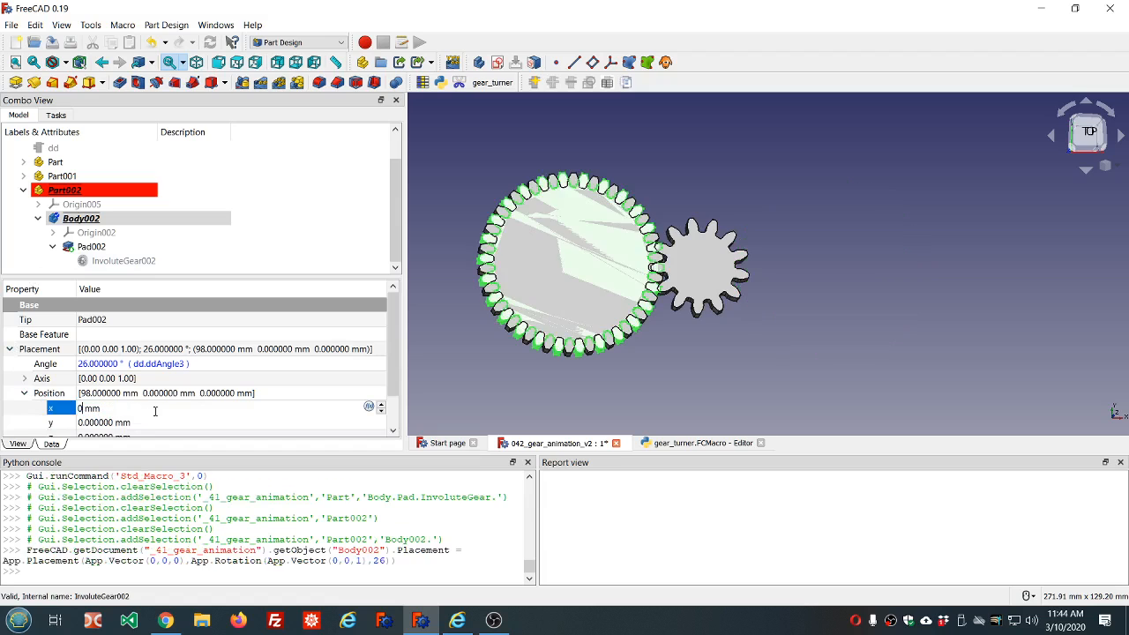
pyautogui.click(257, 197)
# Set the x position in Part002's placement to 98 mm
pyautogui.click(257, 197)
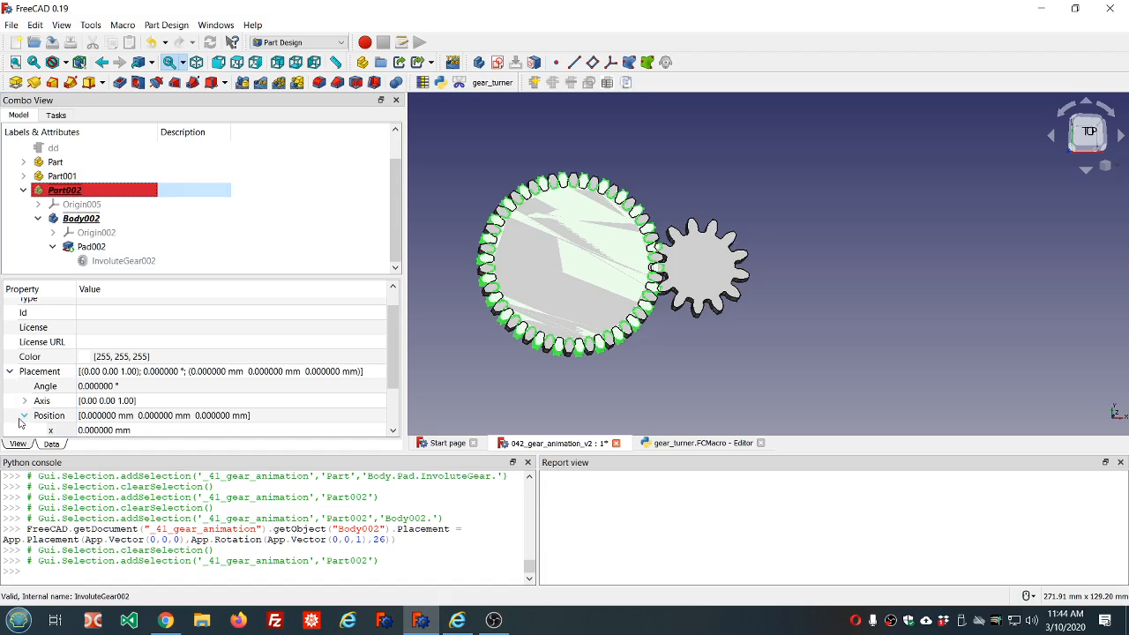
pyautogui.scroll(-1, 24, 420)
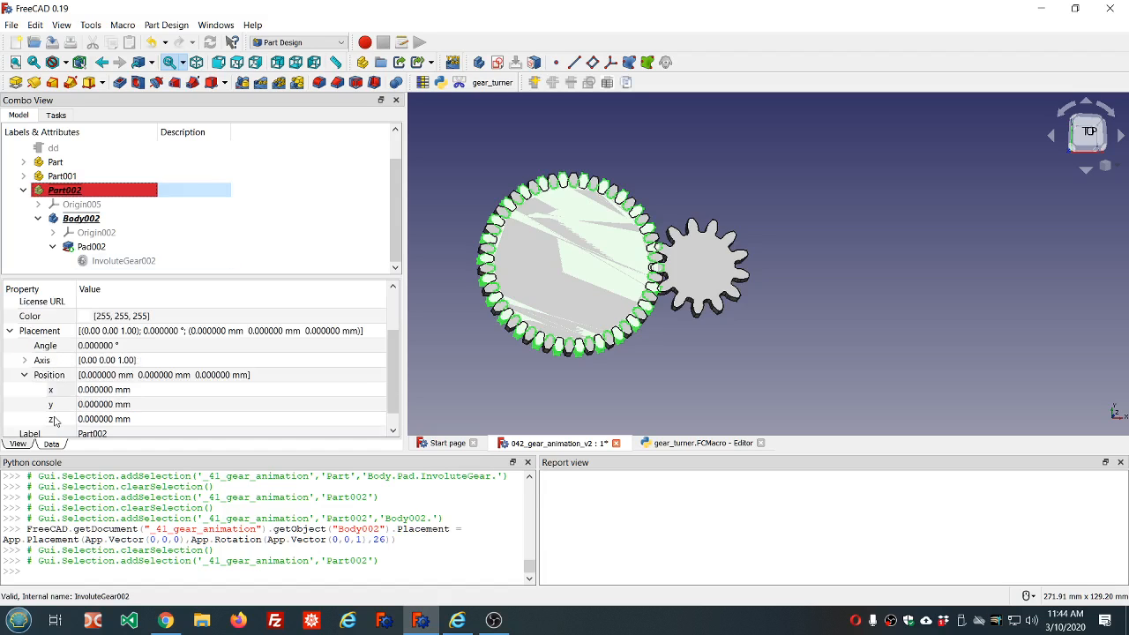
pyautogui.click(145, 390)
pyautogui.scroll(3, 146, 390)
pyautogui.scroll(20, 145, 390)
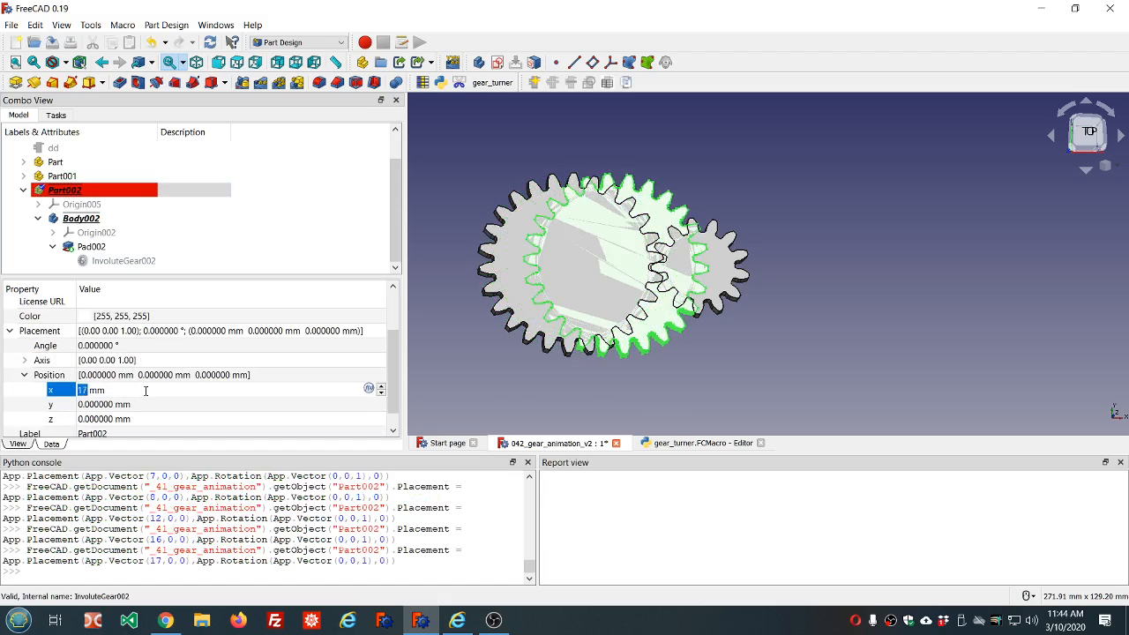
pyautogui.scroll(20, 146, 390)
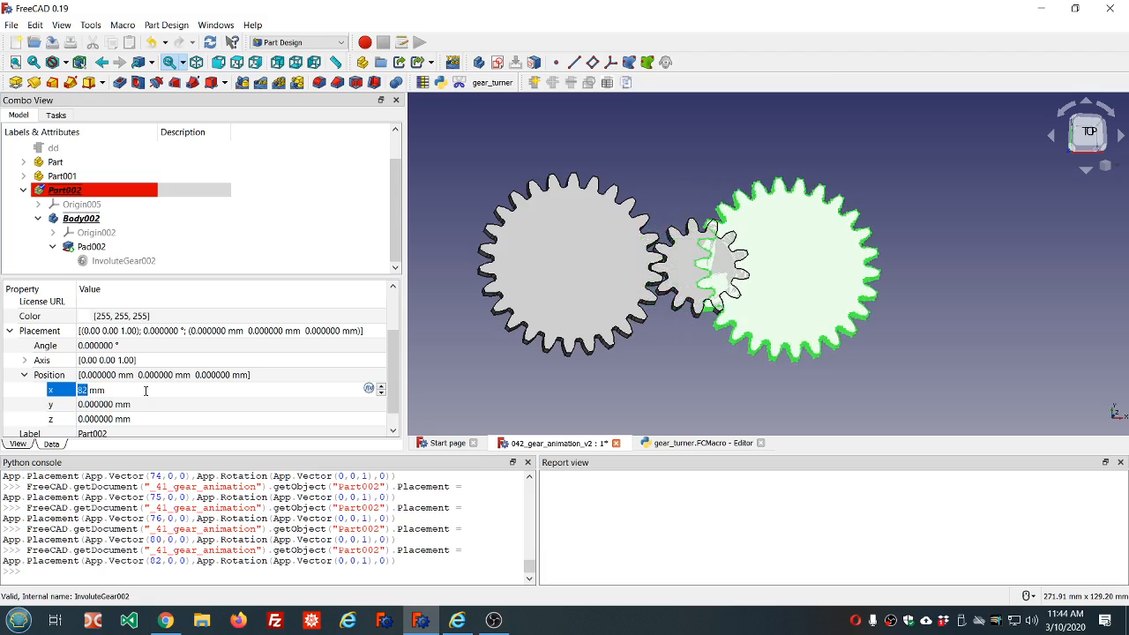
pyautogui.scroll(10, 146, 390)
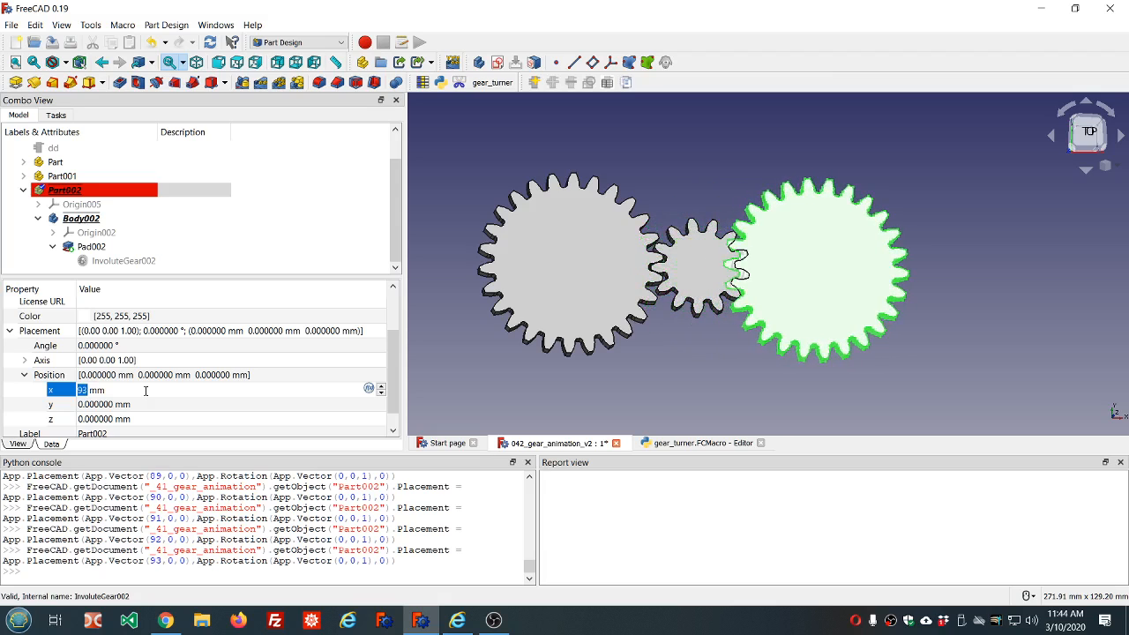
pyautogui.scroll(1, 146, 390)
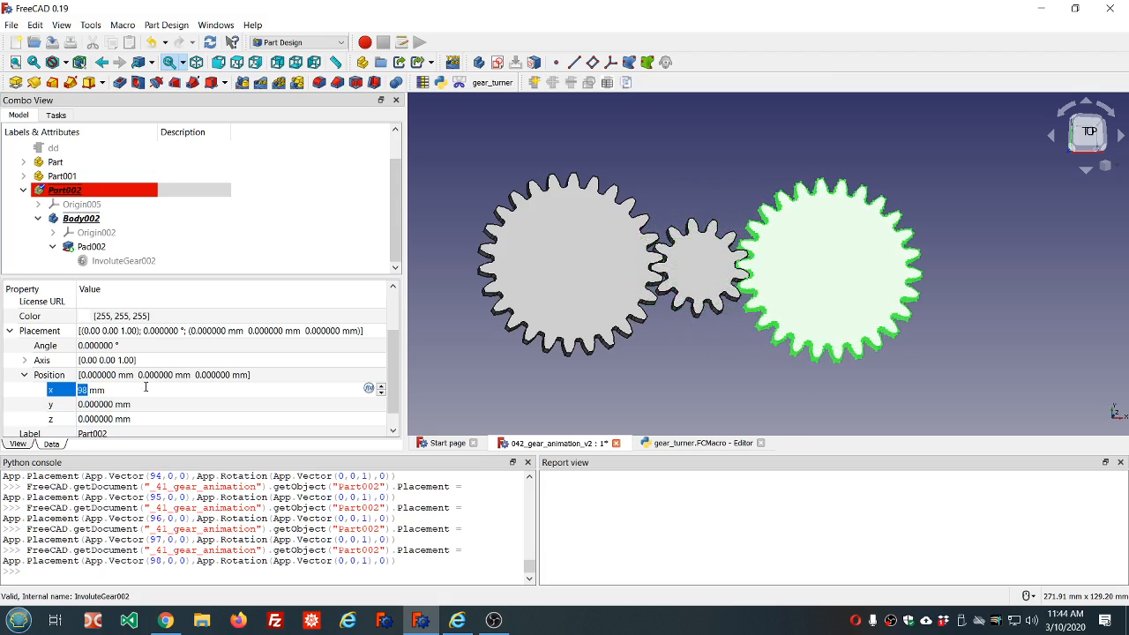
pyautogui.click(272, 212)
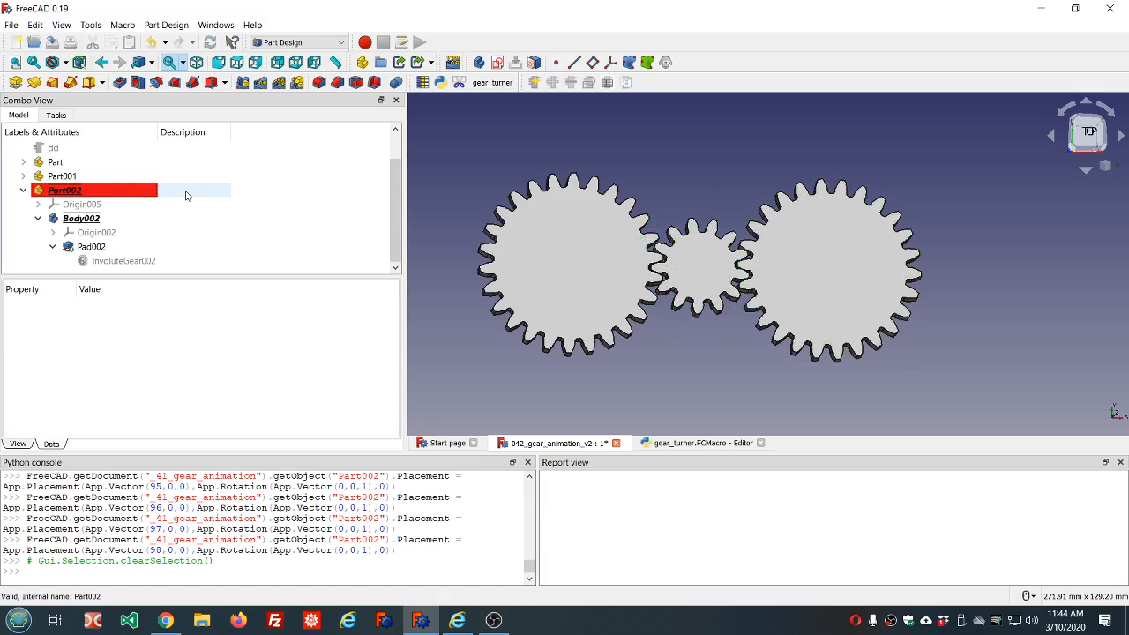
# Set the x position in Body001's placement to 0 mm and select its parent Part001
pyautogui.click(79, 179)
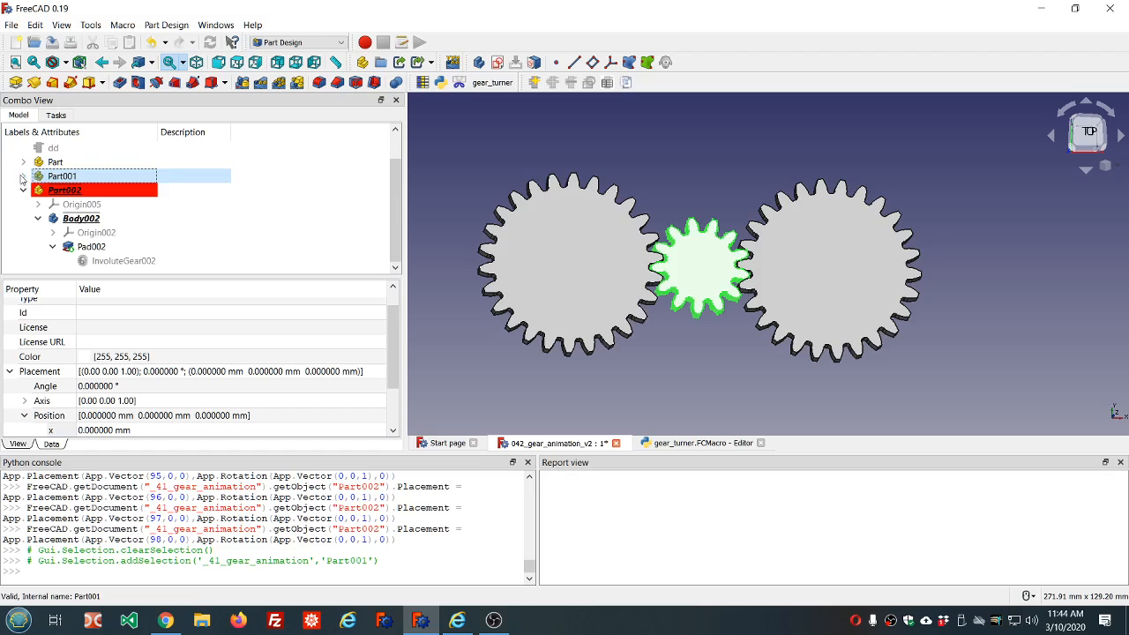
pyautogui.click(23, 175)
pyautogui.click(79, 203)
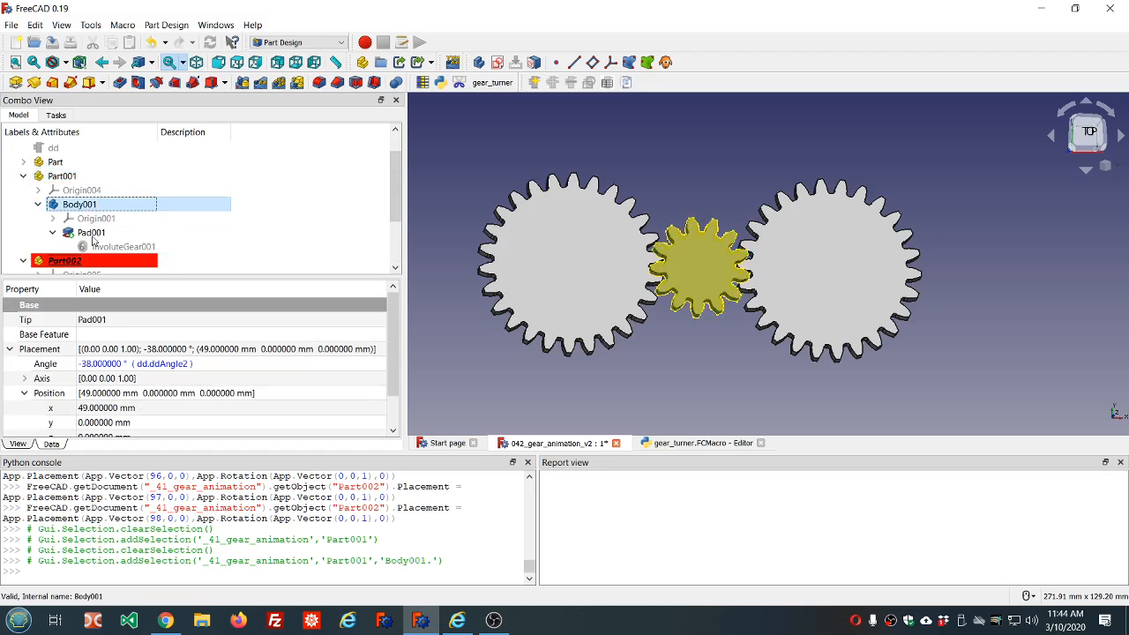
pyautogui.click(159, 410)
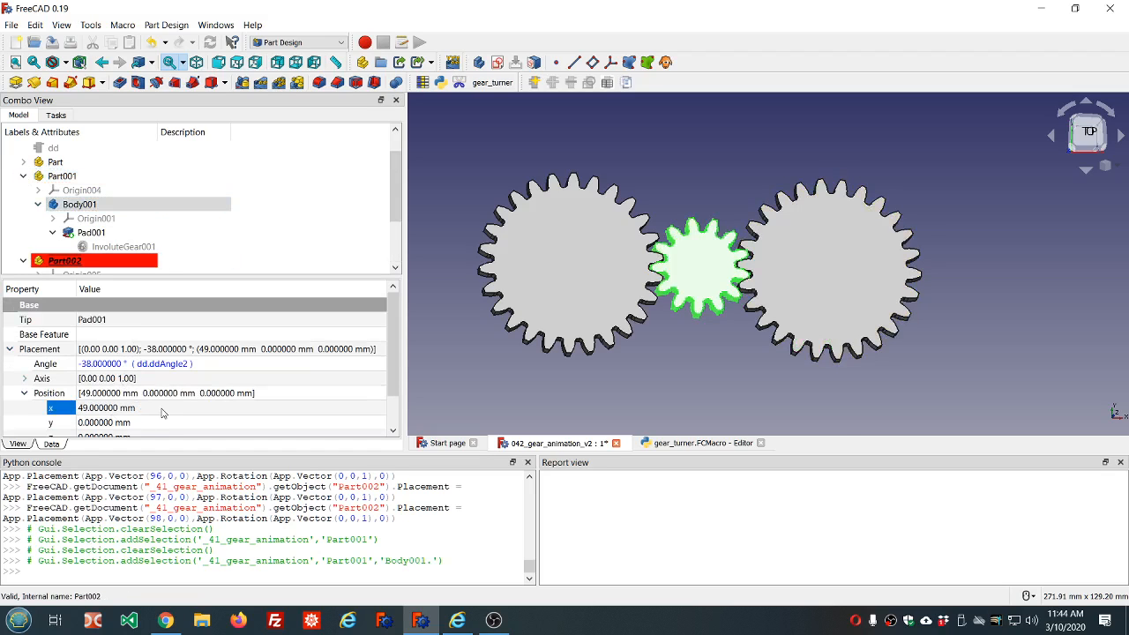
pyautogui.write('0')
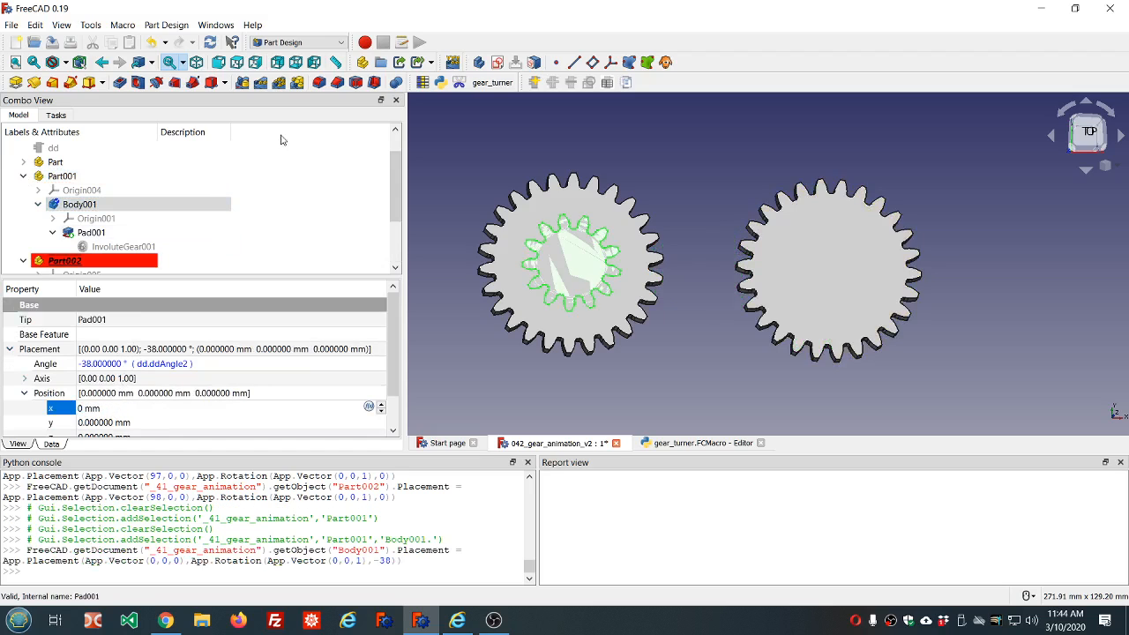
pyautogui.click(310, 151)
pyautogui.click(62, 176)
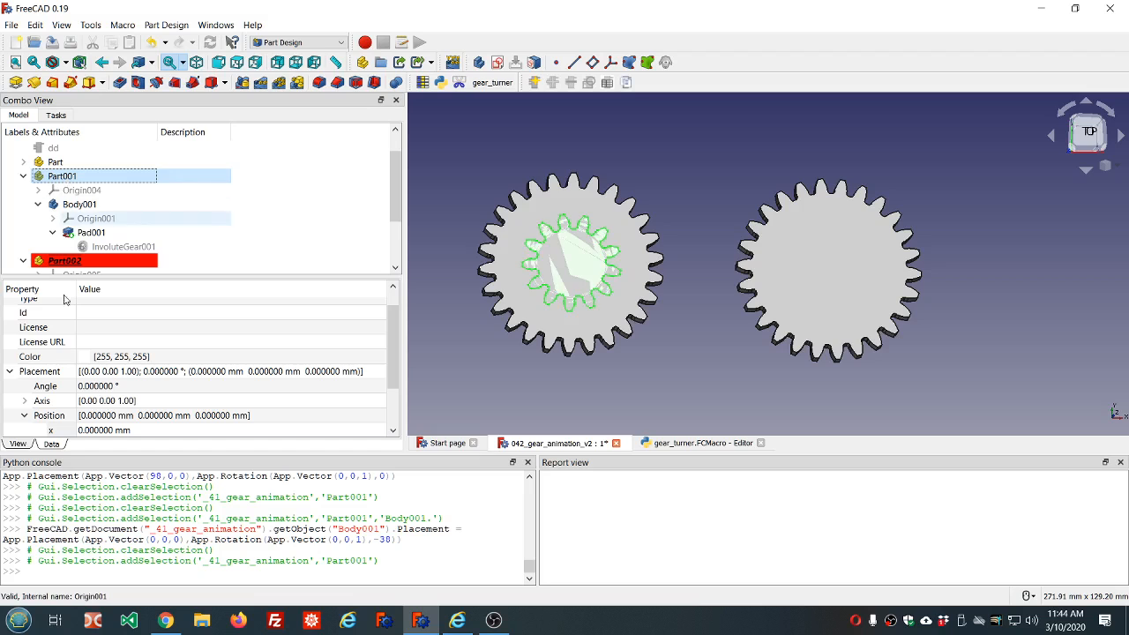
# Set the x position in Part001's placement to 49 mm and run the gear_turner macro
pyautogui.click(149, 430)
pyautogui.scroll(7, 149, 430)
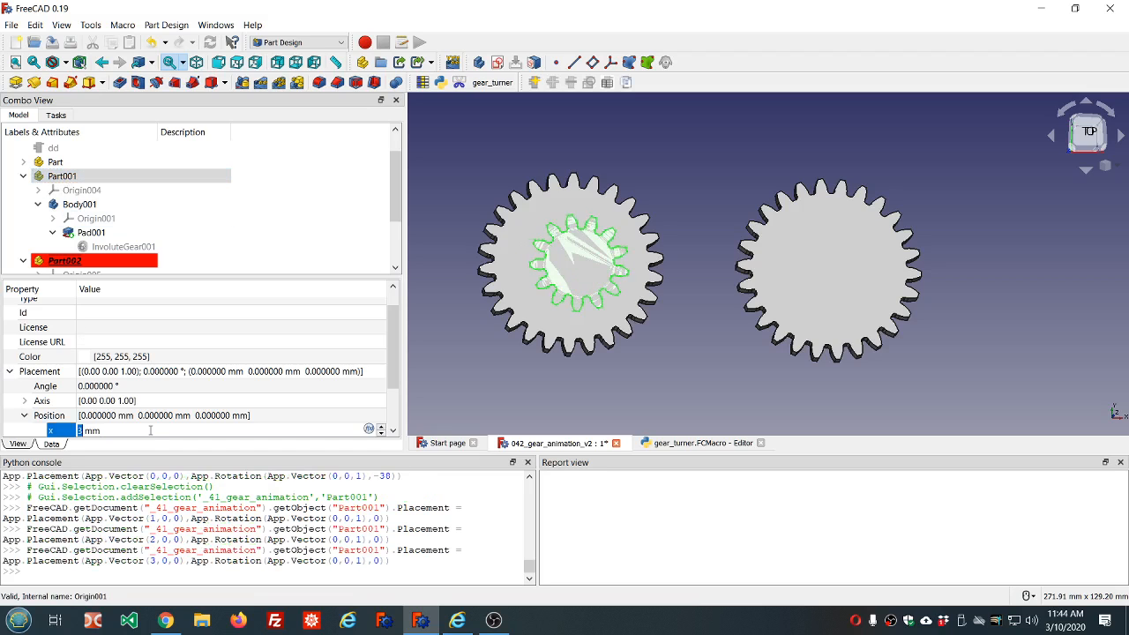
pyautogui.scroll(20, 153, 433)
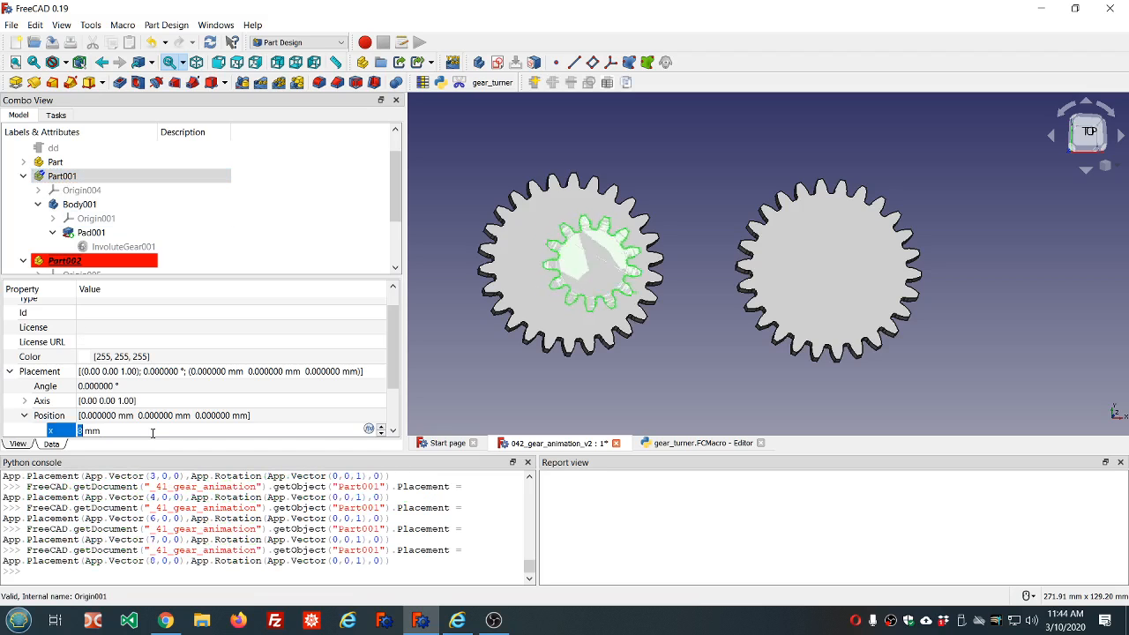
pyautogui.scroll(19, 153, 433)
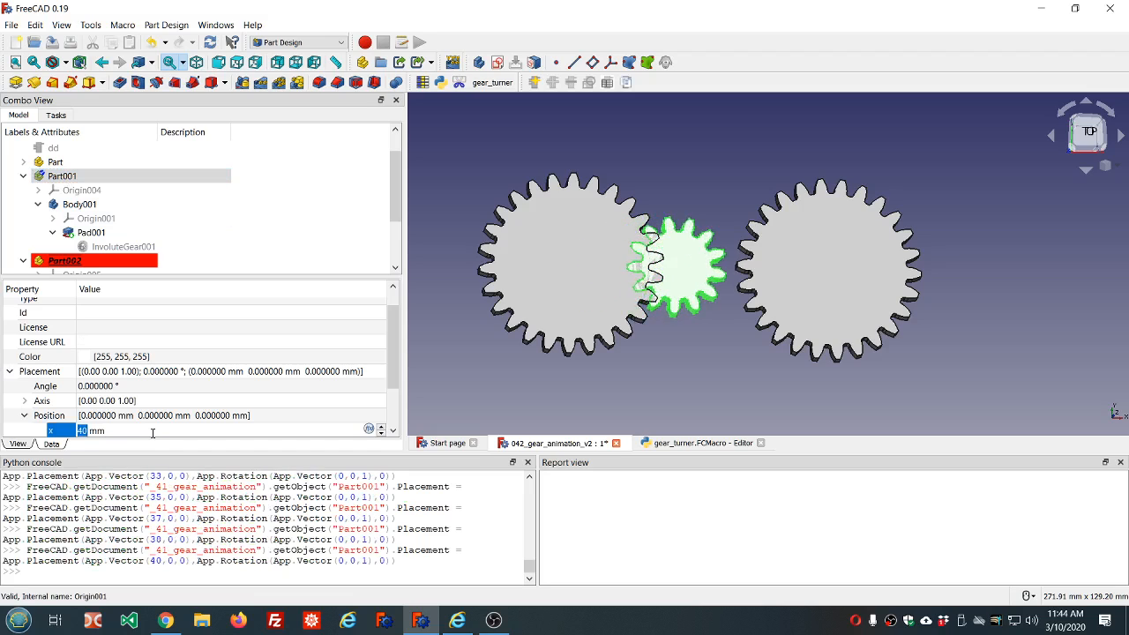
pyautogui.scroll(-2, 153, 433)
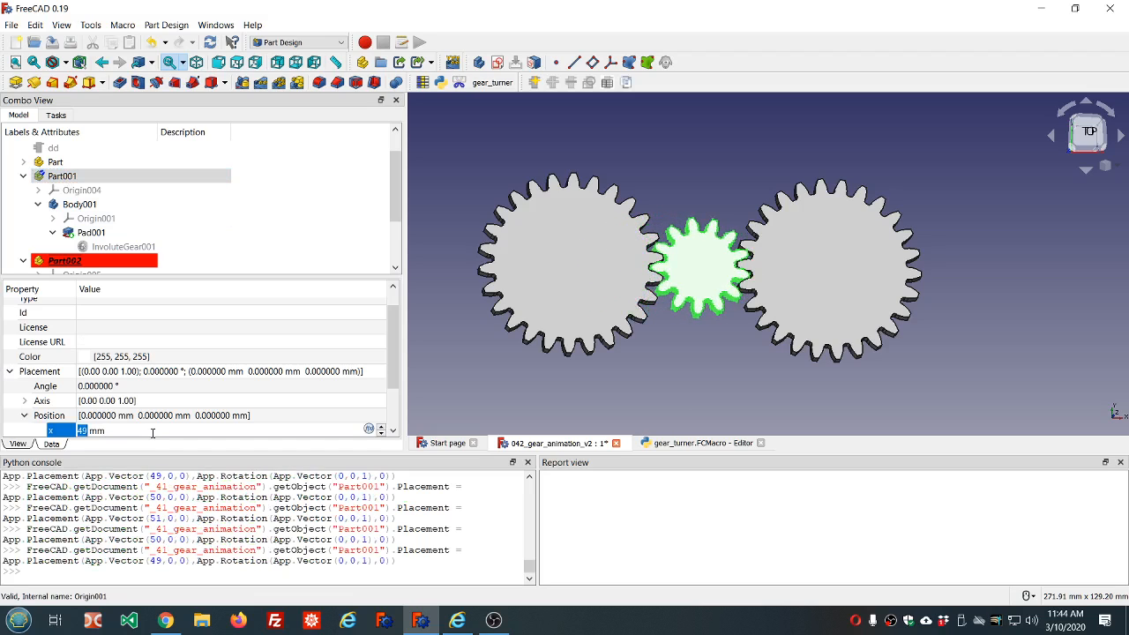
pyautogui.click(353, 179)
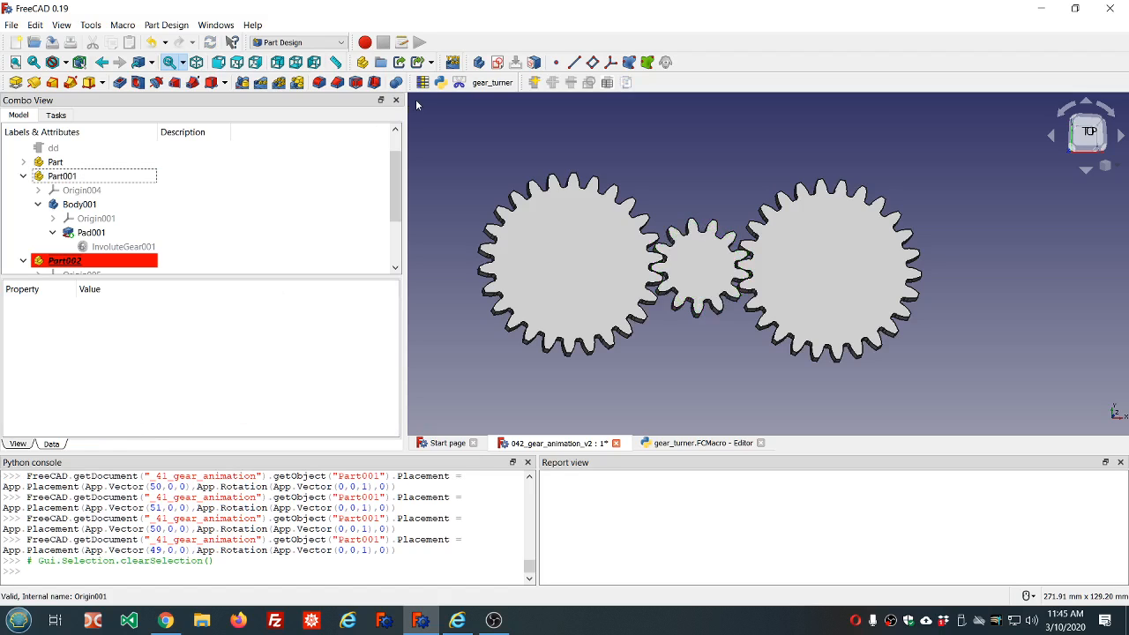
pyautogui.click(486, 89)
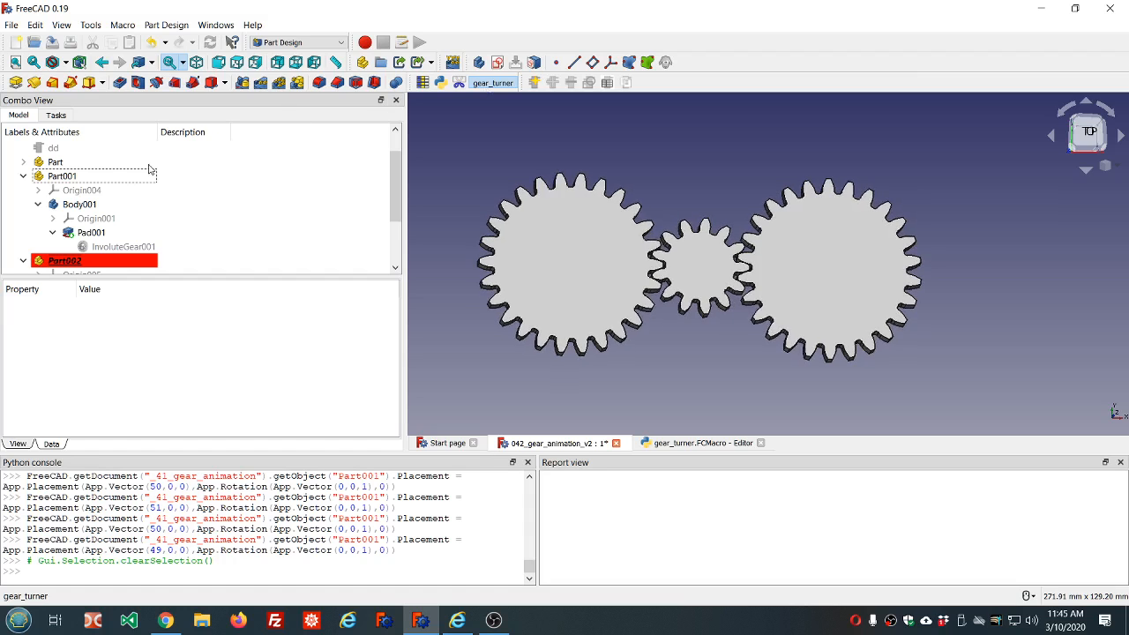
# Show the origins of Part001, Part002 and Part, then run the gear_turner macro with them displayed
pyautogui.click(77, 190)
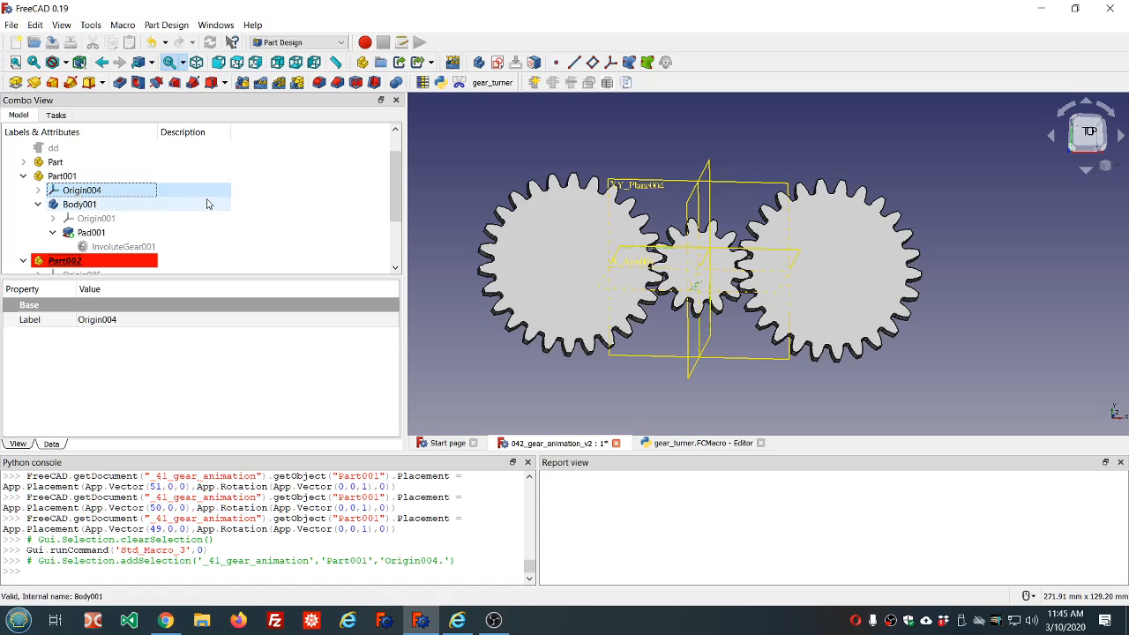
pyautogui.scroll(-2, 207, 204)
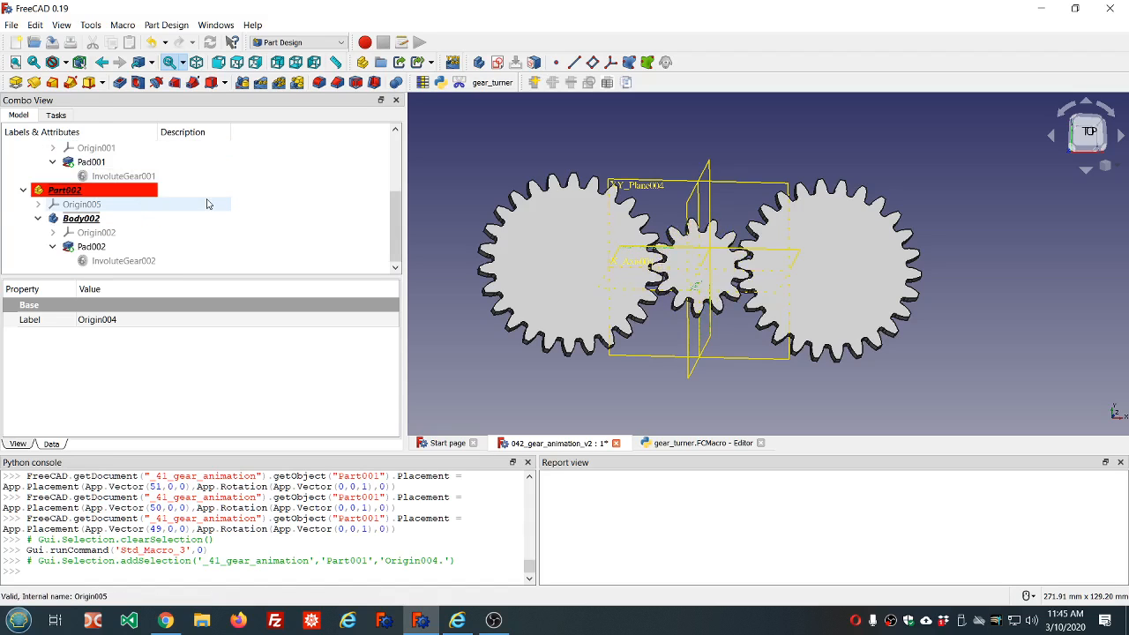
pyautogui.click(74, 208)
pyautogui.press('space')
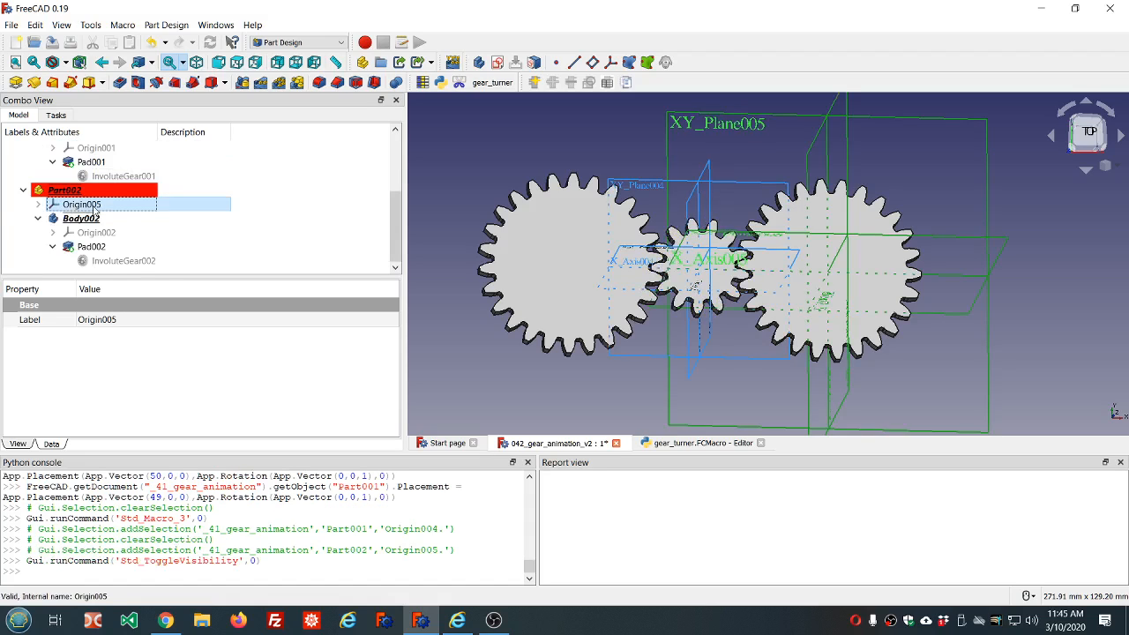
pyautogui.scroll(3, 316, 189)
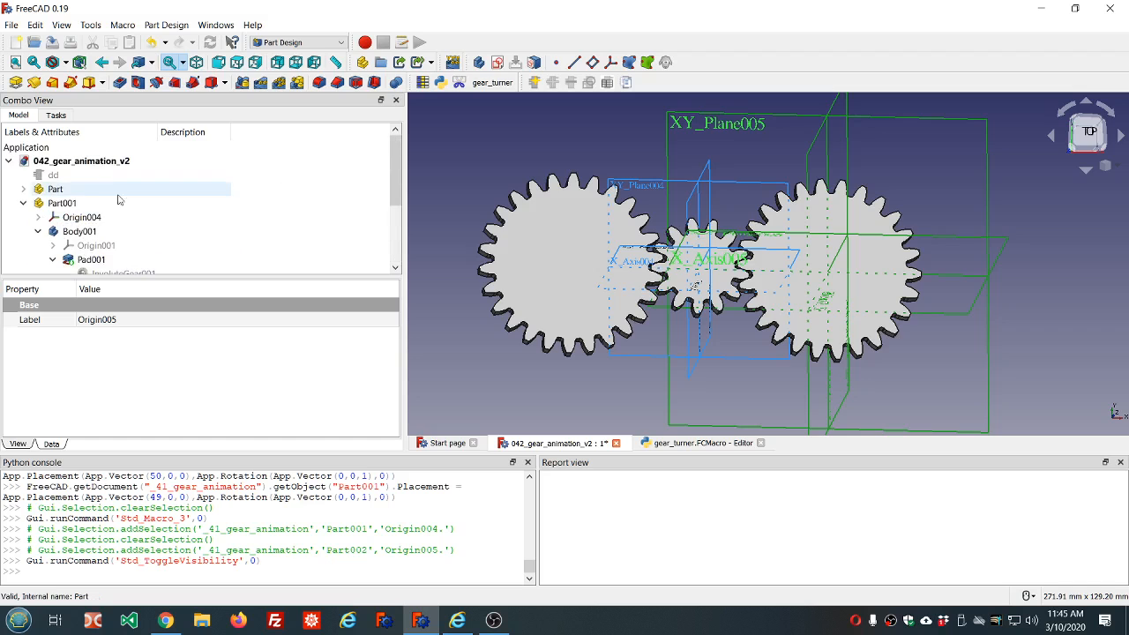
pyautogui.click(67, 193)
pyautogui.click(24, 189)
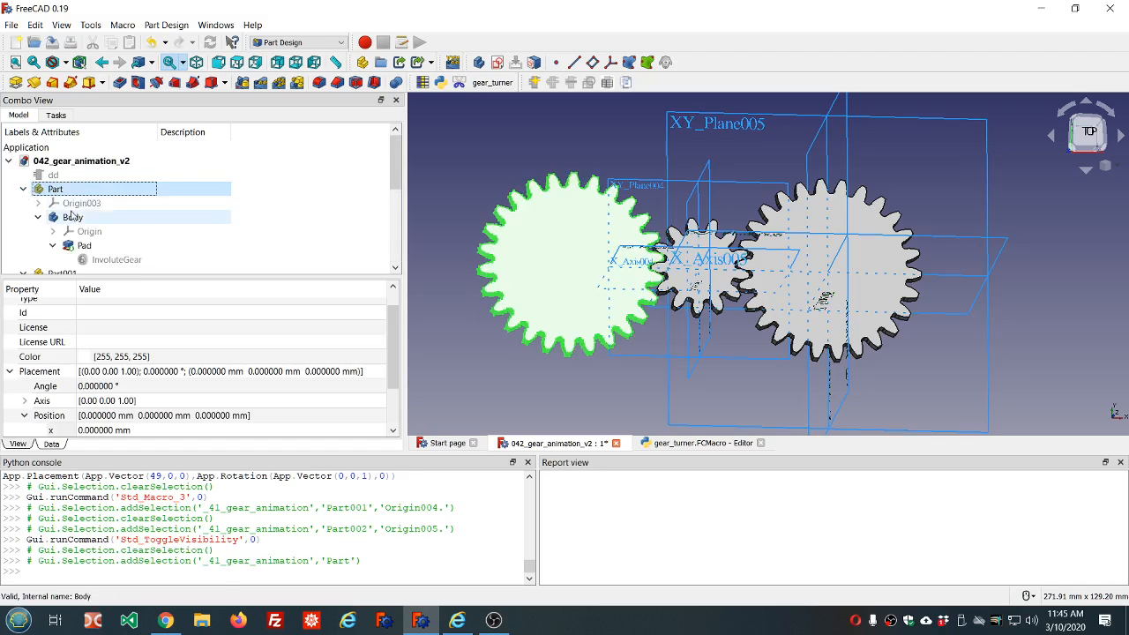
pyautogui.click(82, 203)
pyautogui.press('space')
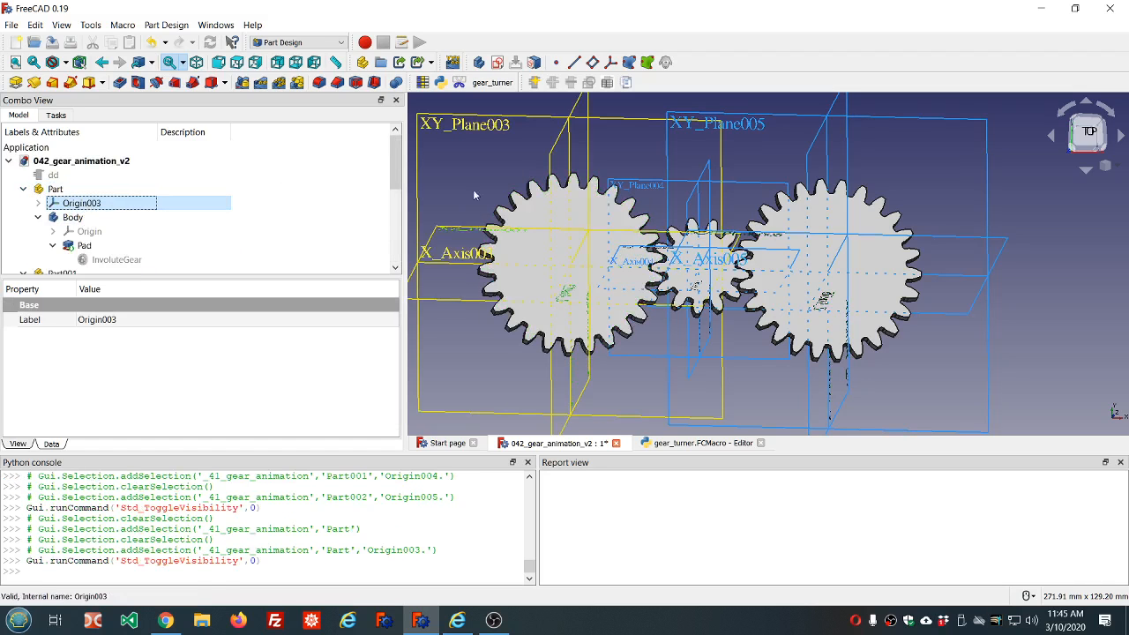
pyautogui.scroll(-5, 788, 125)
pyautogui.click(788, 125)
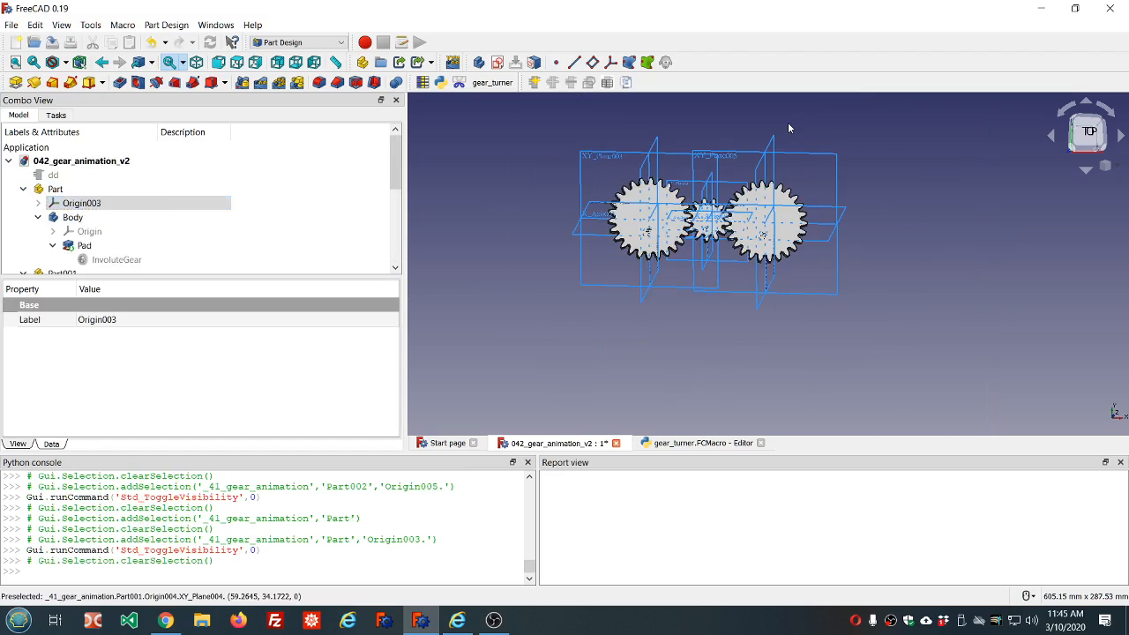
pyautogui.click(503, 88)
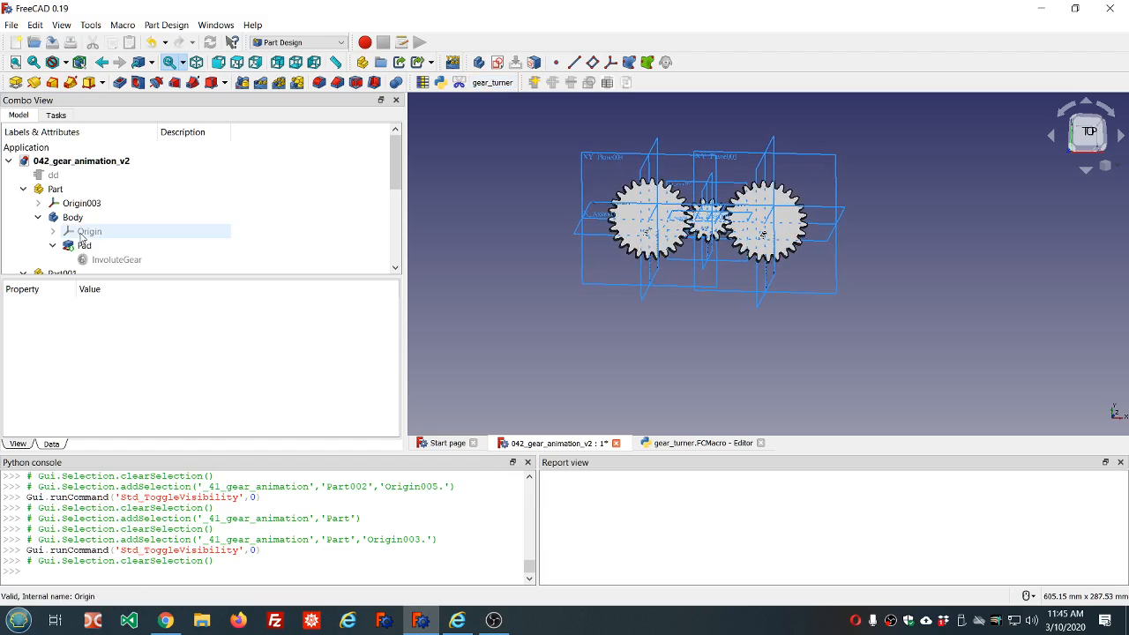
# Hide the origins of Part, Part001 and Part002 again
pyautogui.click(83, 231)
pyautogui.click(83, 202)
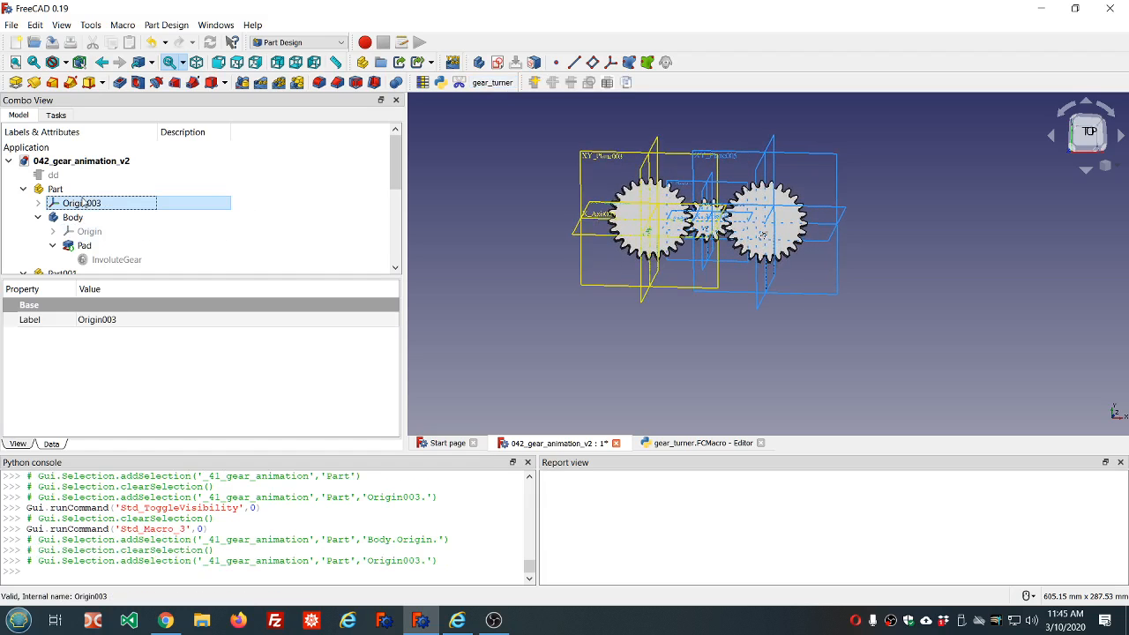
pyautogui.press('space')
pyautogui.scroll(-3, 124, 205)
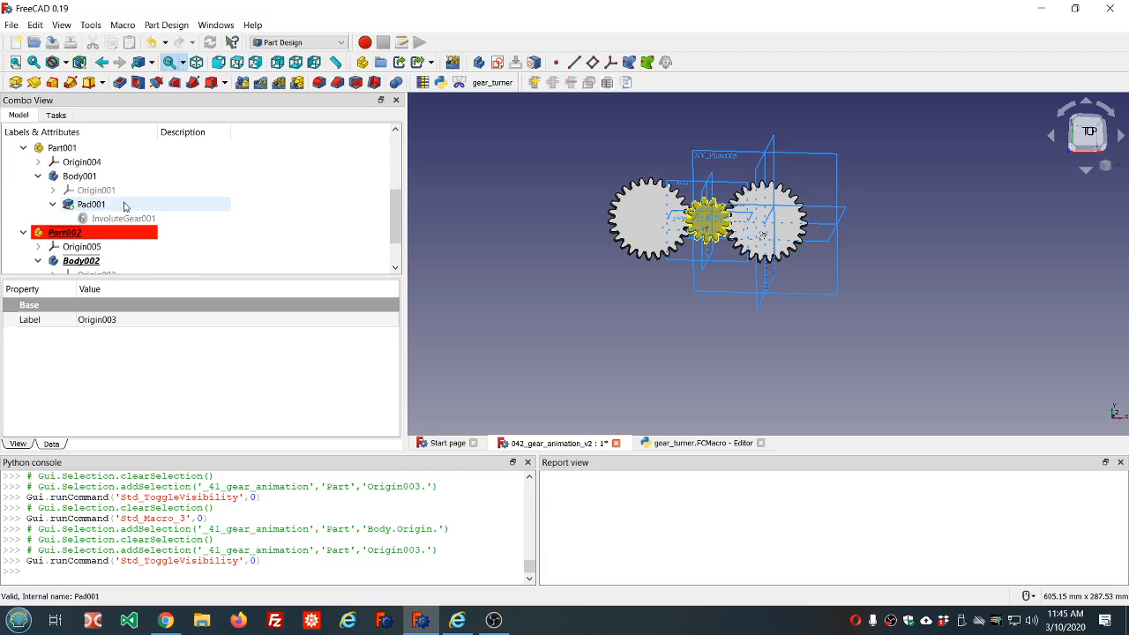
pyautogui.click(93, 162)
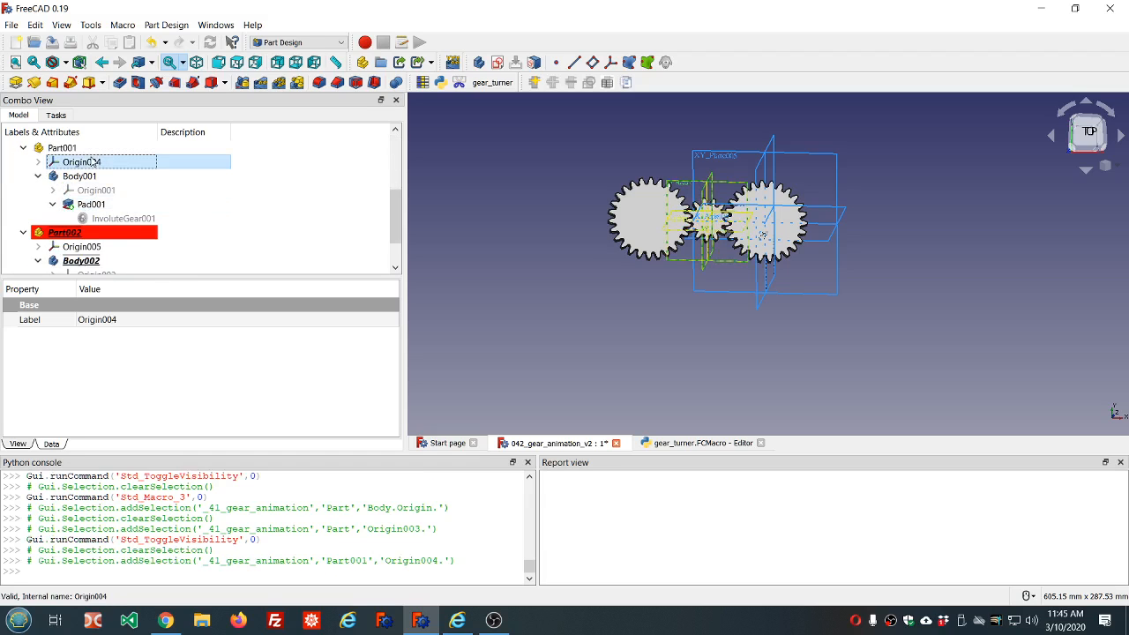
pyautogui.press('space')
pyautogui.scroll(-1, 76, 208)
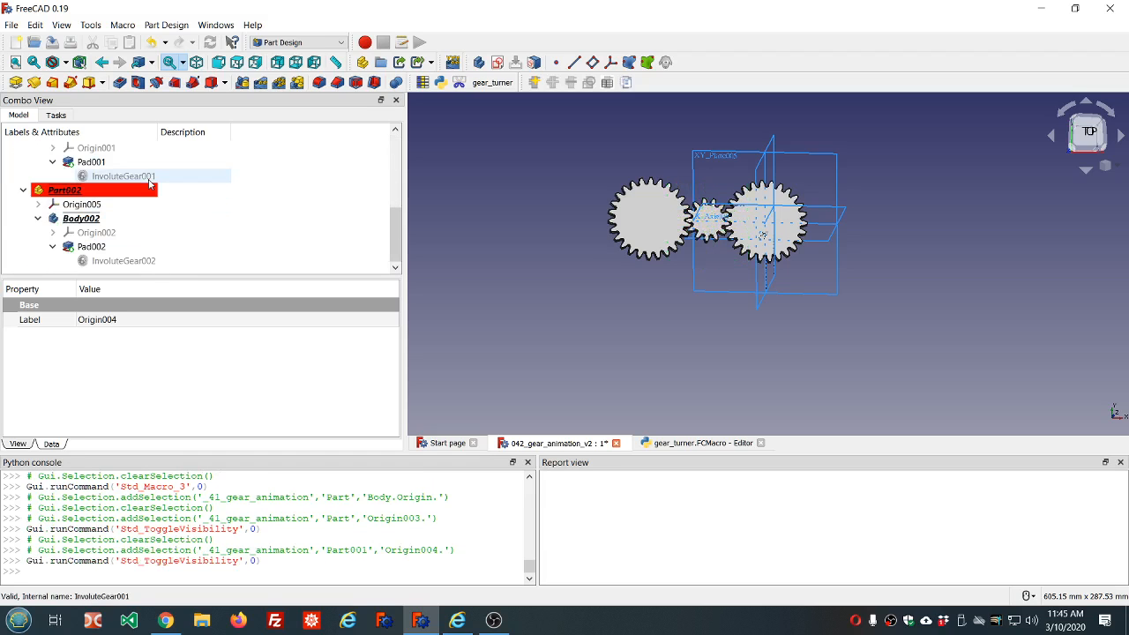
pyautogui.click(76, 205)
pyautogui.press('space')
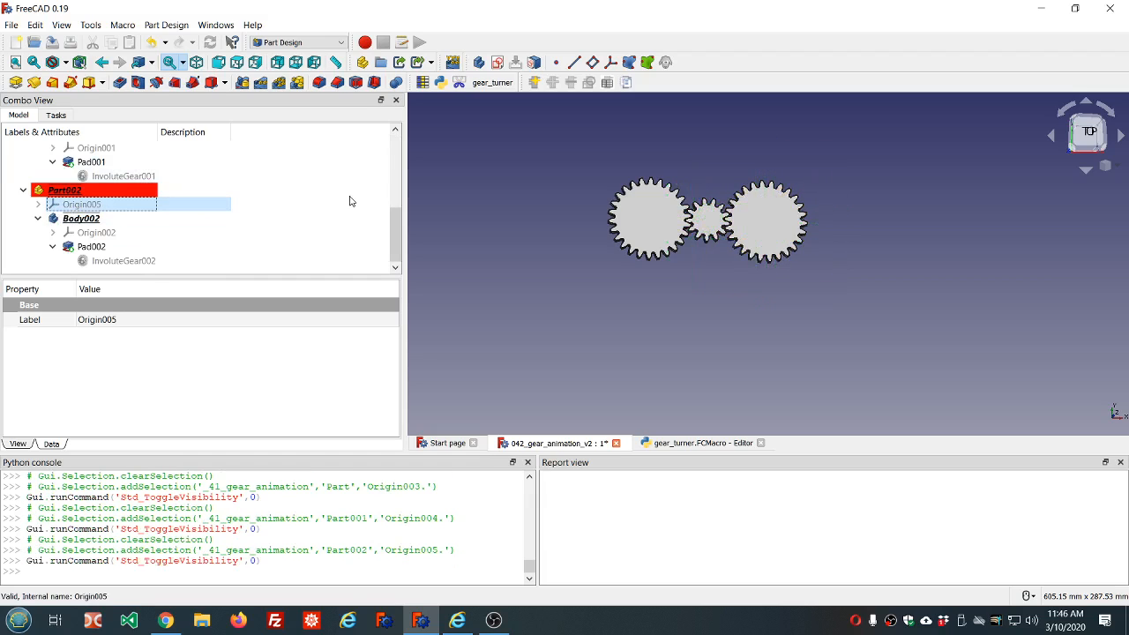
# Examine up close how the small middle gear's teeth mesh with both large gears
pyautogui.scroll(2, 824, 212)
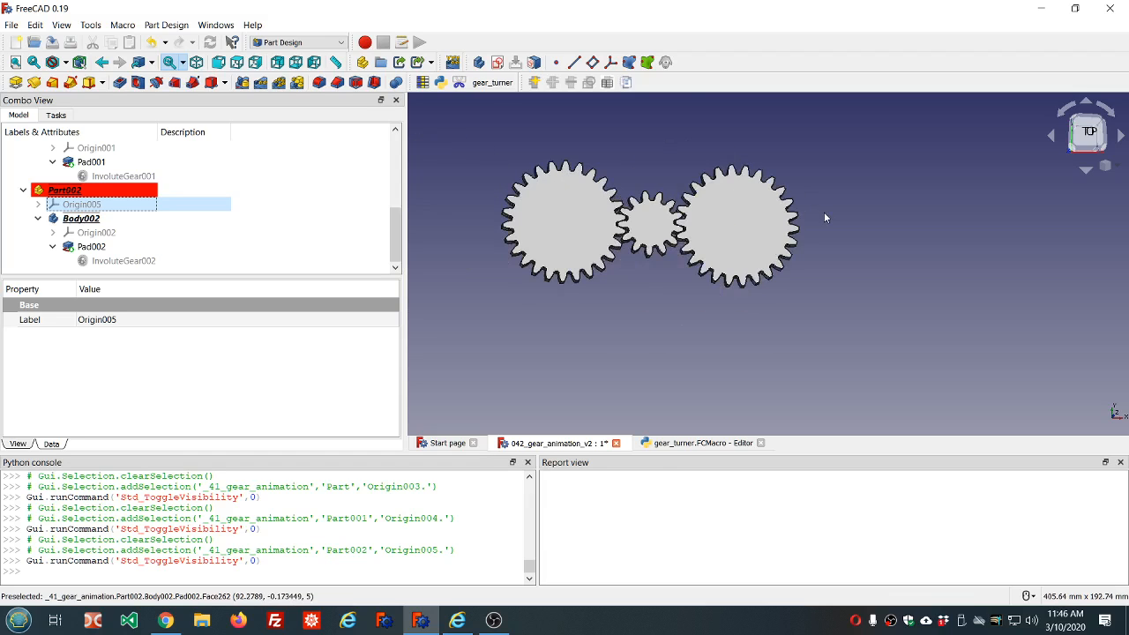
pyautogui.scroll(2, 616, 186)
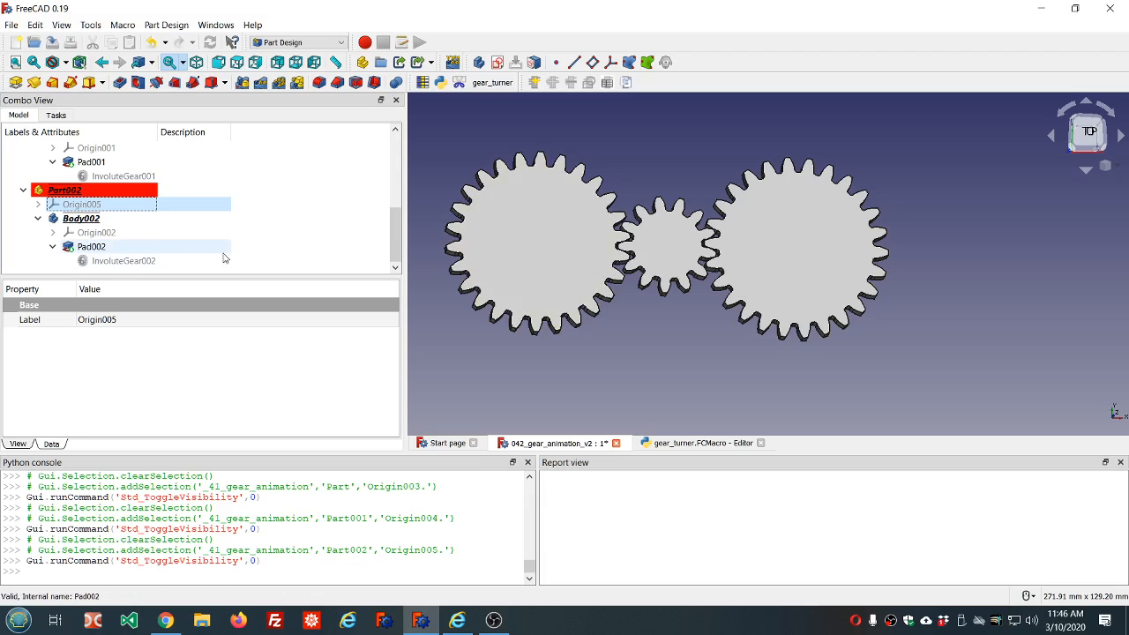
pyautogui.click(111, 263)
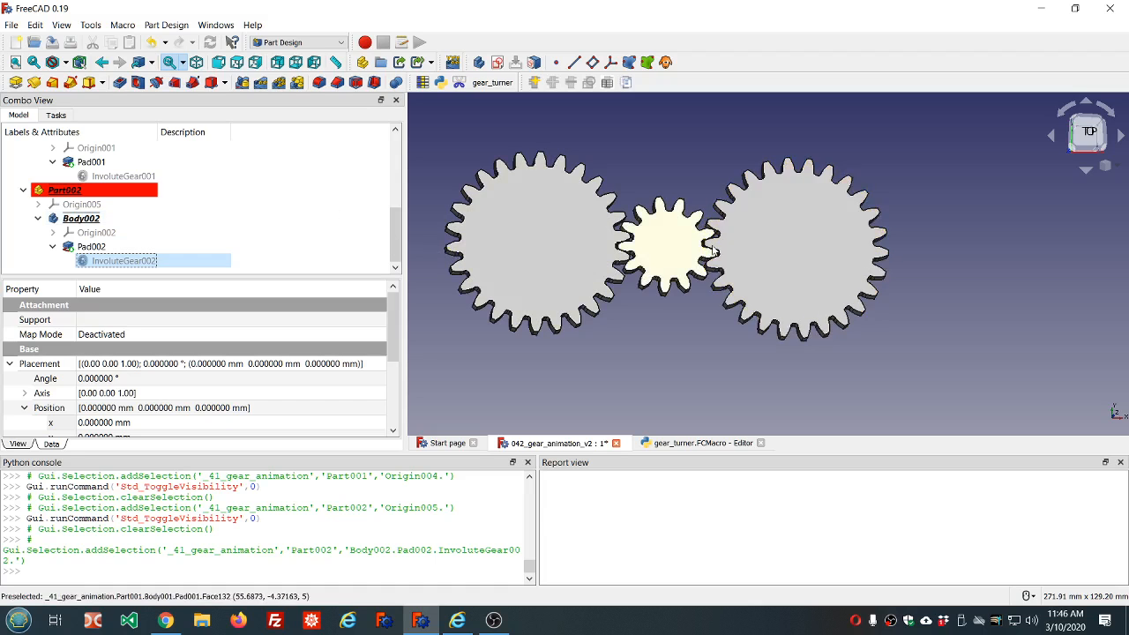
pyautogui.scroll(5, 617, 242)
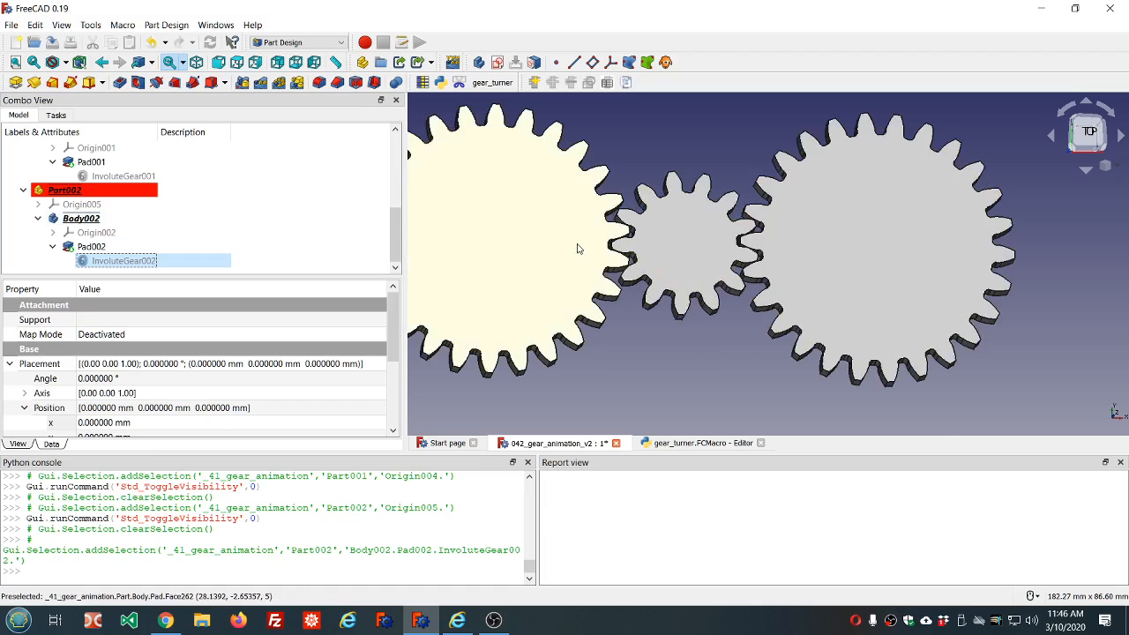
pyautogui.scroll(3, 609, 247)
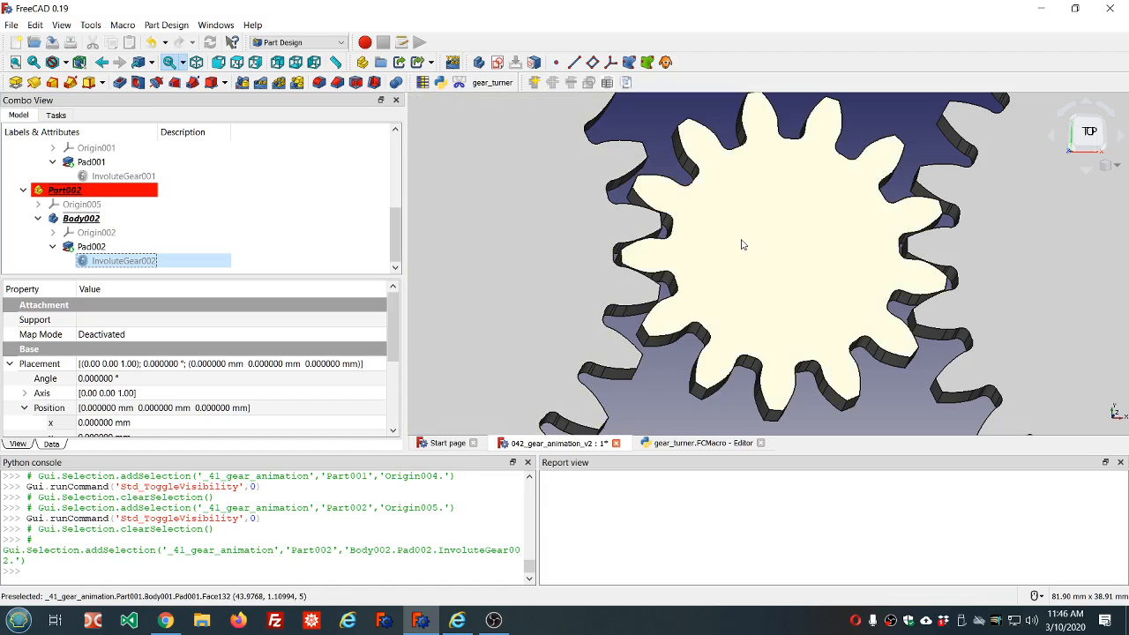
pyautogui.moveTo(742, 239); pyautogui.dragTo(737, 258, button='middle')
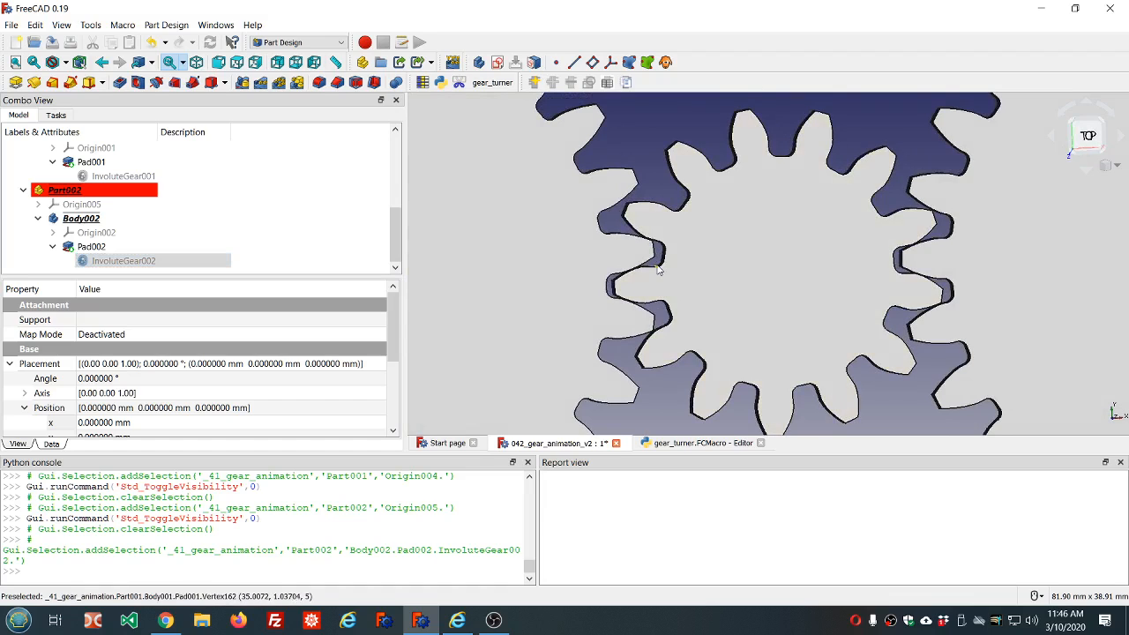
pyautogui.scroll(2, 651, 273)
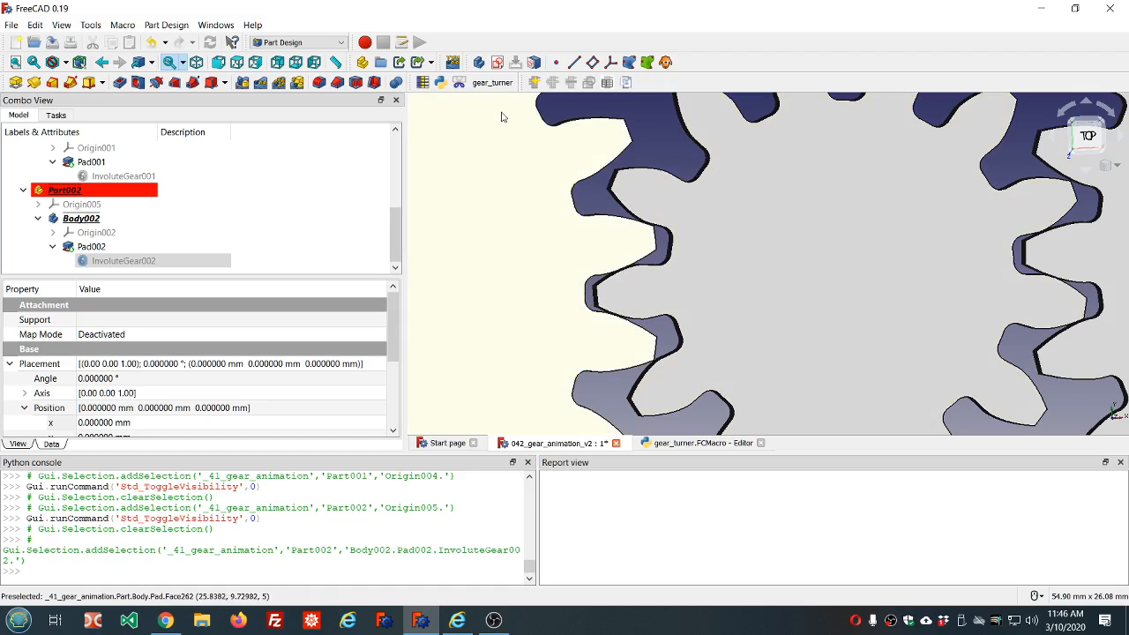
pyautogui.click(491, 82)
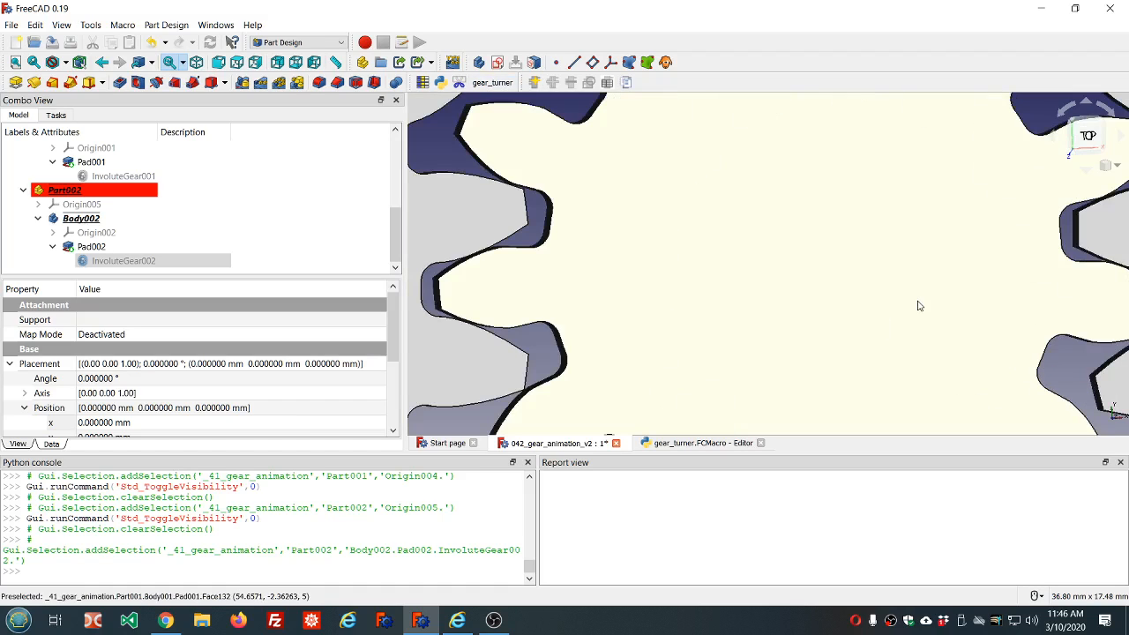
pyautogui.scroll(-5, 918, 307)
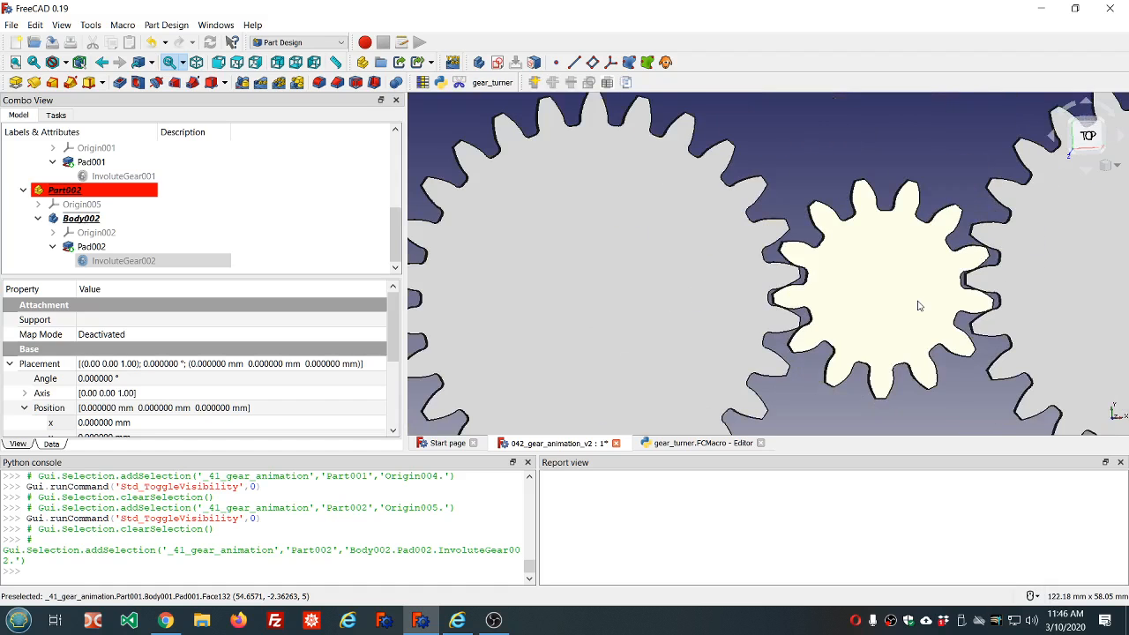
pyautogui.scroll(-3, 918, 306)
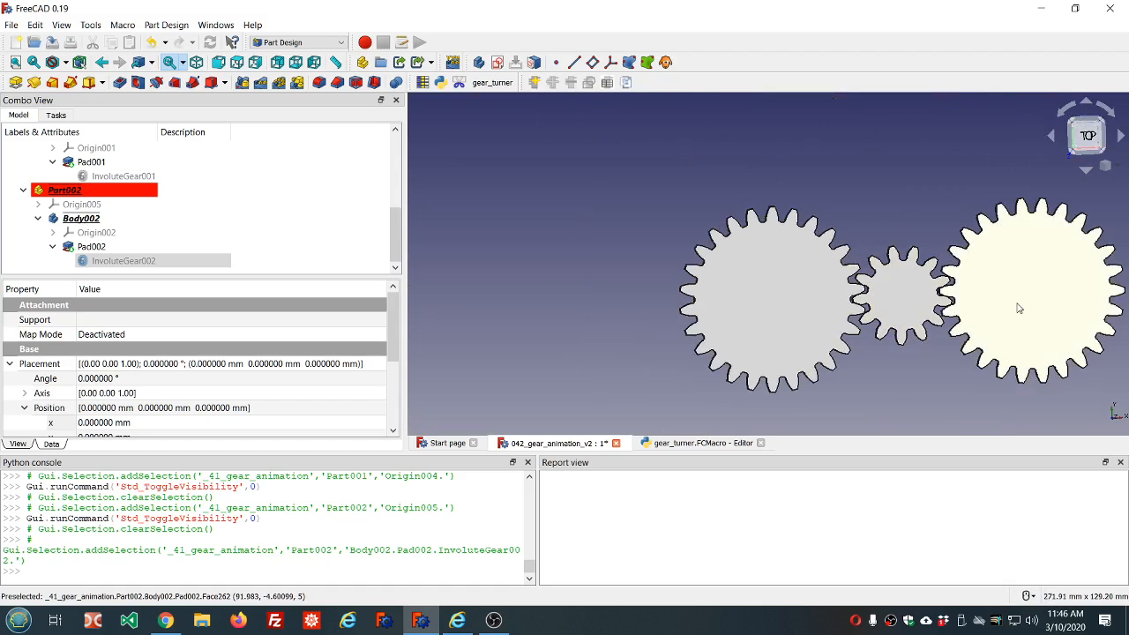
pyautogui.moveTo(1018, 308); pyautogui.dragTo(910, 293, button='middle')
pyautogui.moveTo(810, 266); pyautogui.dragTo(809, 266, button='middle')
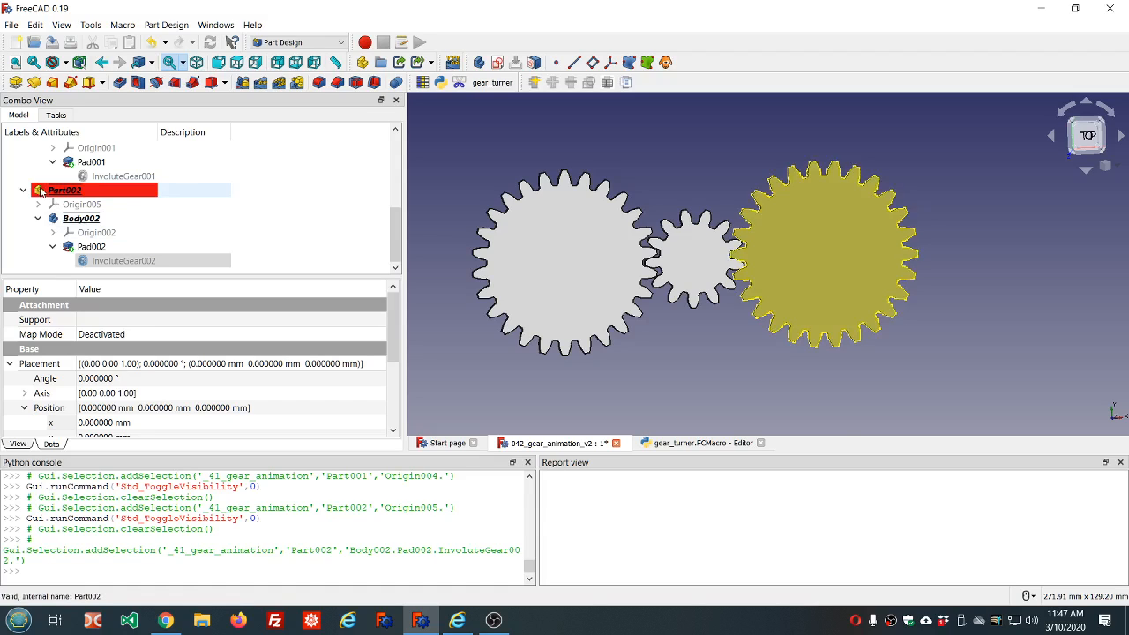
# Select Body002 to view its placement and turn on the axis cross in the 3D view
pyautogui.click(81, 221)
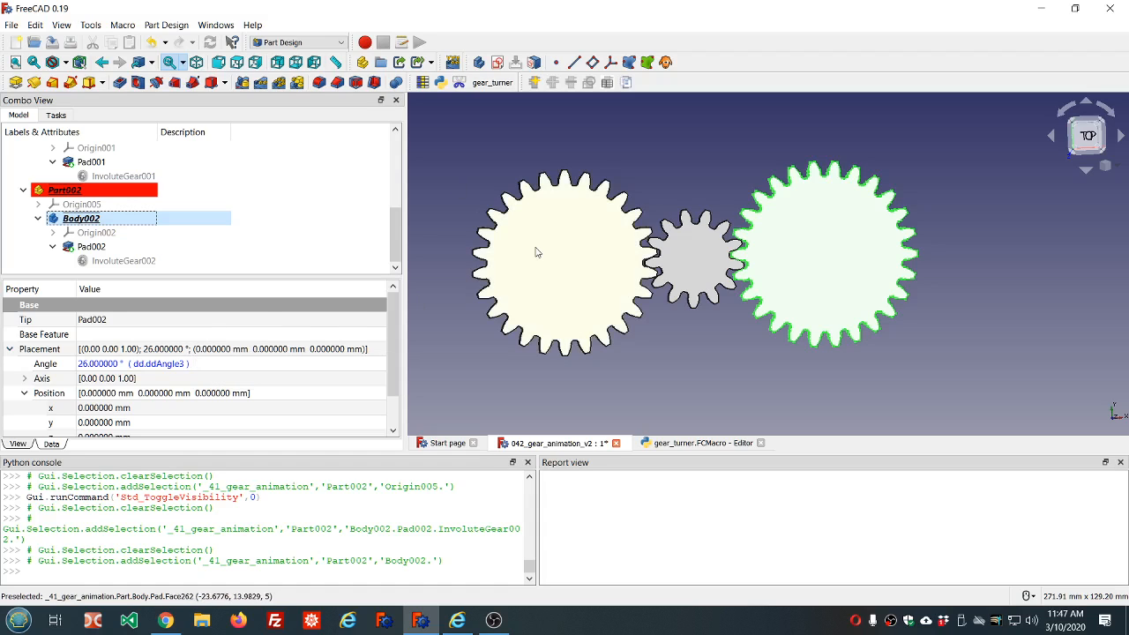
pyautogui.click(61, 25)
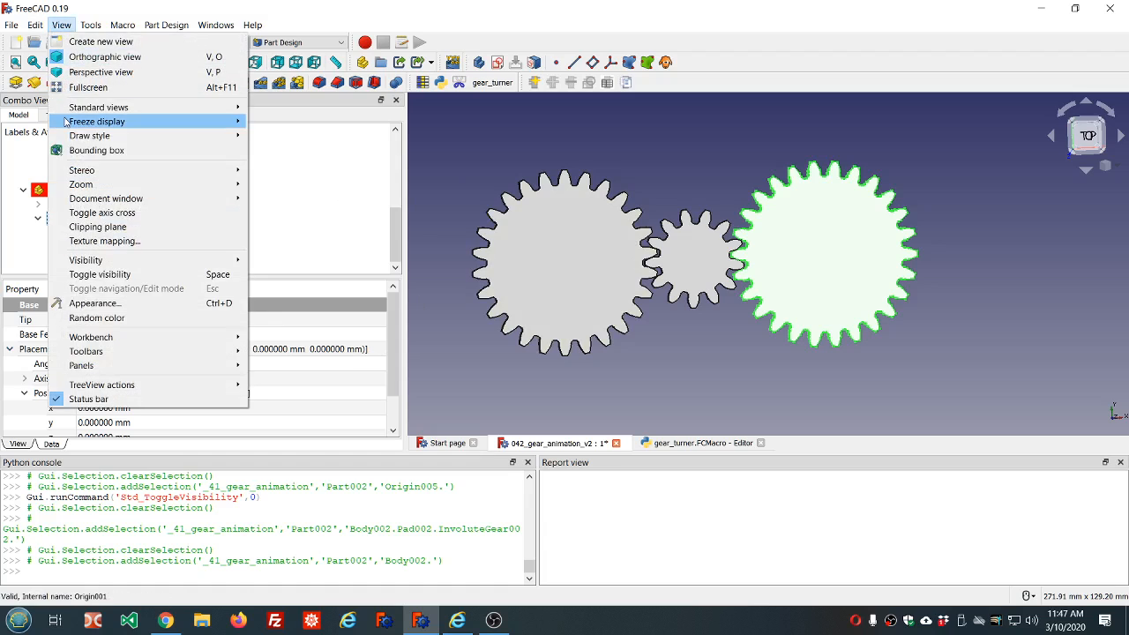
pyautogui.click(93, 213)
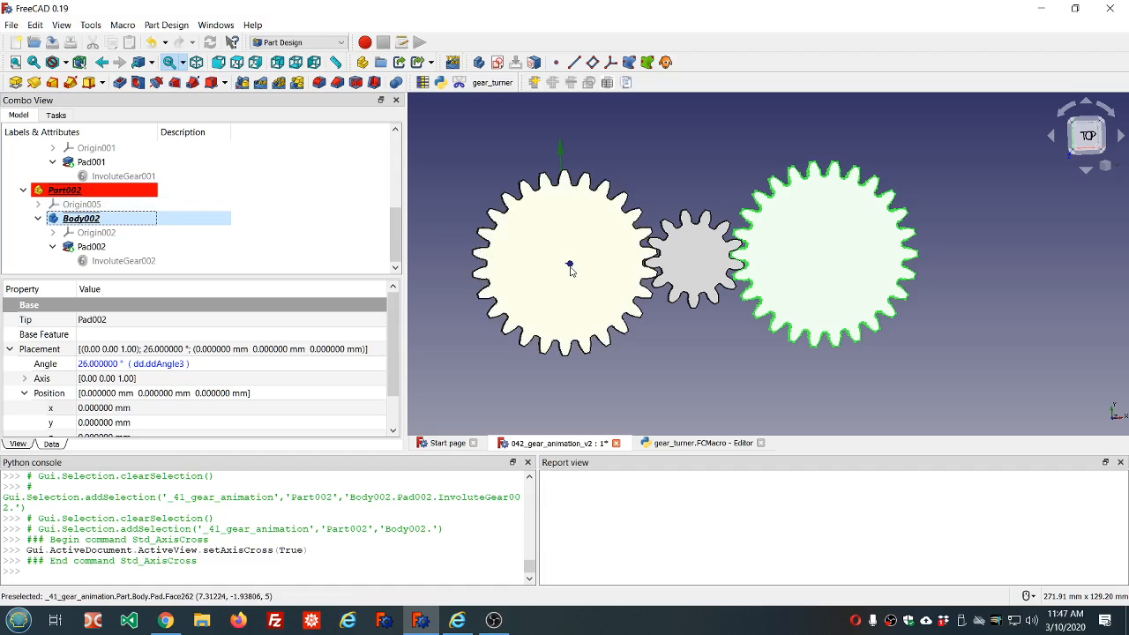